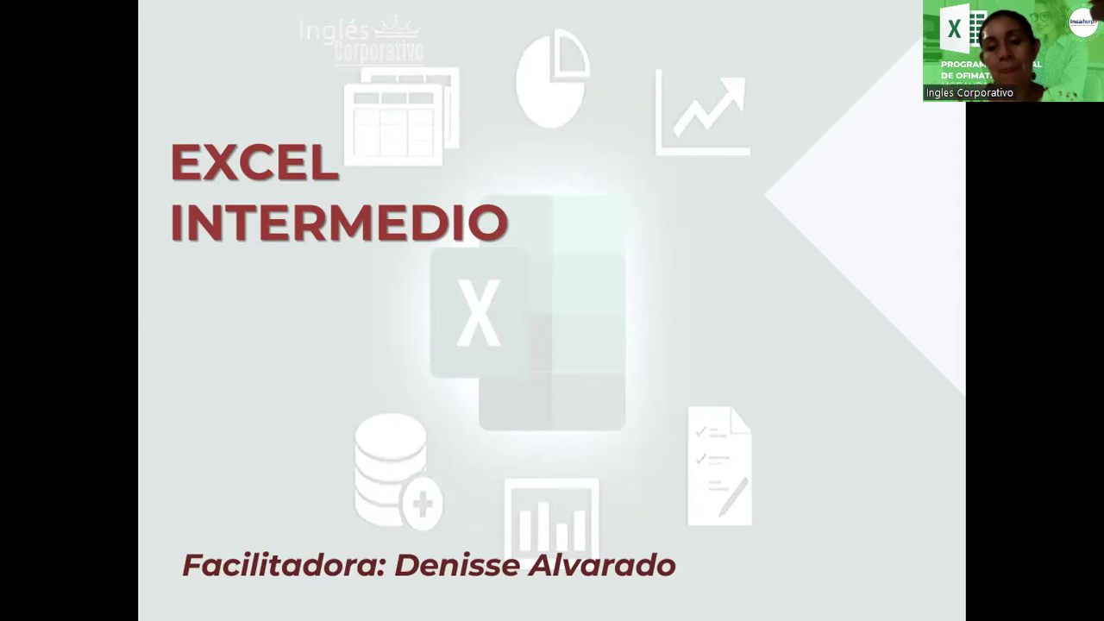
# - Advance the slideshow to the Objetivo slide on creating pivot charts
pyautogui.click(592, 344)
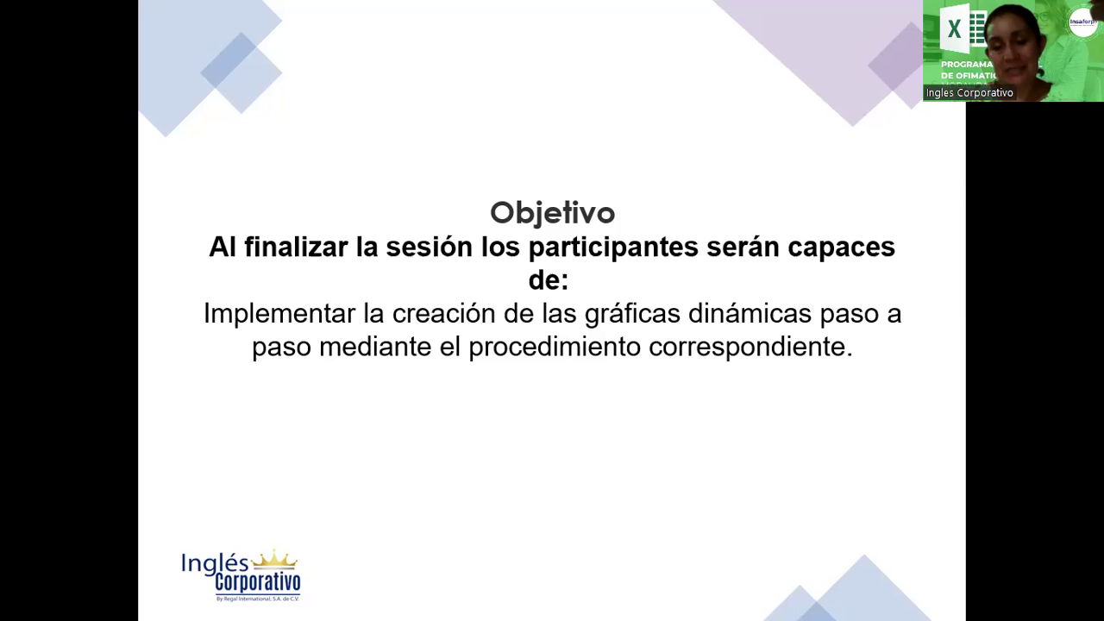
# - Advance to the Gráficos Dinámicos slide that defines a pivot chart
pyautogui.press('Right')
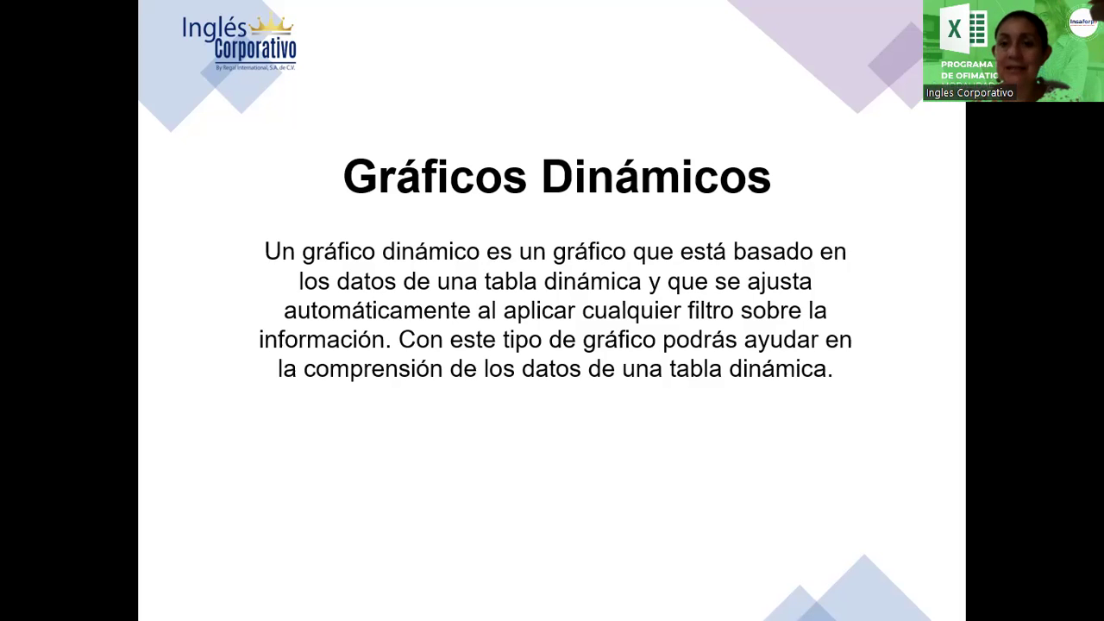
# - Advance to the slide explaining how to insert a pivot chart via Gráfico dinámico
pyautogui.press('Right')
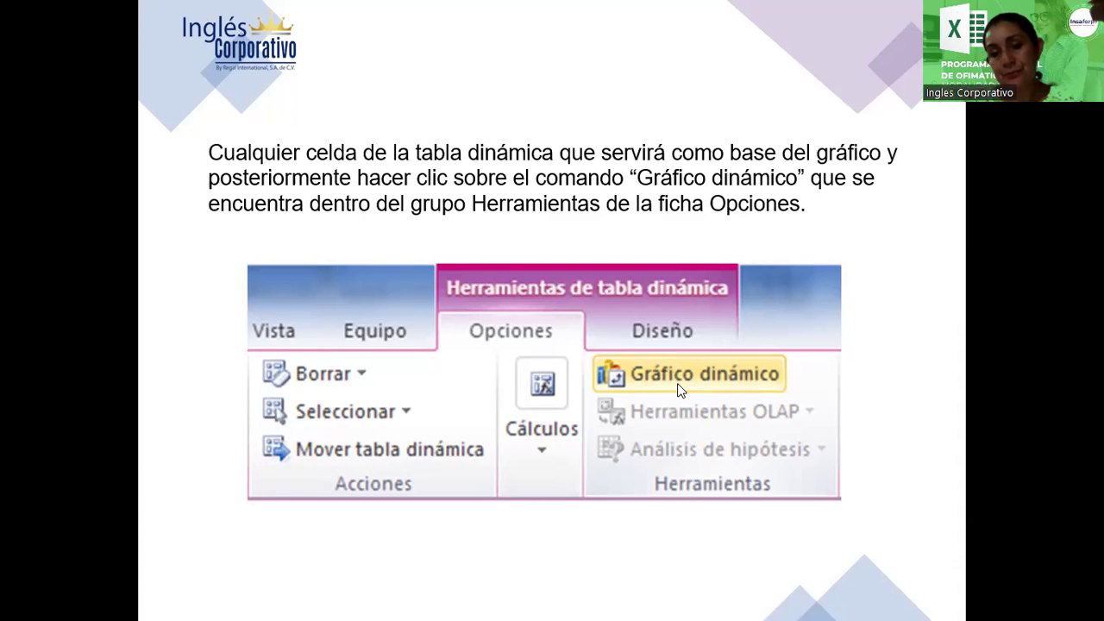
# - Advance to the slide on choosing a chart type in Insertar gráfico
pyautogui.click(715, 380)
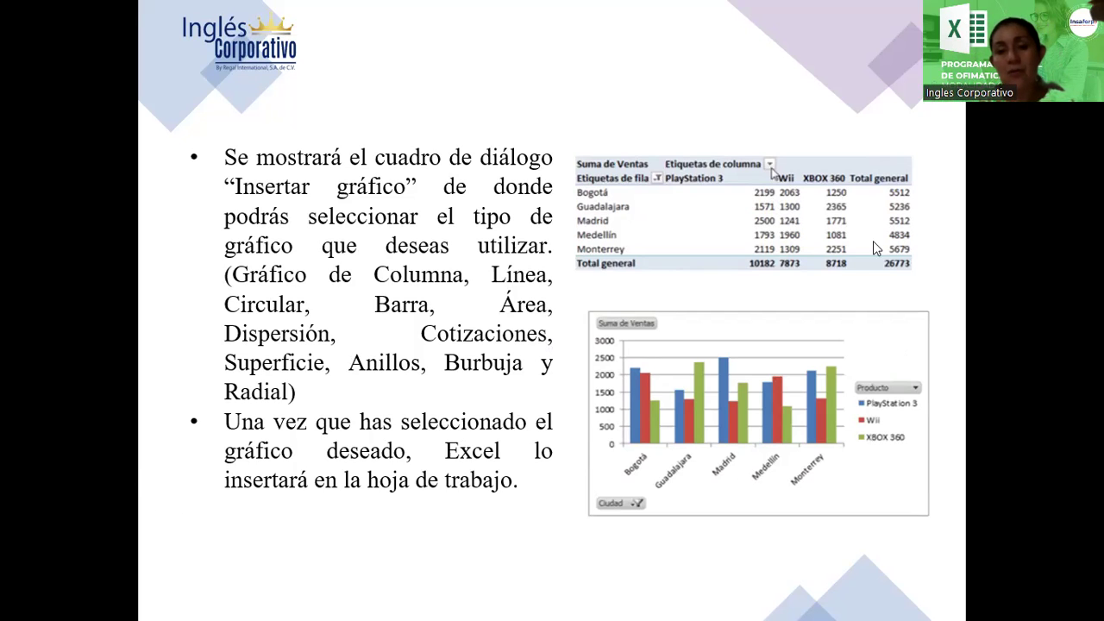
# - End the slideshow and return to the Tabla_Dinamica_02 workbook's Actividad 1 sheet
pyautogui.click(682, 172)
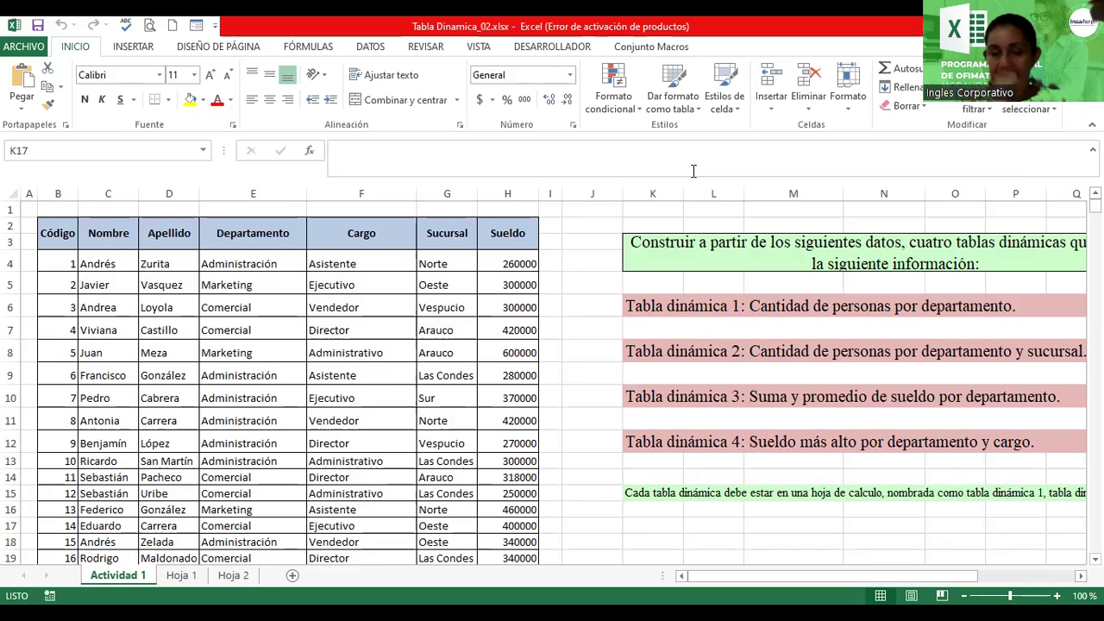
# - Start a pivot table from the employee data range Actividad 1!$B$2:$H$153
pyautogui.click(257, 307)
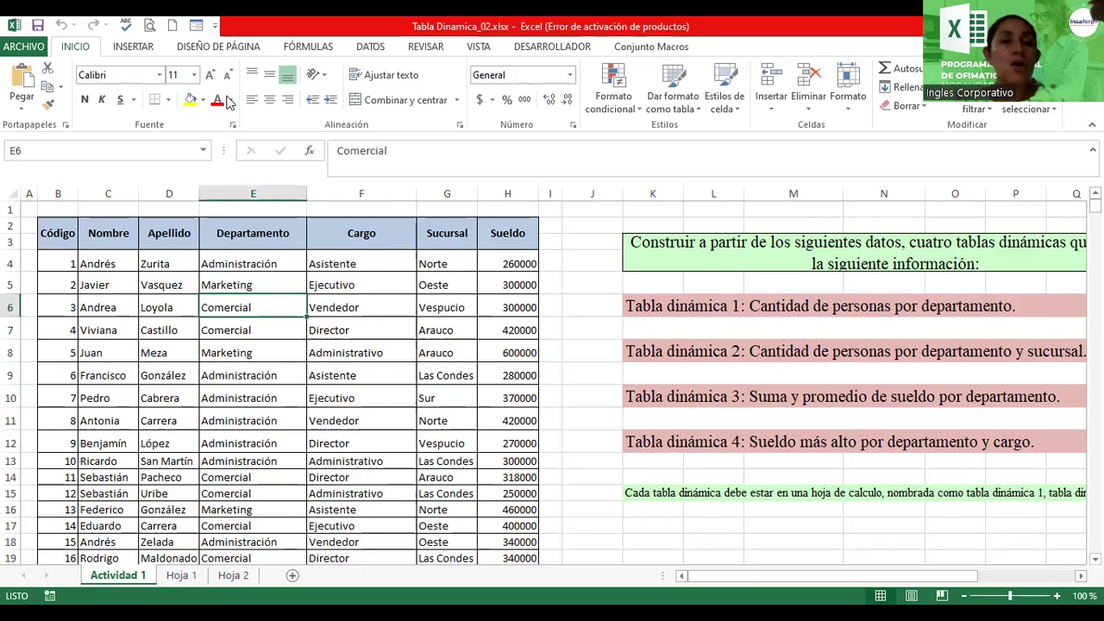
pyautogui.click(140, 46)
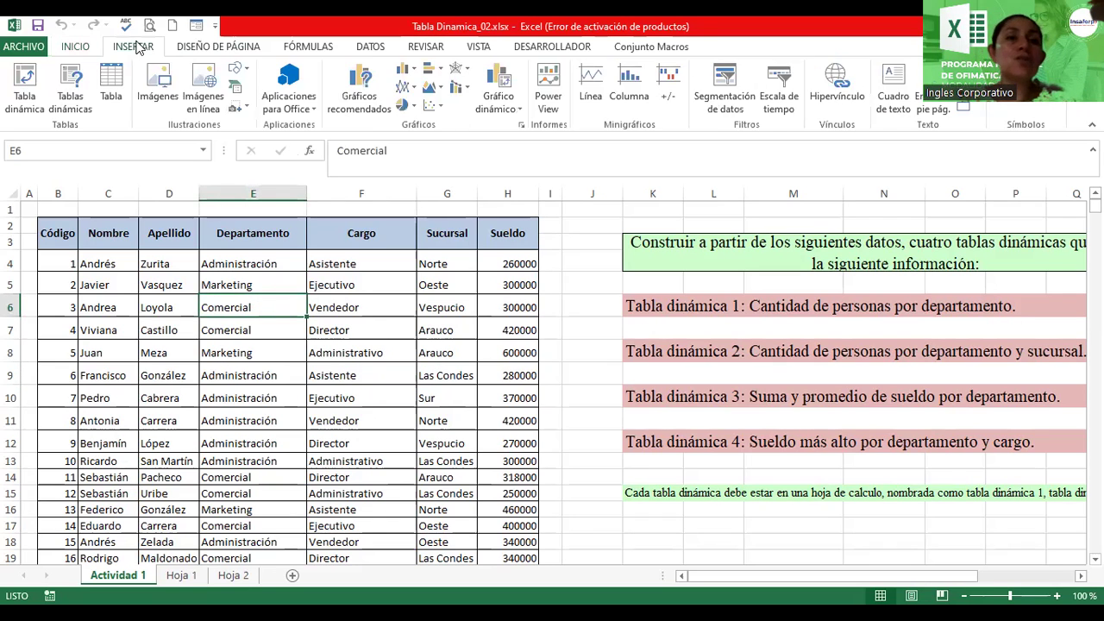
pyautogui.click(23, 92)
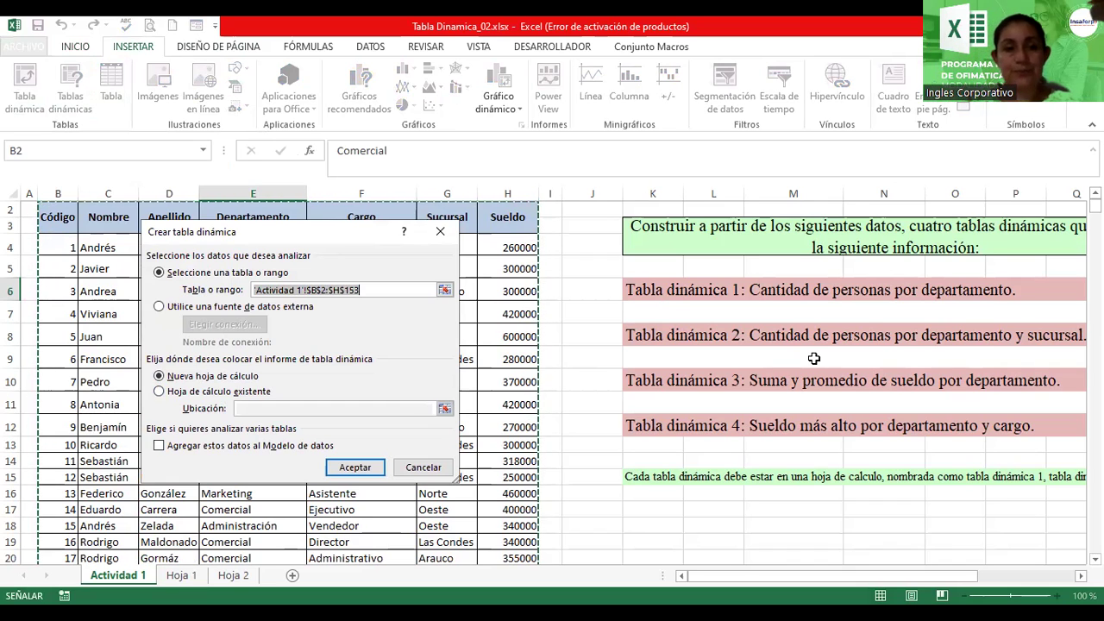
# - Confirm placing Tabla dinámica1 on a new worksheet, Hoja1
pyautogui.click(382, 465)
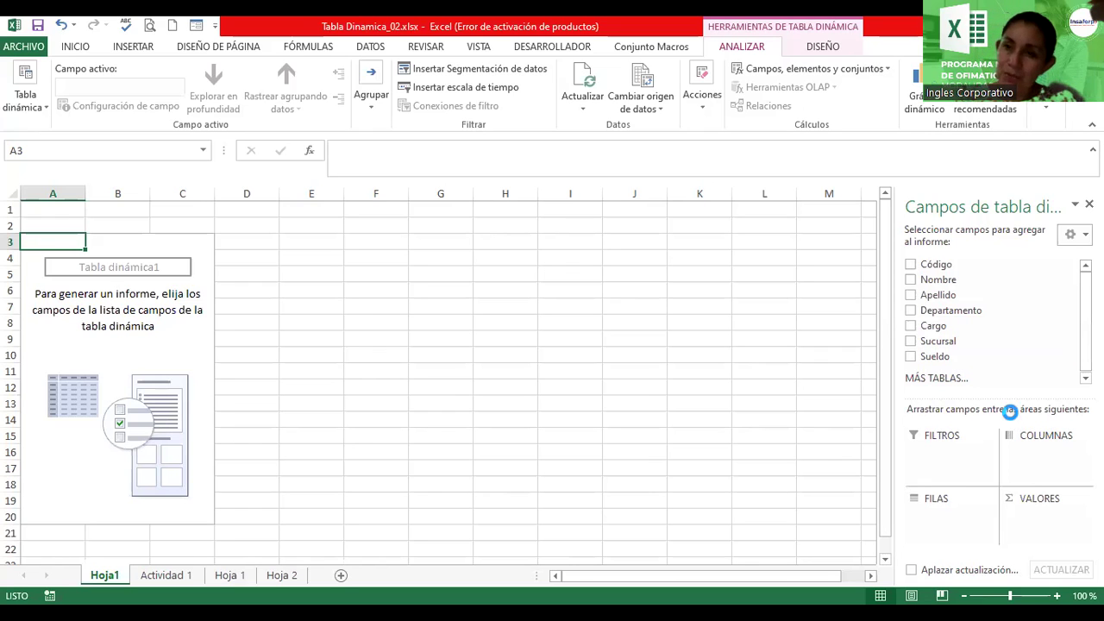
# - Zoom in on the empty pivot table, then view the Actividad 1 data sheet
pyautogui.scroll(-3, 1014, 419)
pyautogui.scroll(1, 1013, 419)
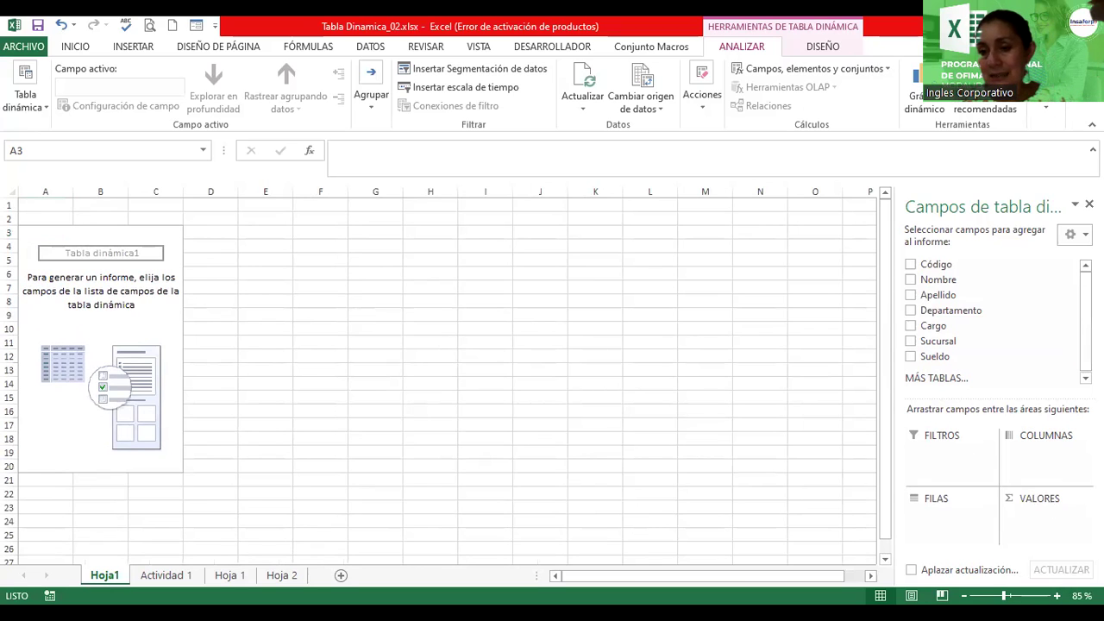
pyautogui.click(1057, 596)
pyautogui.click(1057, 595)
pyautogui.click(1057, 596)
pyautogui.click(1057, 596)
pyautogui.click(1056, 595)
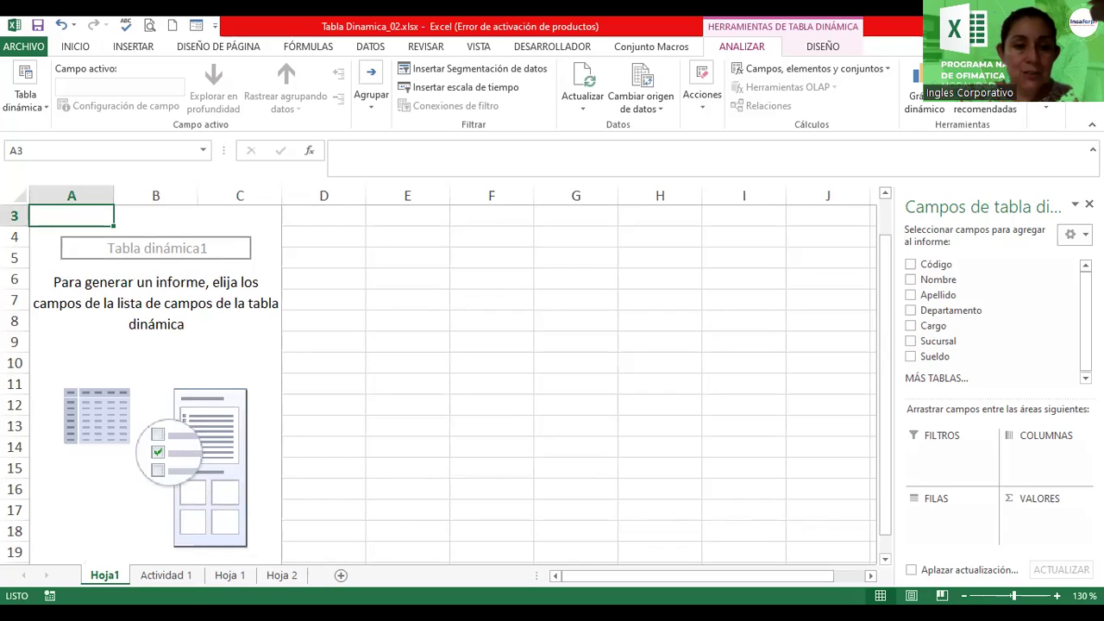
pyautogui.click(189, 575)
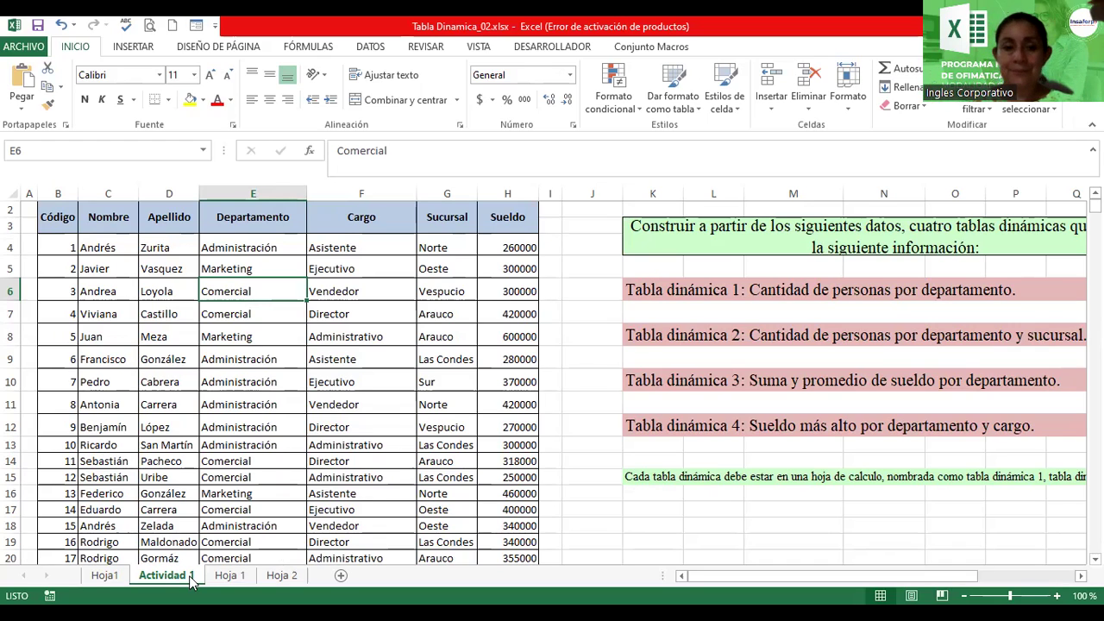
# - Return to Hoja1 with the empty Tabla dinámica1 and its field list
pyautogui.click(109, 578)
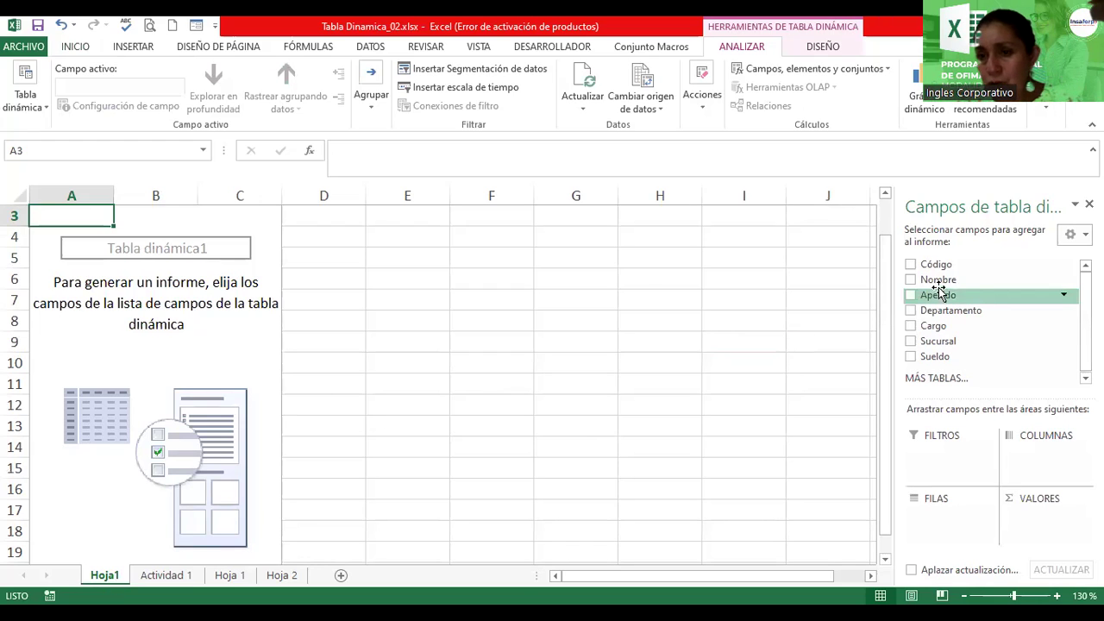
# - Count Nombre by Departamento rows (44, 64, 42; total 150), then view Actividad 1
pyautogui.moveTo(940, 285); pyautogui.dragTo(1035, 522)
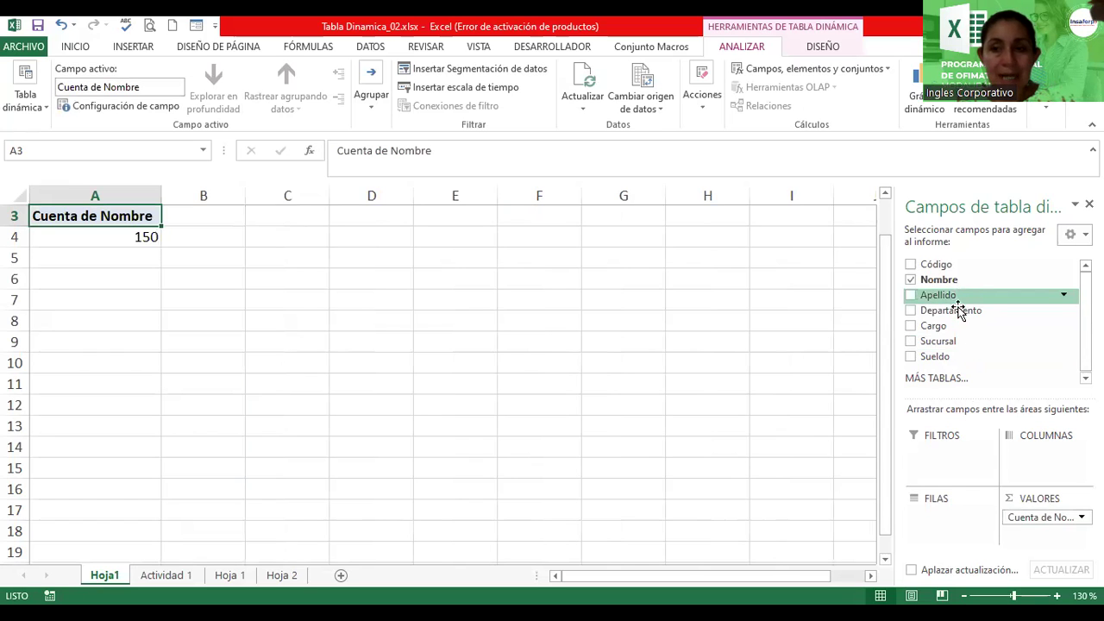
pyautogui.moveTo(957, 311); pyautogui.dragTo(952, 528)
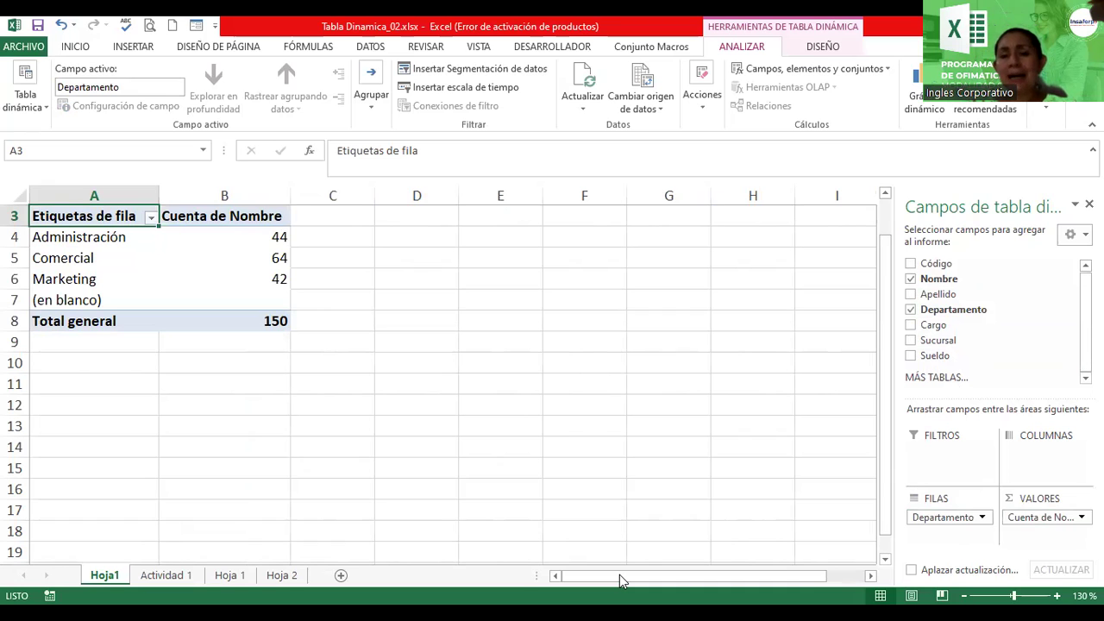
pyautogui.click(168, 578)
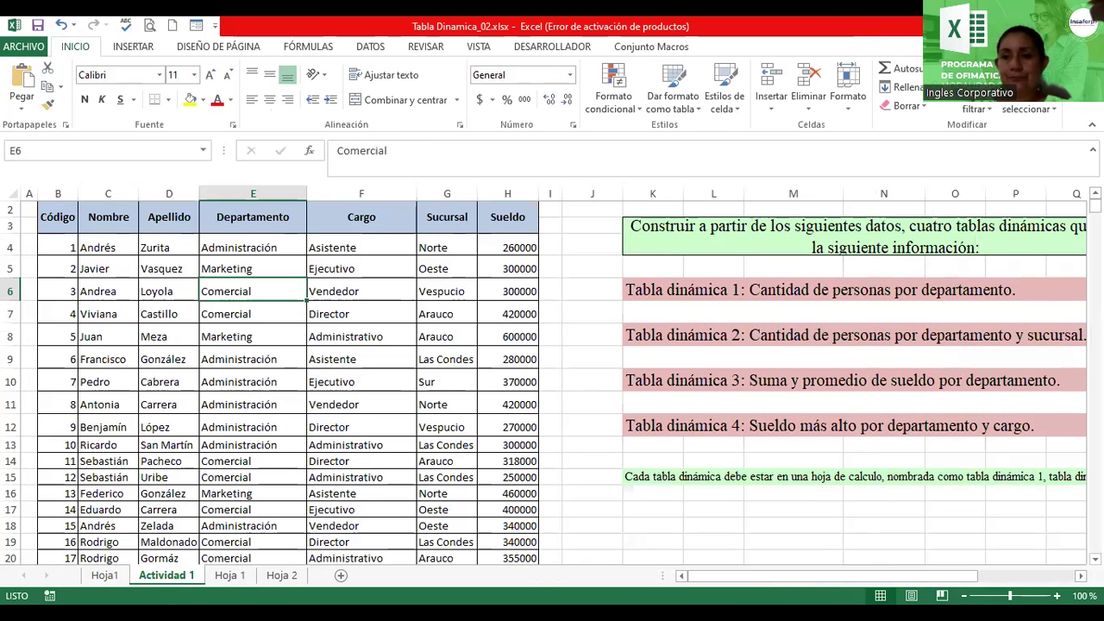
# - Scroll the Actividad 1 data down to row 153 and back, then return to Hoja1's pivot table
pyautogui.scroll(-1, 552, 380)
pyautogui.scroll(-1, 552, 380)
pyautogui.scroll(-1, 552, 380)
pyautogui.scroll(-3, 552, 380)
pyautogui.scroll(-3, 552, 380)
pyautogui.scroll(-3, 552, 379)
pyautogui.scroll(-3, 552, 380)
pyautogui.scroll(-3, 552, 380)
pyautogui.scroll(-3, 552, 380)
pyautogui.scroll(-3, 552, 379)
pyautogui.scroll(-3, 552, 380)
pyautogui.scroll(-3, 552, 380)
pyautogui.scroll(-3, 552, 379)
pyautogui.scroll(-3, 552, 379)
pyautogui.scroll(-3, 552, 380)
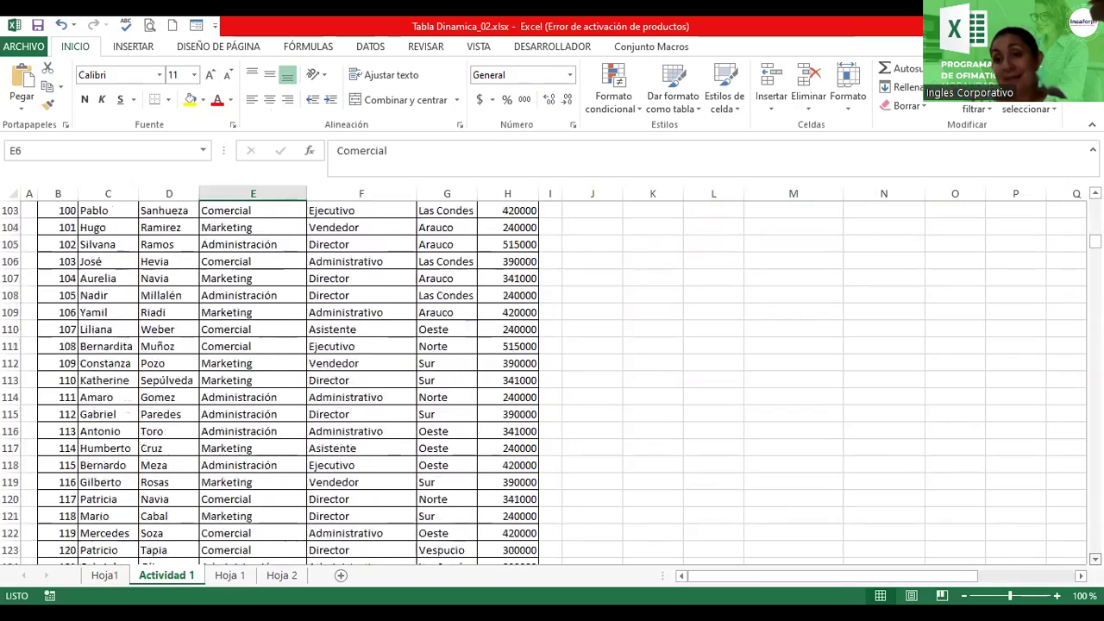
pyautogui.scroll(-3, 552, 380)
pyautogui.scroll(-3, 552, 380)
pyautogui.scroll(-3, 552, 380)
pyautogui.scroll(-3, 552, 379)
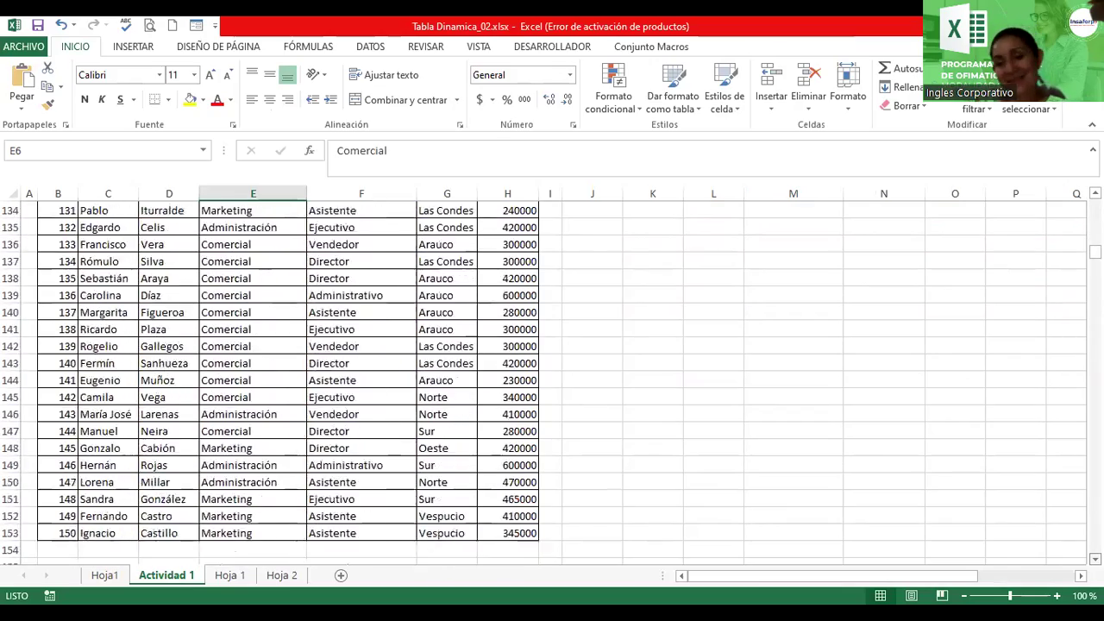
pyautogui.scroll(-3, 553, 379)
pyautogui.scroll(-2, 552, 380)
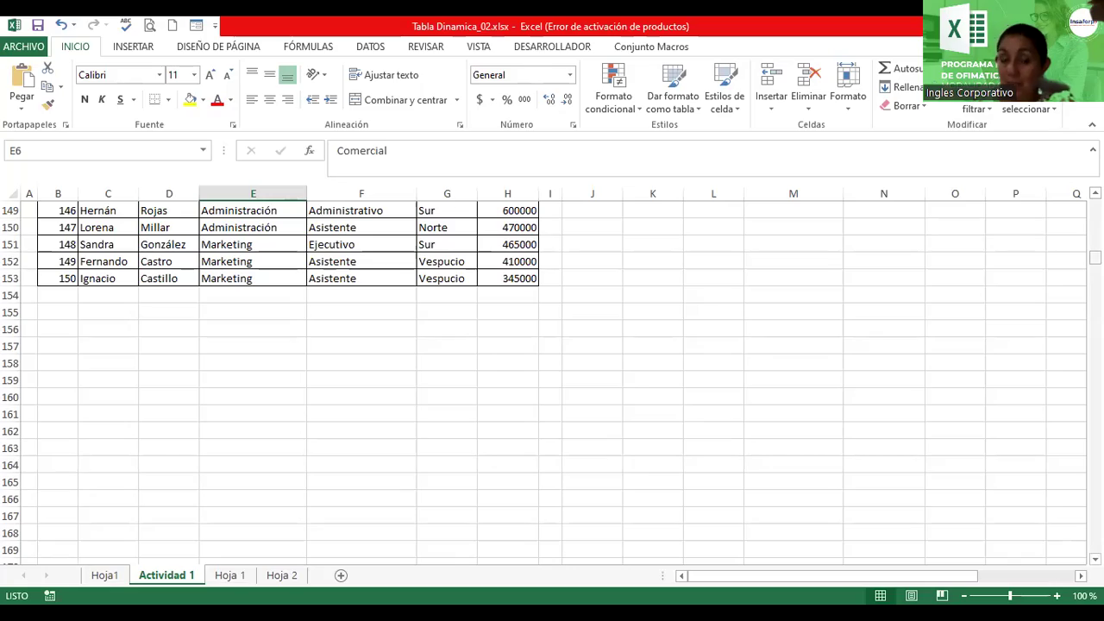
pyautogui.moveTo(1094, 257); pyautogui.dragTo(1095, 204)
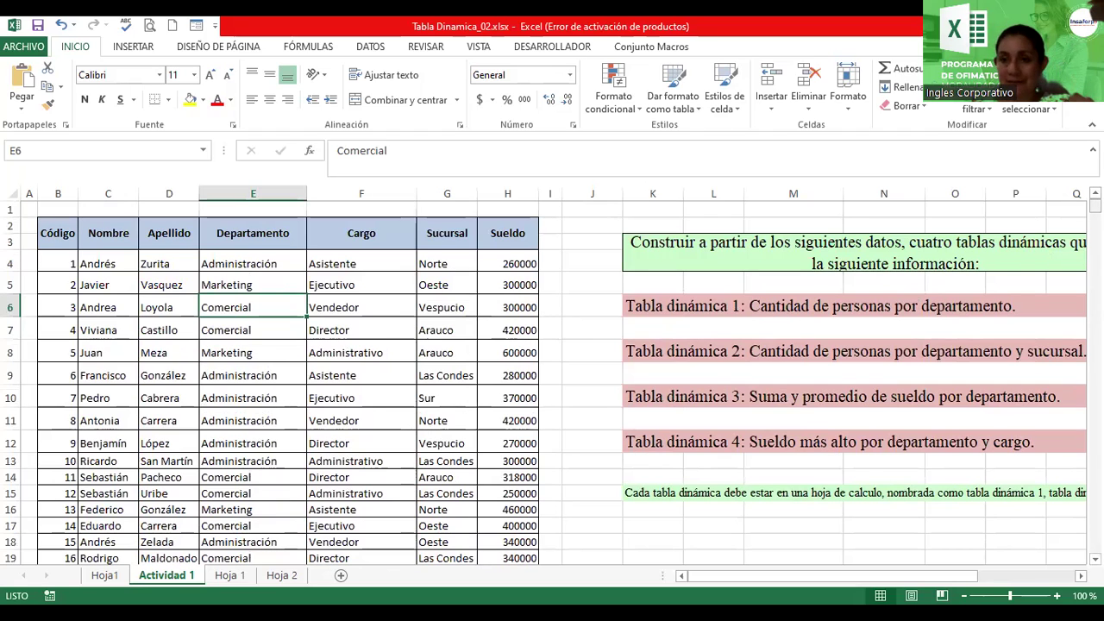
pyautogui.moveTo(1095, 204); pyautogui.dragTo(1094, 256)
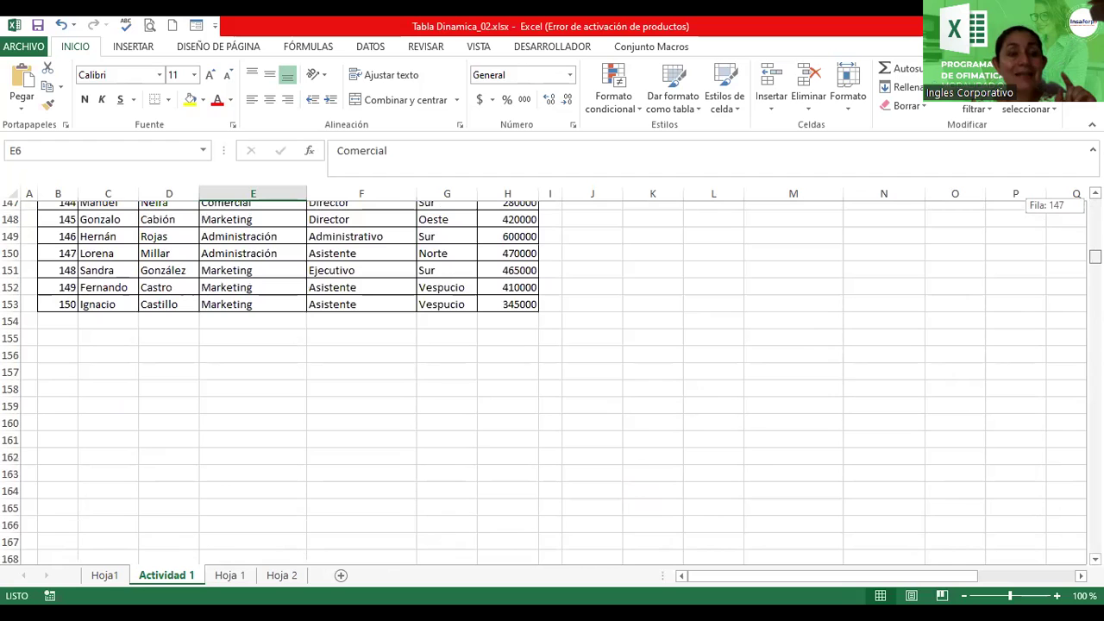
pyautogui.moveTo(1095, 255); pyautogui.dragTo(1095, 257)
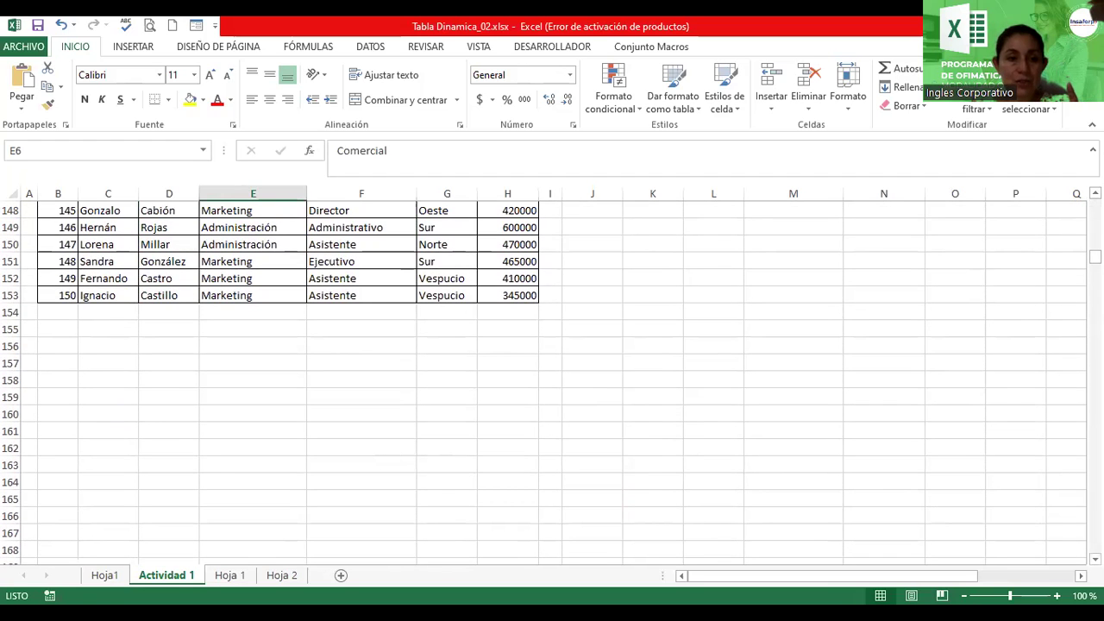
pyautogui.click(106, 578)
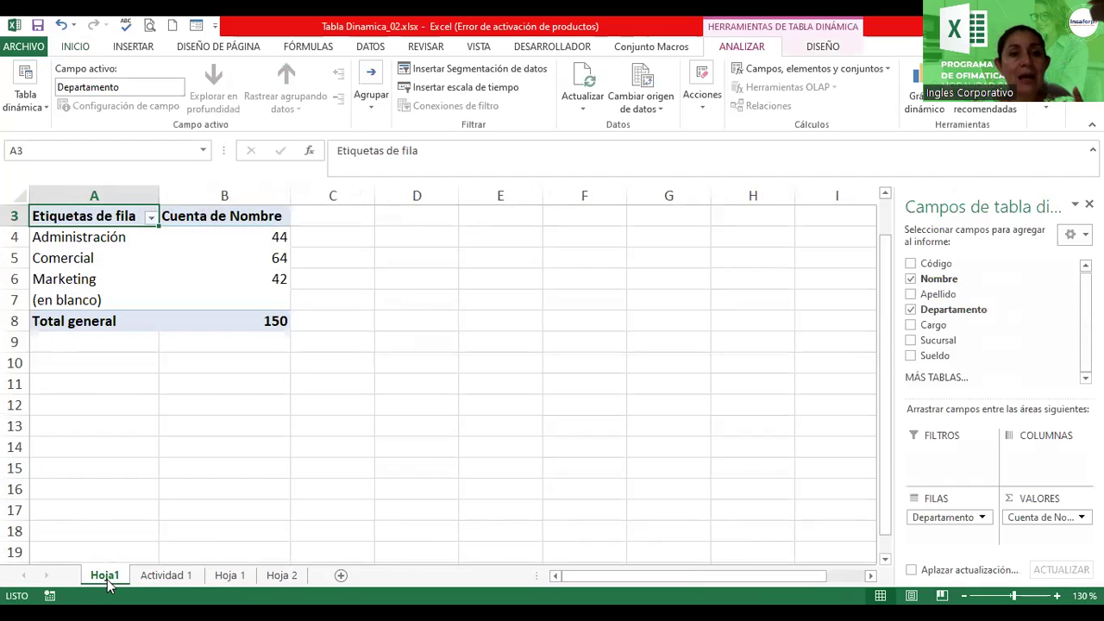
# - Inspect the pivot counts: total 150, Marketing 42, Comercial 64 and Administración
pyautogui.click(235, 321)
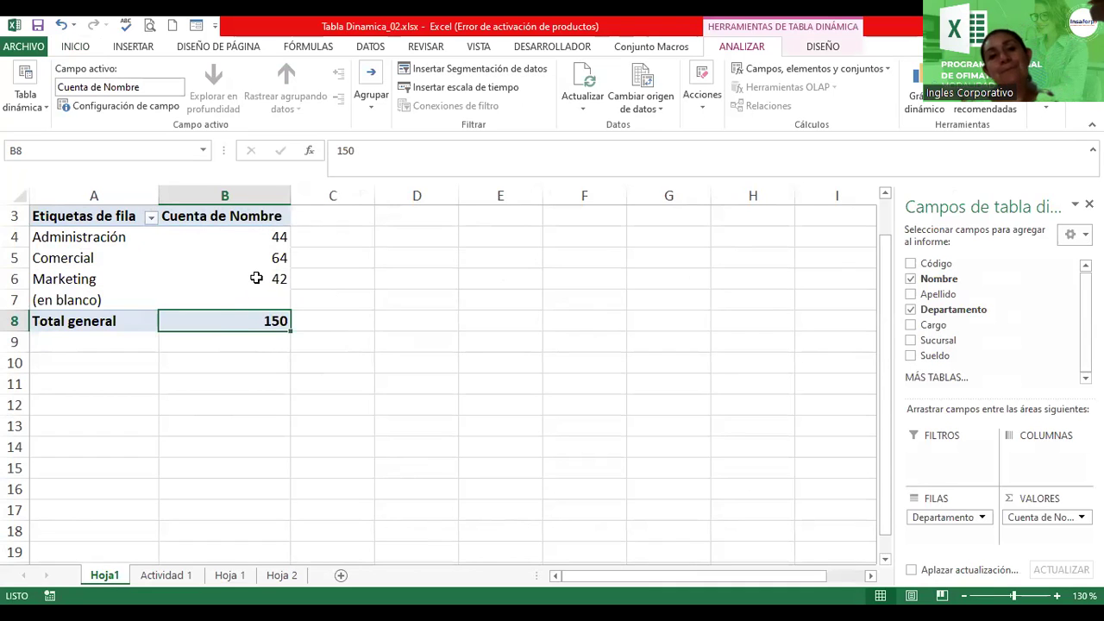
pyautogui.click(256, 277)
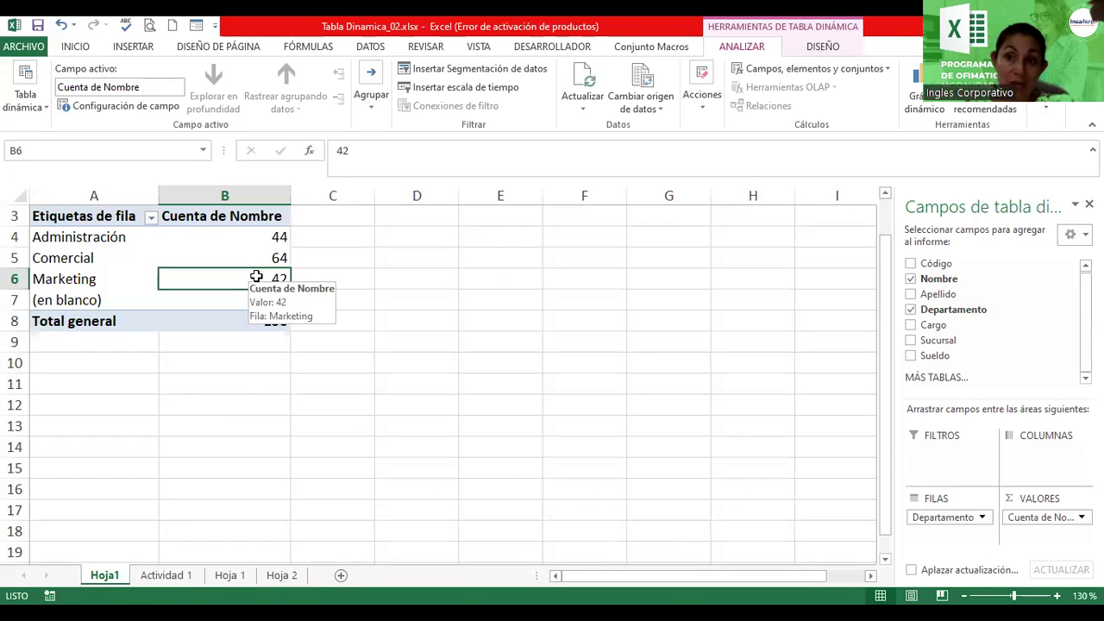
pyautogui.click(256, 257)
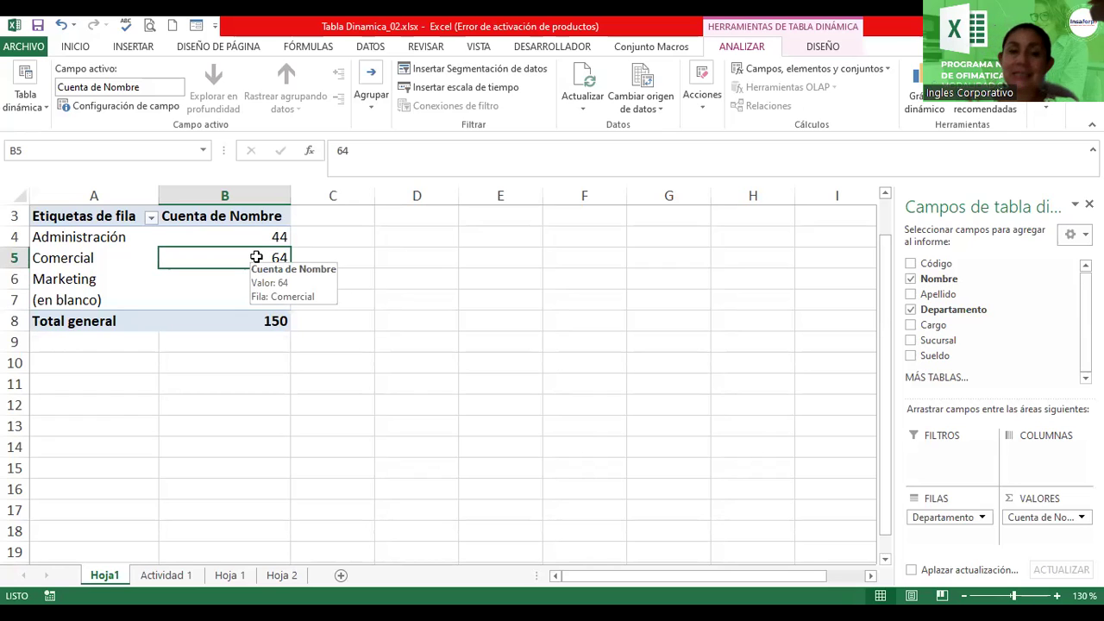
pyautogui.click(257, 239)
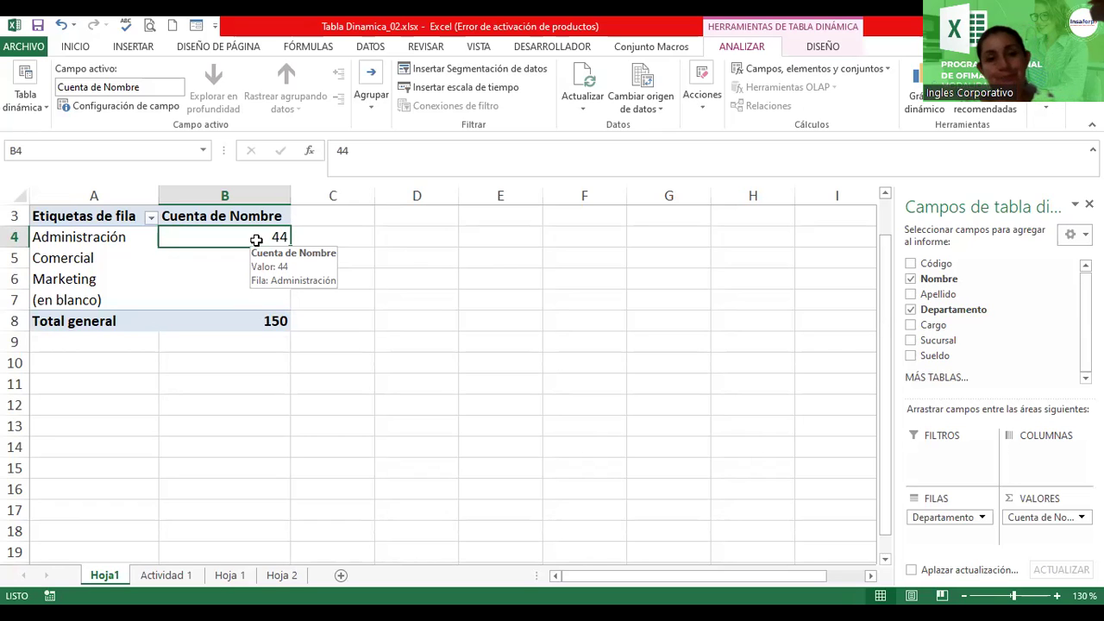
# - Switch to Actividad 1 and bring the top of the employee data back into view
pyautogui.moveTo(886, 266); pyautogui.dragTo(886, 216)
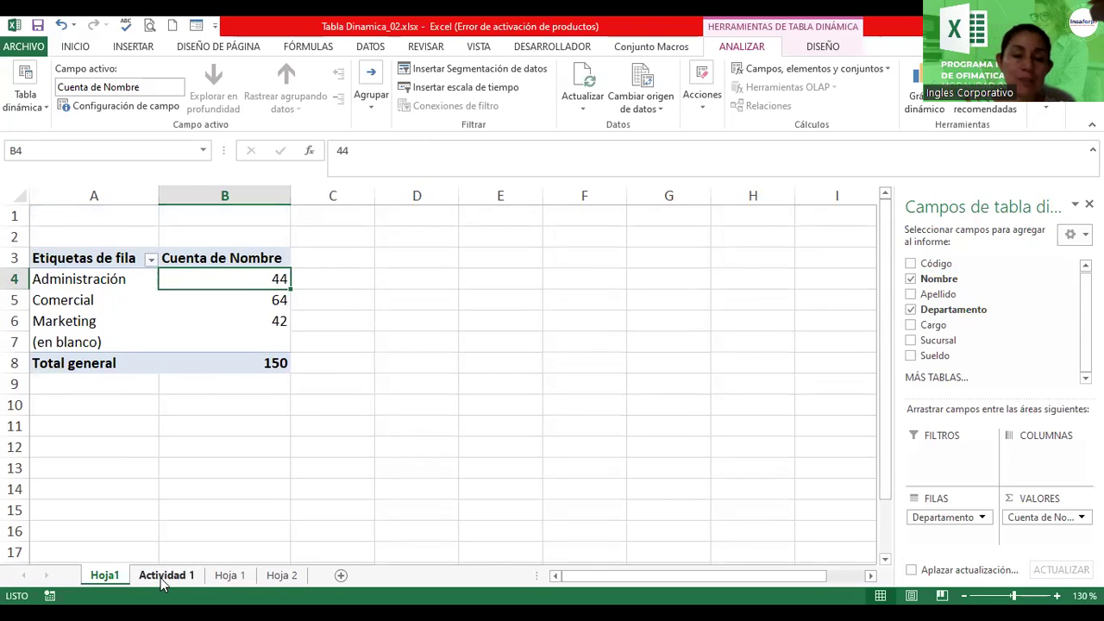
pyautogui.click(164, 578)
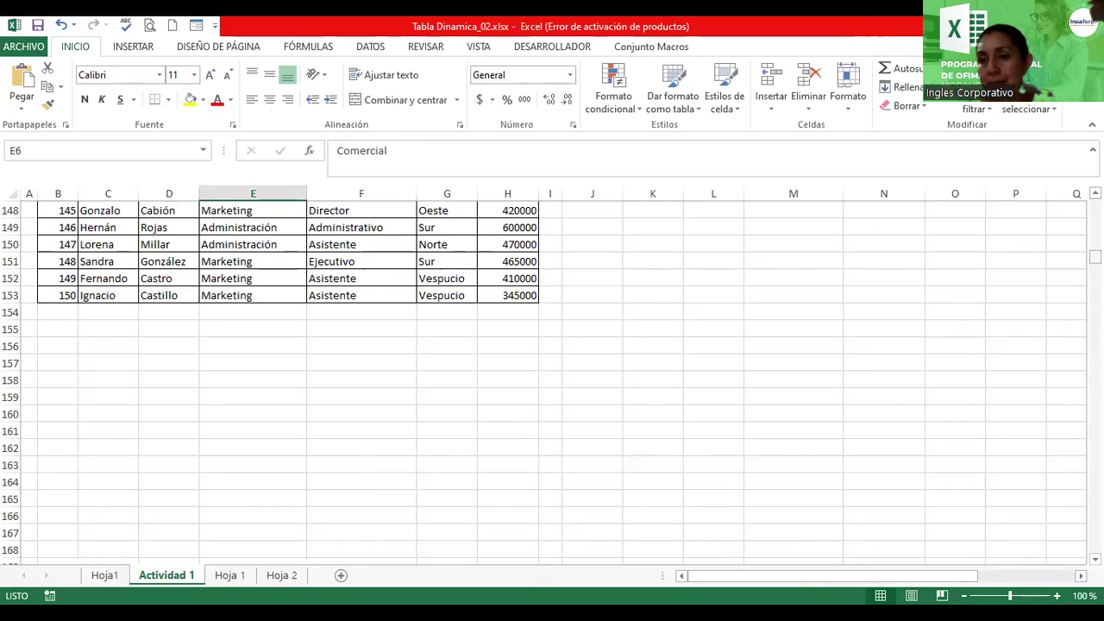
pyautogui.moveTo(1095, 256); pyautogui.dragTo(1095, 208)
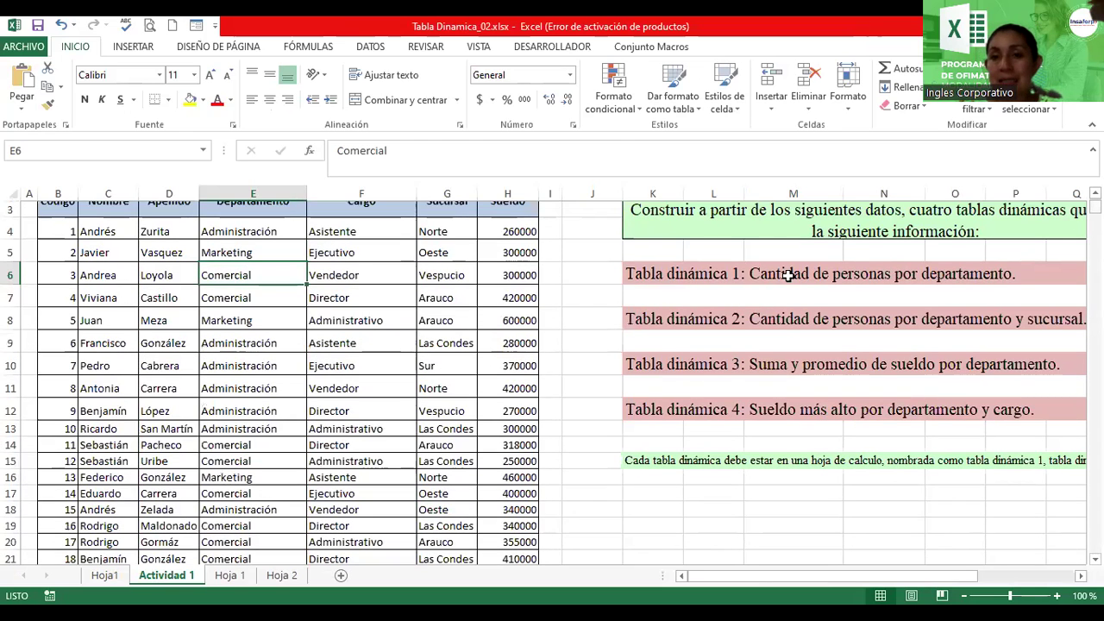
# - Paste the pivot table 1 instruction from K6 into Hoja1's A1 as a title and enlarge row 1
pyautogui.click(787, 274)
pyautogui.hotkey('ctrl', 'c')
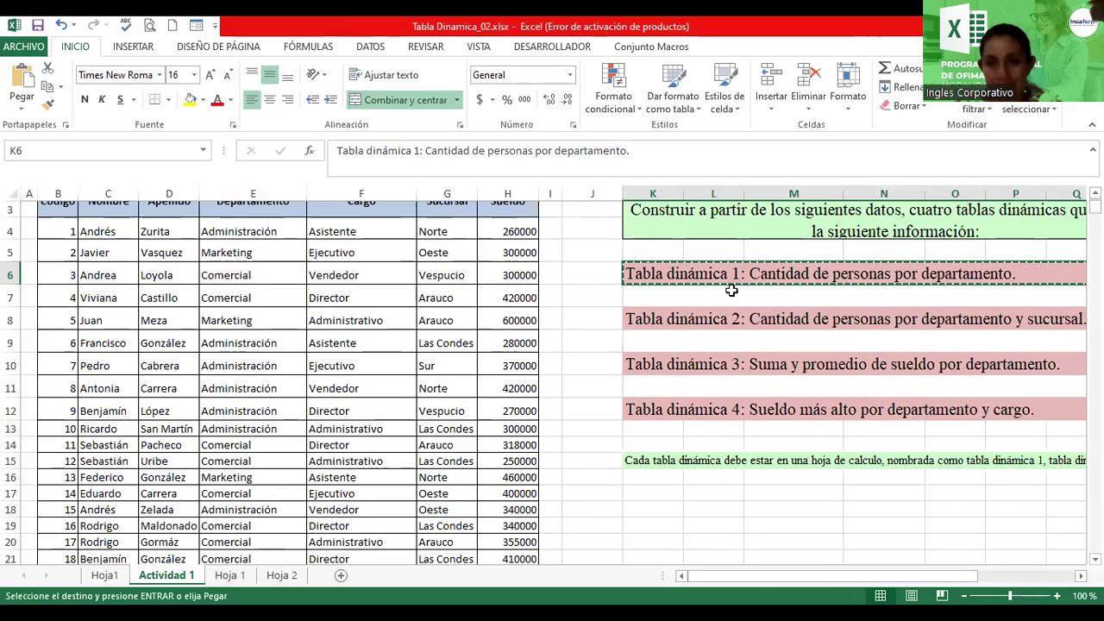
pyautogui.click(105, 576)
pyautogui.click(61, 221)
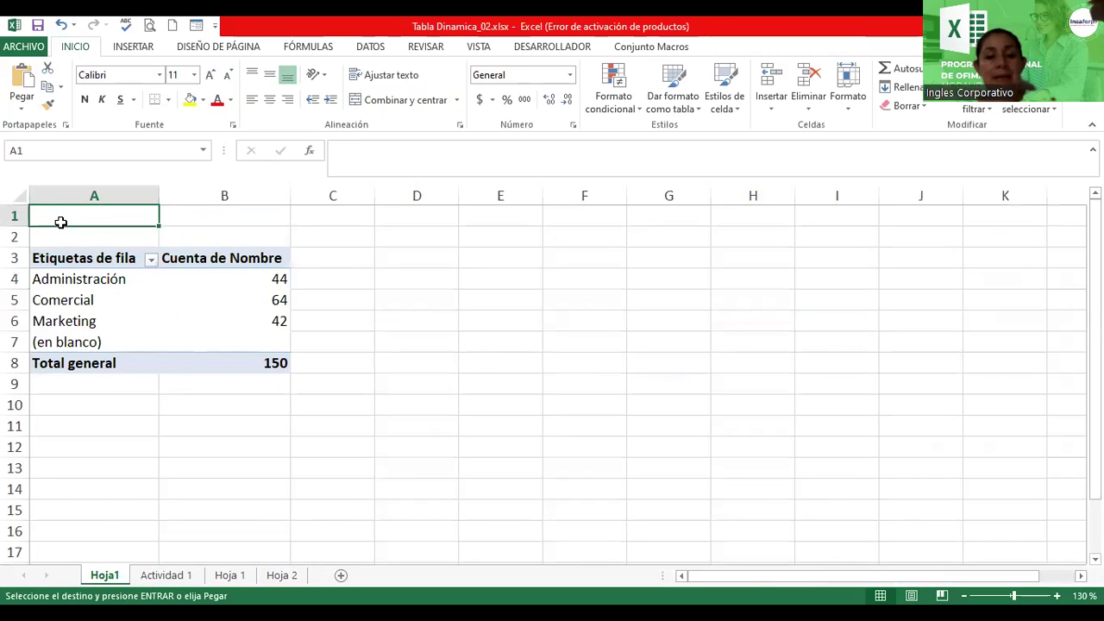
pyautogui.hotkey('ctrl', 'v')
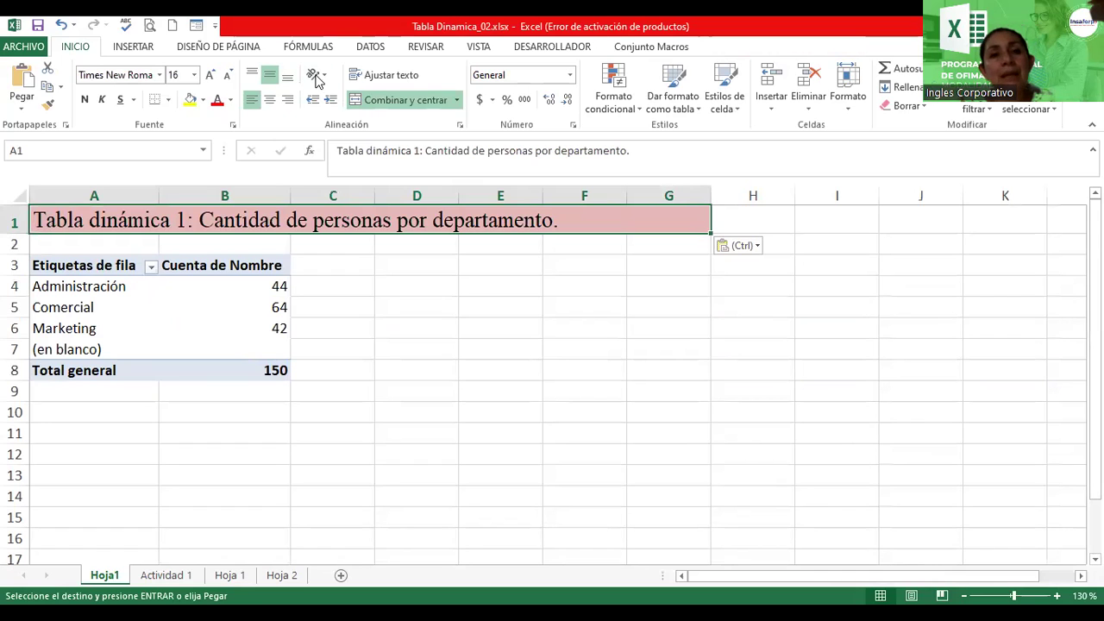
pyautogui.click(362, 78)
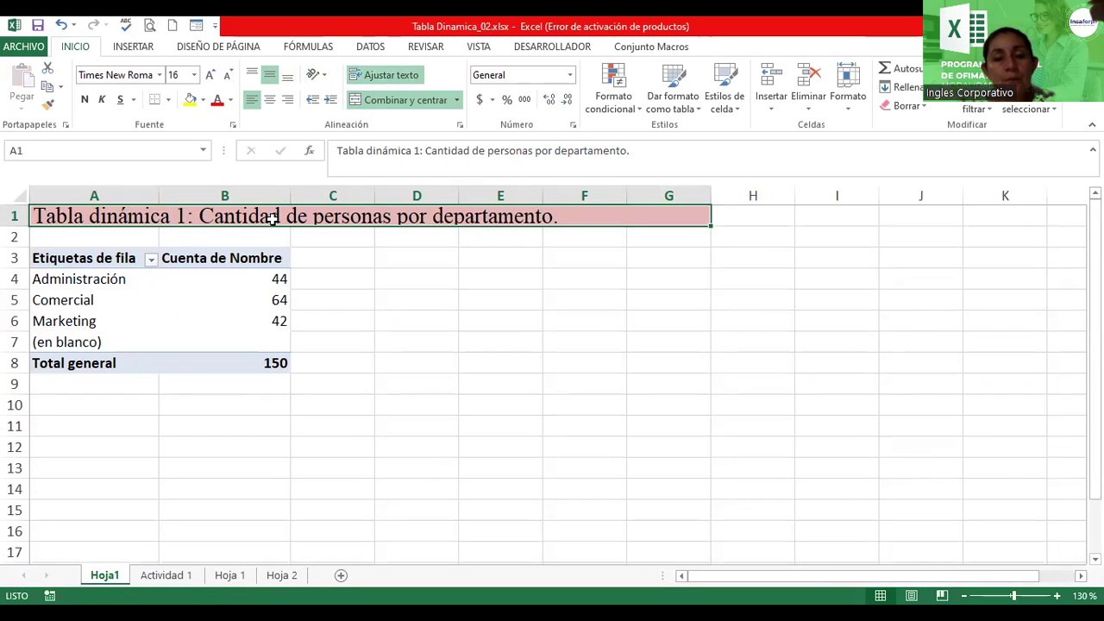
pyautogui.click(364, 231)
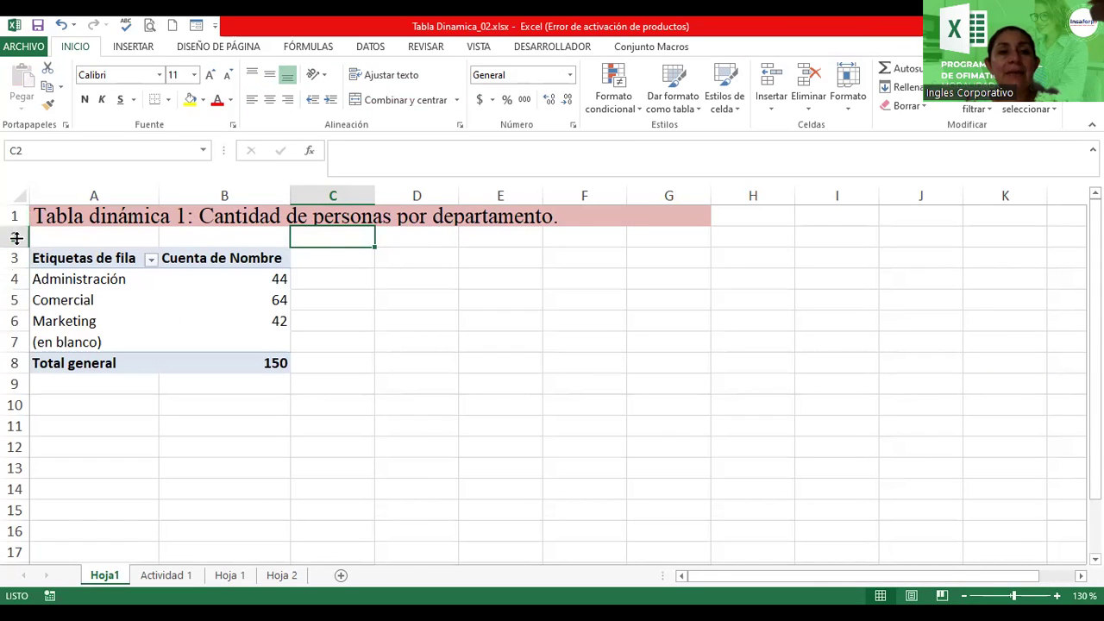
pyautogui.moveTo(10, 242); pyautogui.dragTo(18, 239)
# - Rename the Hoja1 sheet to TD_Departamentos
pyautogui.doubleClick(104, 575)
pyautogui.write('TD')
pyautogui.press('Return')
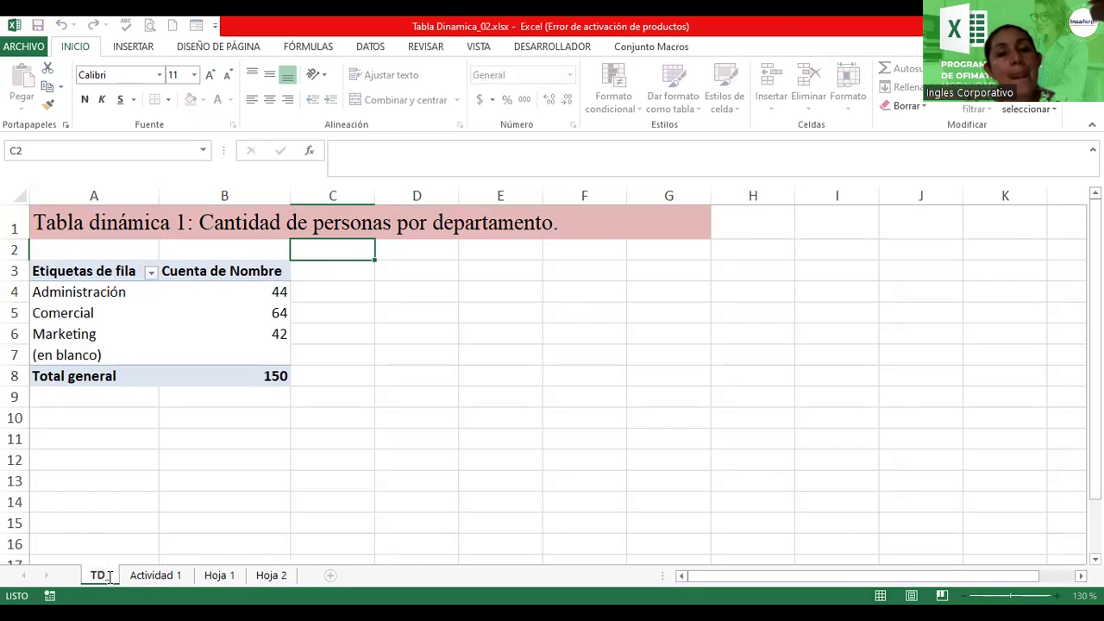
pyautogui.write('_Departamentos')
pyautogui.press('Return')
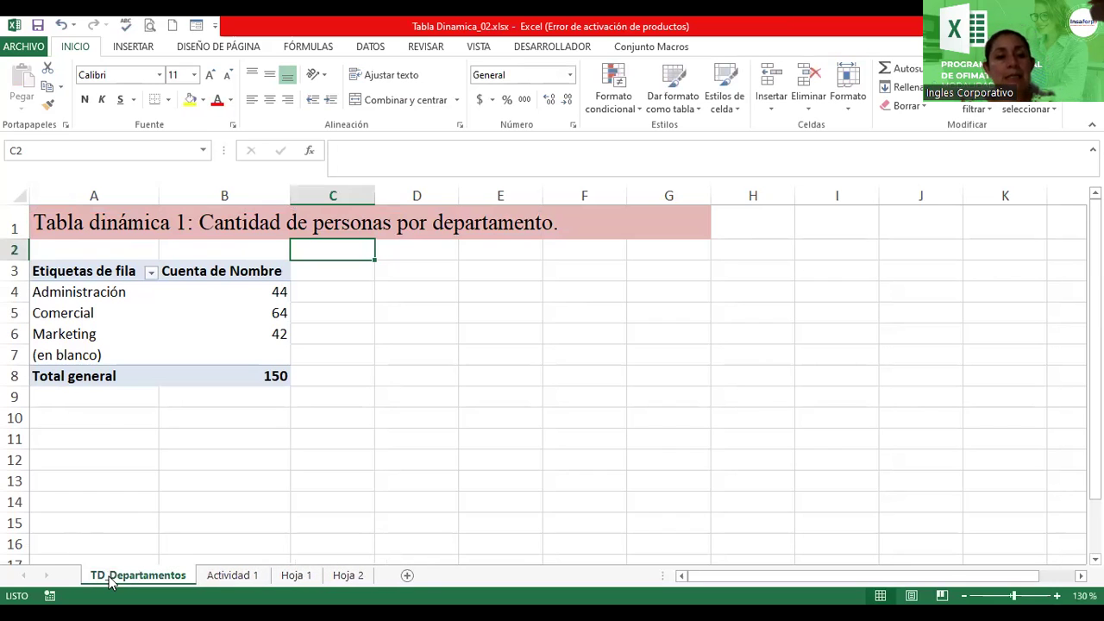
# - Give the TD_Departamentos sheet tab a colour
pyautogui.rightClick(111, 583)
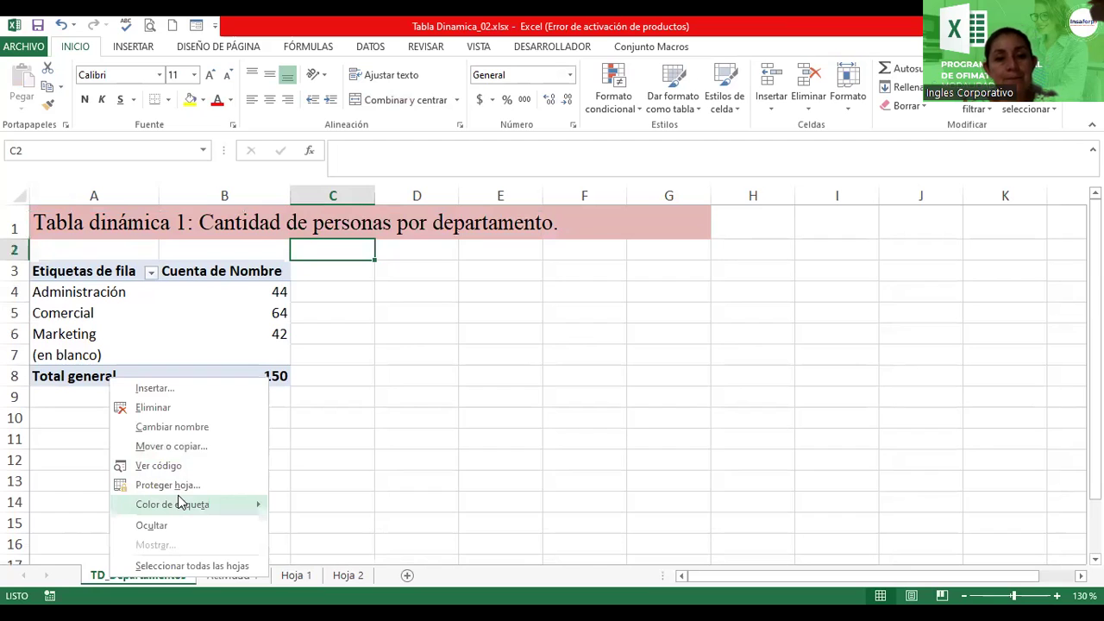
pyautogui.moveTo(180, 503)
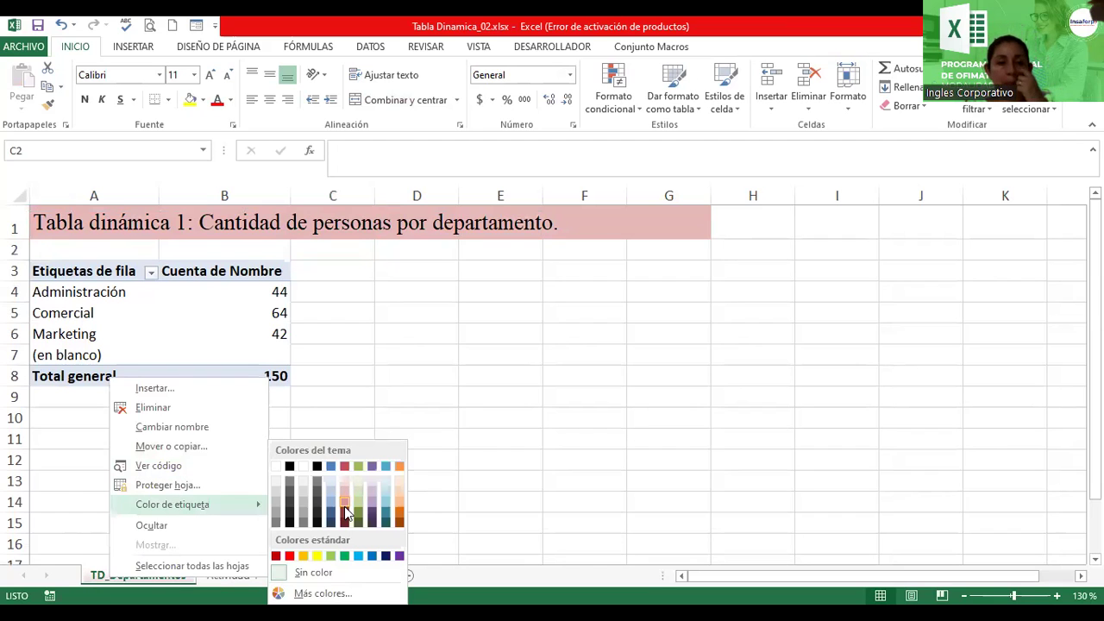
pyautogui.click(346, 511)
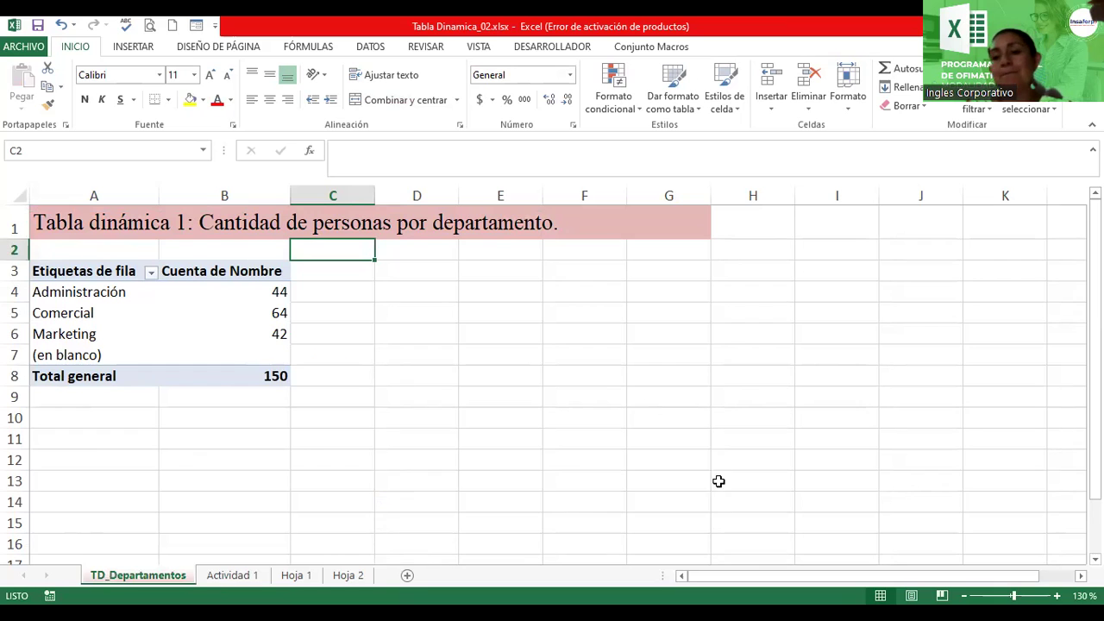
# - At 150% zoom, apply a teal Medio pivot table style from the DISEÑO gallery
pyautogui.click(1057, 596)
pyautogui.click(1057, 595)
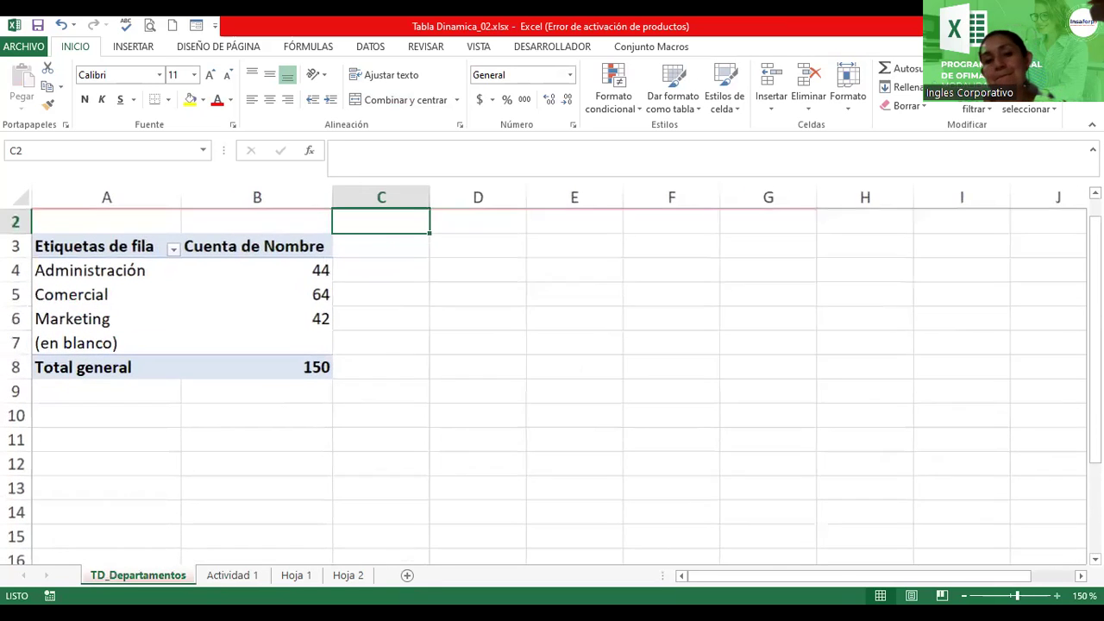
pyautogui.moveTo(1095, 388); pyautogui.dragTo(1095, 367)
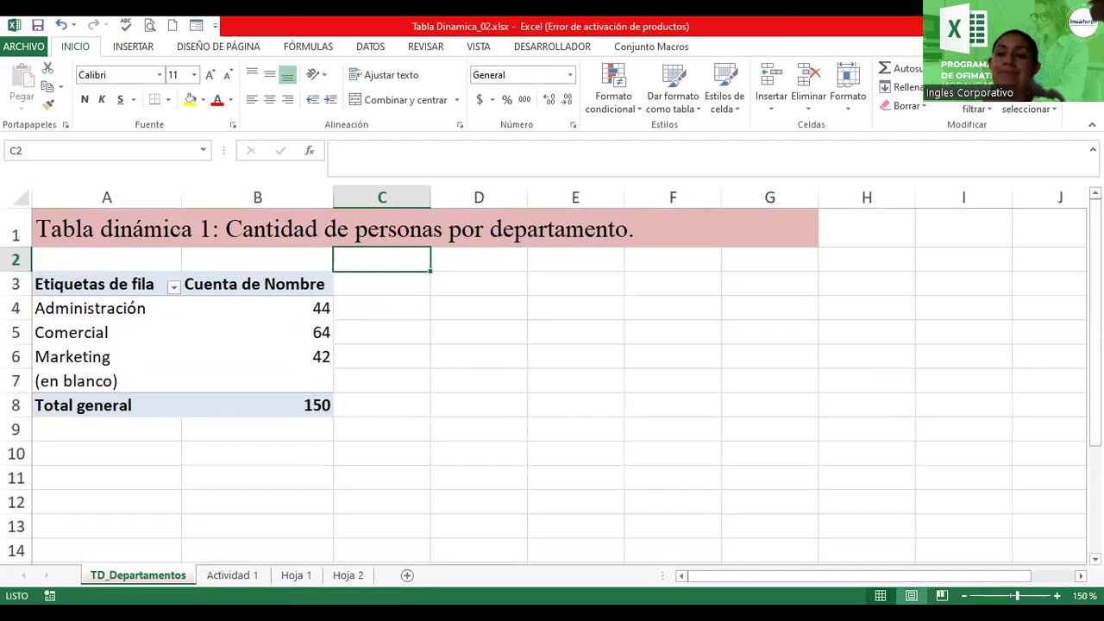
pyautogui.click(910, 576)
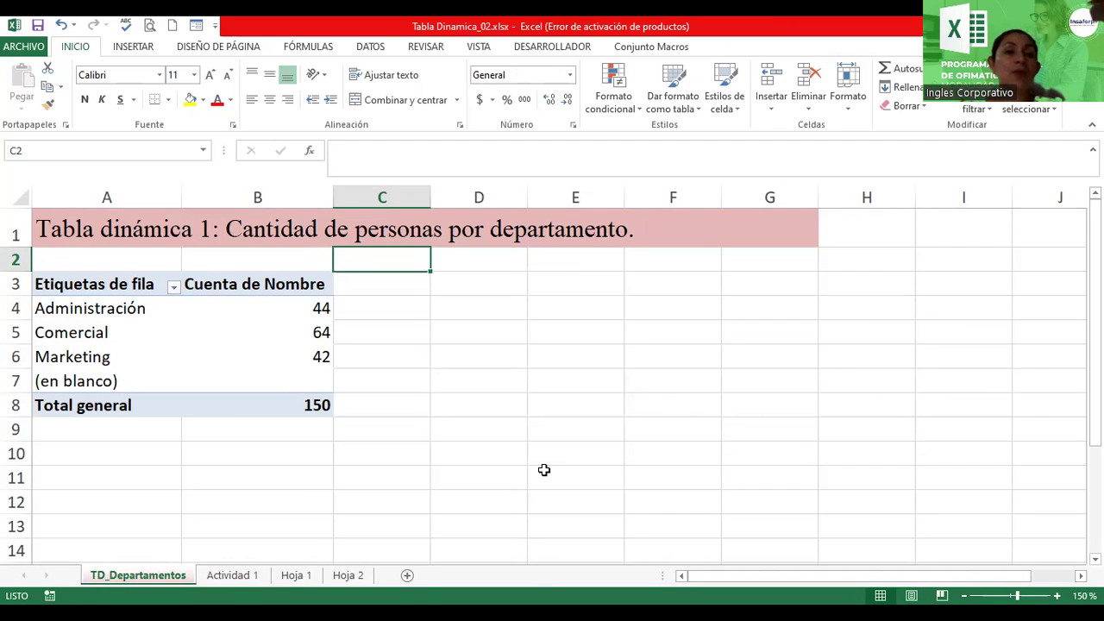
pyautogui.click(183, 332)
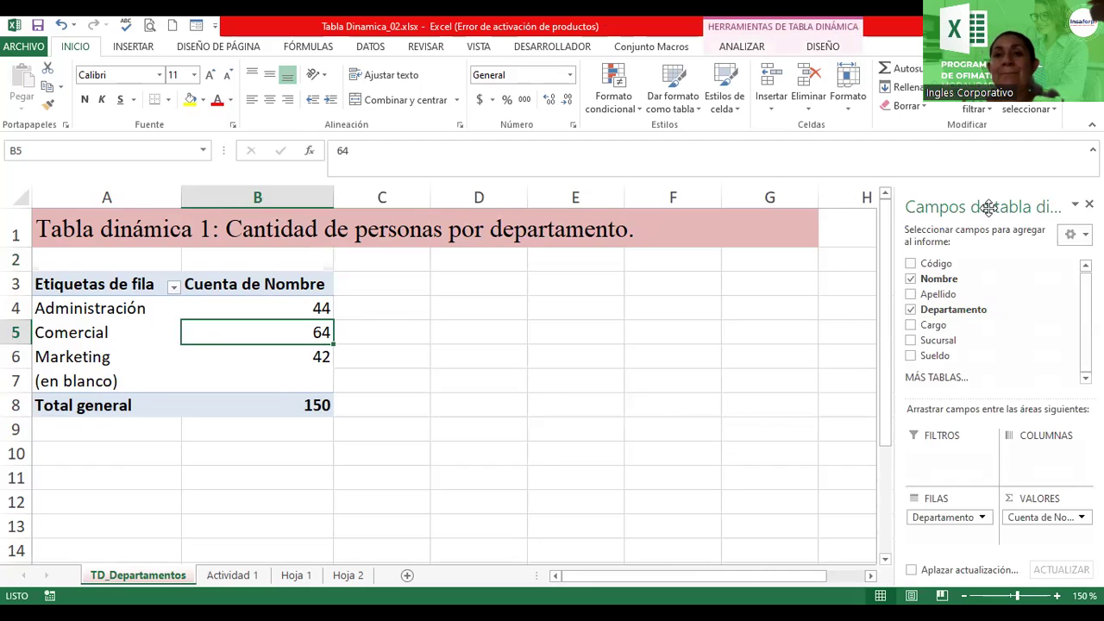
pyautogui.click(822, 47)
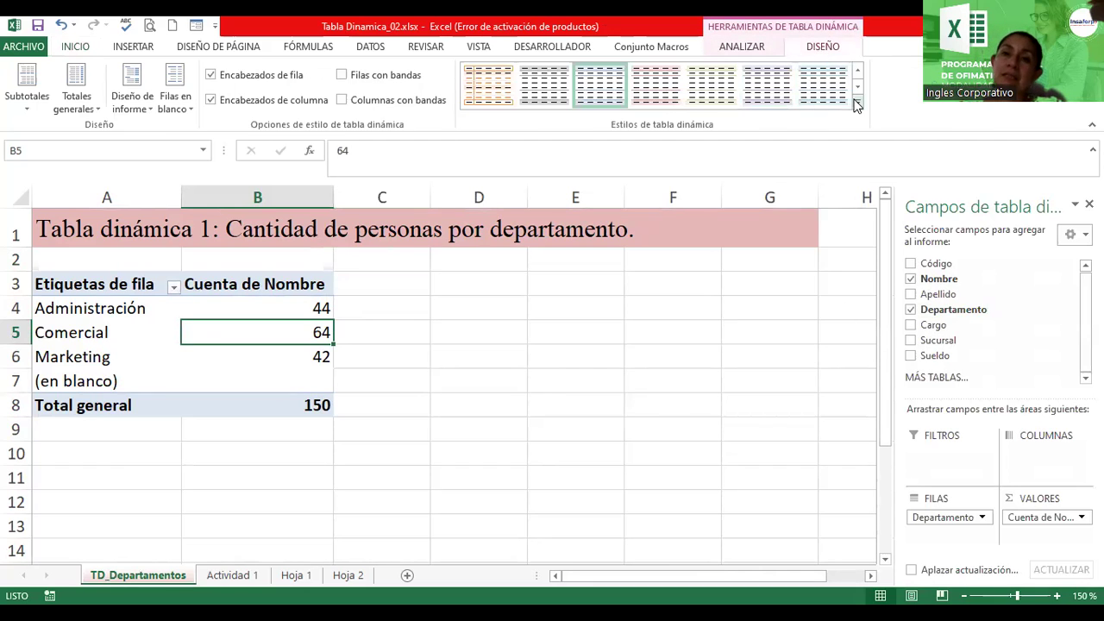
pyautogui.click(775, 85)
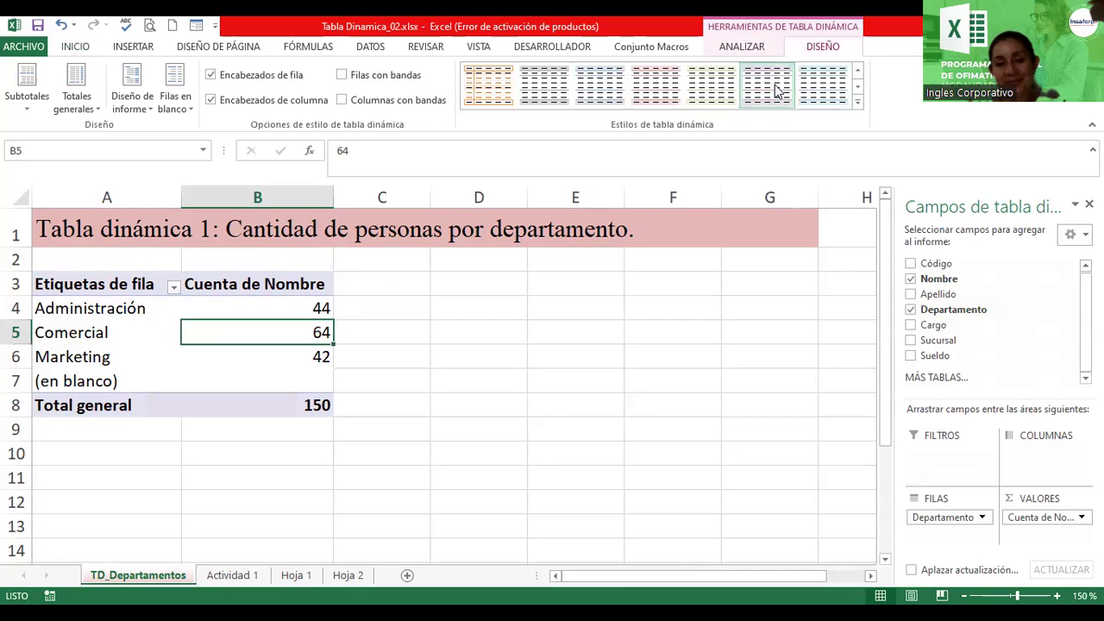
pyautogui.click(857, 103)
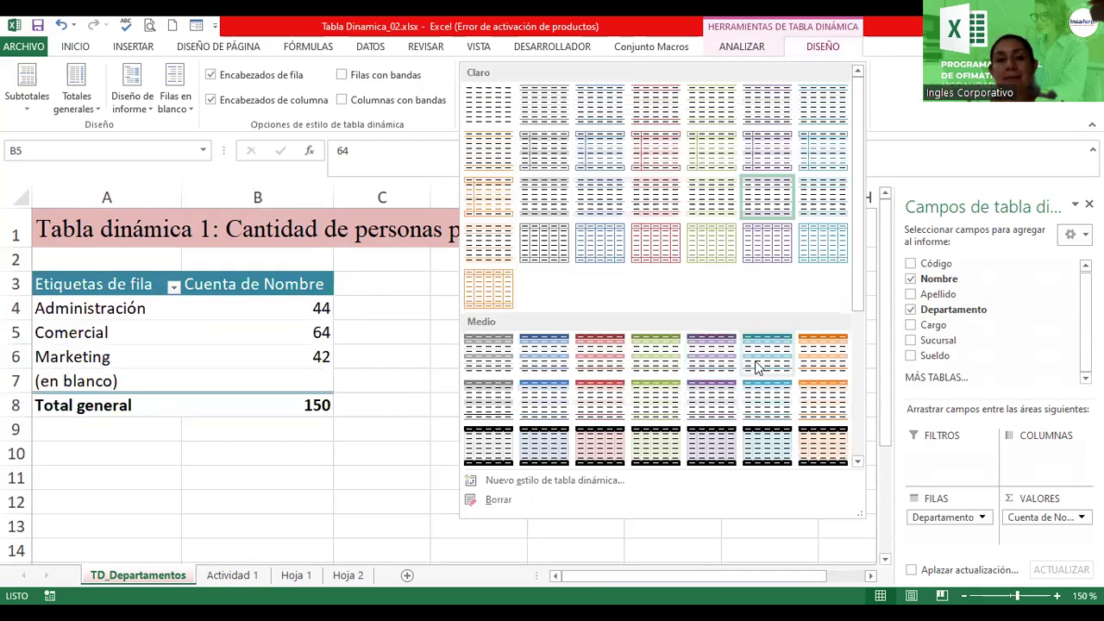
pyautogui.click(448, 334)
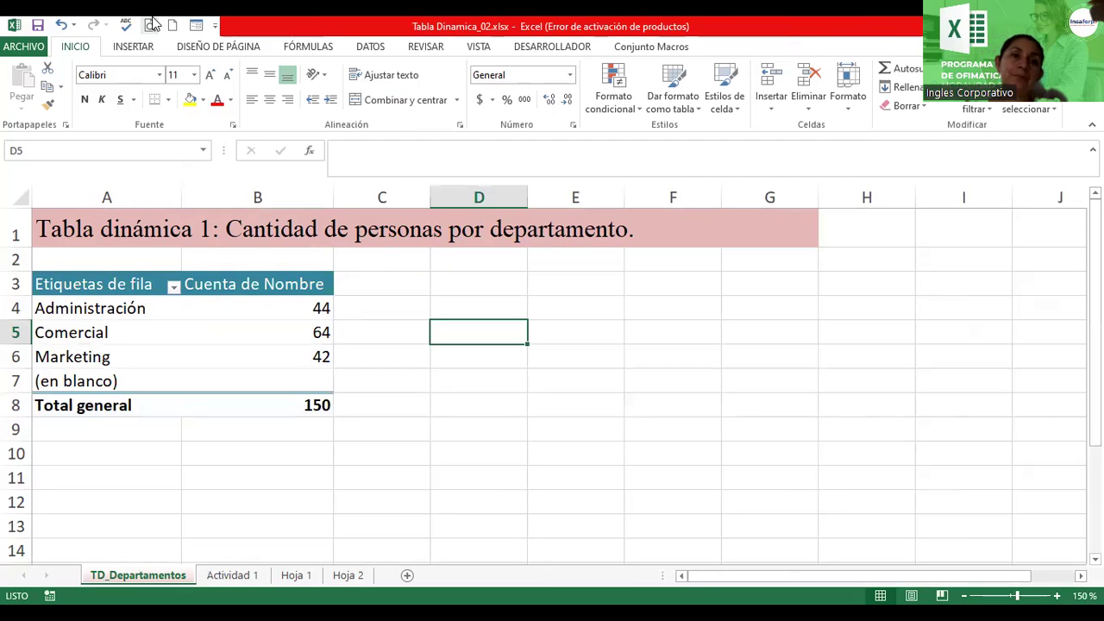
# - Draw a curved block arrow beside the pivot table pointing toward the (en blanco) row
pyautogui.click(134, 47)
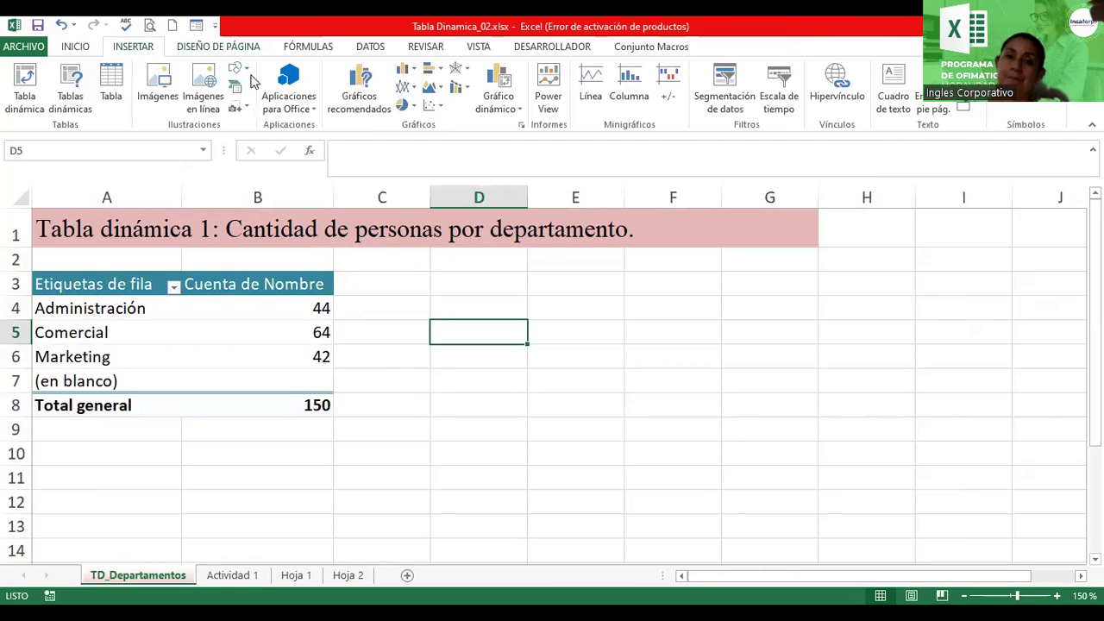
pyautogui.click(247, 75)
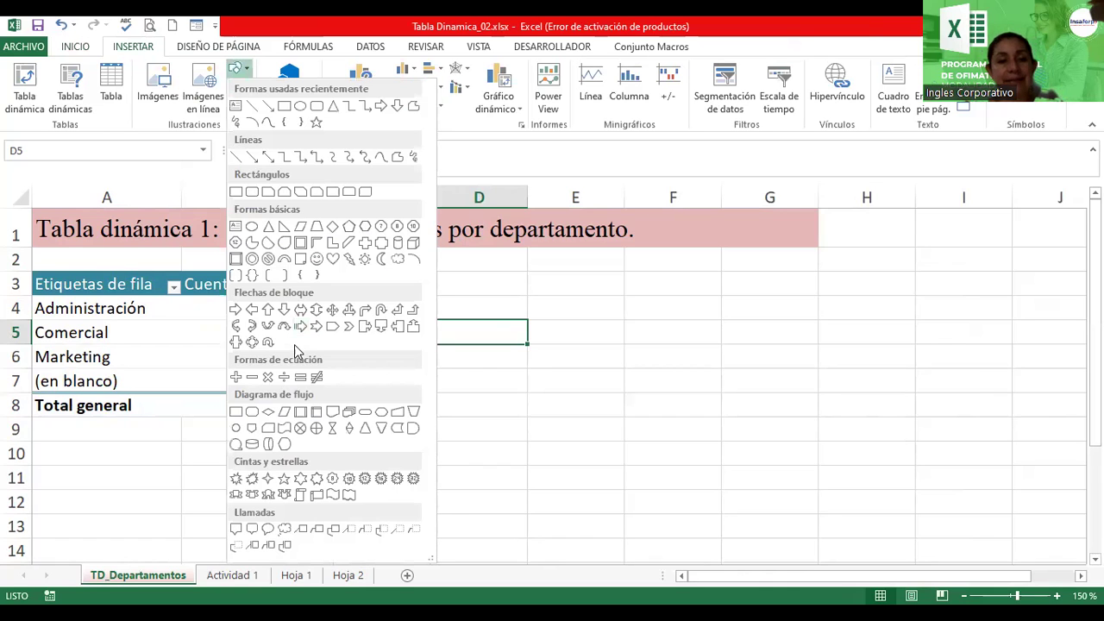
pyautogui.click(251, 325)
pyautogui.moveTo(459, 268)
pyautogui.mouseDown()
pyautogui.moveTo(546, 411)
pyautogui.moveTo(489, 378)
pyautogui.moveTo(458, 375)
pyautogui.moveTo(485, 344)
pyautogui.mouseUp()
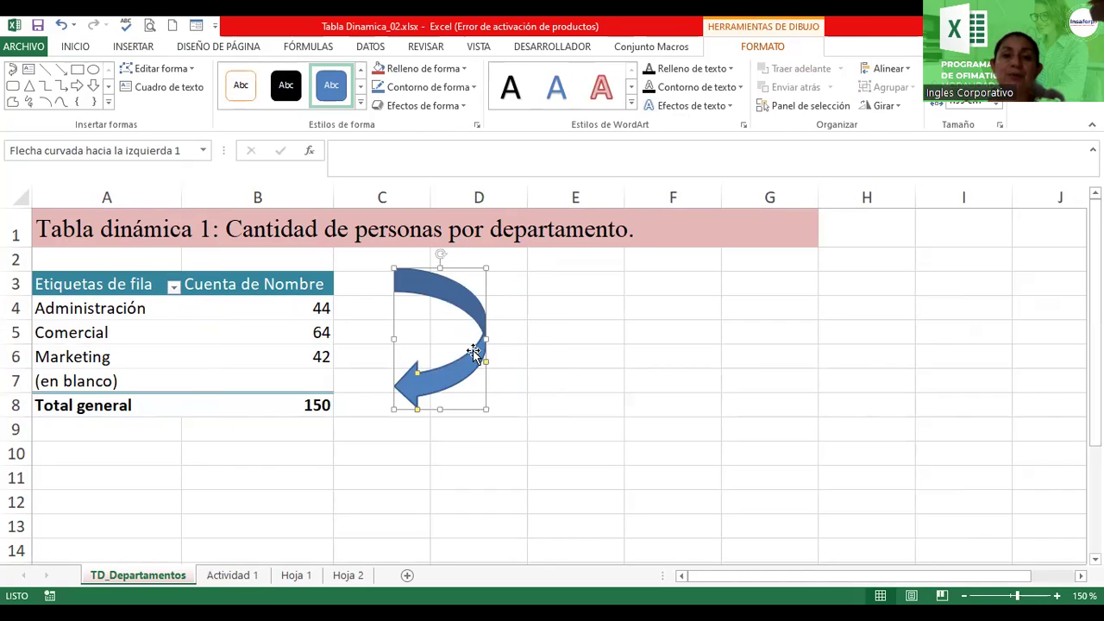
pyautogui.moveTo(474, 360); pyautogui.dragTo(470, 360)
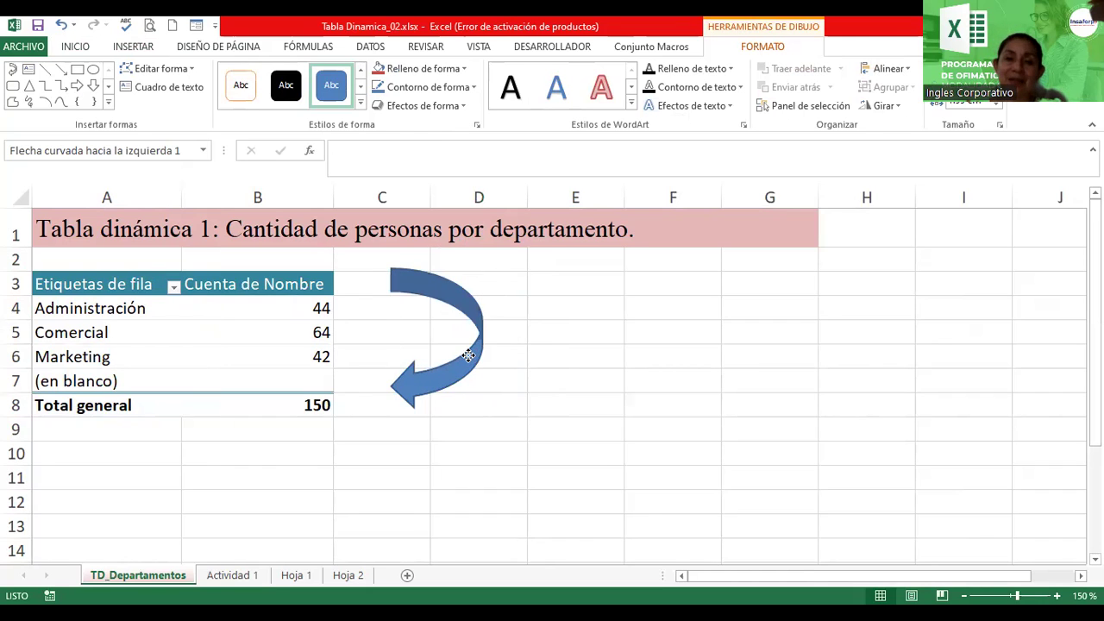
pyautogui.click(554, 358)
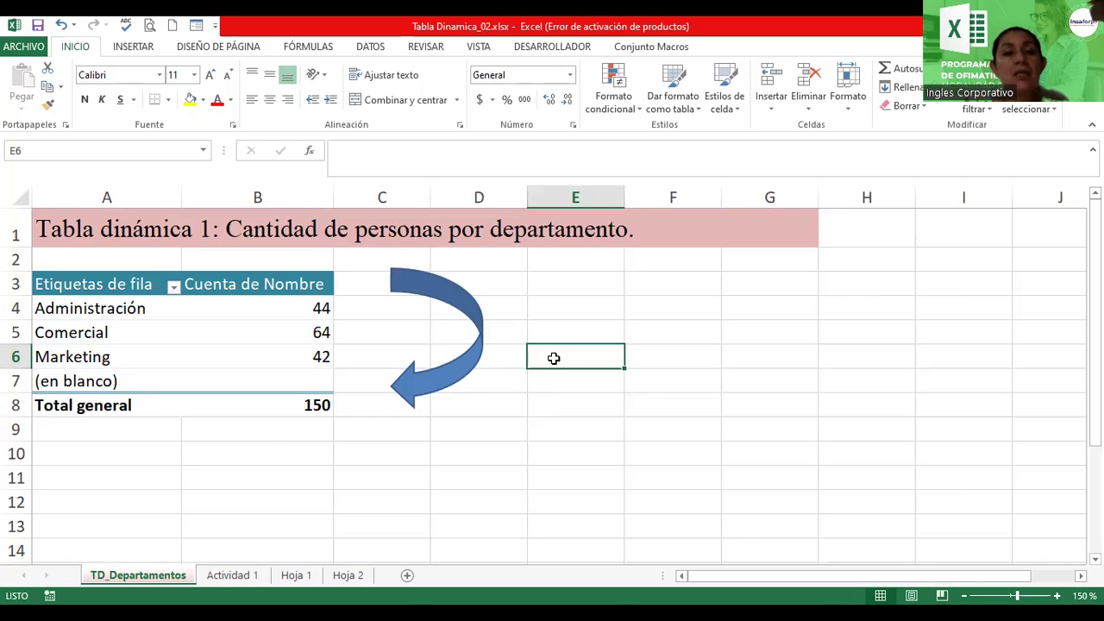
pyautogui.click(241, 578)
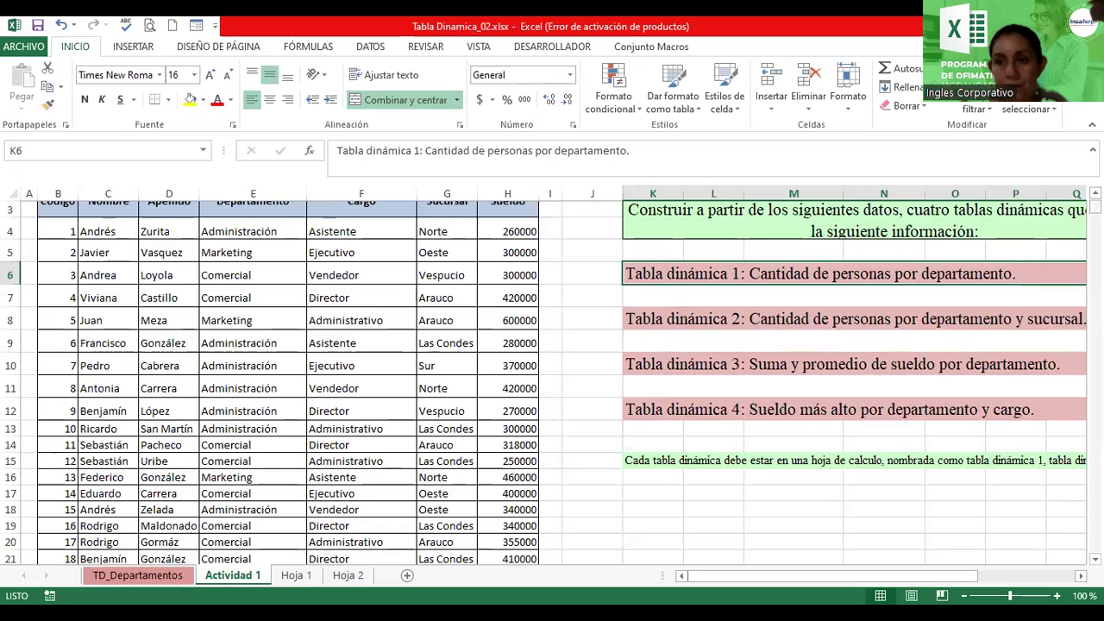
# - Scroll down through all 150 employee records to row 153, then back up to the top
pyautogui.scroll(-1, 552, 380)
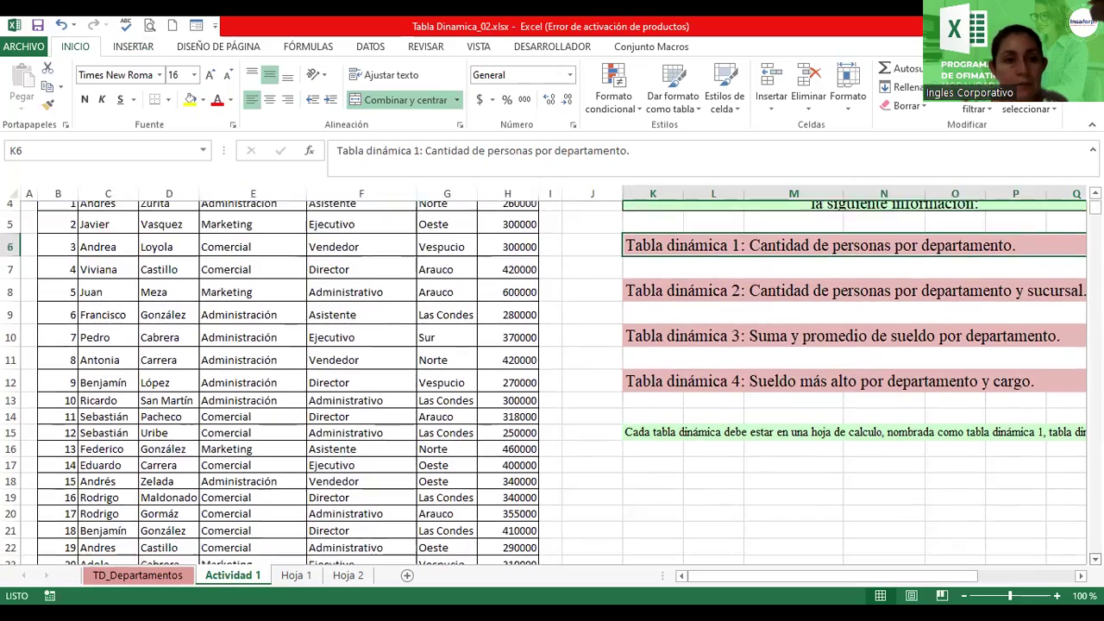
pyautogui.scroll(-3, 552, 379)
pyautogui.scroll(-1, 552, 380)
pyautogui.scroll(-1, 553, 379)
pyautogui.scroll(-1, 553, 379)
pyautogui.scroll(-1, 552, 379)
pyautogui.scroll(-2, 552, 379)
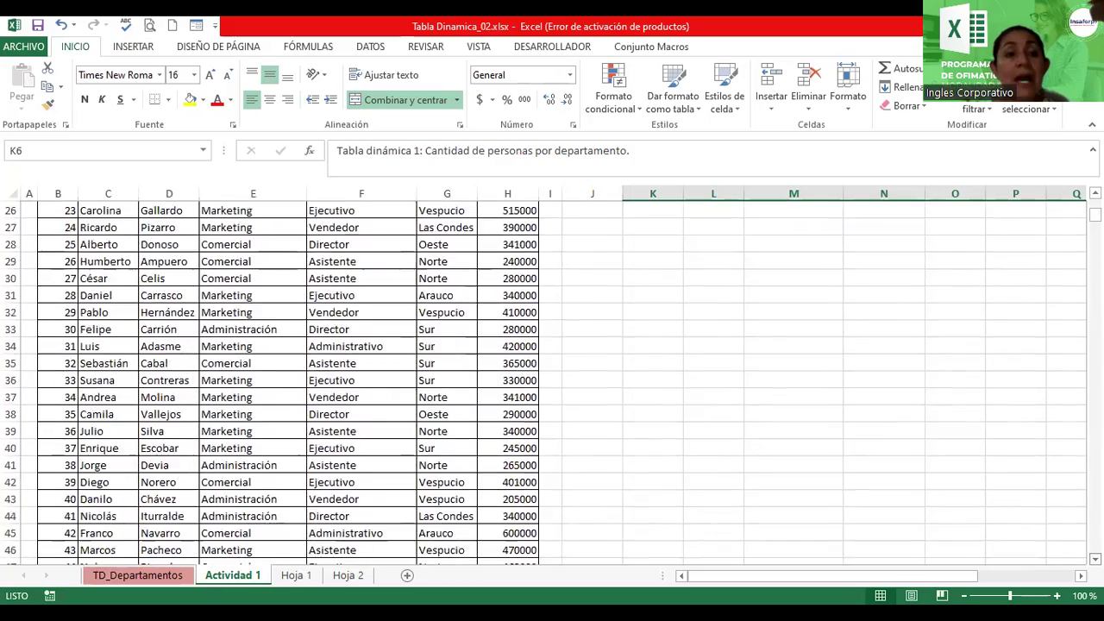
pyautogui.scroll(-3, 552, 379)
pyautogui.scroll(-1, 552, 380)
pyautogui.scroll(-1, 553, 380)
pyautogui.scroll(-2, 552, 379)
pyautogui.scroll(-2, 552, 379)
pyautogui.scroll(-1, 552, 380)
pyautogui.scroll(-1, 552, 380)
pyautogui.scroll(-2, 552, 379)
pyautogui.scroll(-2, 552, 379)
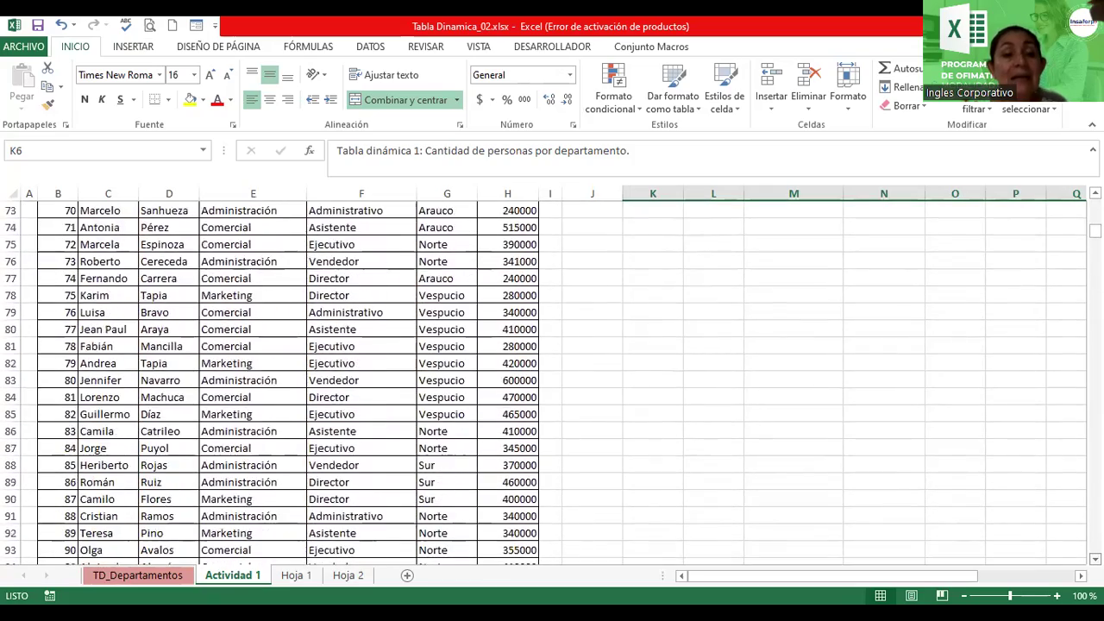
pyautogui.scroll(-1, 552, 380)
pyautogui.scroll(-1, 552, 380)
pyautogui.scroll(-1, 552, 379)
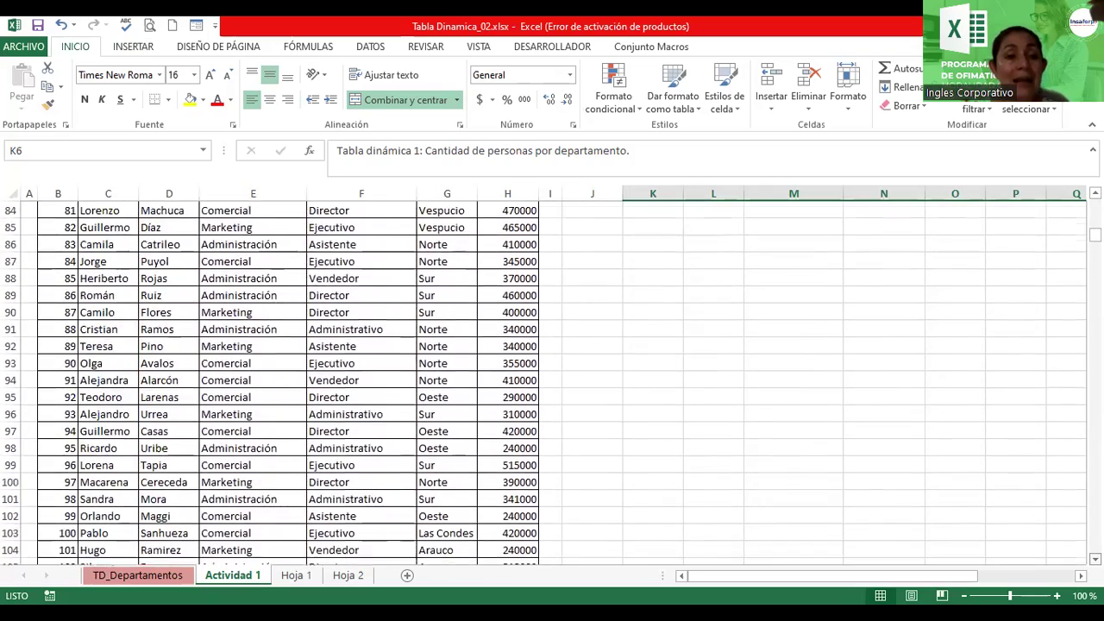
pyautogui.scroll(-1, 552, 380)
pyautogui.scroll(-1, 552, 379)
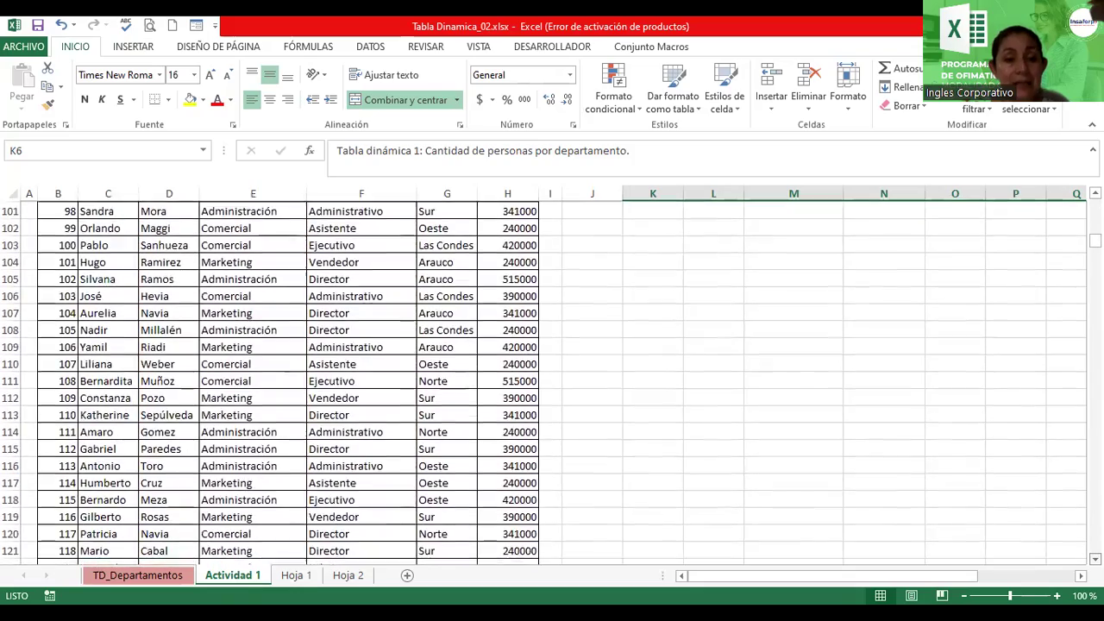
pyautogui.scroll(-2, 552, 380)
pyautogui.scroll(-1, 552, 379)
pyautogui.scroll(-1, 553, 380)
pyautogui.scroll(-3, 552, 379)
pyautogui.scroll(-1, 553, 380)
pyautogui.scroll(-1, 552, 379)
pyautogui.scroll(-2, 552, 379)
pyautogui.scroll(-3, 552, 379)
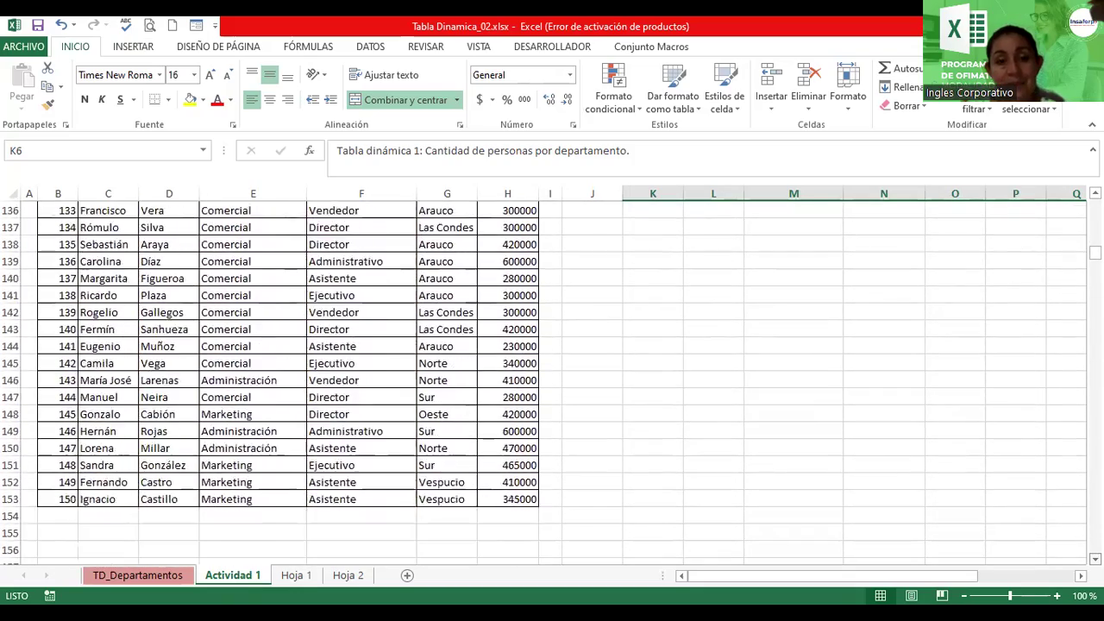
pyautogui.scroll(-2, 552, 379)
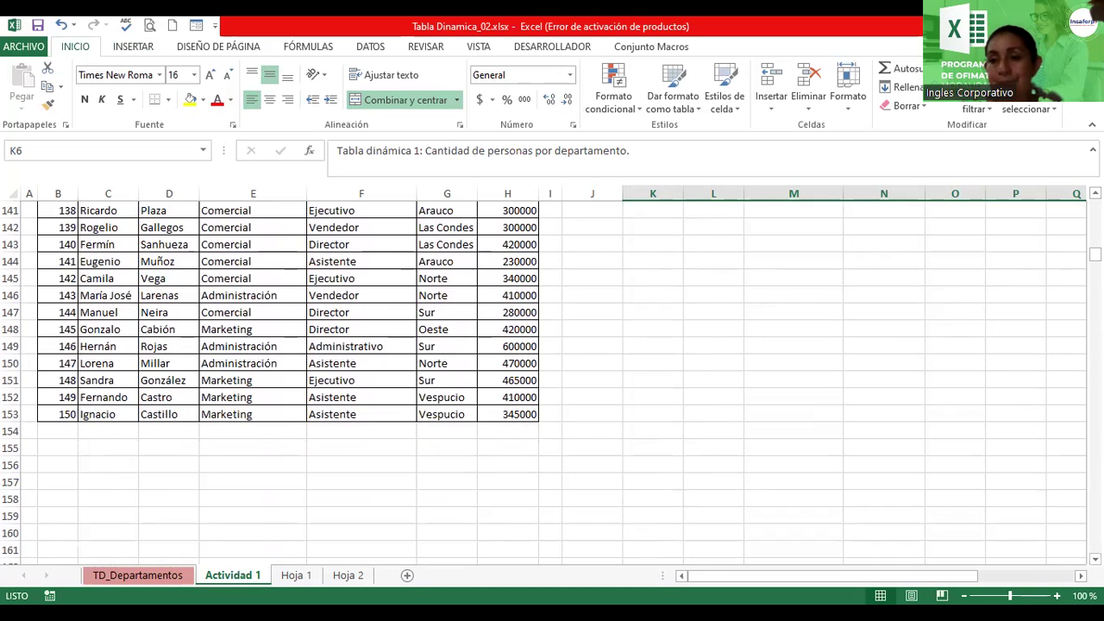
pyautogui.moveTo(1095, 254); pyautogui.dragTo(1095, 241)
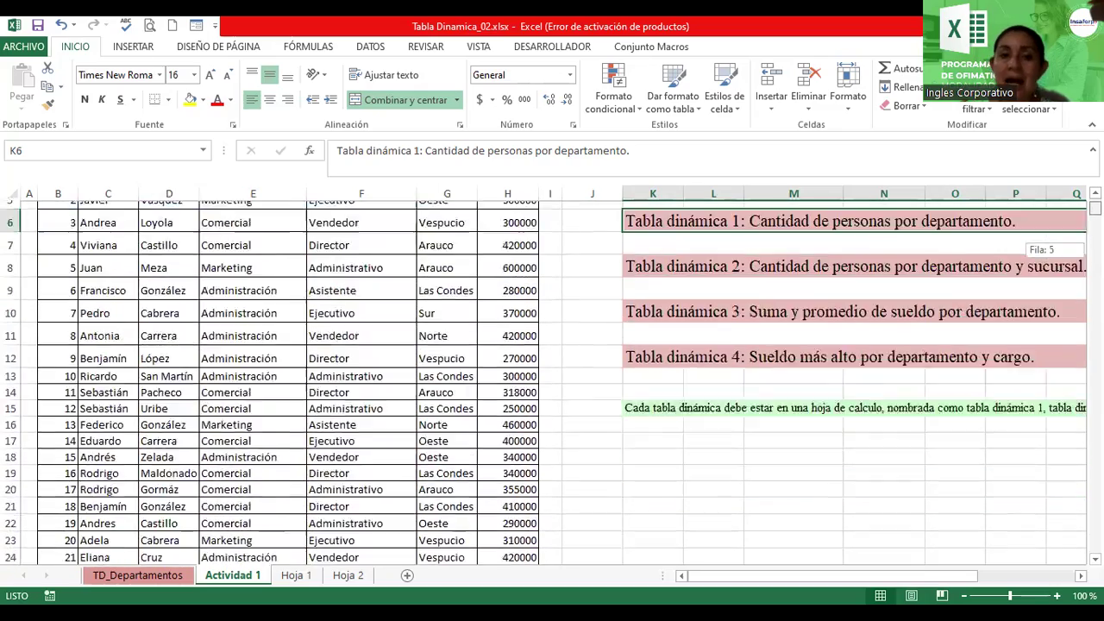
pyautogui.moveTo(1094, 207); pyautogui.dragTo(1094, 212)
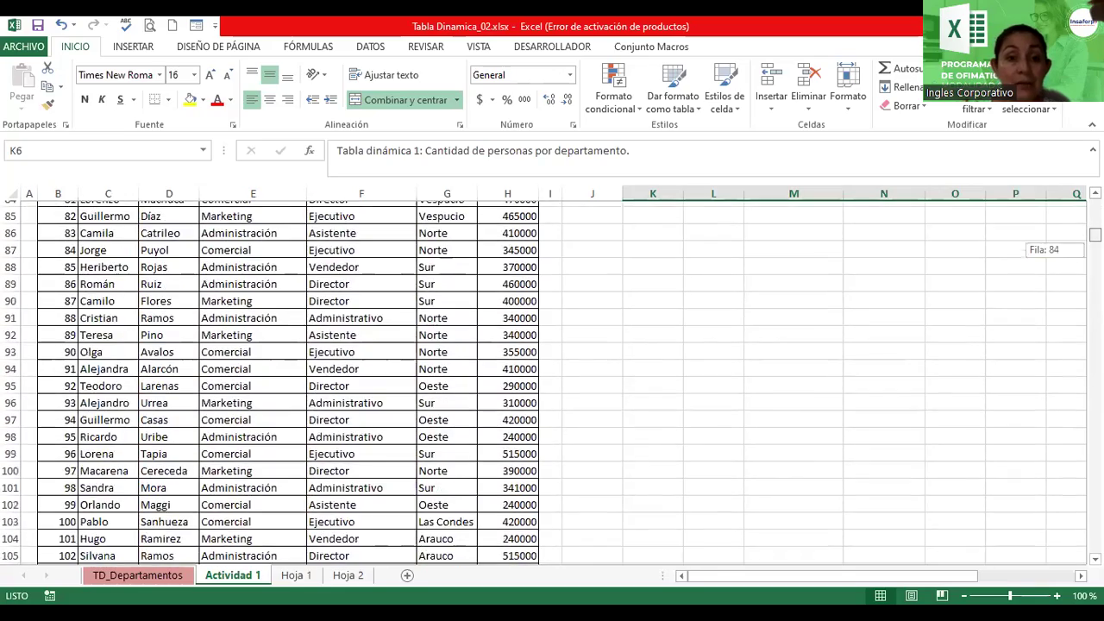
pyautogui.moveTo(1093, 239); pyautogui.dragTo(1094, 249)
pyautogui.scroll(7, 552, 379)
pyautogui.scroll(14, 552, 380)
pyautogui.scroll(6, 553, 380)
pyautogui.scroll(1, 552, 380)
pyautogui.scroll(7, 552, 379)
pyautogui.scroll(6, 553, 380)
pyautogui.scroll(1, 552, 379)
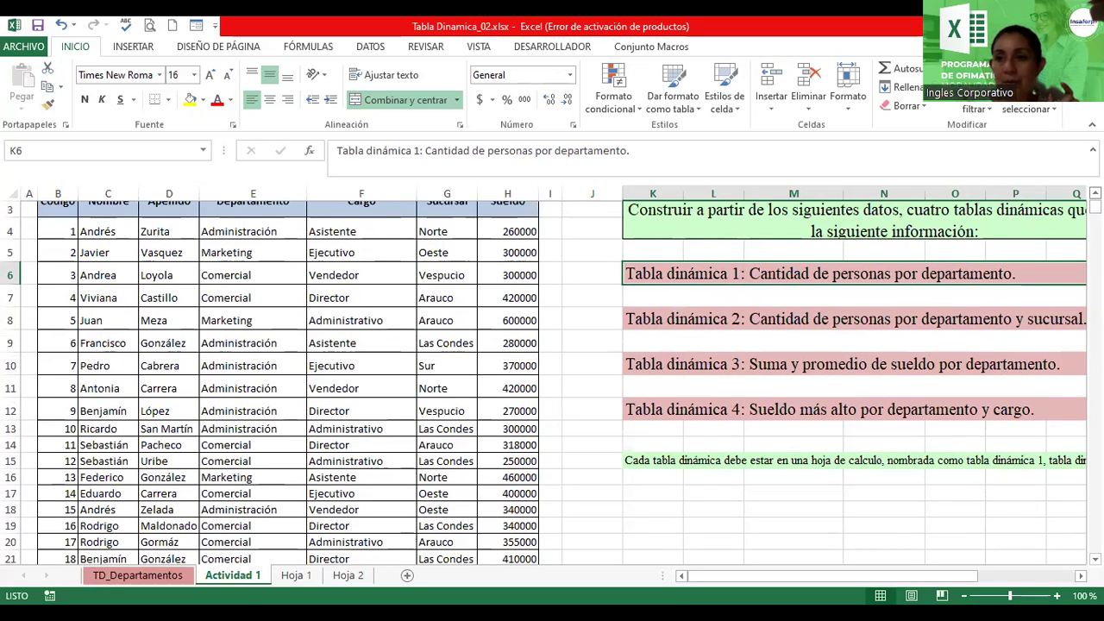
pyautogui.scroll(1, 552, 379)
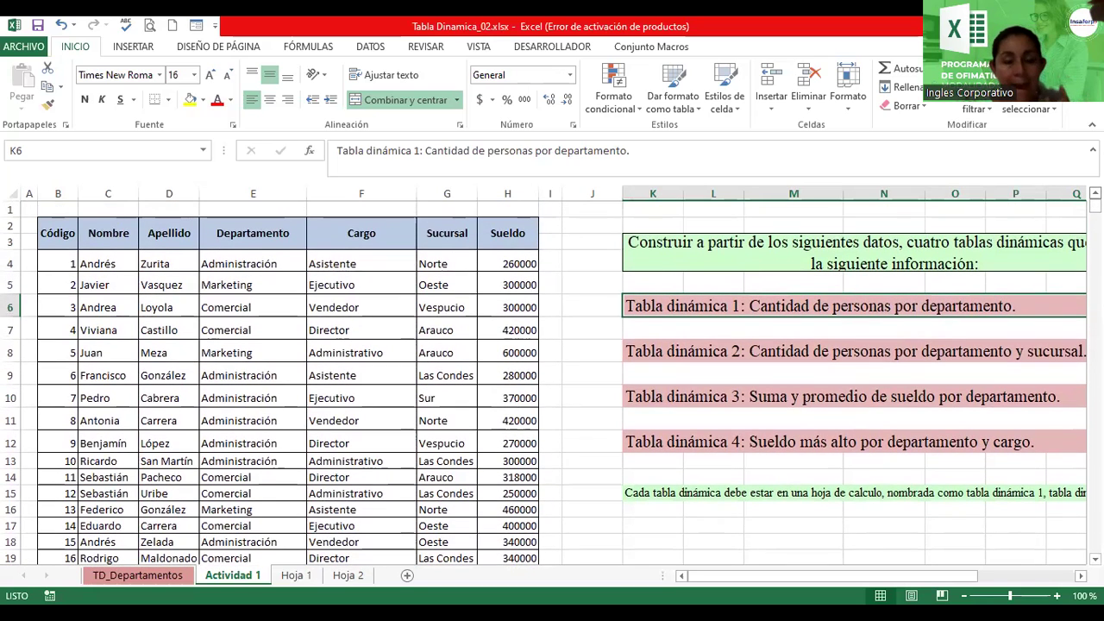
# - Point out the Cargo, Código, Nombre and Apellido headings, then return to TD_Departamentos
pyautogui.click(345, 240)
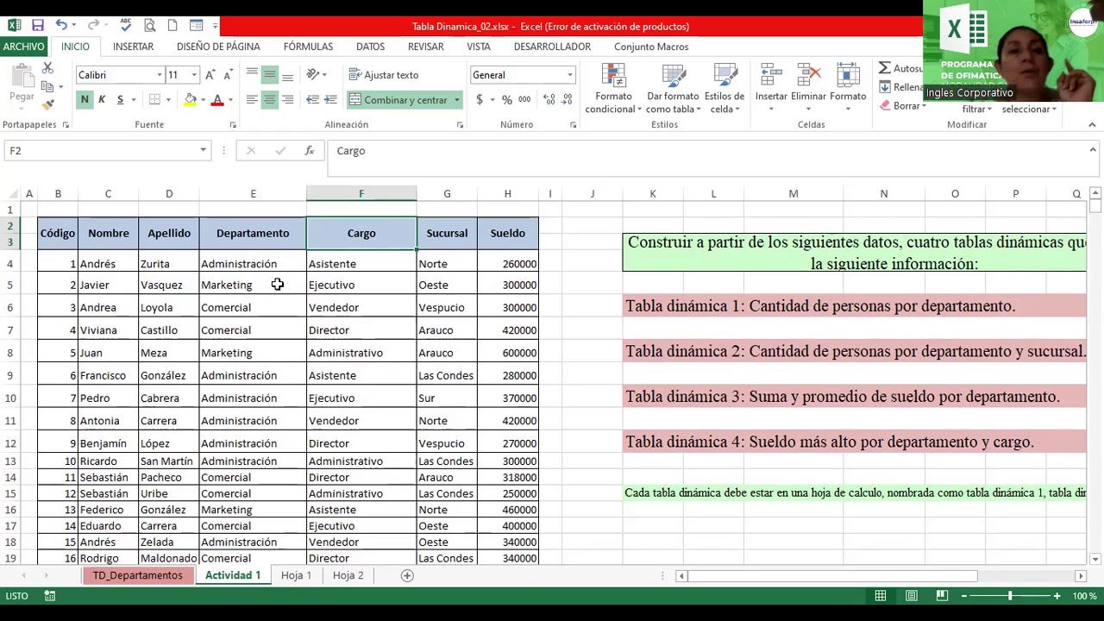
pyautogui.click(29, 221)
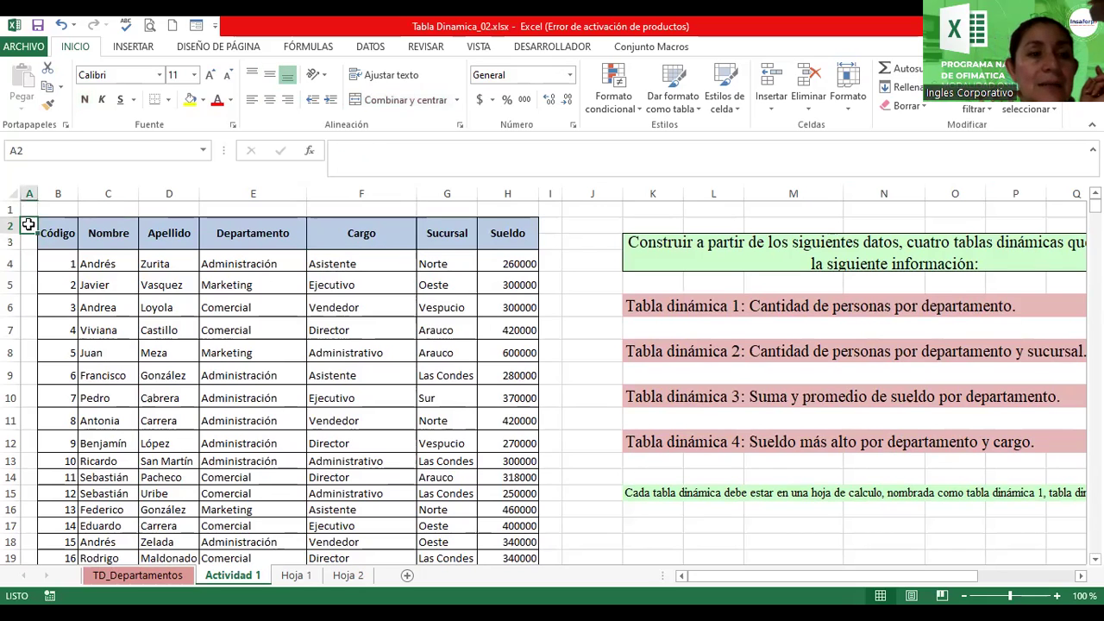
pyautogui.click(29, 241)
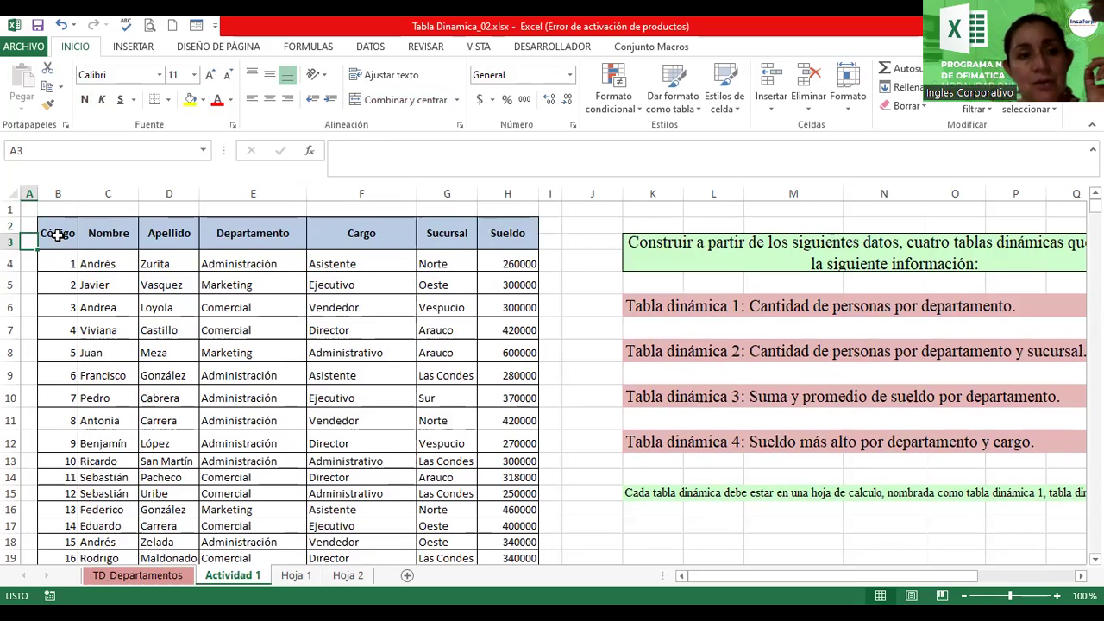
pyautogui.click(57, 233)
pyautogui.click(116, 239)
pyautogui.click(166, 233)
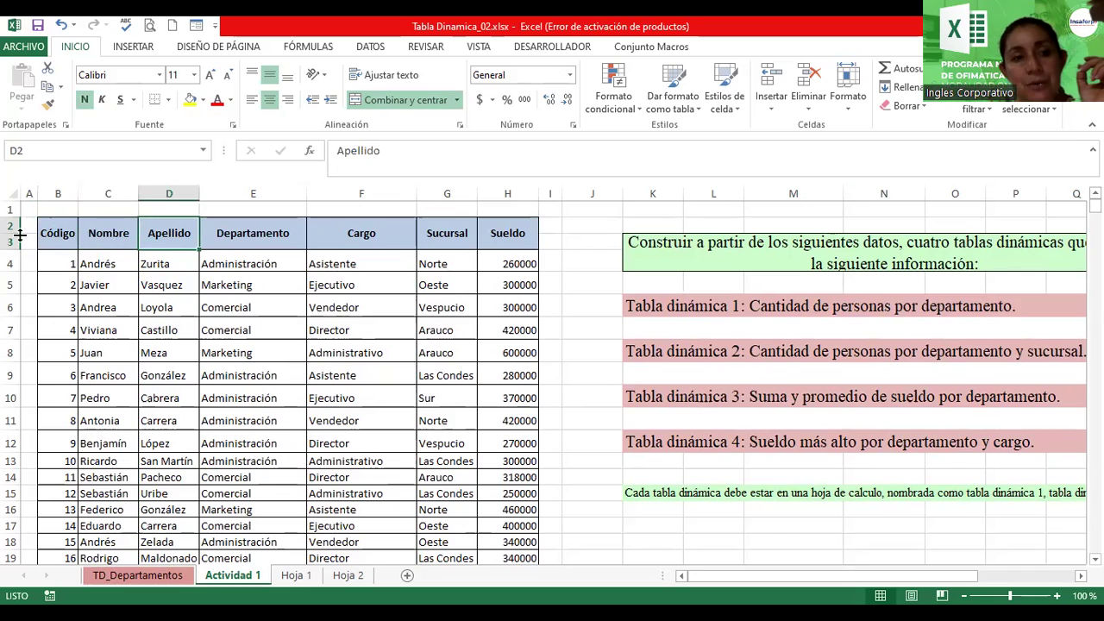
pyautogui.moveTo(29, 243); pyautogui.dragTo(30, 227)
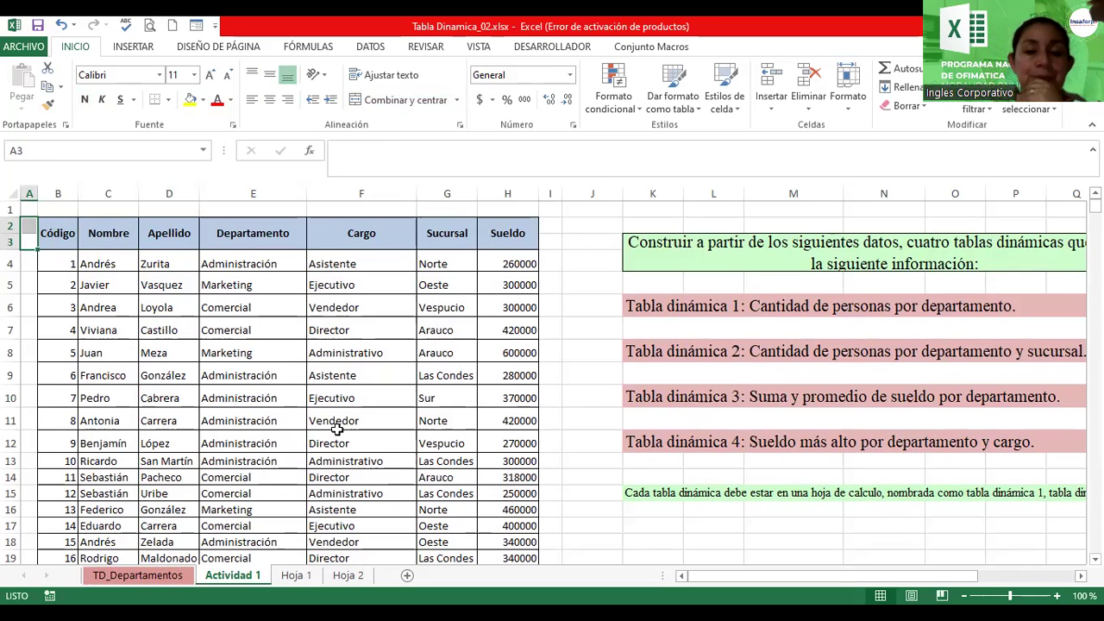
pyautogui.click(161, 586)
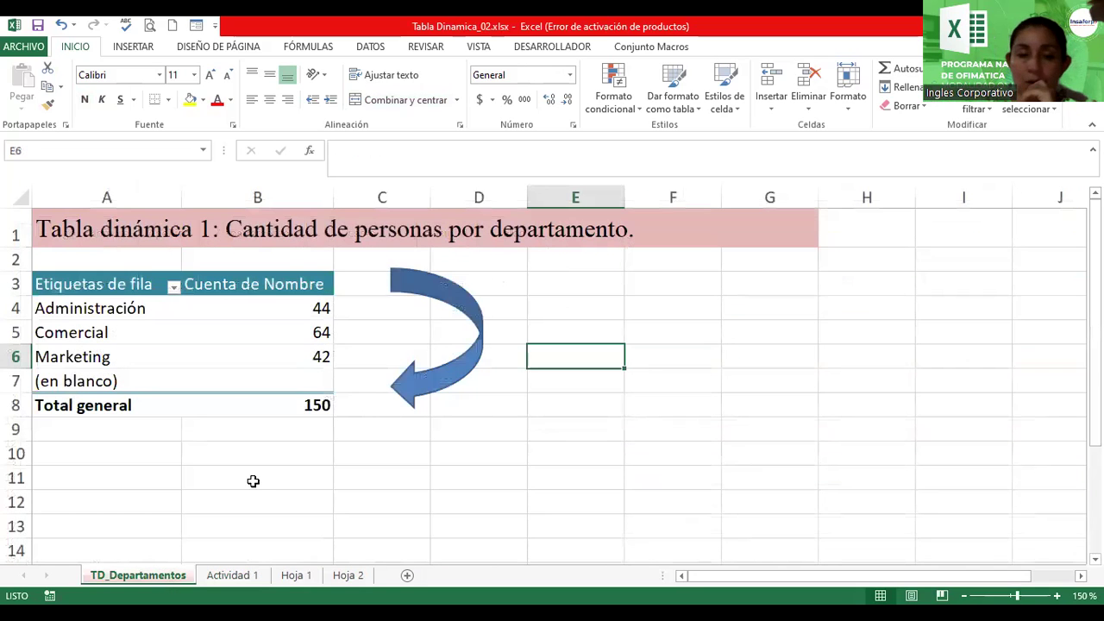
# - Review the Cuenta de Nombre field settings, then open the options for Tabla dinámica1
pyautogui.click(228, 342)
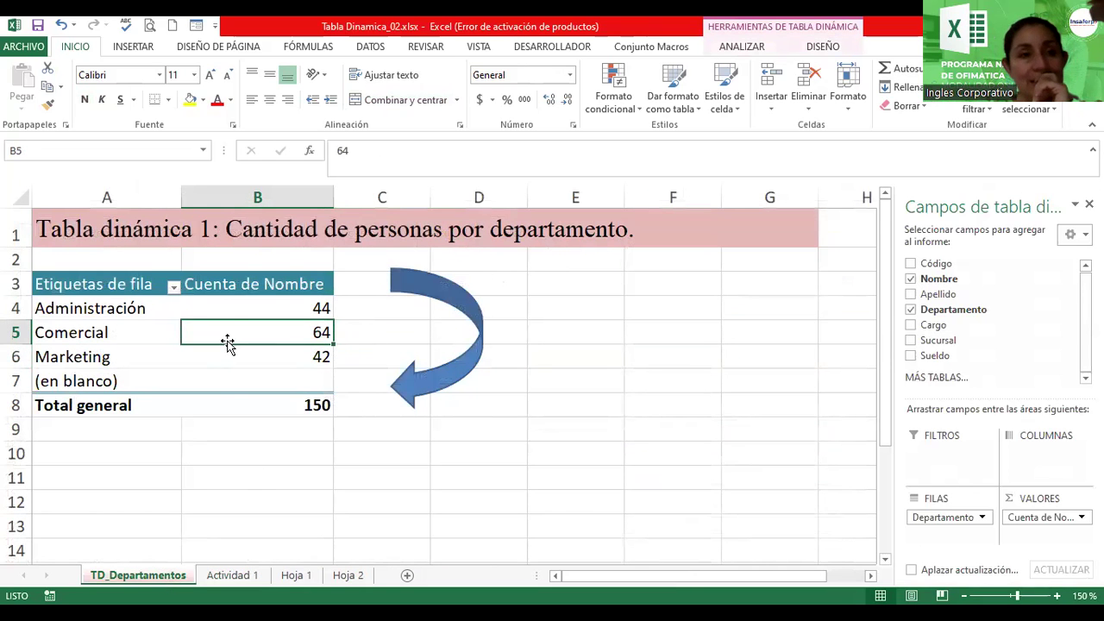
pyautogui.click(726, 48)
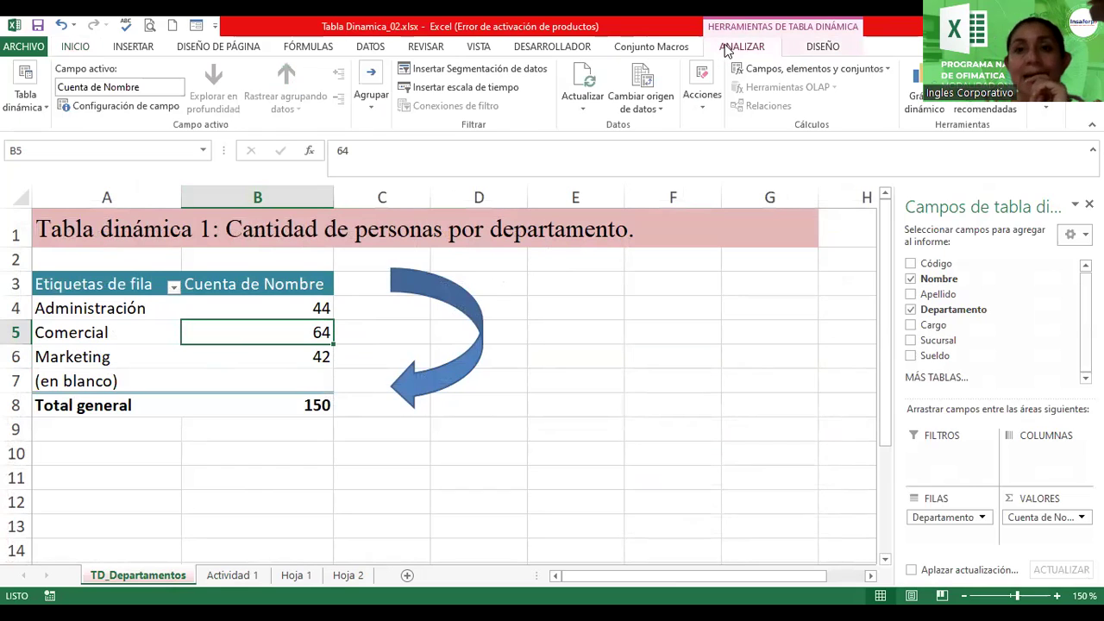
pyautogui.click(122, 104)
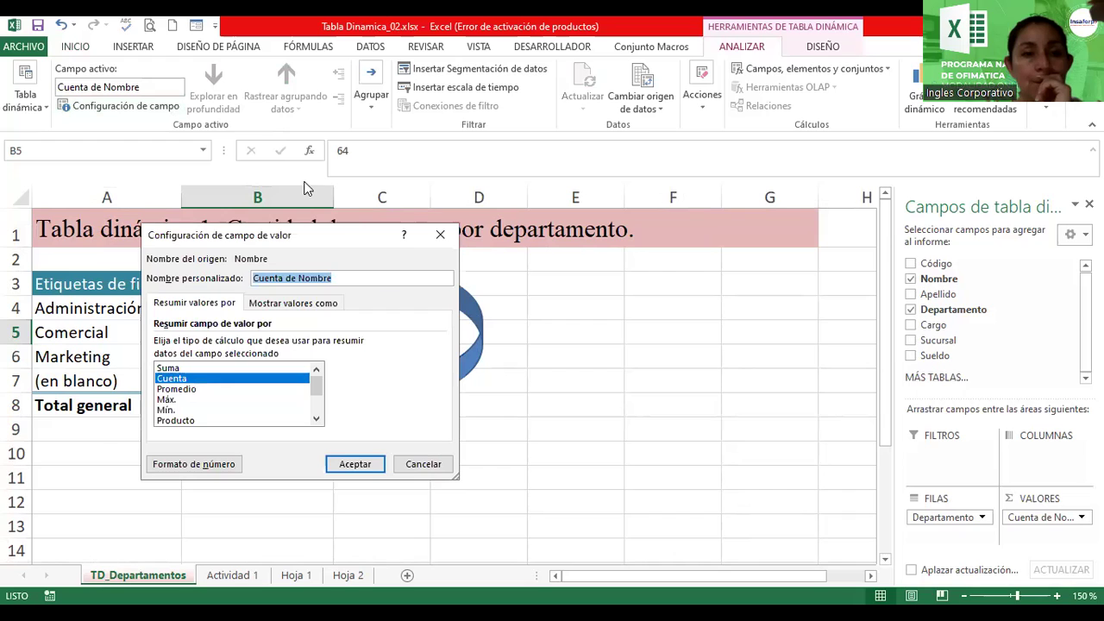
pyautogui.click(440, 234)
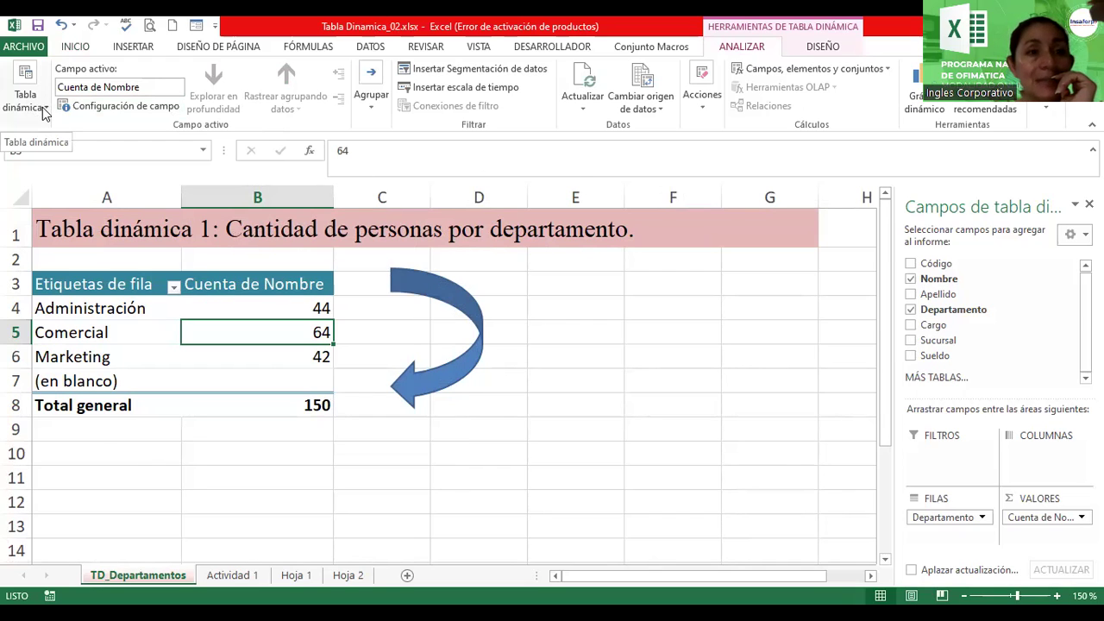
pyautogui.click(43, 107)
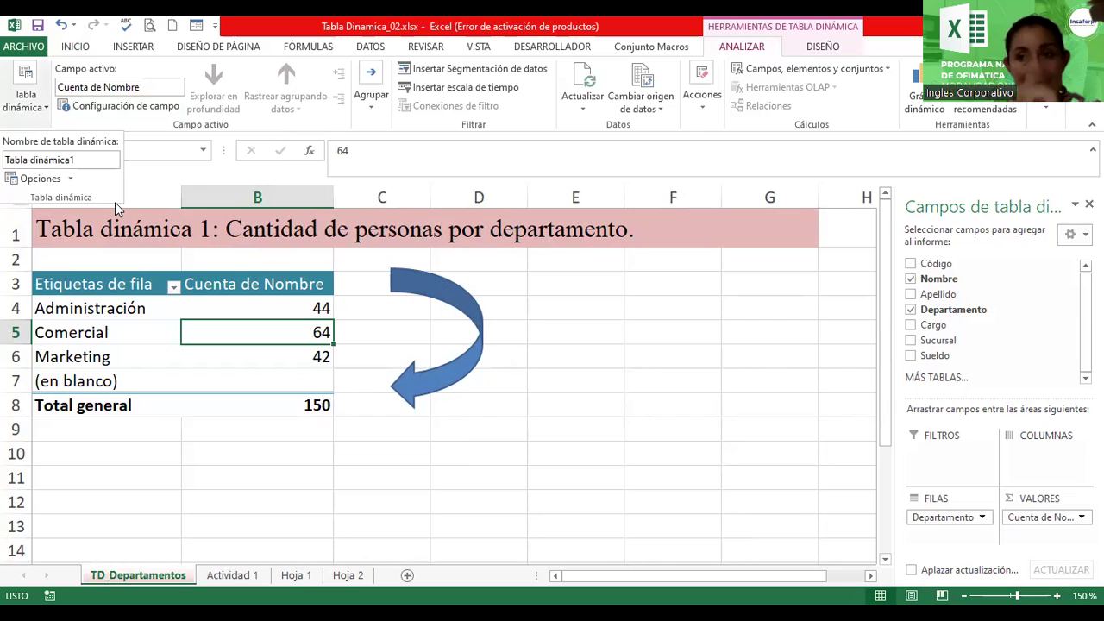
pyautogui.click(41, 179)
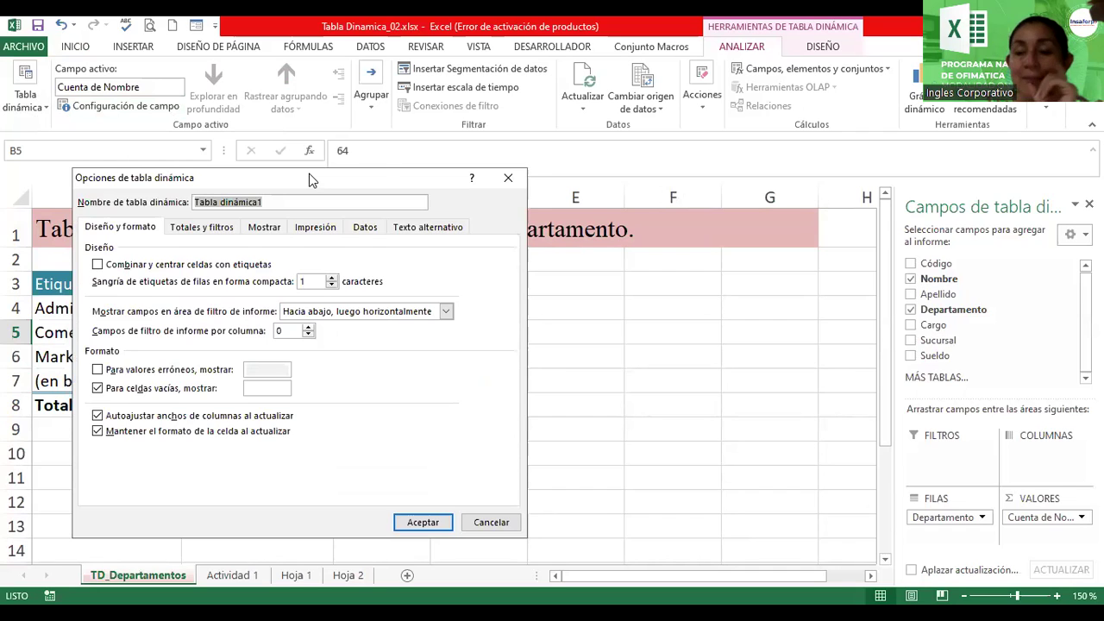
# - Rename the pivot table TD_Departamentos and show ** for empty cells
pyautogui.moveTo(312, 180); pyautogui.dragTo(600, 218)
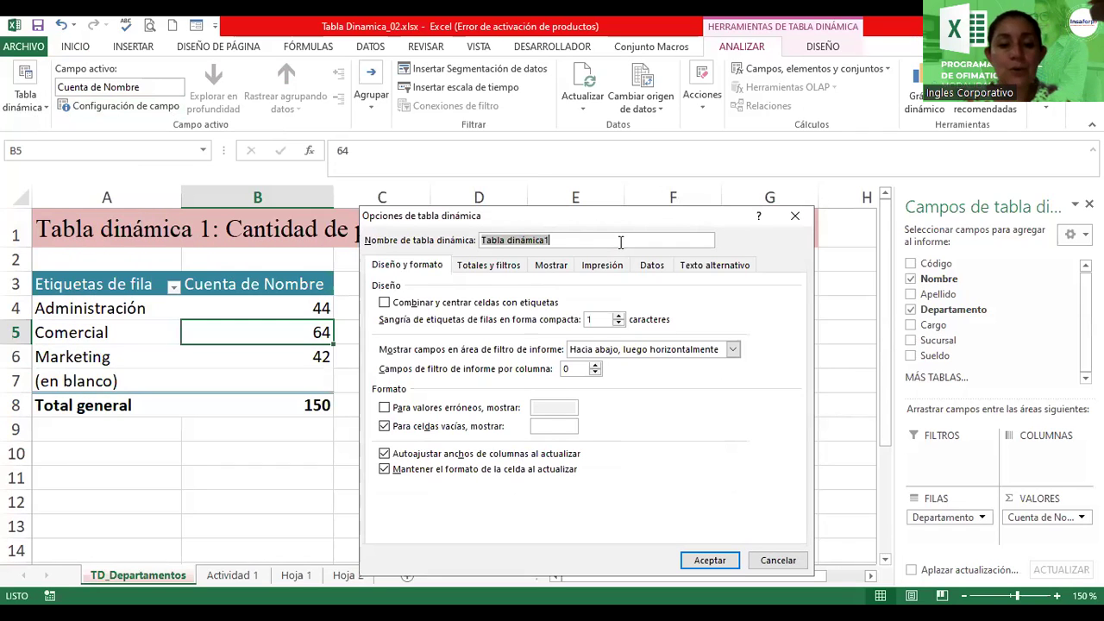
pyautogui.press('BackSpace')
pyautogui.write('TD_')
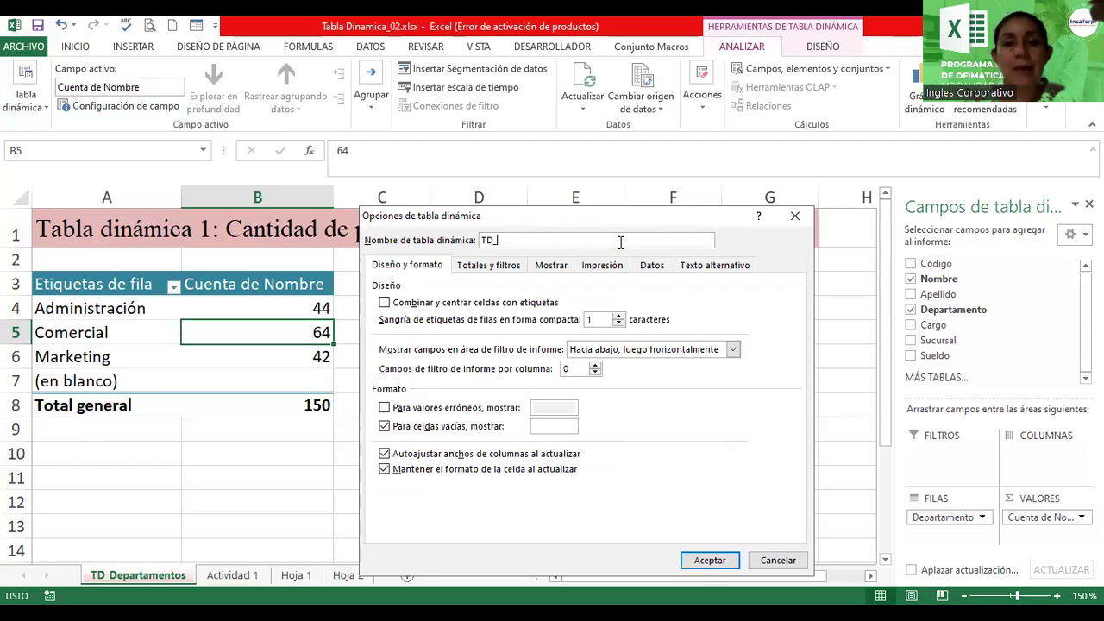
pyautogui.write('Departamentos')
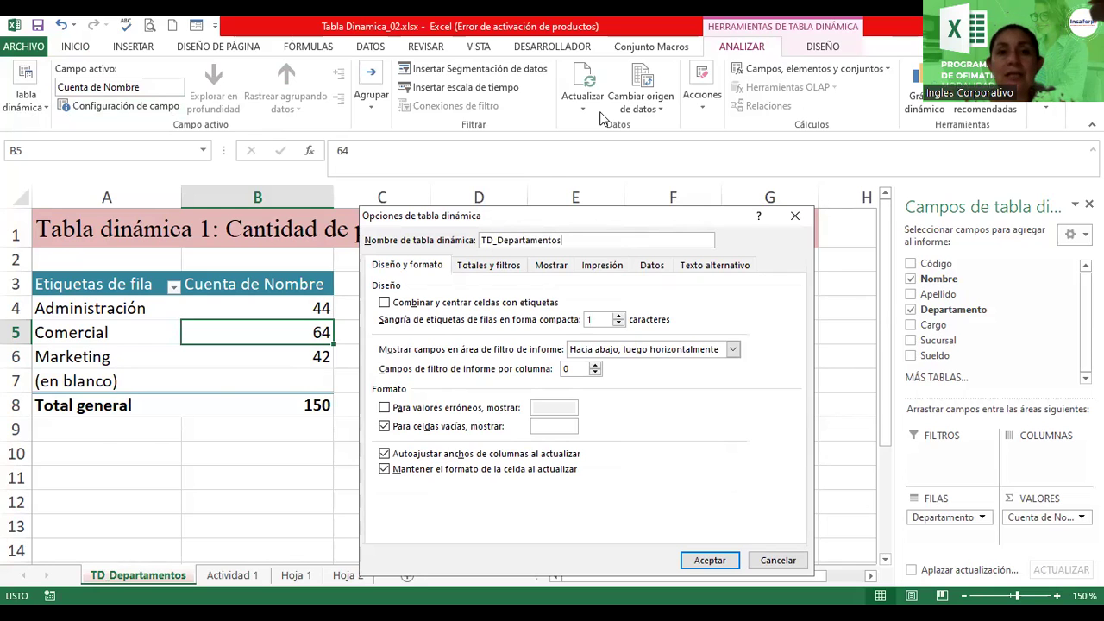
pyautogui.moveTo(615, 214)
pyautogui.mouseDown()
pyautogui.moveTo(576, 78)
pyautogui.moveTo(580, 51)
pyautogui.mouseUp()
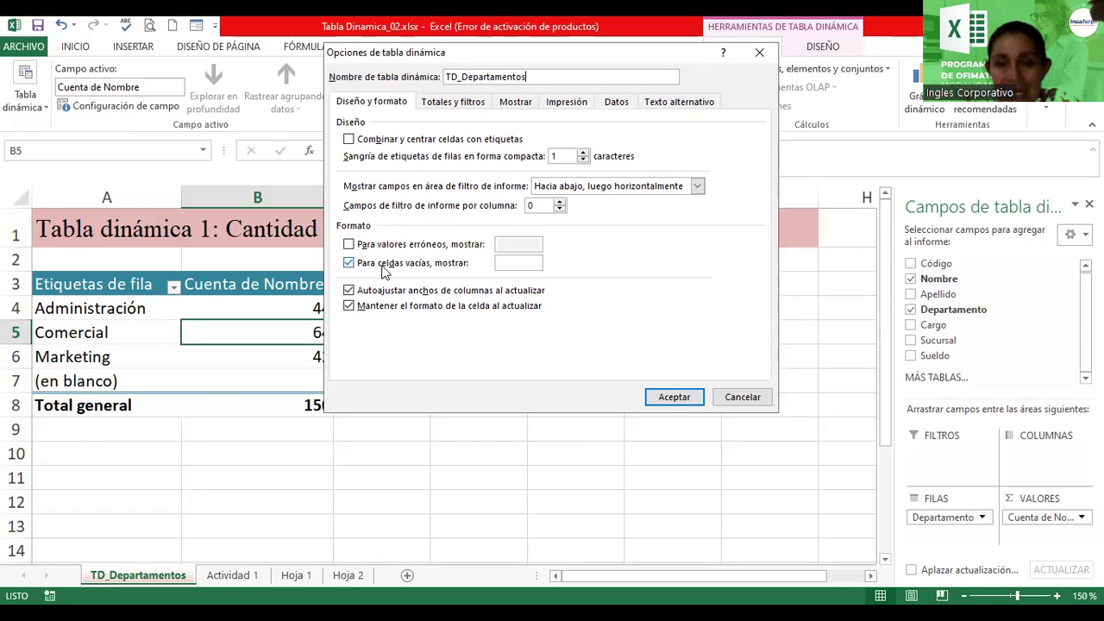
pyautogui.click(519, 262)
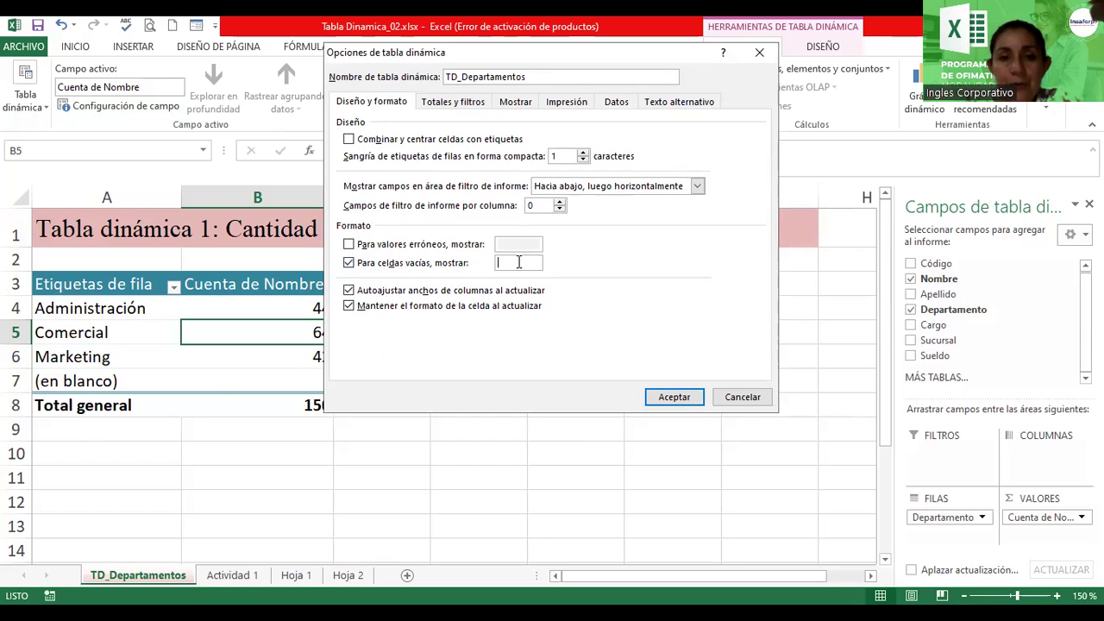
pyautogui.write('**')
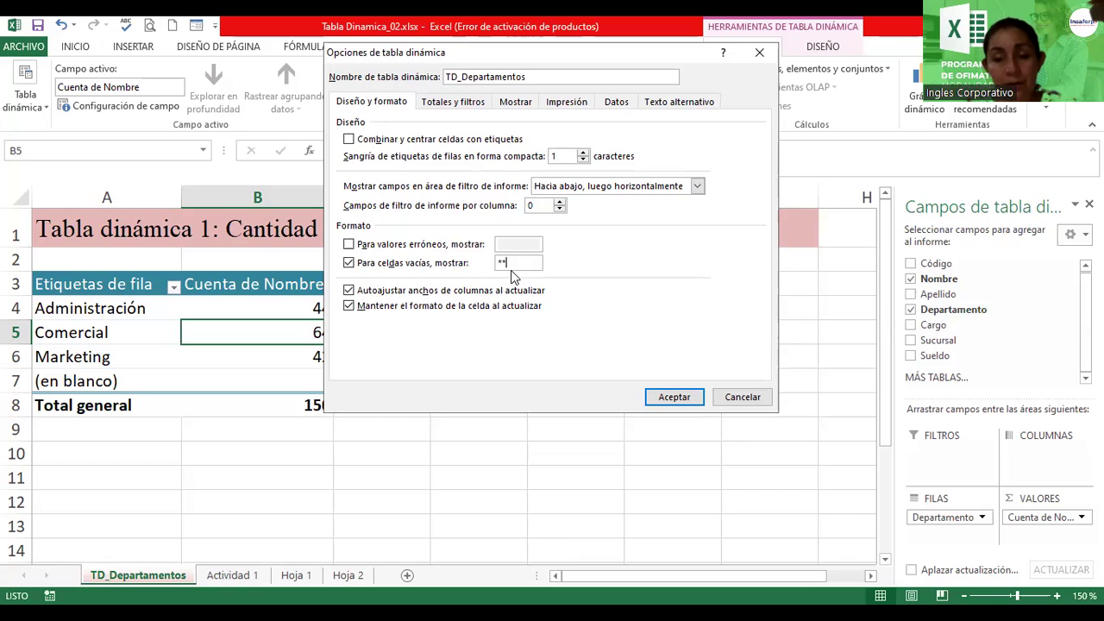
pyautogui.click(678, 399)
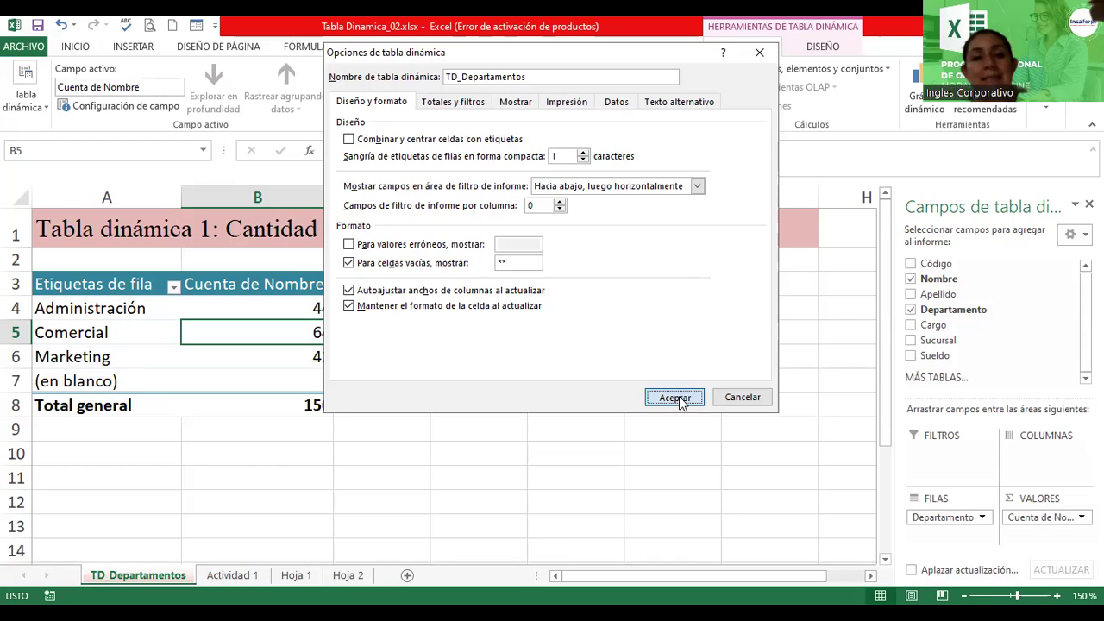
# - Check the ** value in the (en blanco) row, then go to the Actividad 1 sheet
pyautogui.click(222, 380)
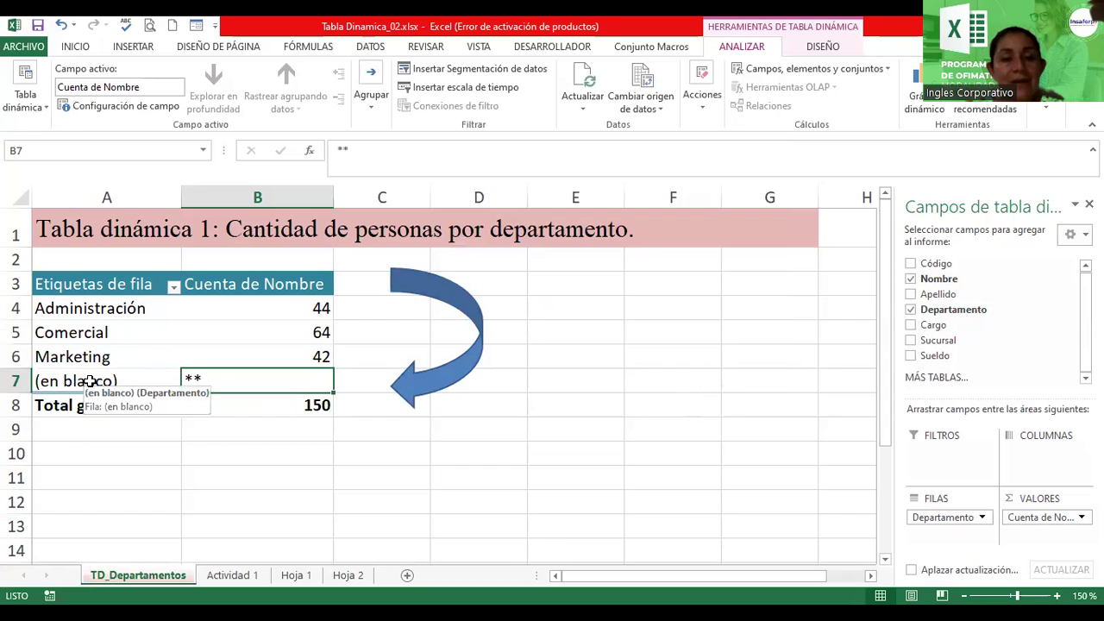
pyautogui.click(154, 381)
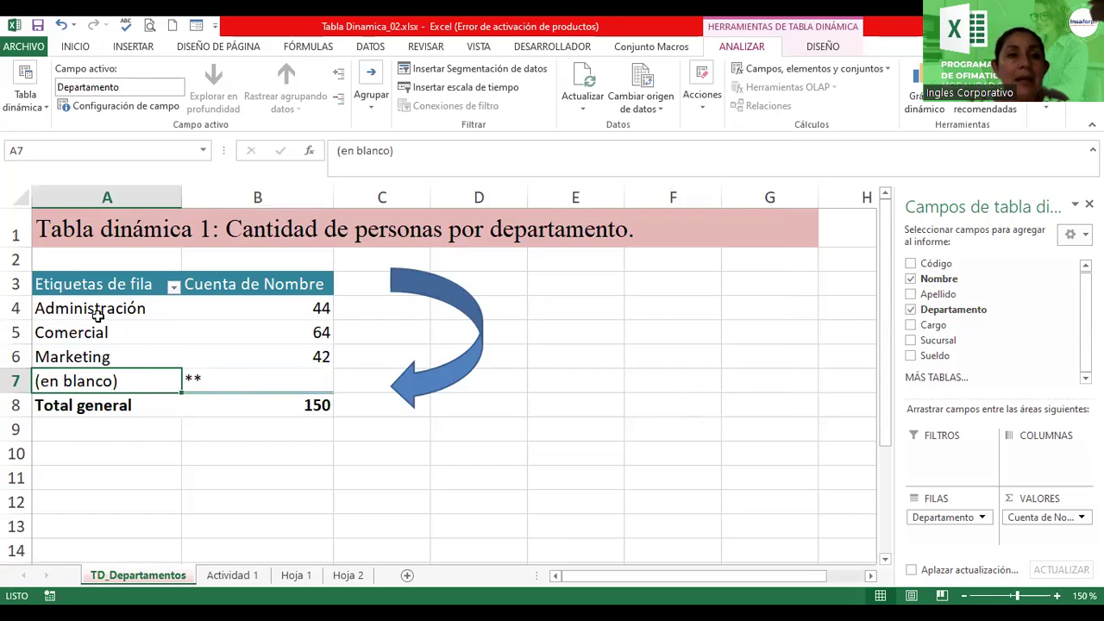
pyautogui.click(238, 580)
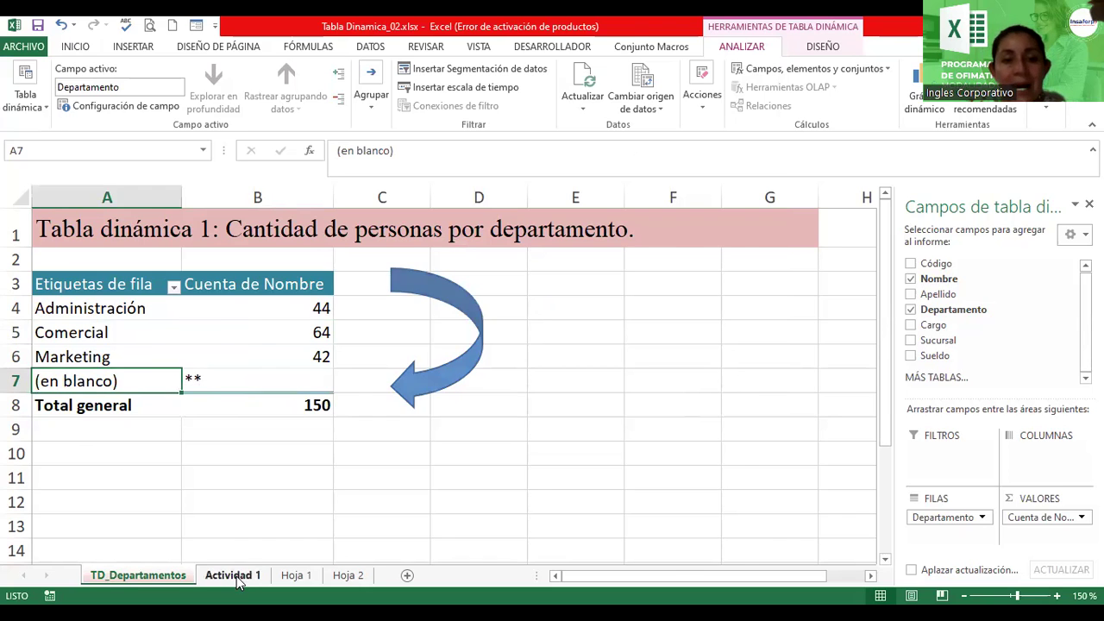
# - Clear the Asistente job title from cell F4 on Actividad 1, then go back to TD_Departamentos
pyautogui.click(212, 310)
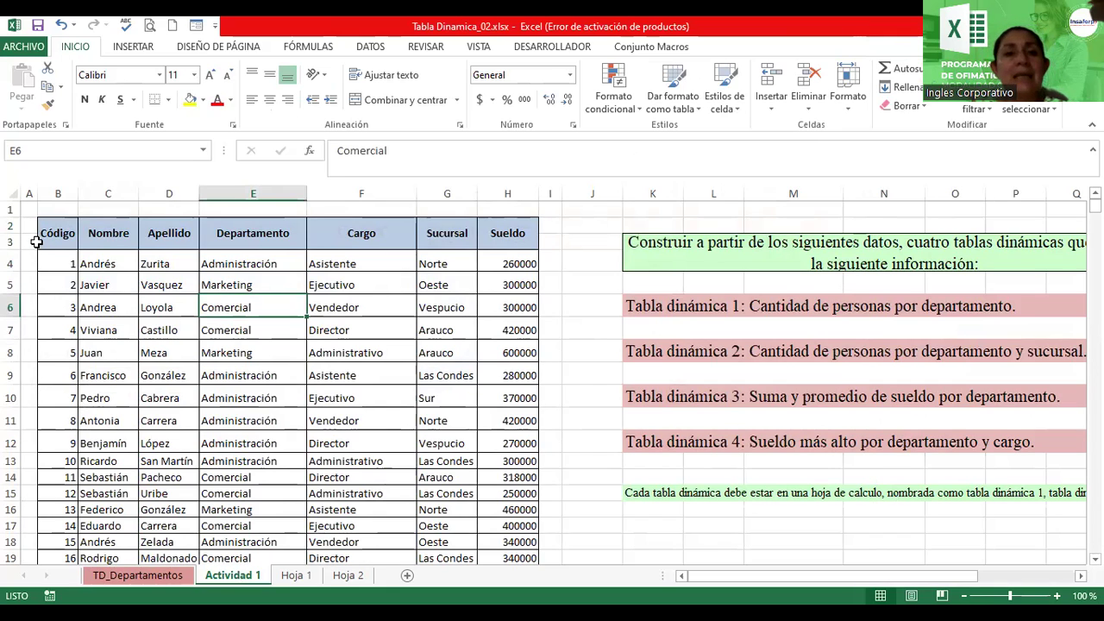
pyautogui.click(366, 270)
pyautogui.press('Delete')
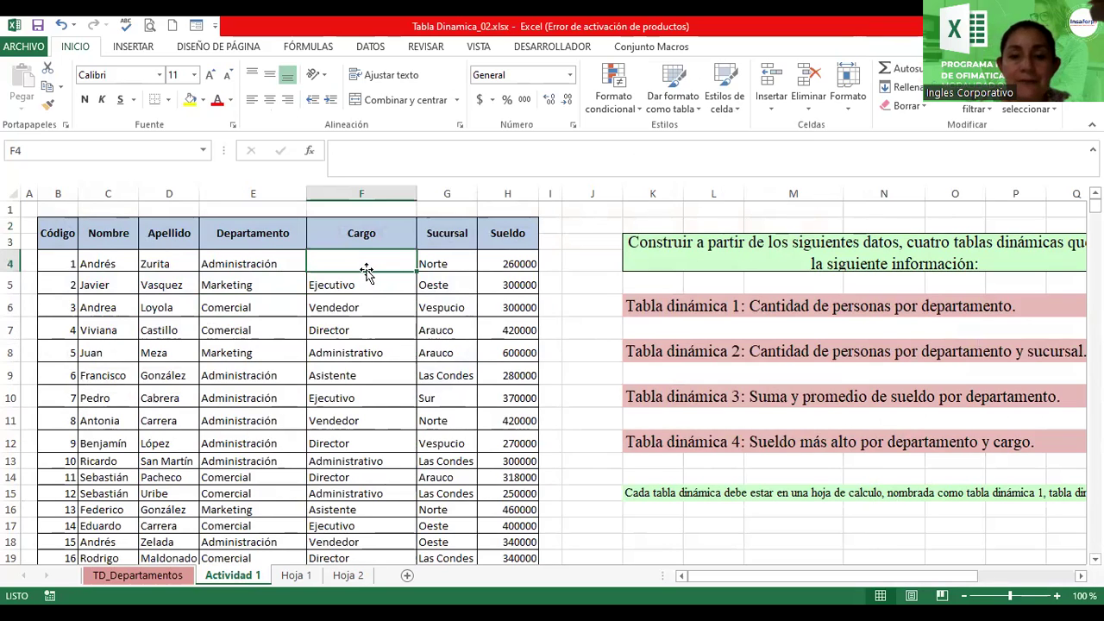
pyautogui.click(164, 576)
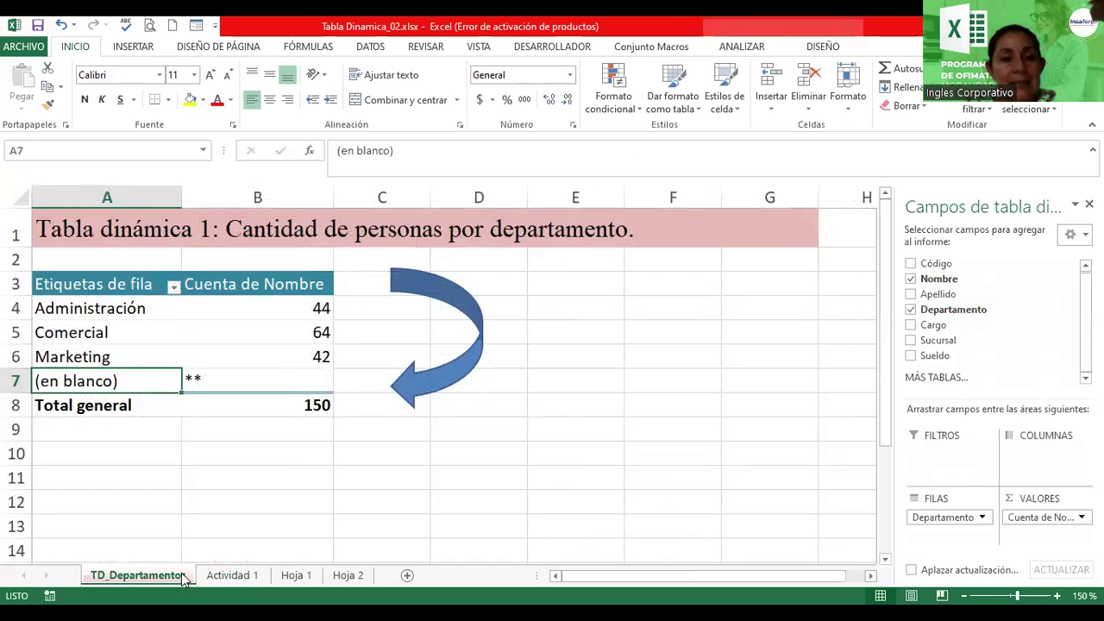
pyautogui.click(263, 324)
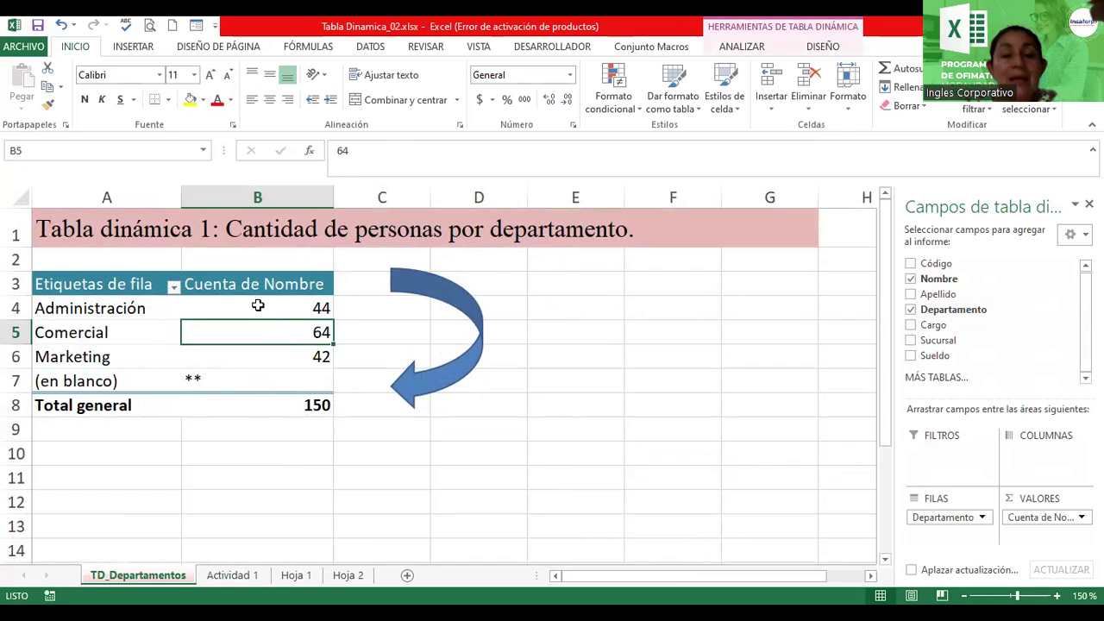
pyautogui.moveTo(237, 402)
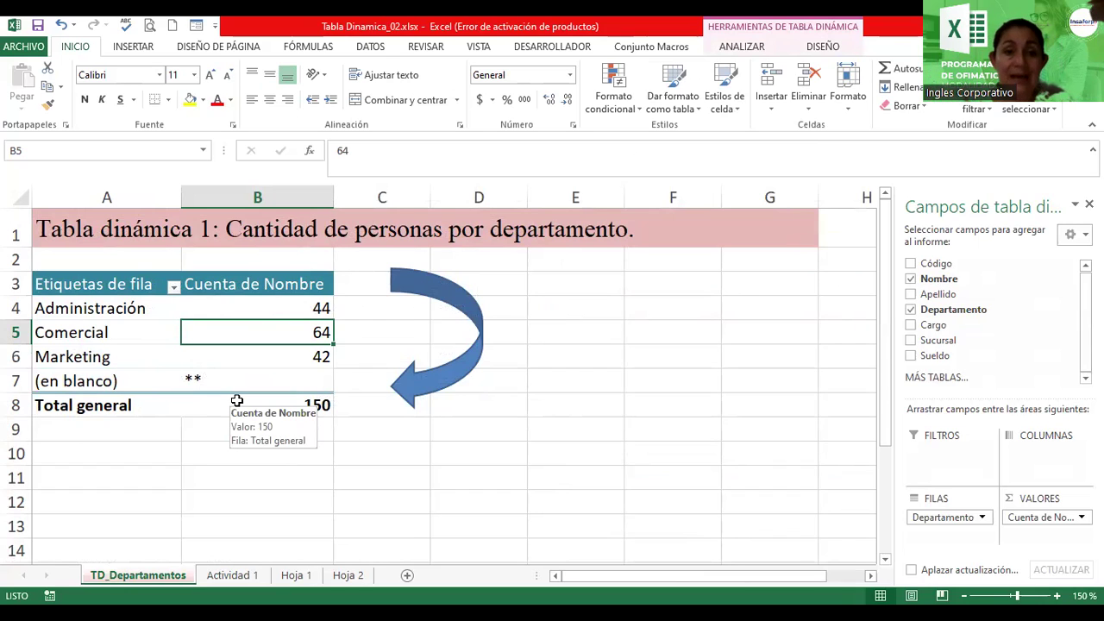
pyautogui.rightClick(255, 346)
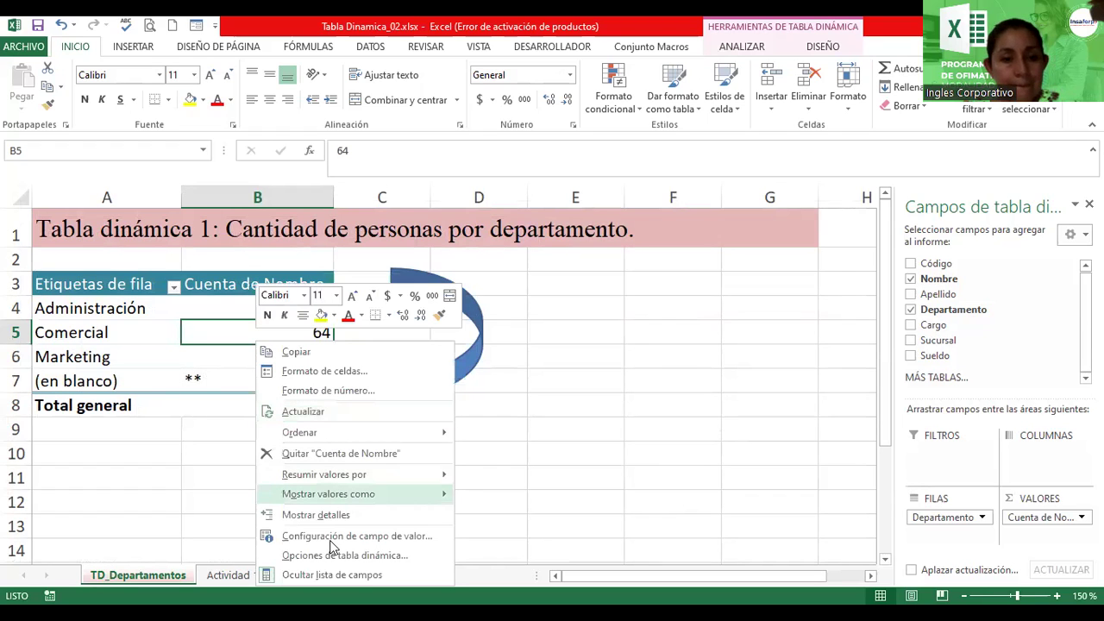
pyautogui.click(328, 415)
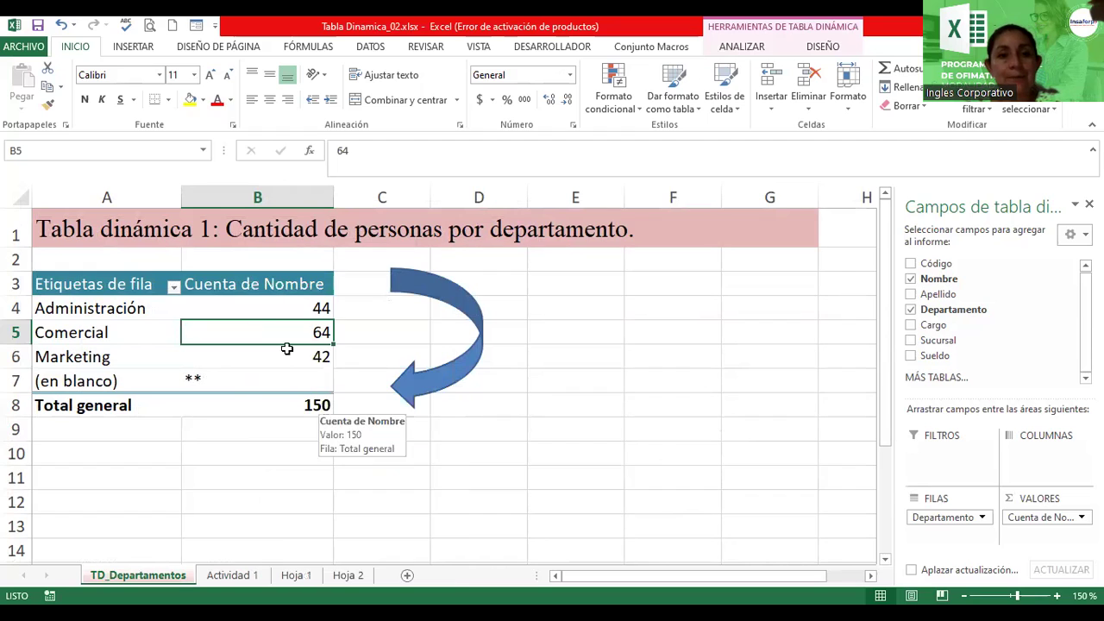
pyautogui.click(279, 304)
pyautogui.moveTo(268, 329)
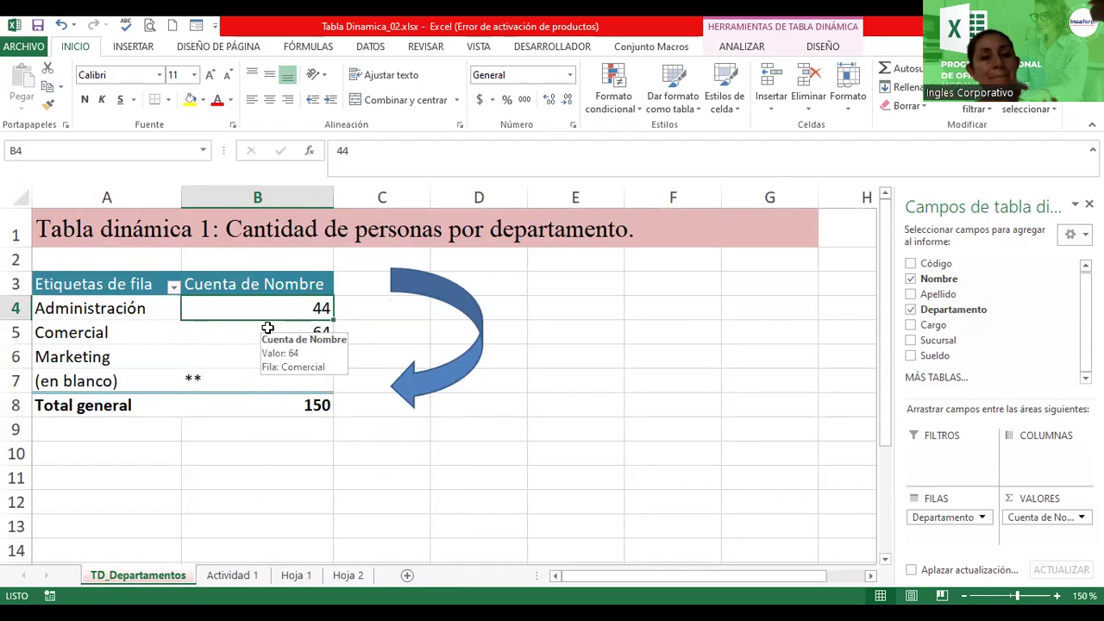
pyautogui.click(126, 309)
pyautogui.moveTo(126, 308)
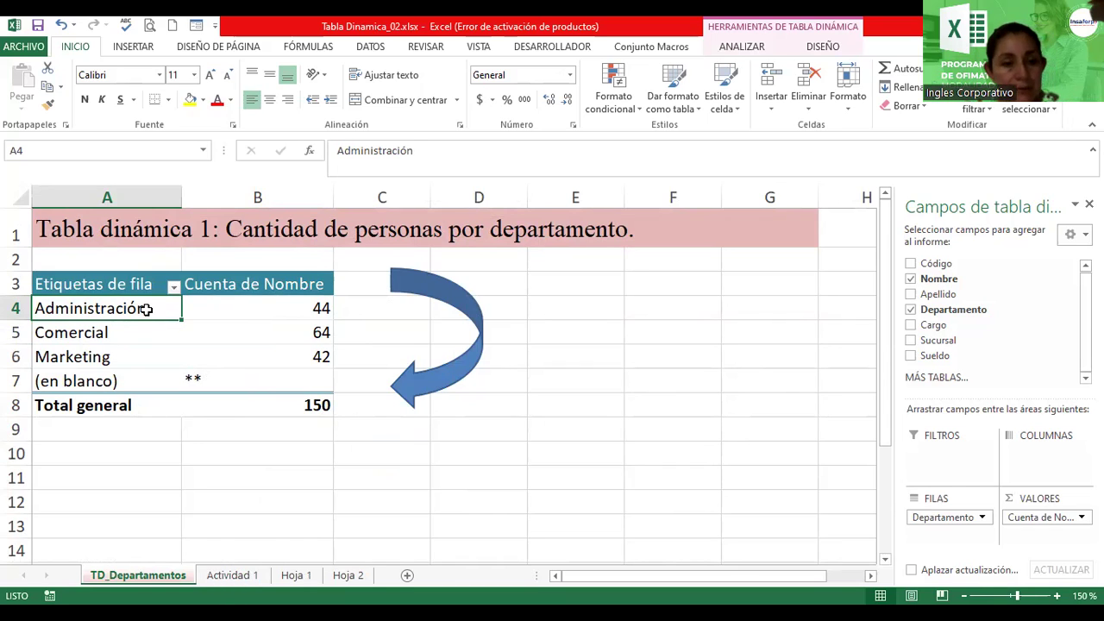
# - Copy the Administración label into the first employee's Cargo cell F4 on Actividad 1
pyautogui.hotkey('ctrl', 'c')
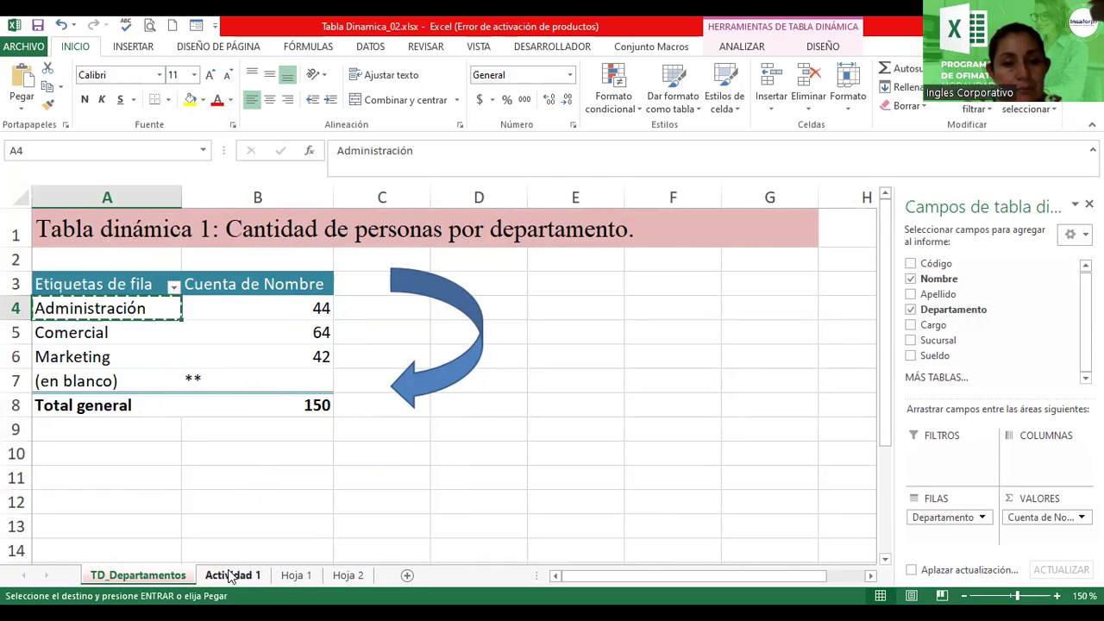
pyautogui.click(231, 575)
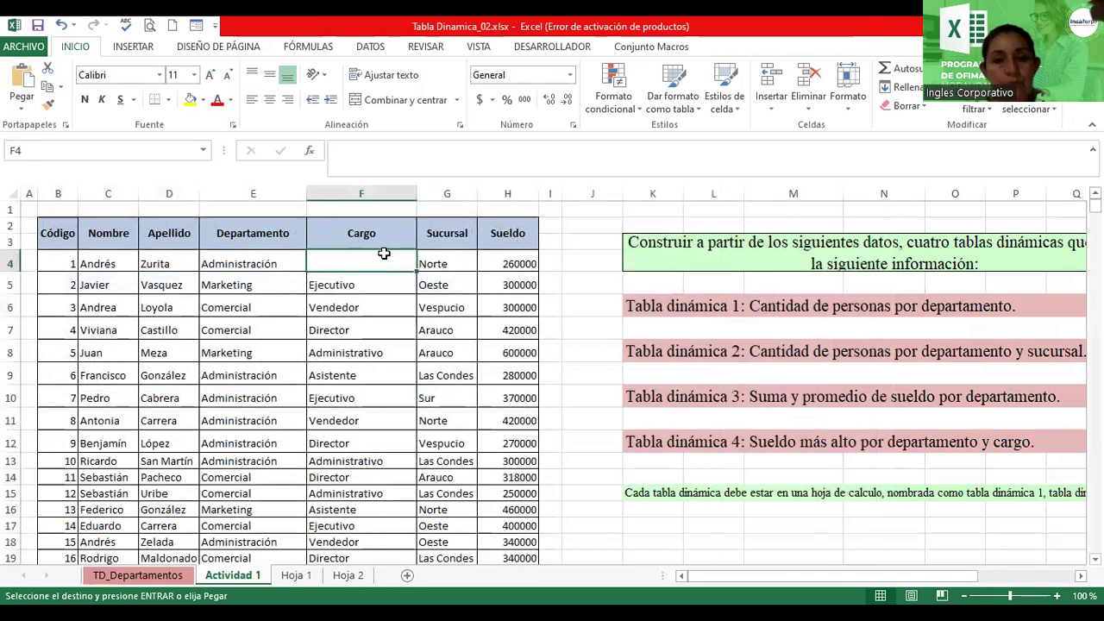
pyautogui.hotkey('ctrl', 'v')
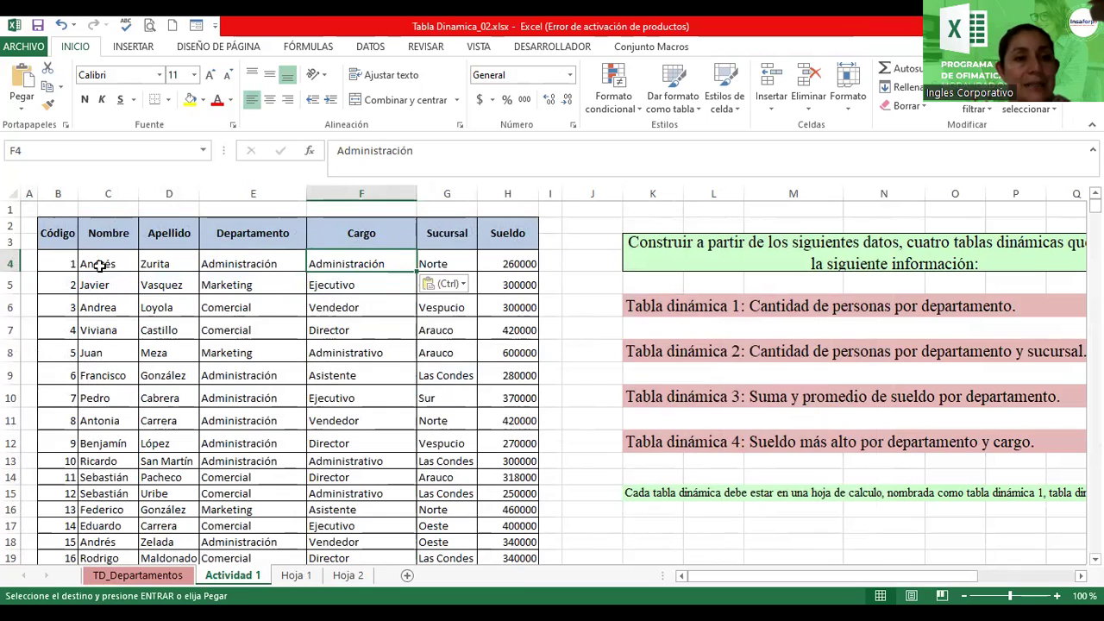
# - Clear the first employee's Nombre and Apellido cells (C4:D4)
pyautogui.click(100, 267)
pyautogui.hotkey('shift', 'Right')
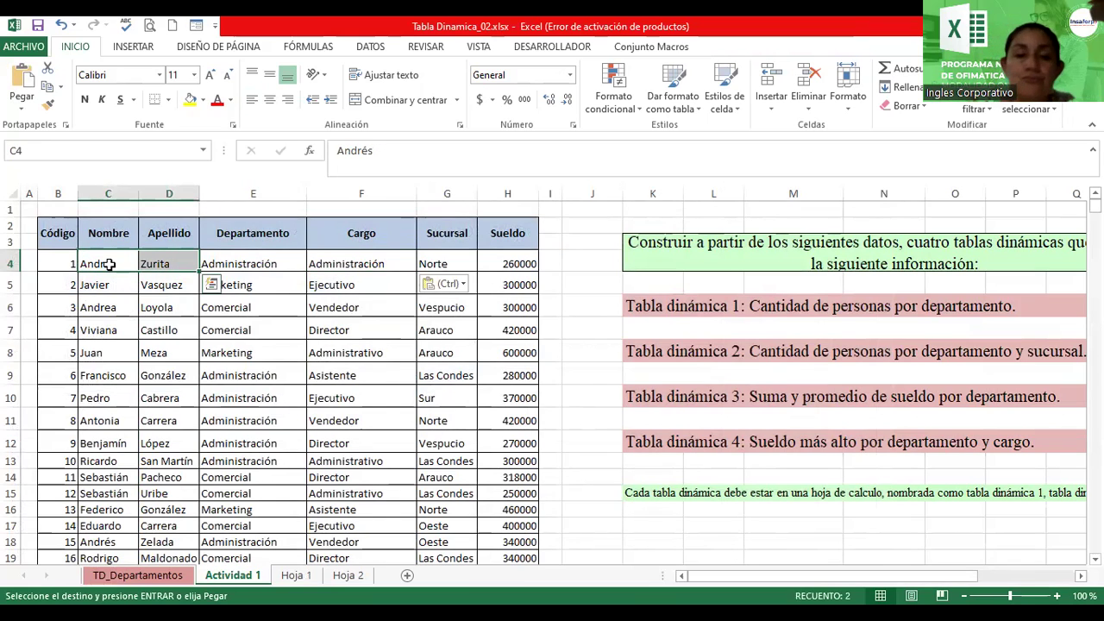
pyautogui.press('Delete')
pyautogui.click(188, 321)
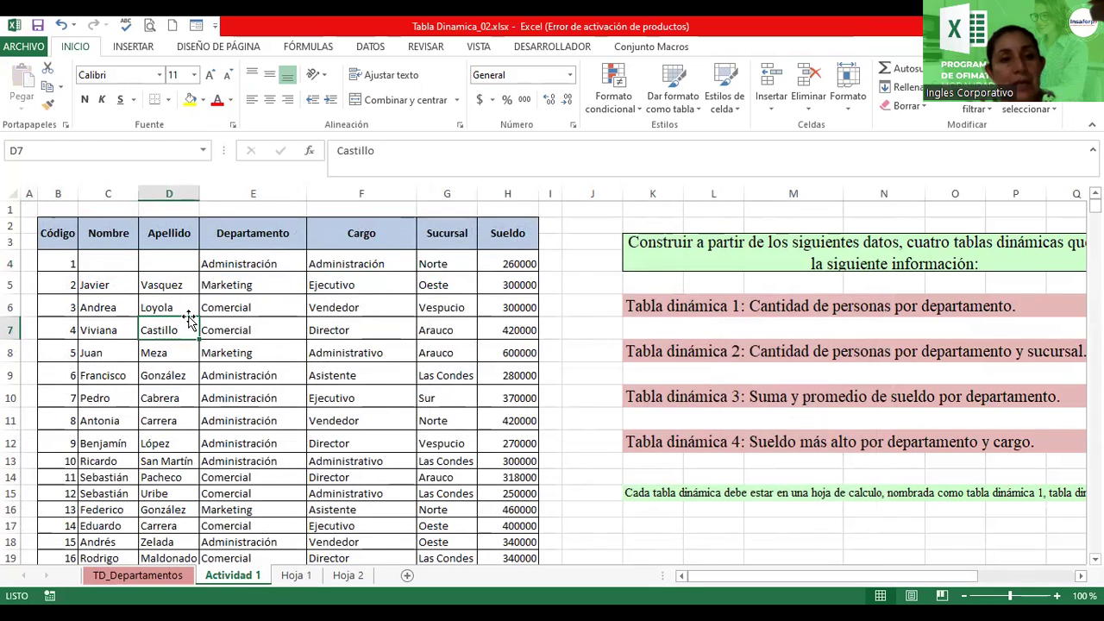
# - Refresh the TD_Departamentos pivot table so Administración shows 43 and the total 149
pyautogui.click(138, 575)
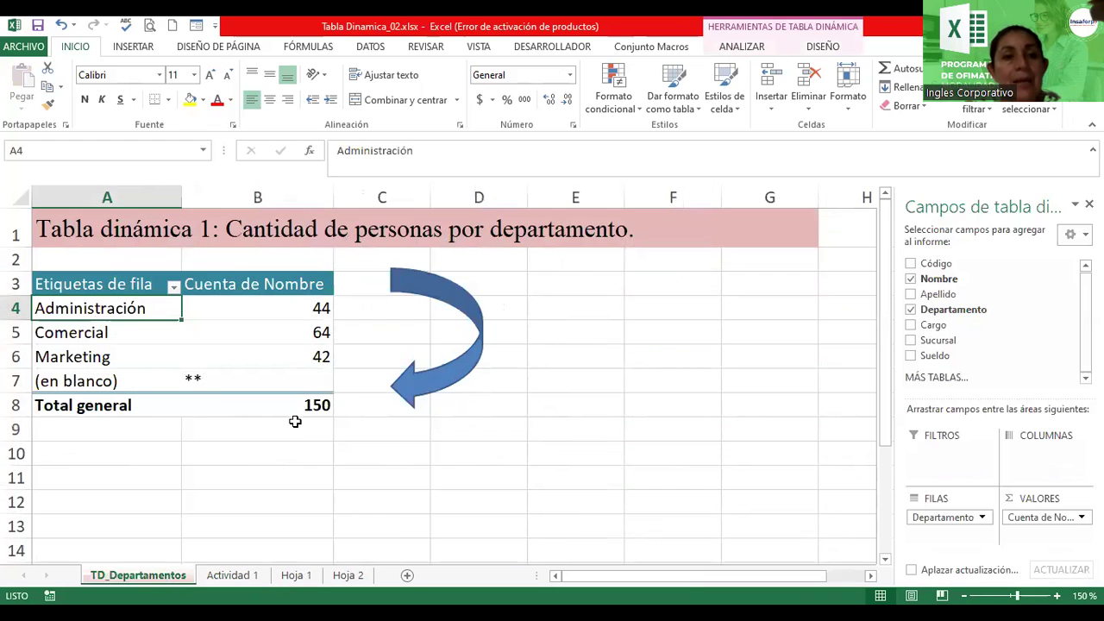
pyautogui.click(229, 309)
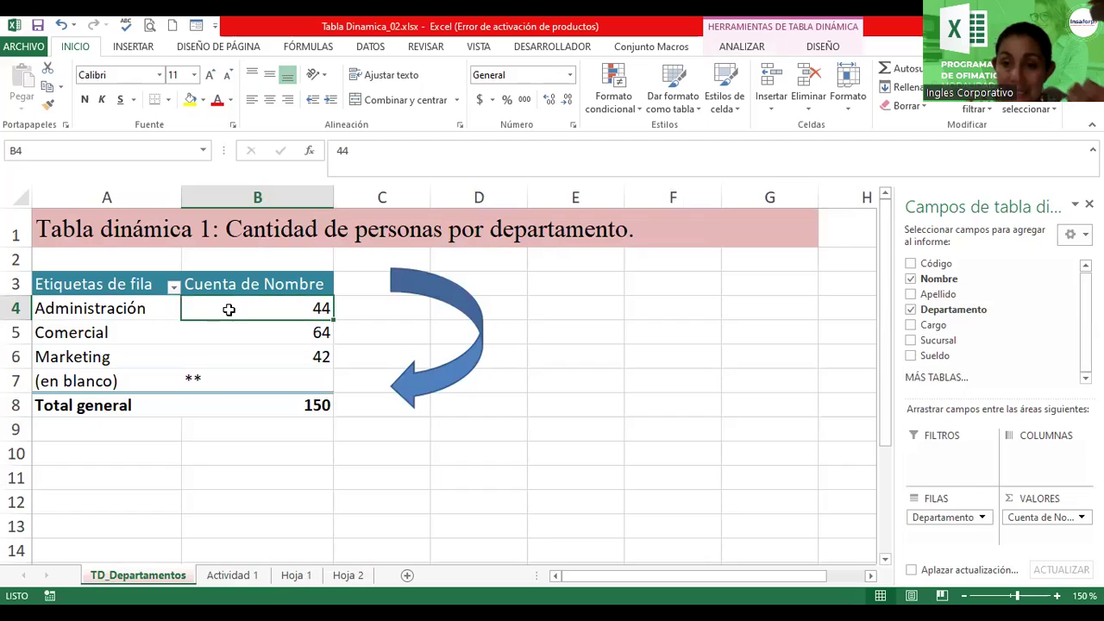
pyautogui.rightClick(230, 310)
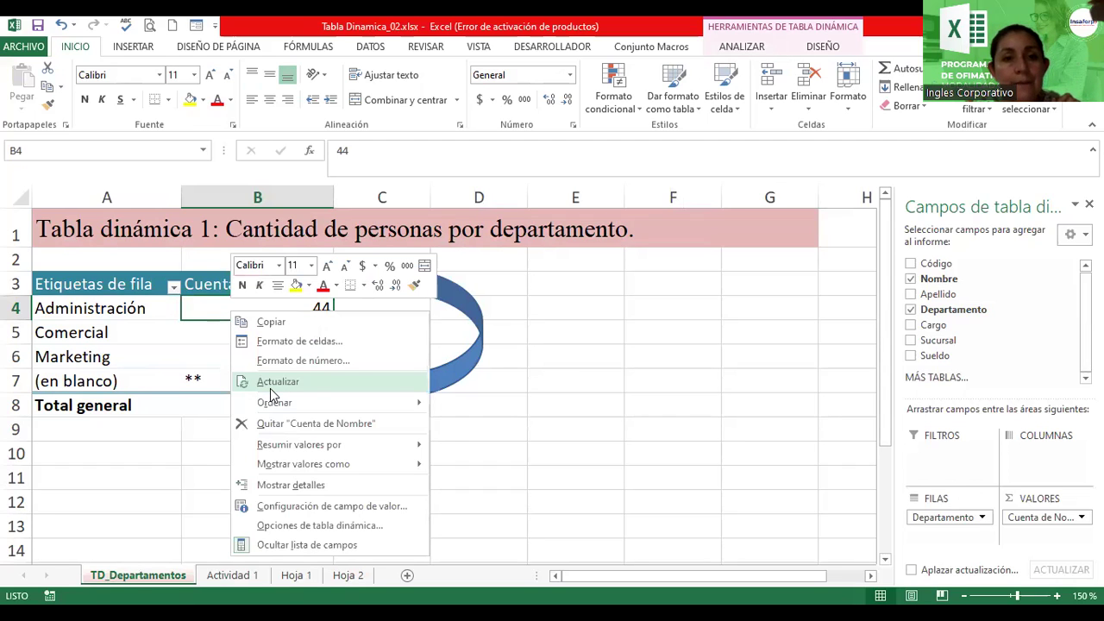
pyautogui.click(271, 385)
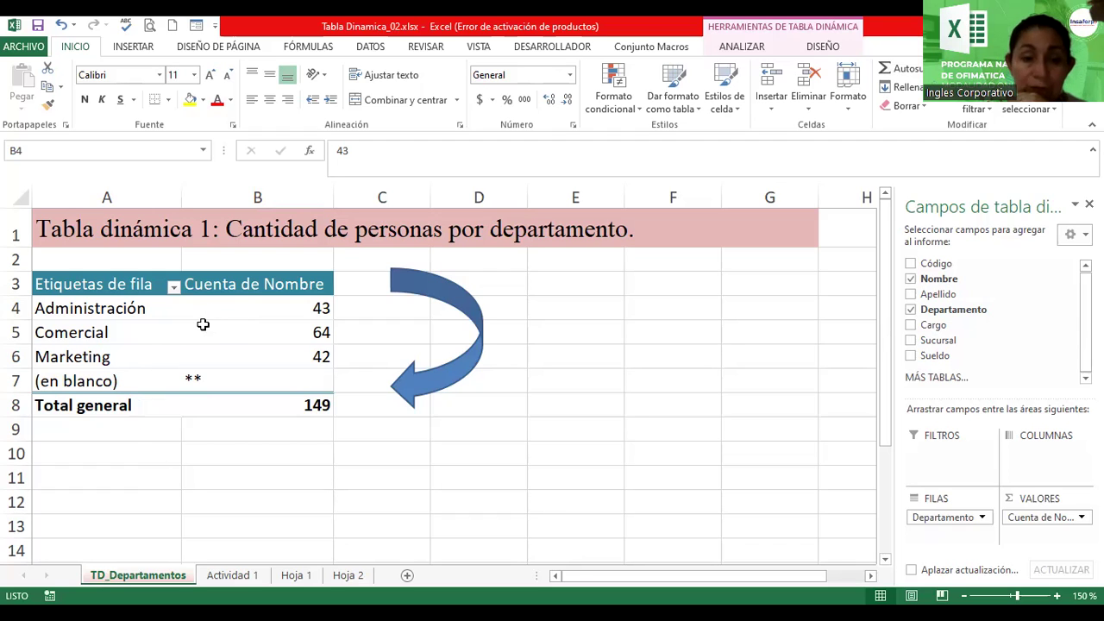
pyautogui.moveTo(227, 330)
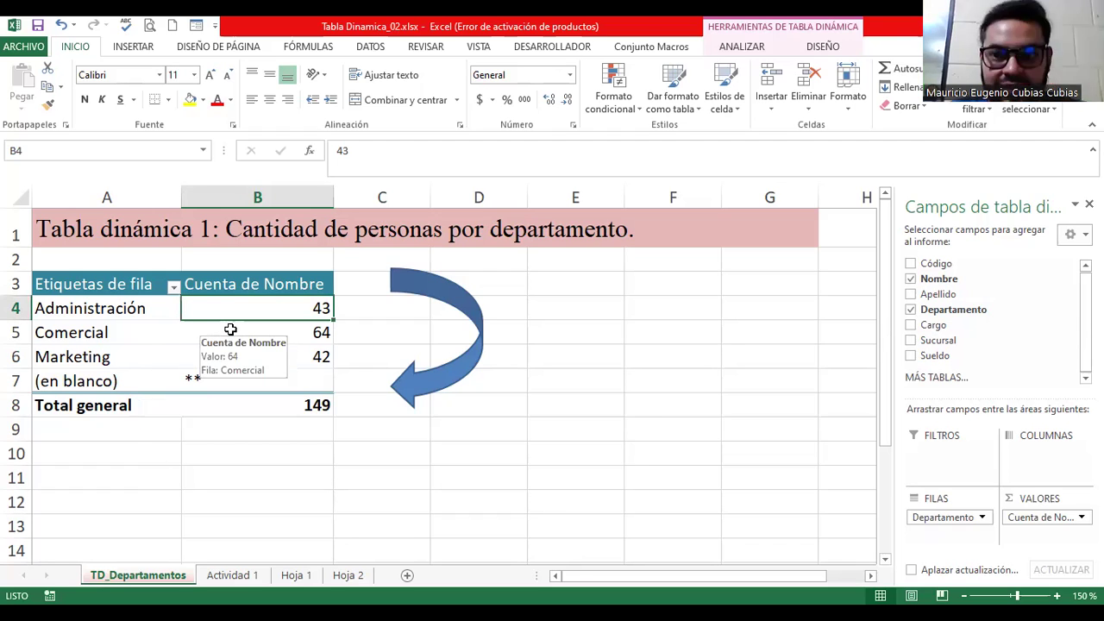
pyautogui.click(188, 337)
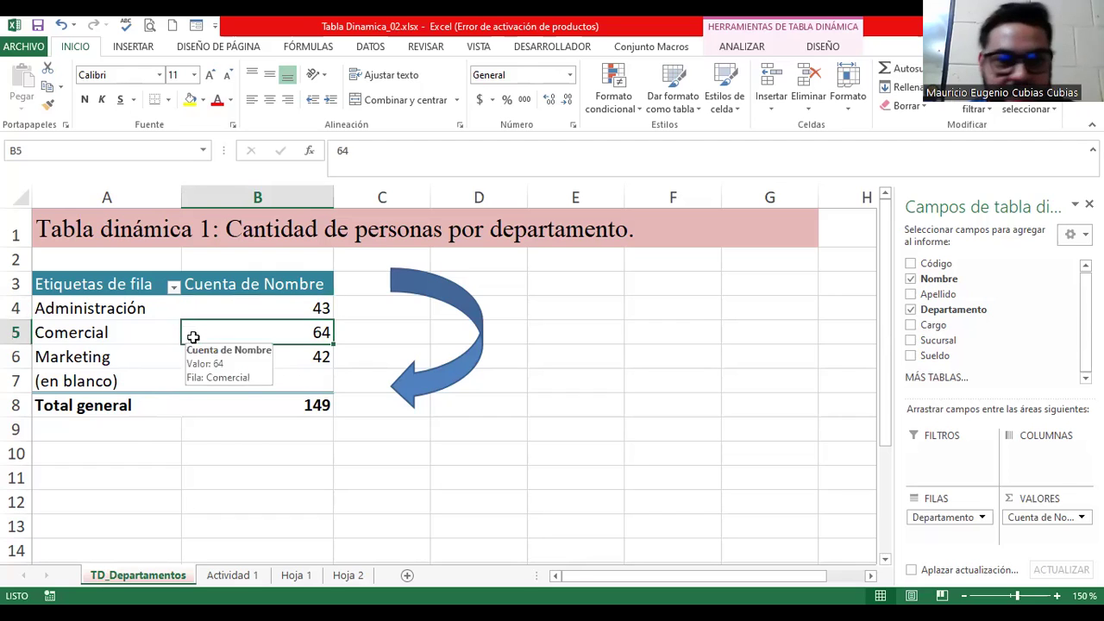
# - View the PivotTable Options dialog from the ANALIZAR tab, then cancel without changes
pyautogui.click(748, 47)
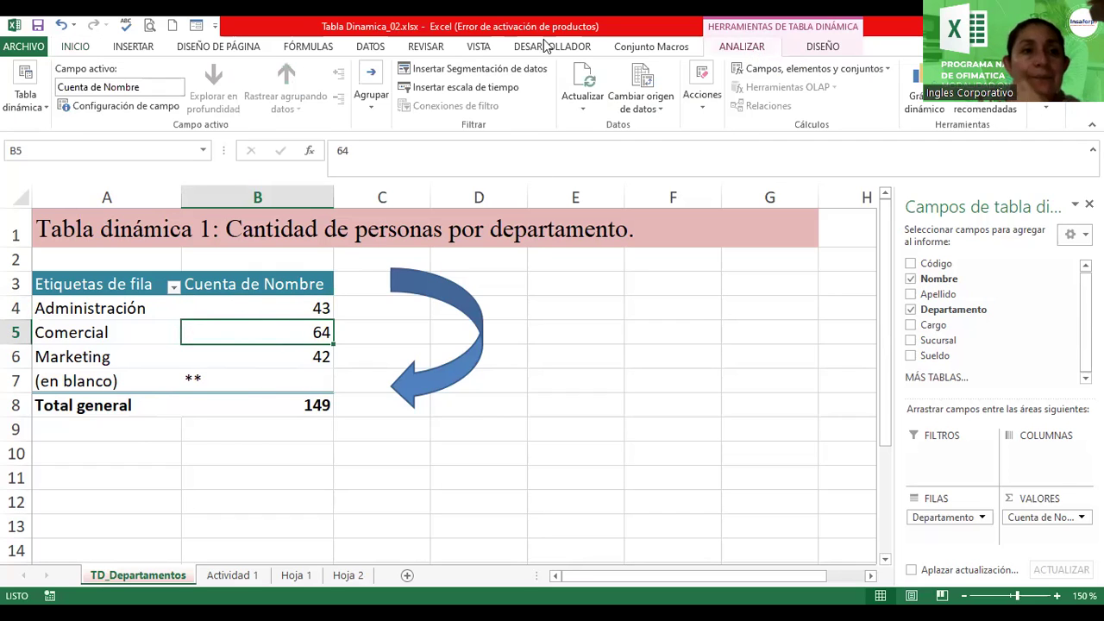
pyautogui.click(26, 102)
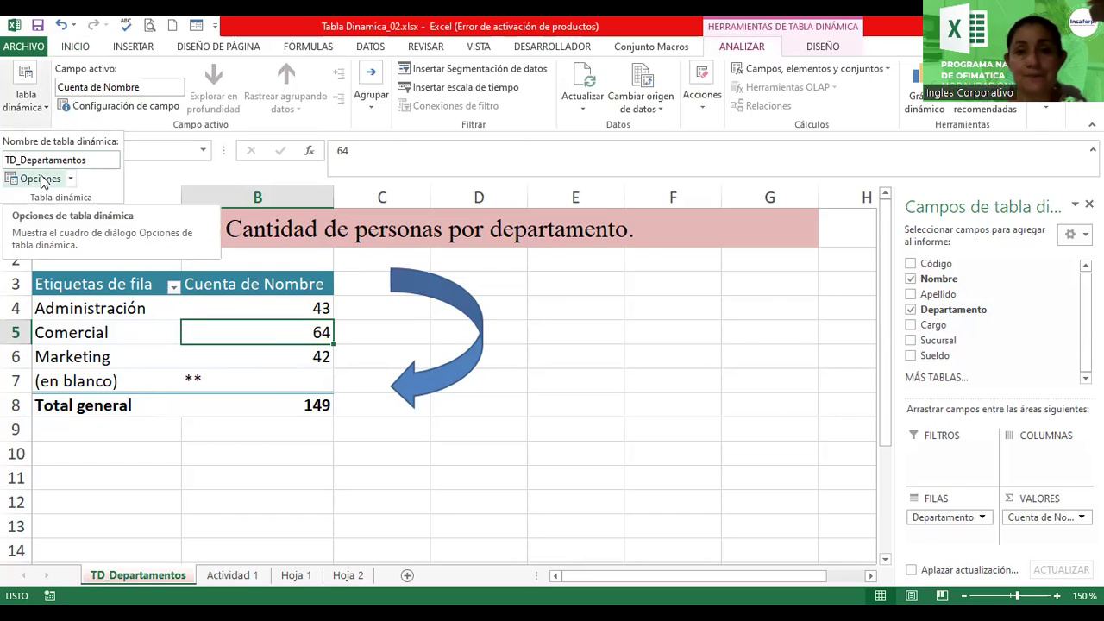
pyautogui.click(38, 178)
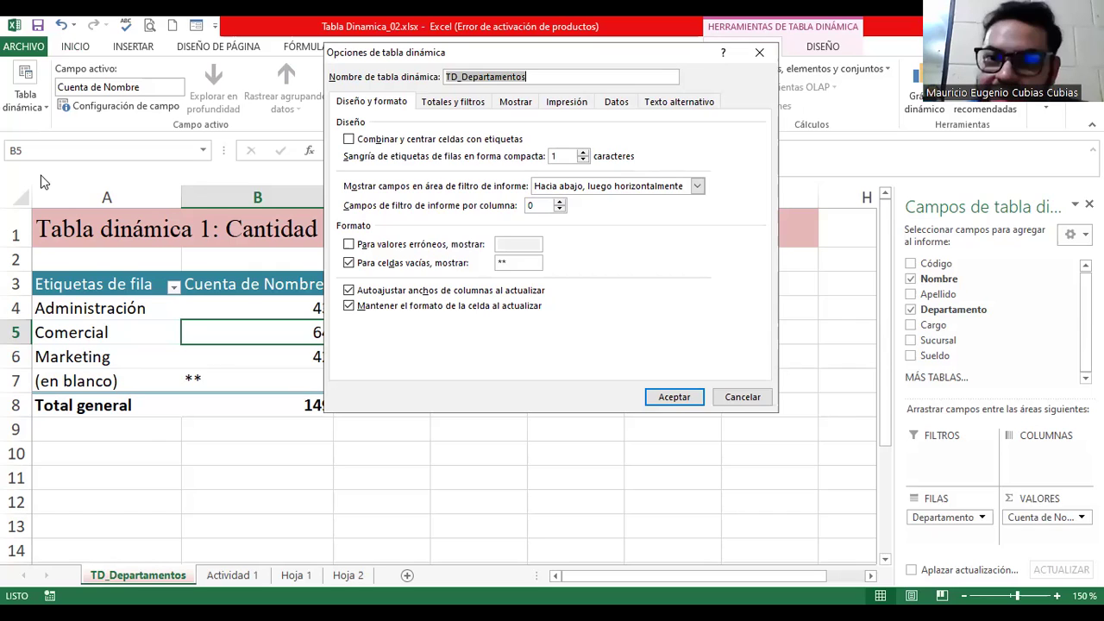
pyautogui.click(738, 397)
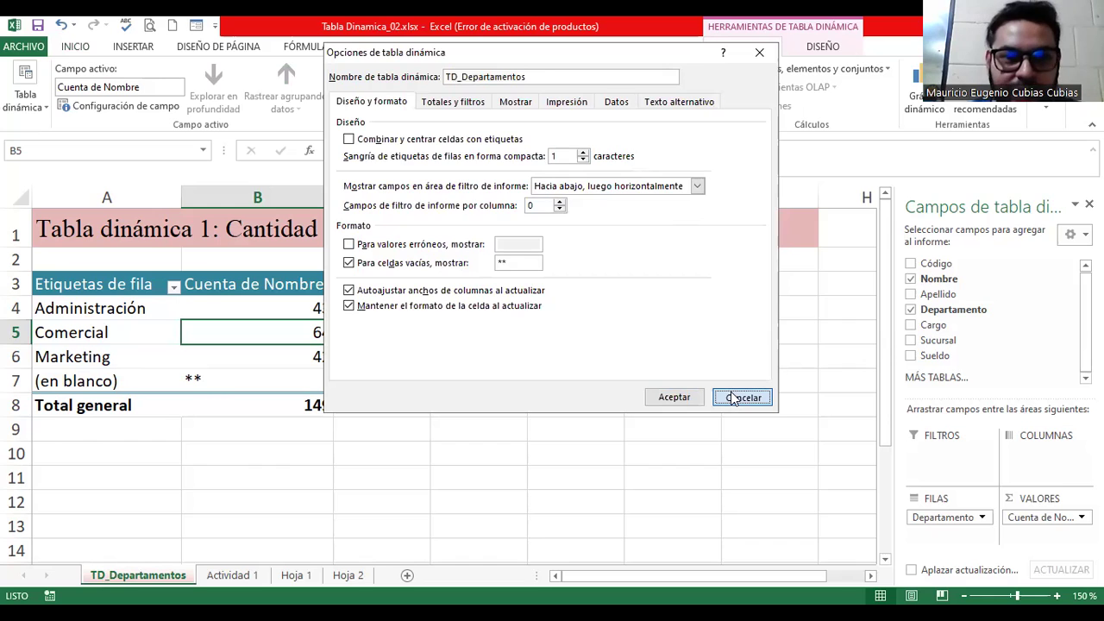
pyautogui.click(732, 398)
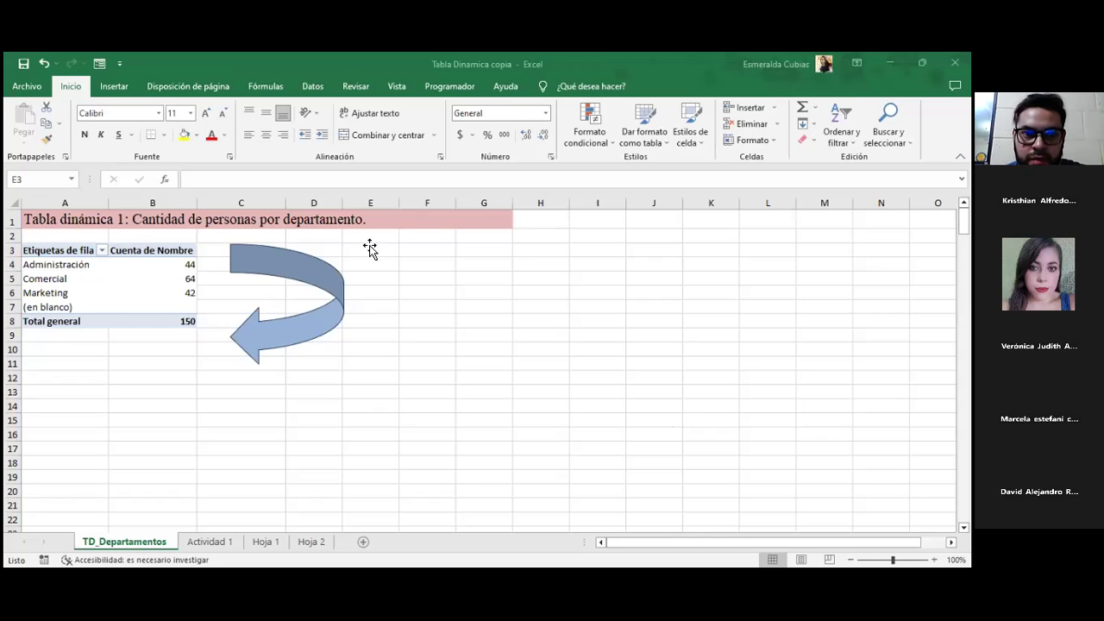
# - In PivotTable Options, name the pivot TD_Departamentos and display ** for empty cells
pyautogui.click(115, 250)
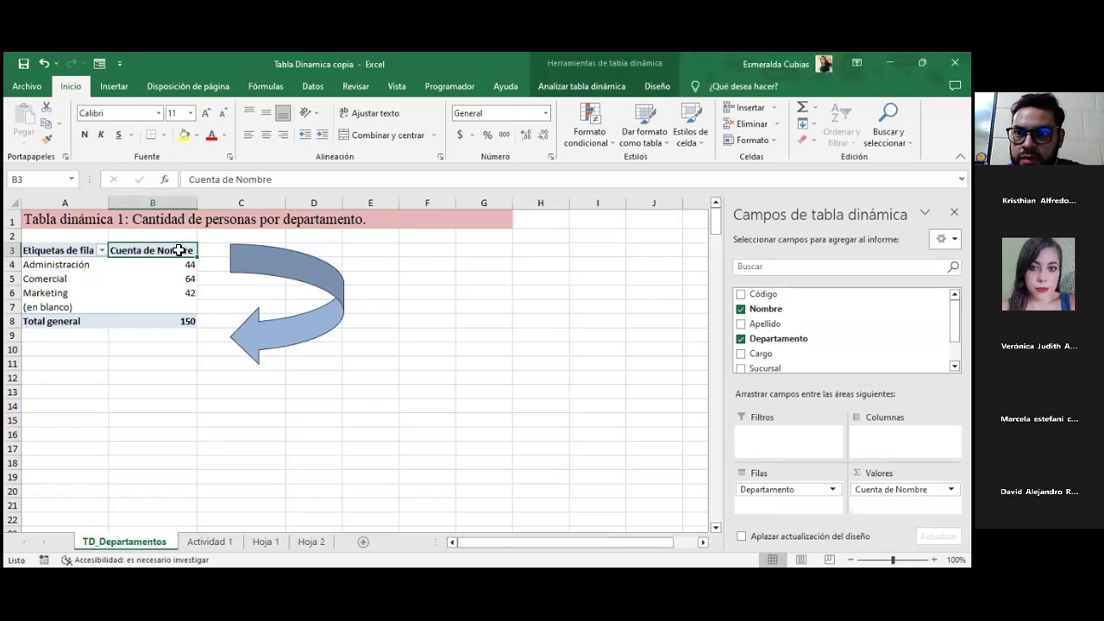
pyautogui.click(583, 86)
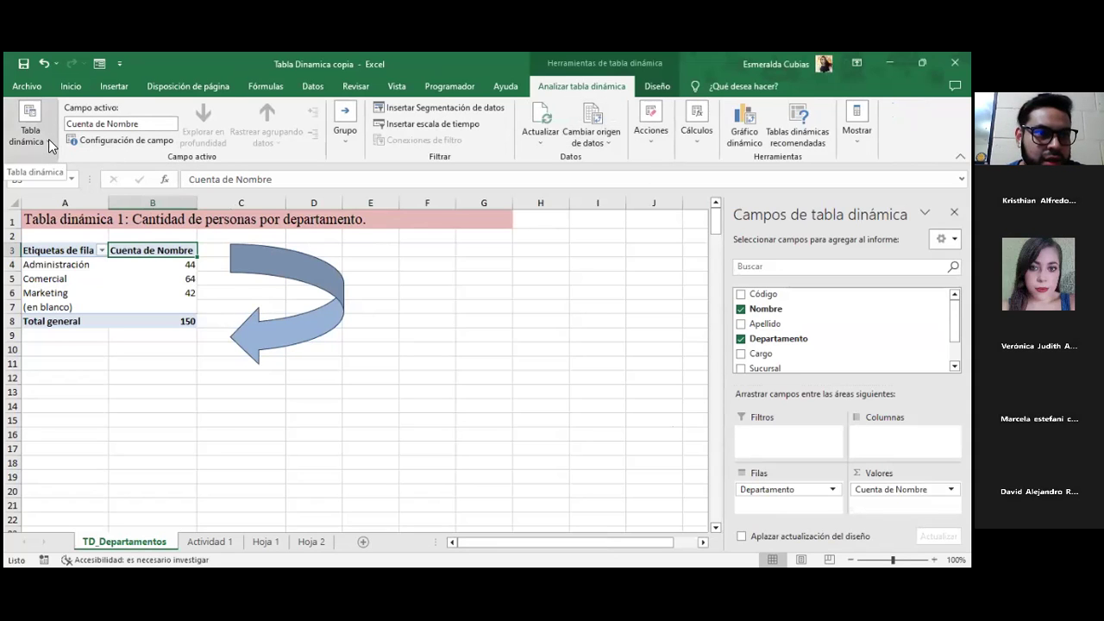
pyautogui.click(48, 139)
pyautogui.click(50, 209)
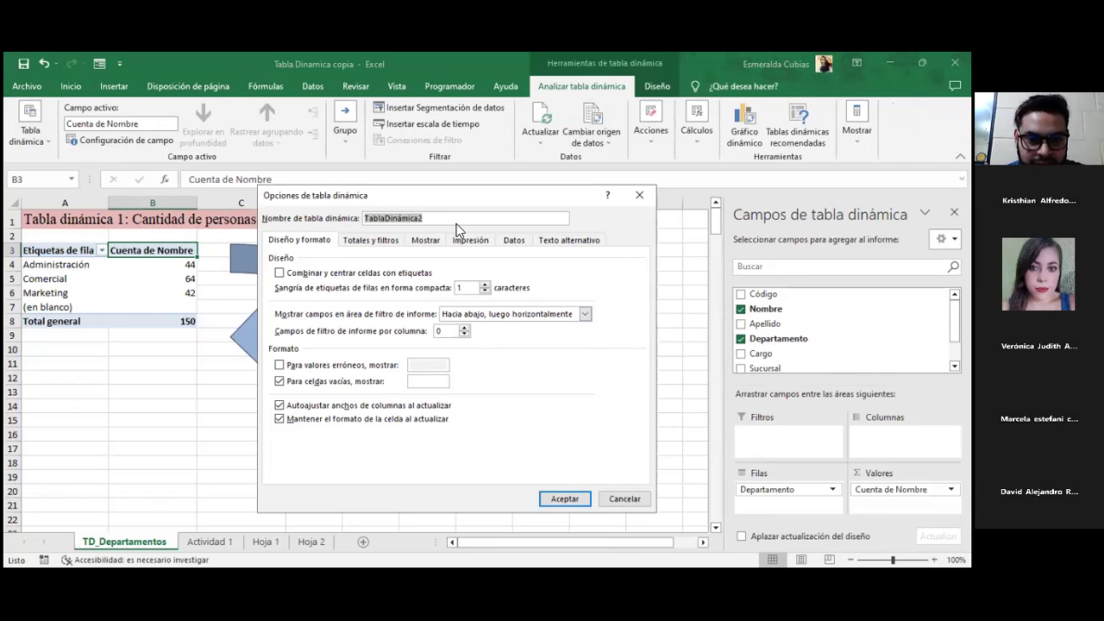
pyautogui.write('TD_Departamentos')
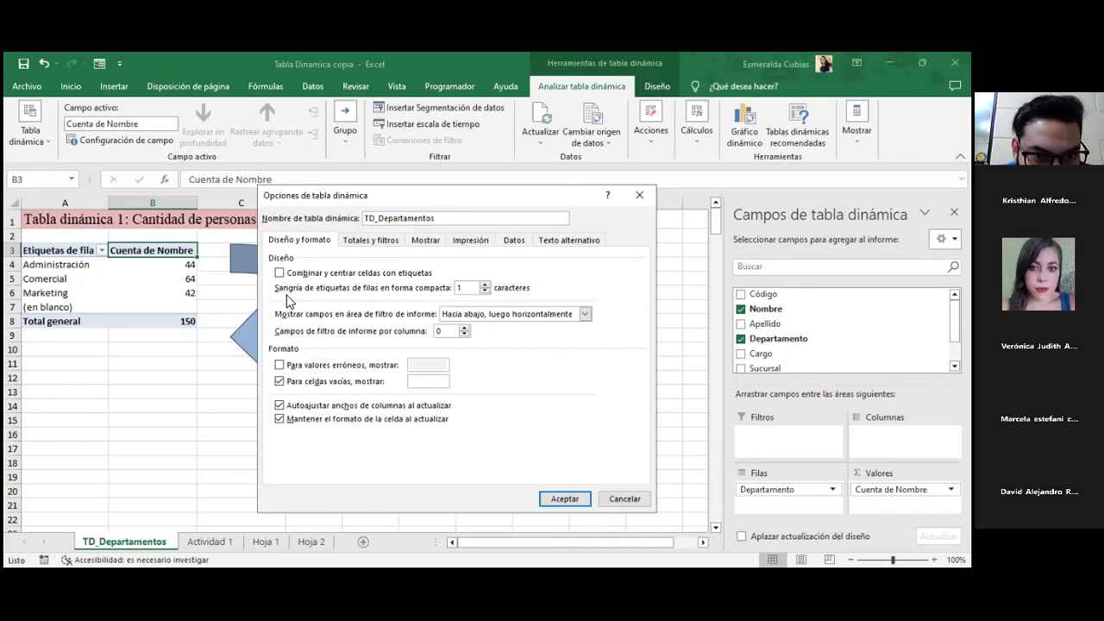
pyautogui.click(284, 381)
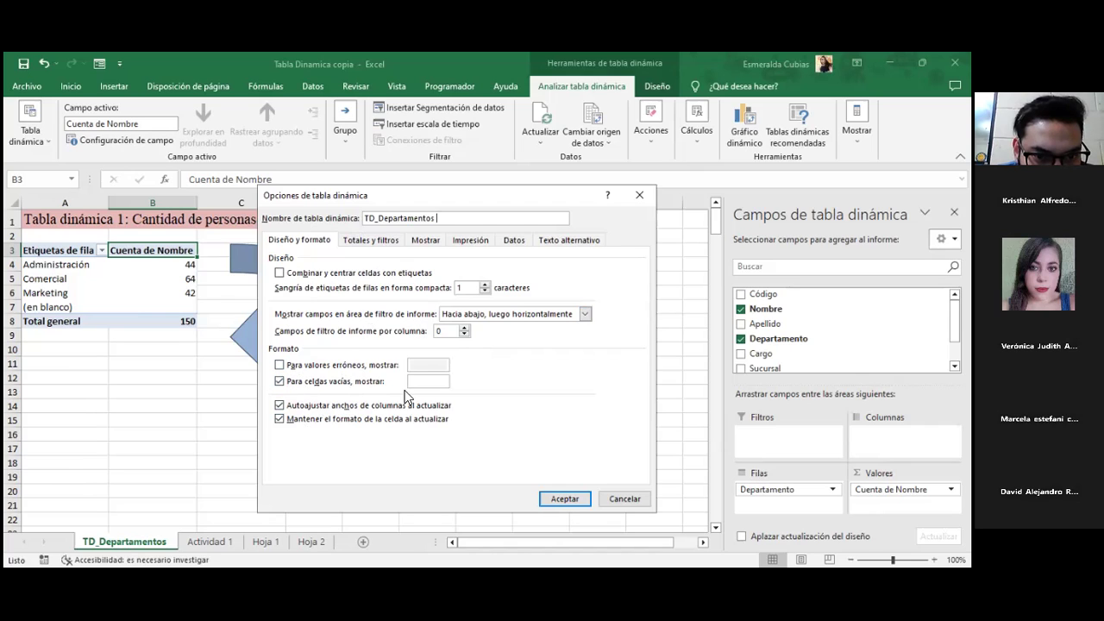
pyautogui.write('**')
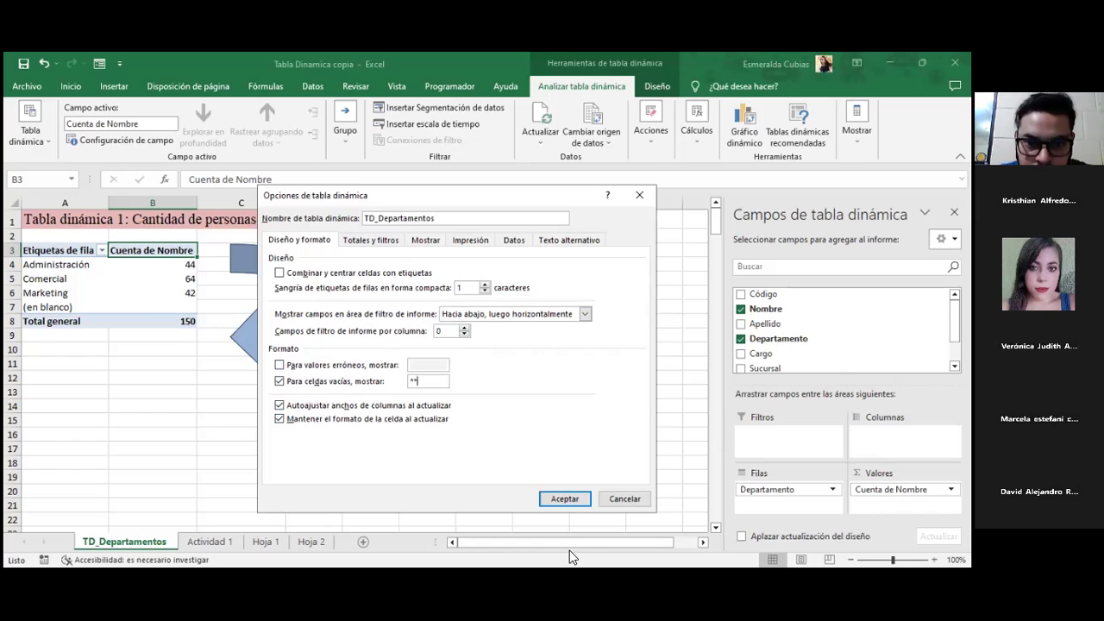
pyautogui.click(562, 499)
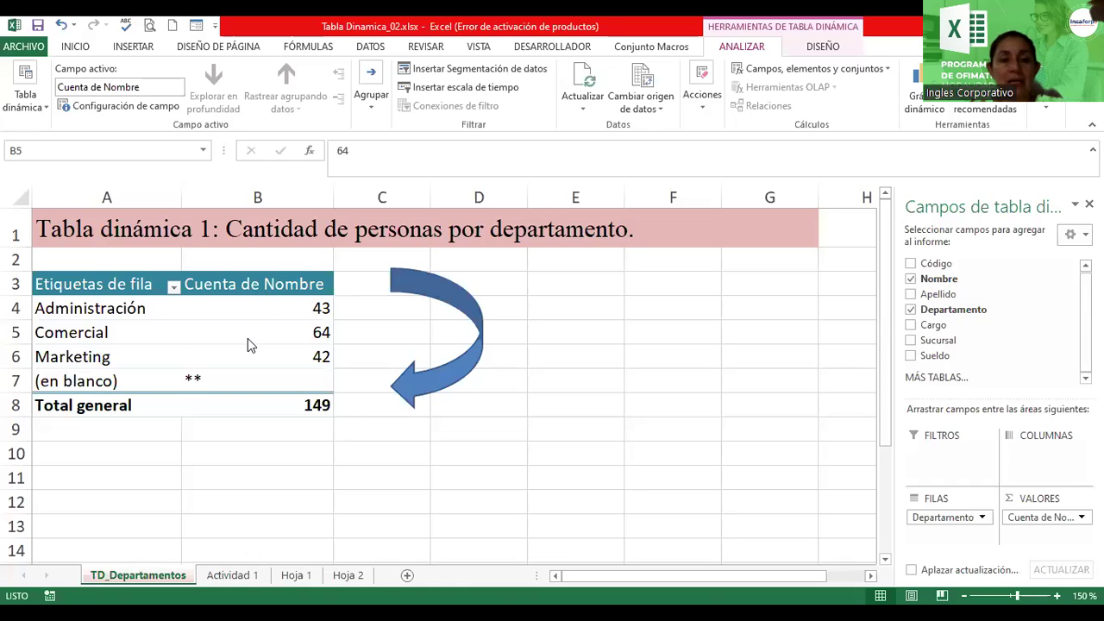
# - Adjust the pivot's blank-row layout and turn on banded rows and banded columns
pyautogui.click(247, 339)
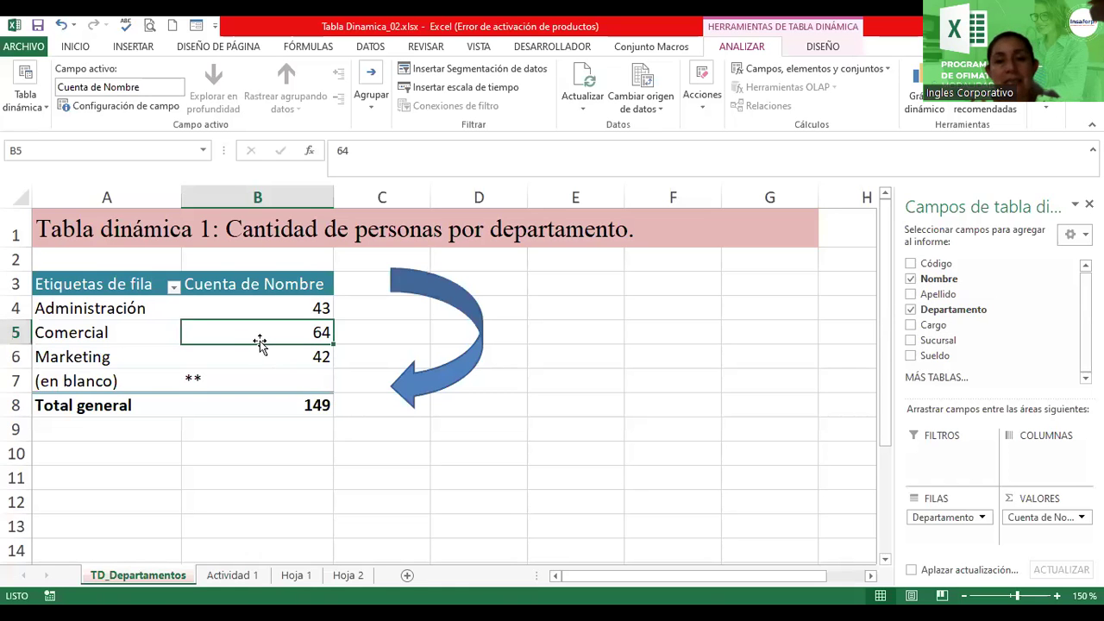
pyautogui.click(824, 48)
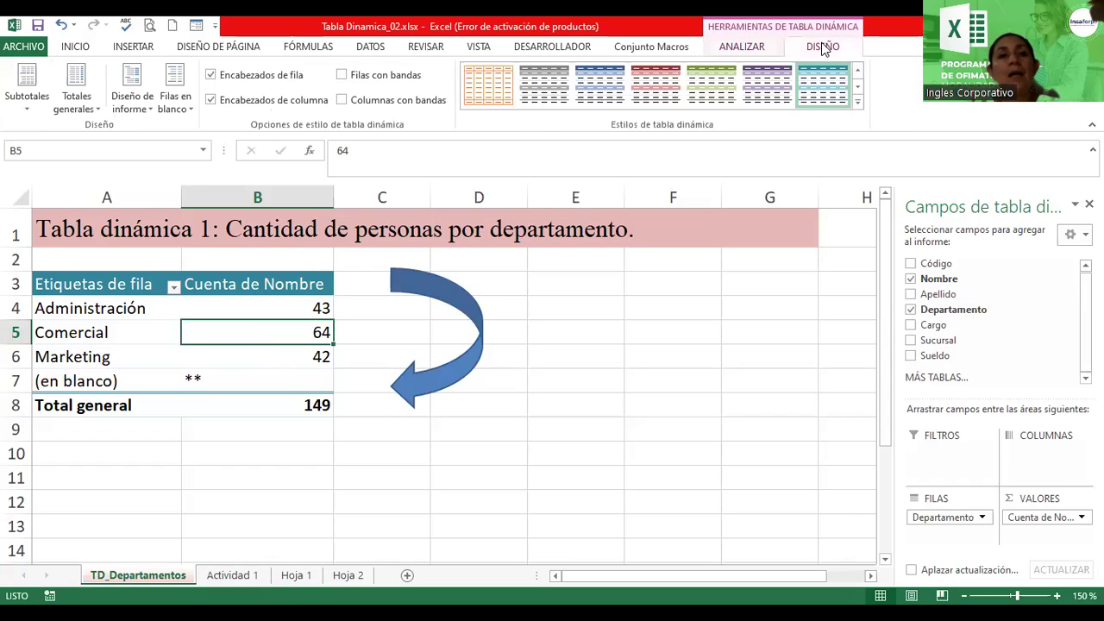
pyautogui.click(187, 117)
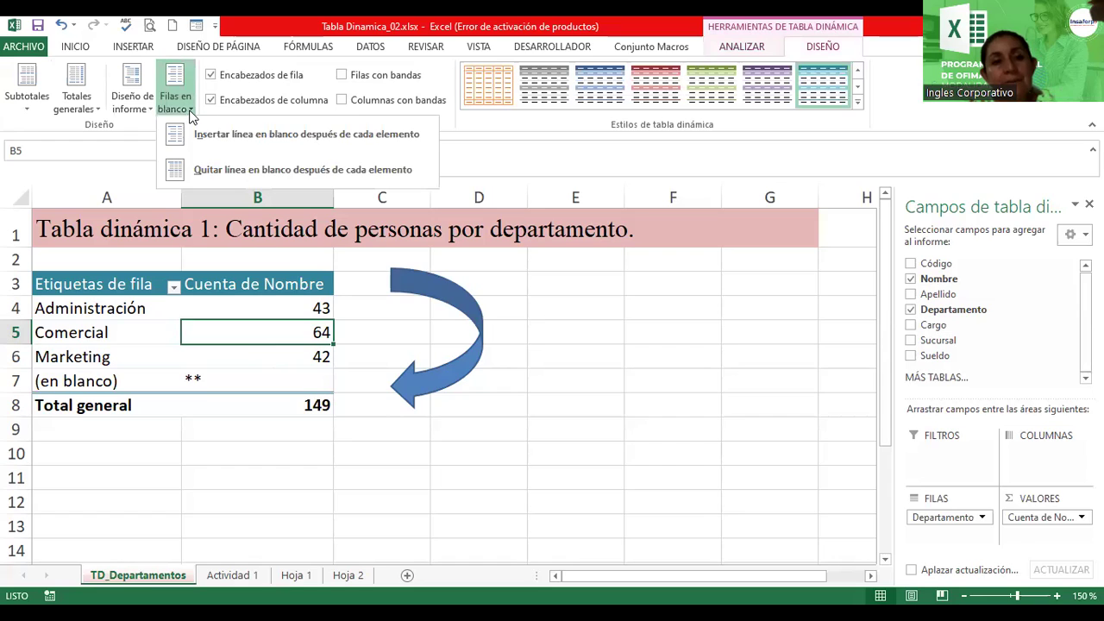
pyautogui.click(220, 173)
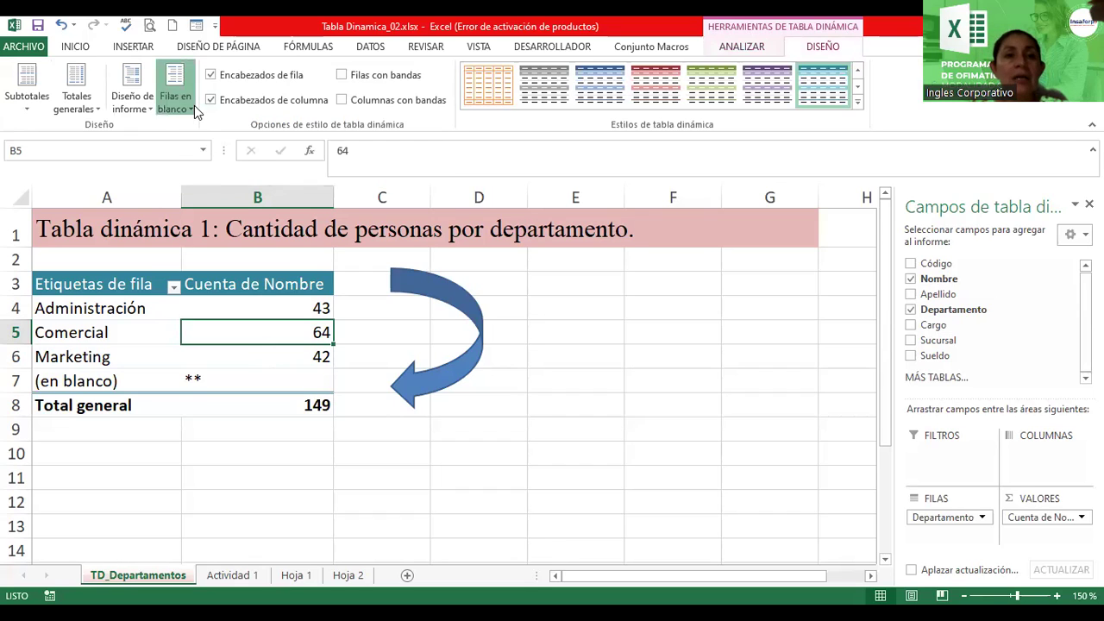
pyautogui.click(194, 105)
pyautogui.click(217, 146)
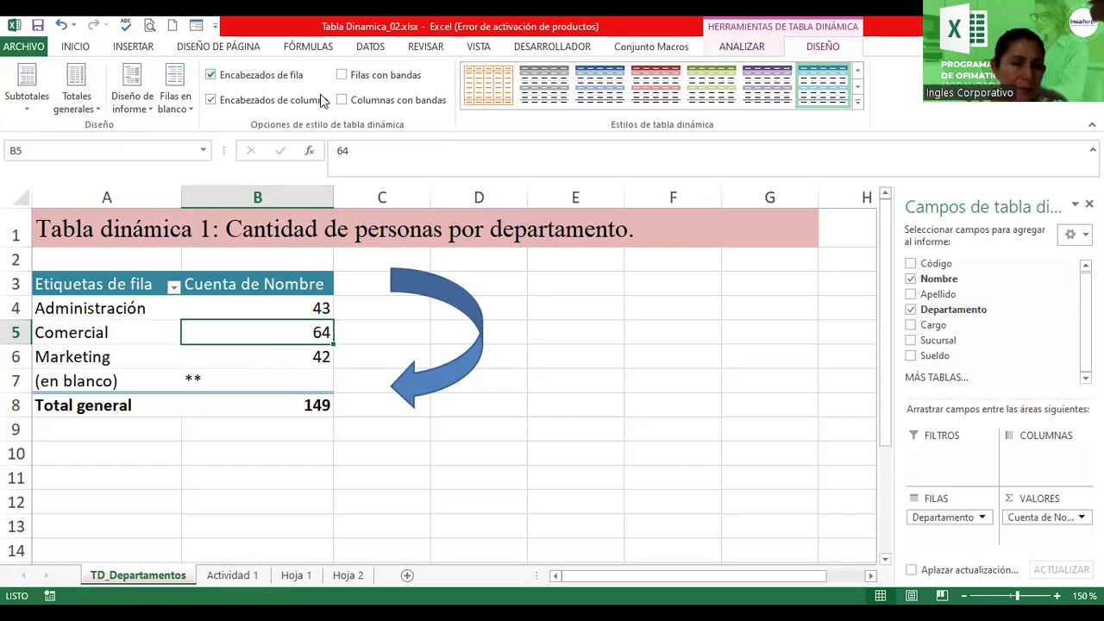
pyautogui.click(341, 76)
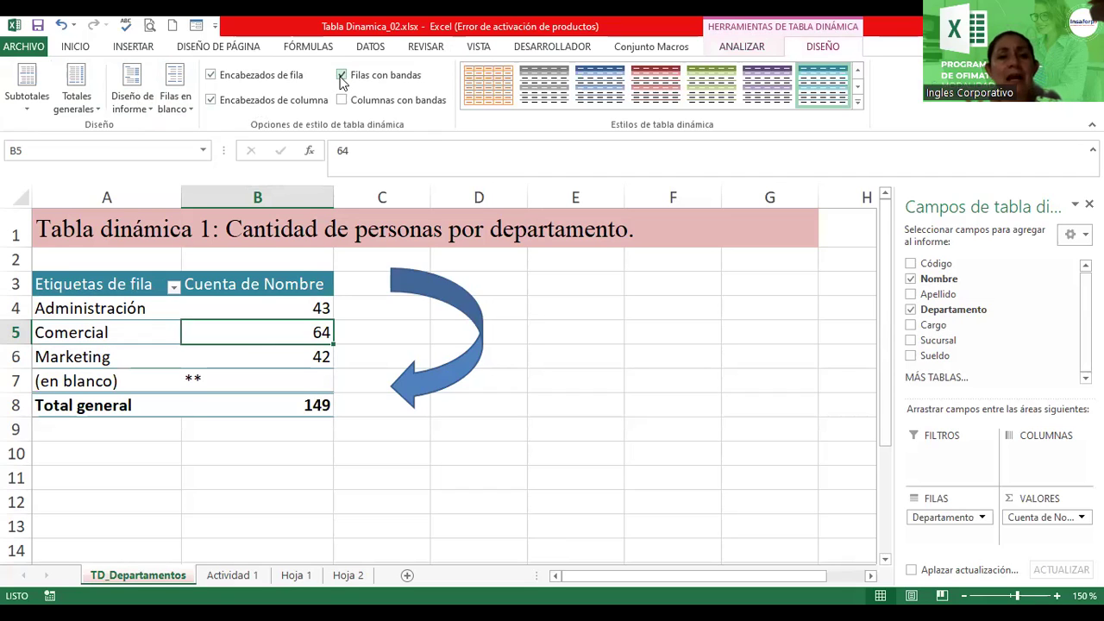
pyautogui.click(343, 101)
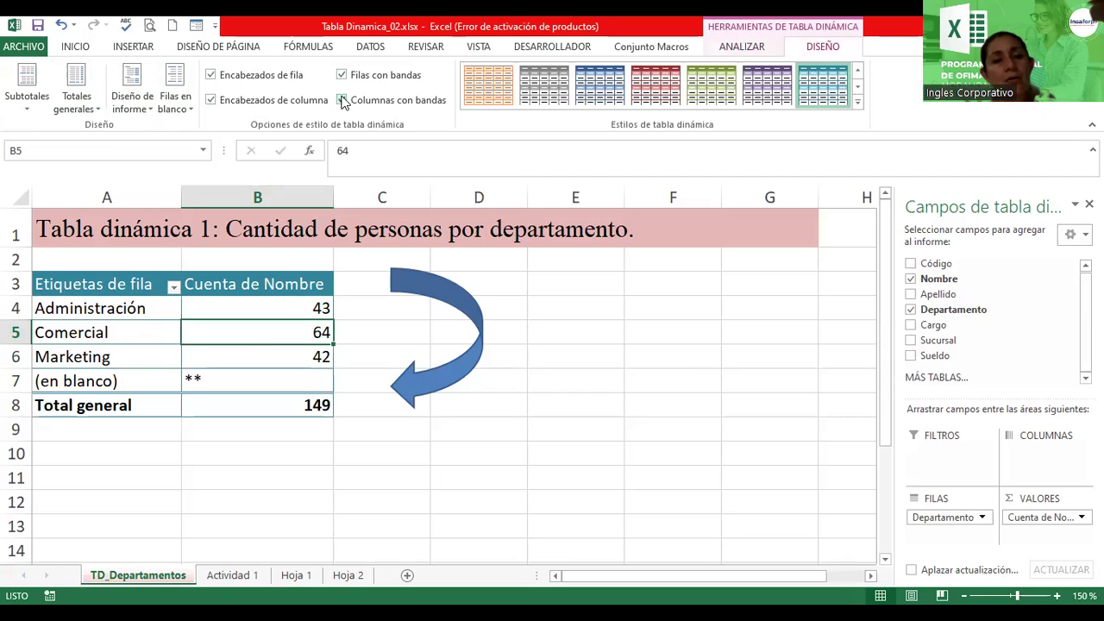
pyautogui.click(378, 323)
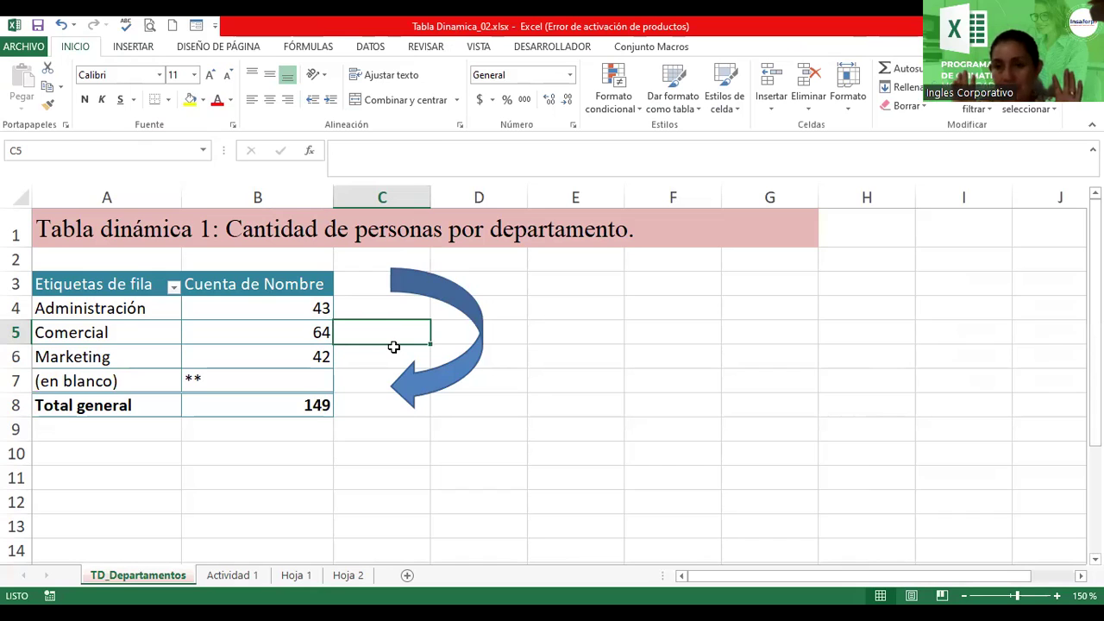
# - Toggle the pivot's column and row header styling off and back on
pyautogui.click(208, 359)
pyautogui.click(813, 52)
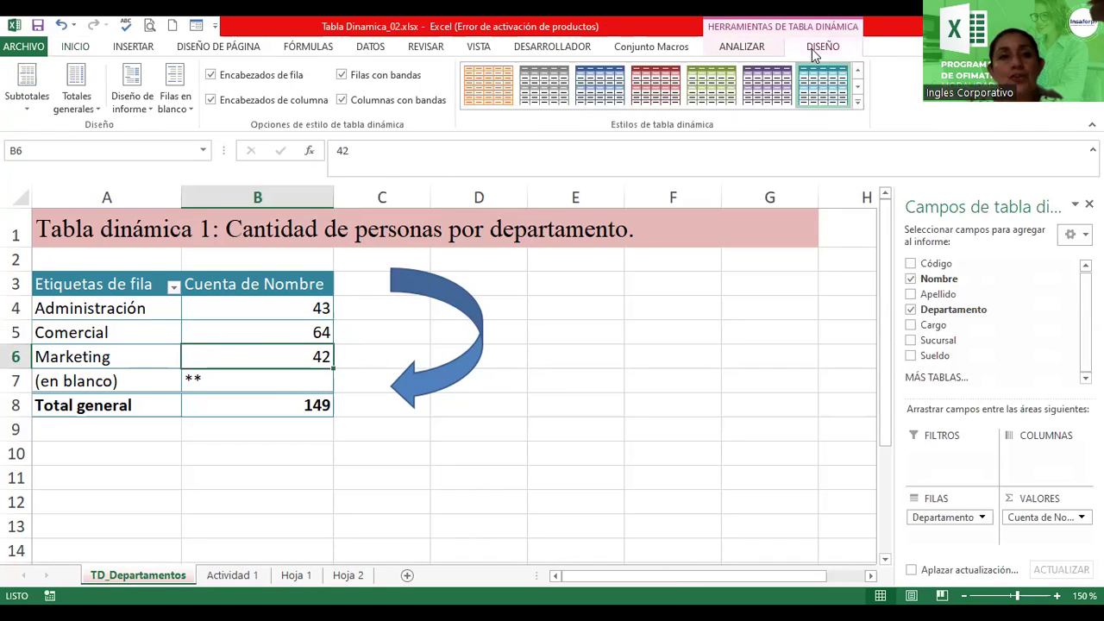
pyautogui.click(256, 107)
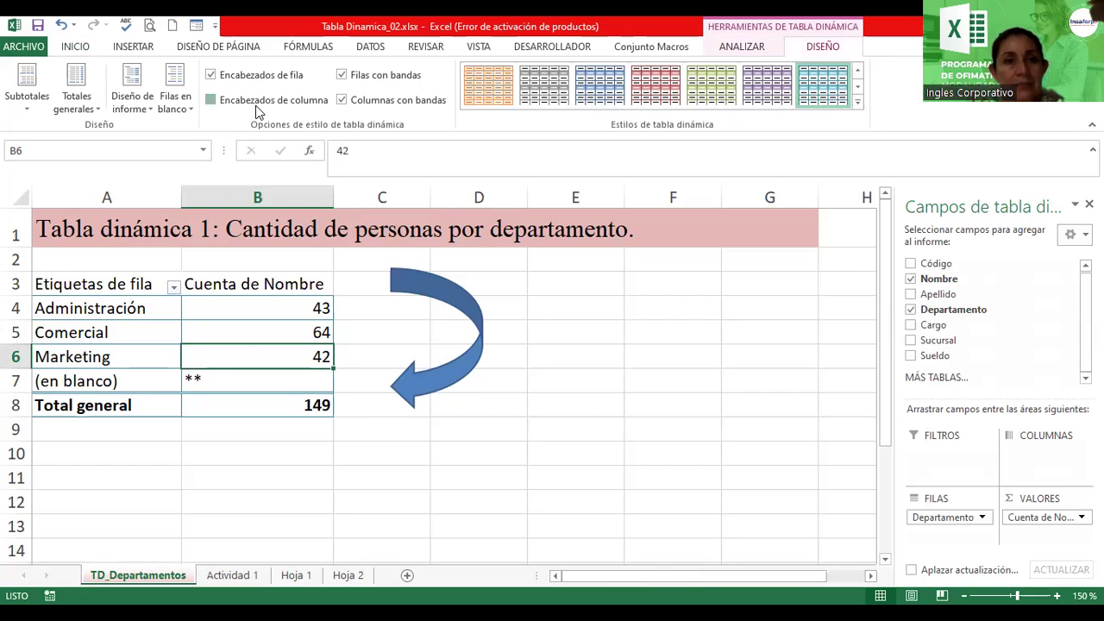
pyautogui.click(256, 107)
pyautogui.click(285, 75)
pyautogui.click(211, 76)
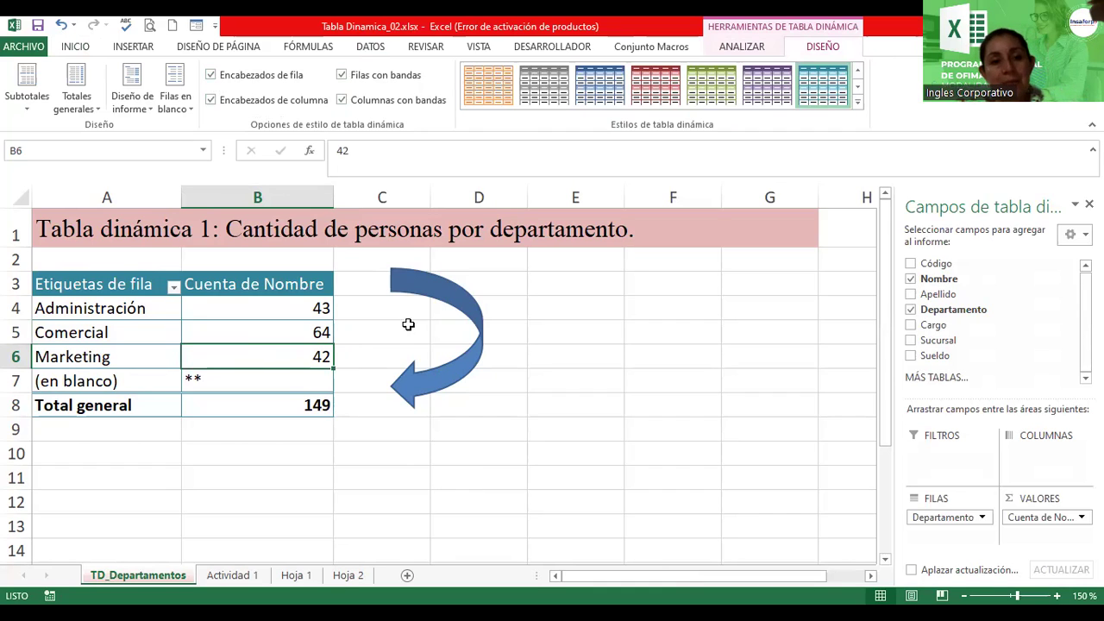
pyautogui.moveTo(421, 291); pyautogui.dragTo(400, 292)
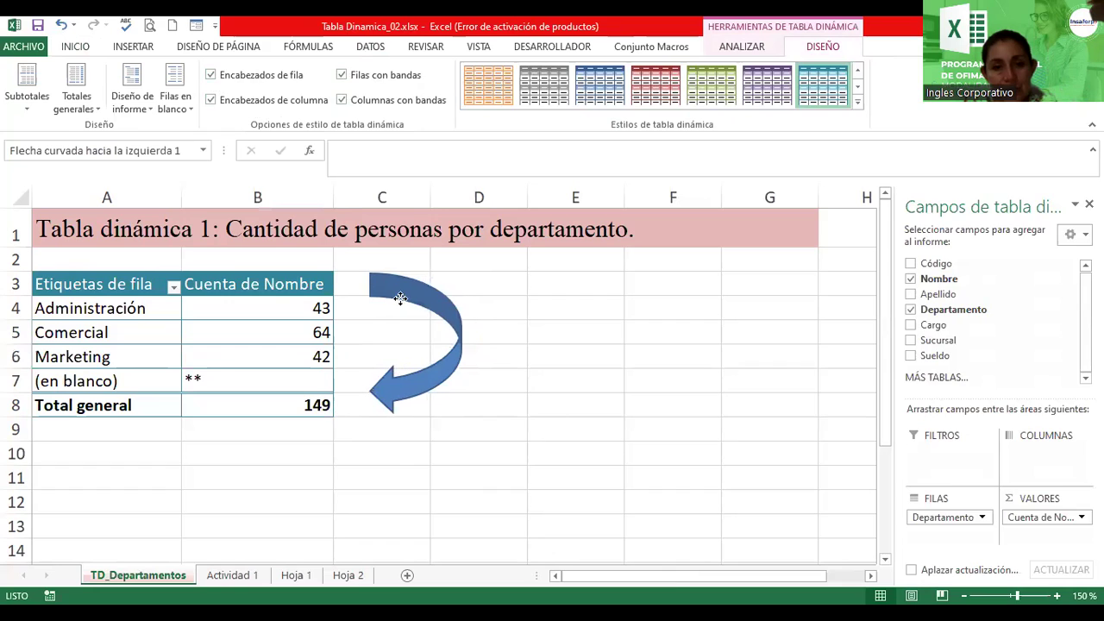
pyautogui.click(154, 314)
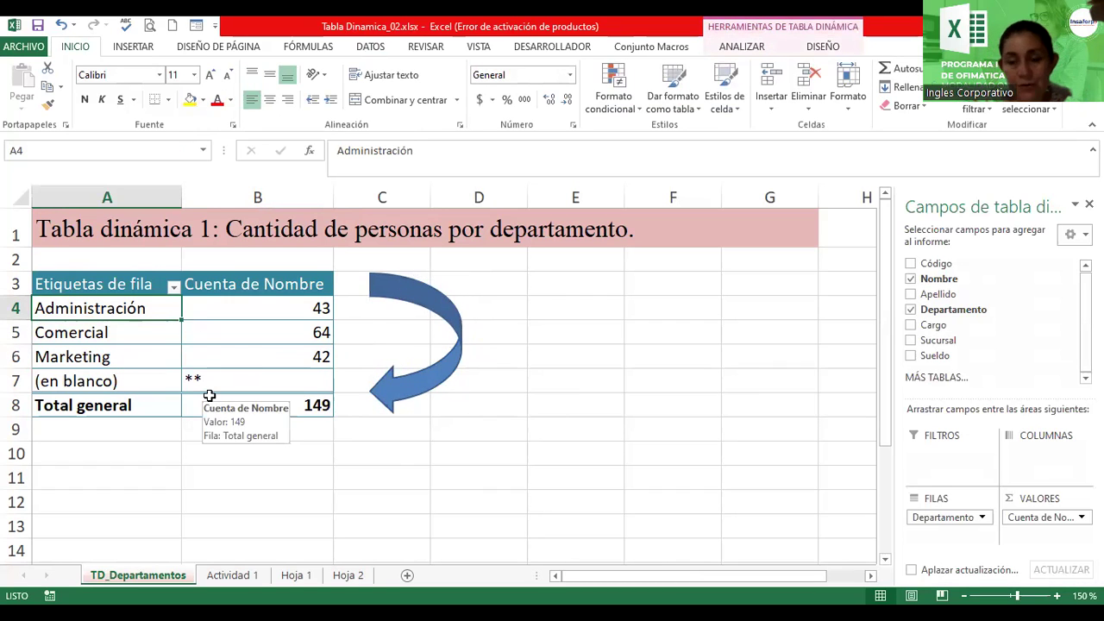
pyautogui.click(134, 334)
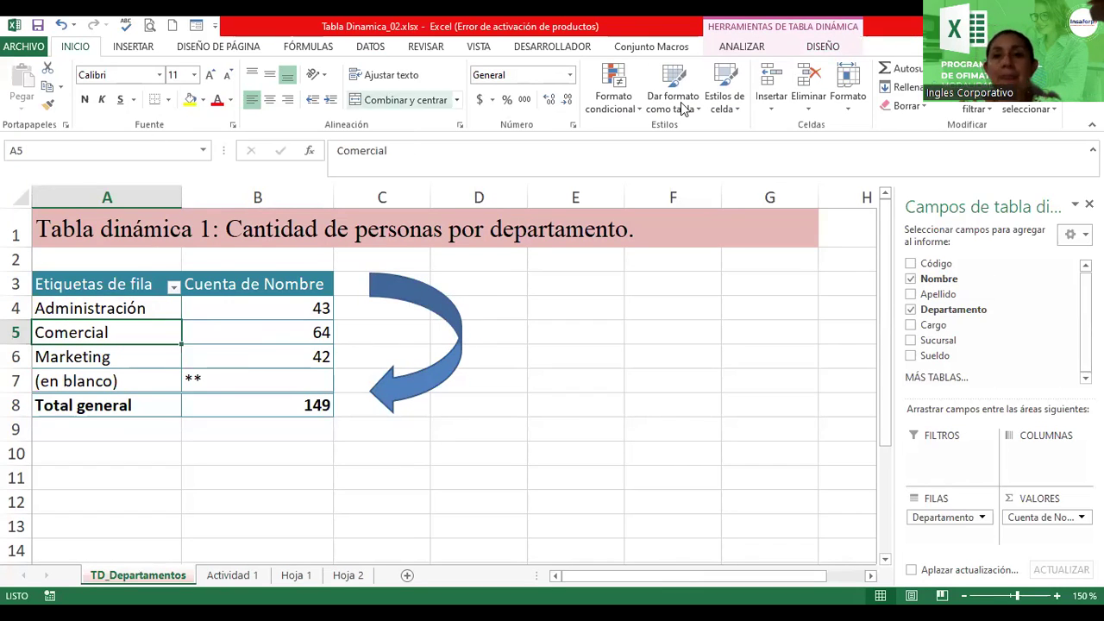
pyautogui.click(742, 47)
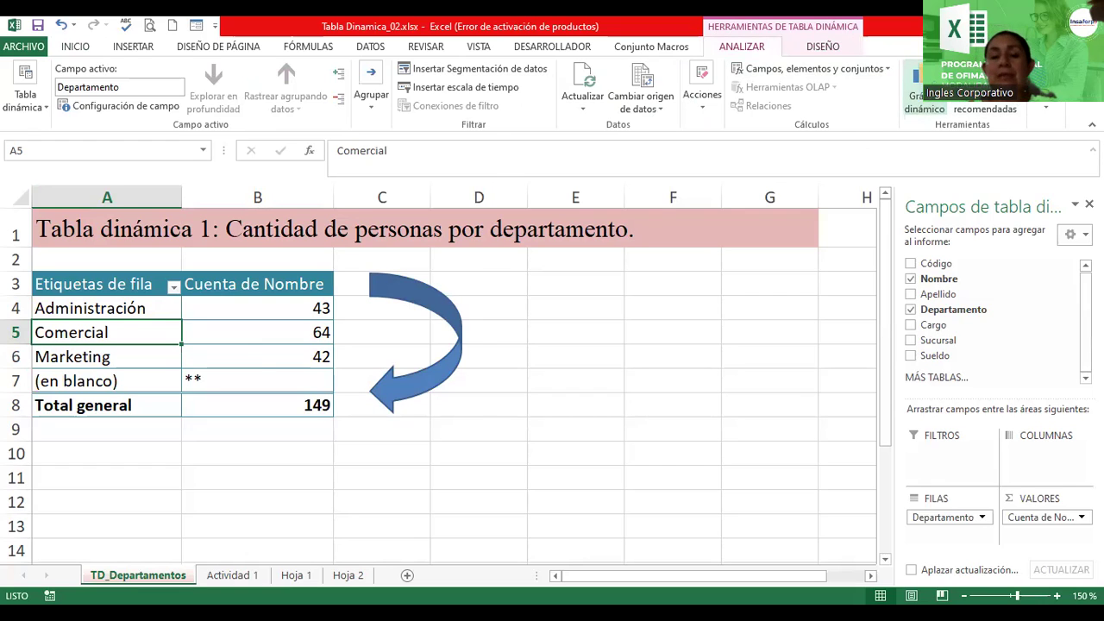
pyautogui.click(922, 97)
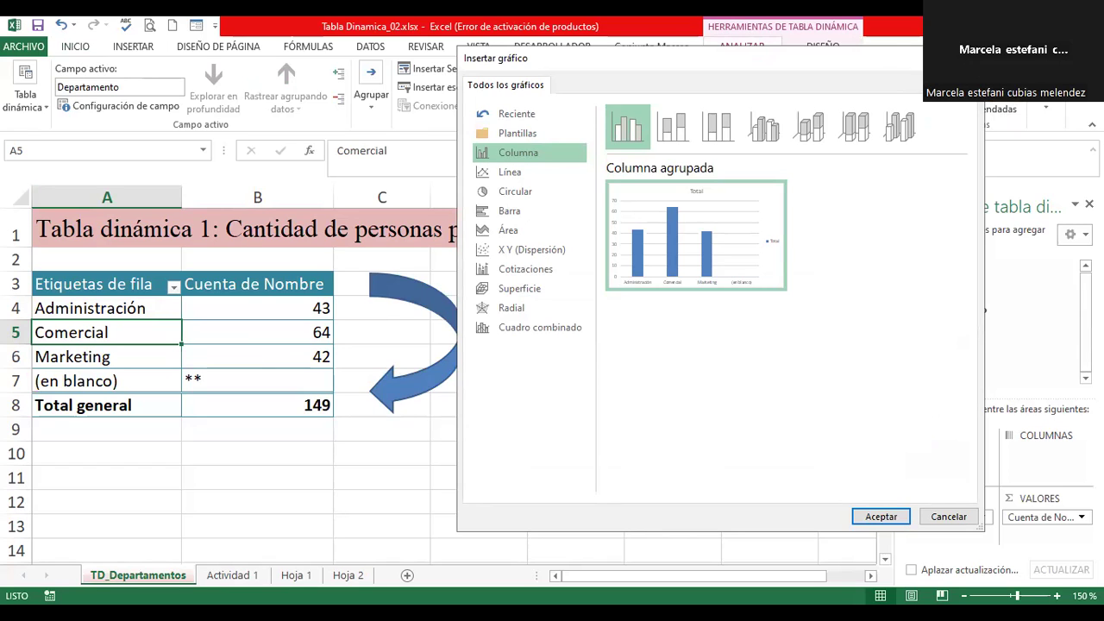
pyautogui.press('Escape')
pyautogui.click(606, 339)
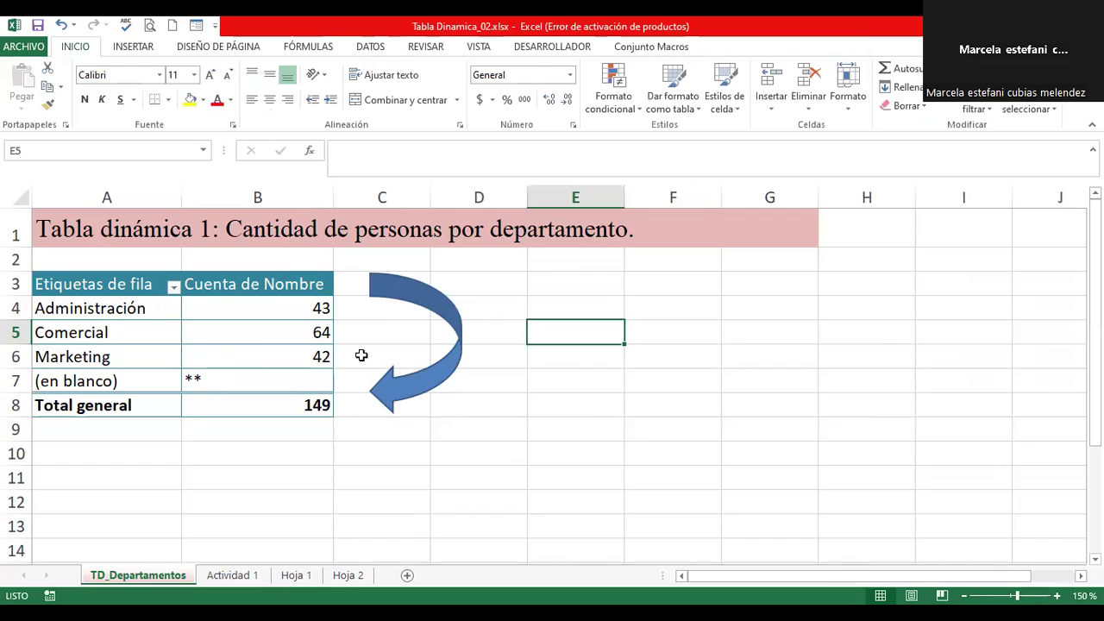
pyautogui.click(226, 328)
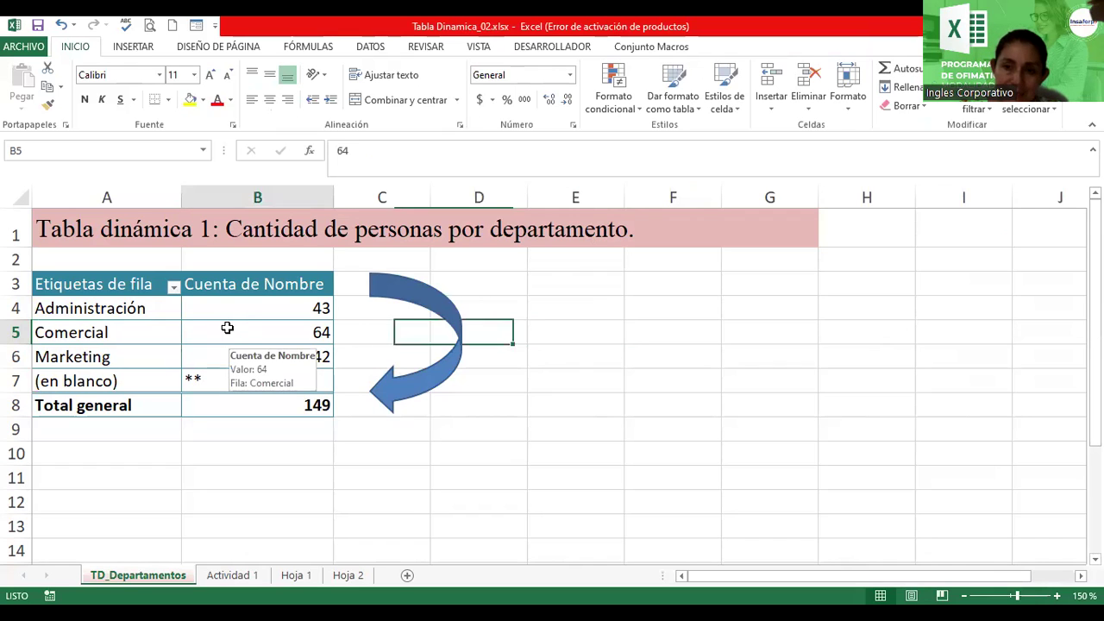
pyautogui.click(138, 333)
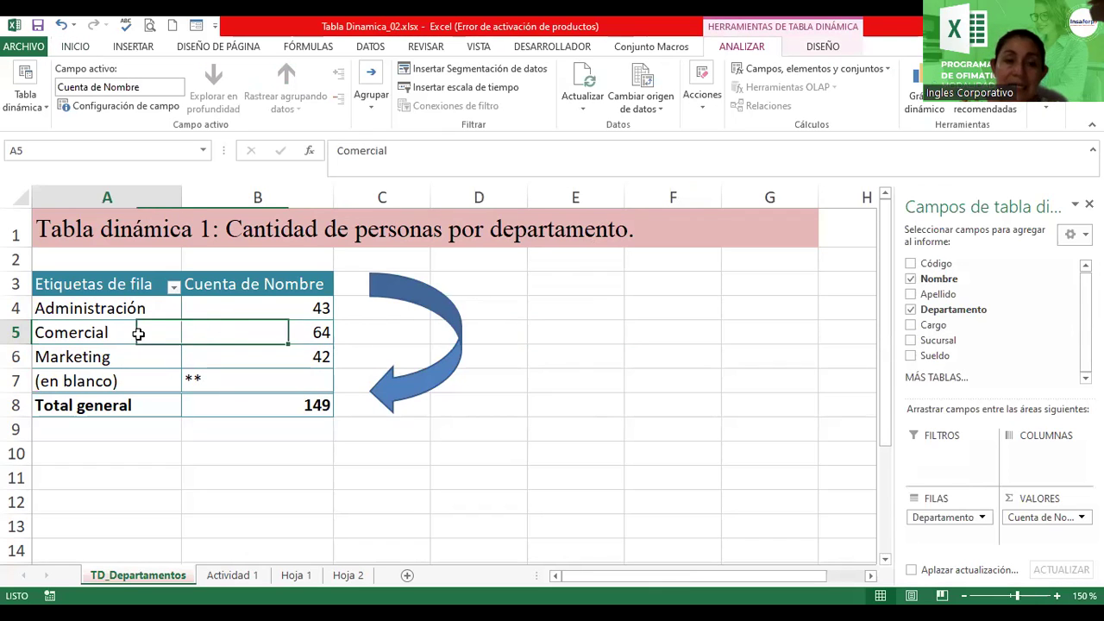
pyautogui.click(208, 334)
pyautogui.click(132, 329)
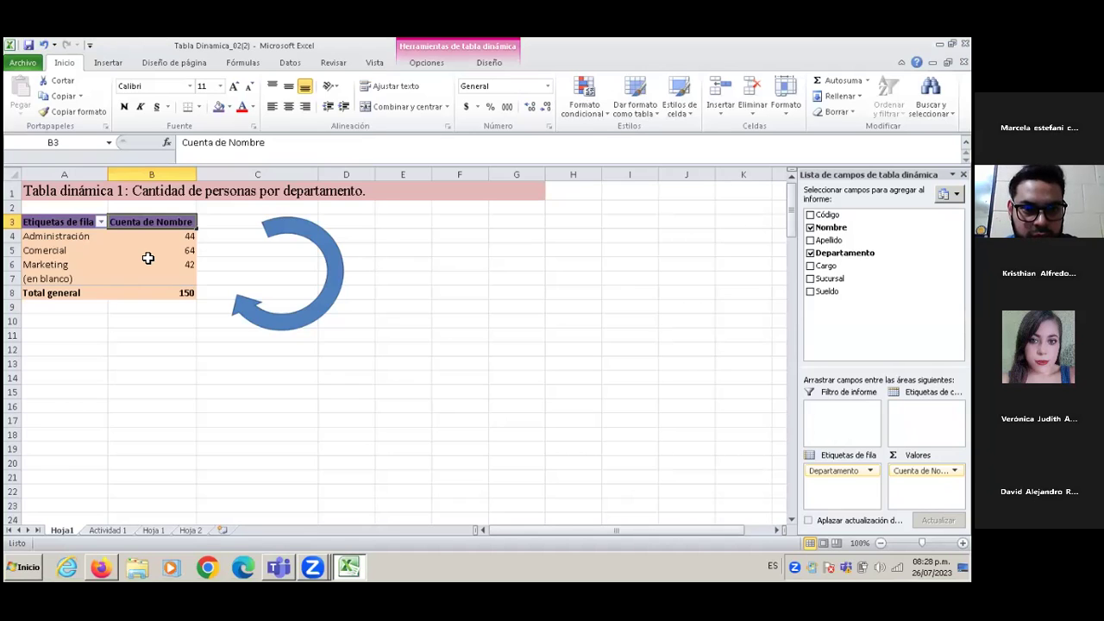
# - Select the Marketing count of 42 and bring up the pivot table Opciones tools
pyautogui.click(149, 258)
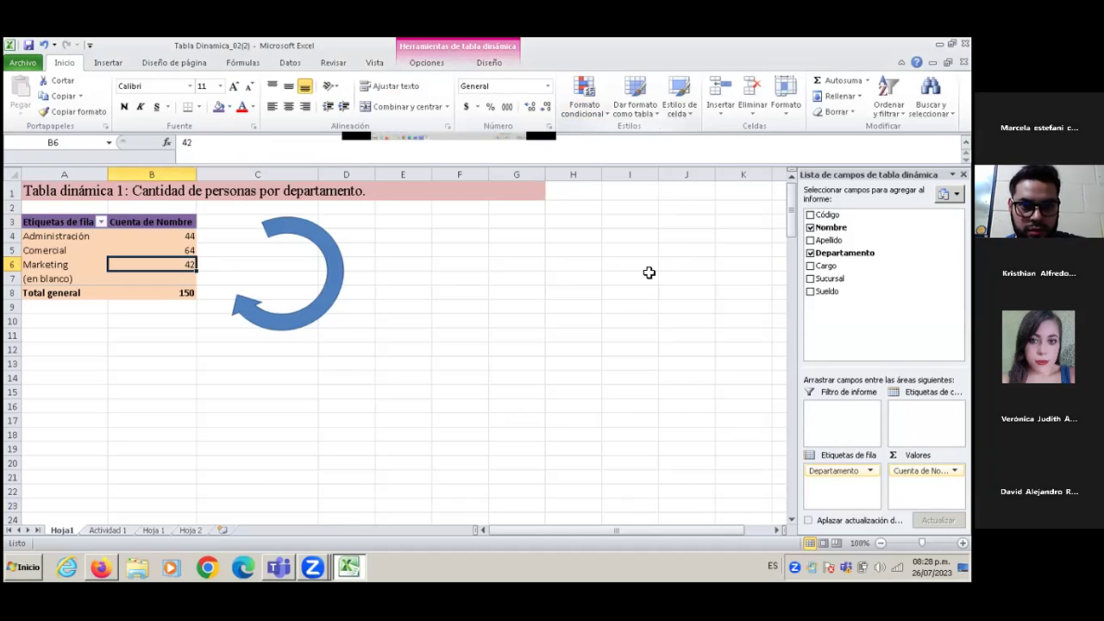
pyautogui.click(417, 69)
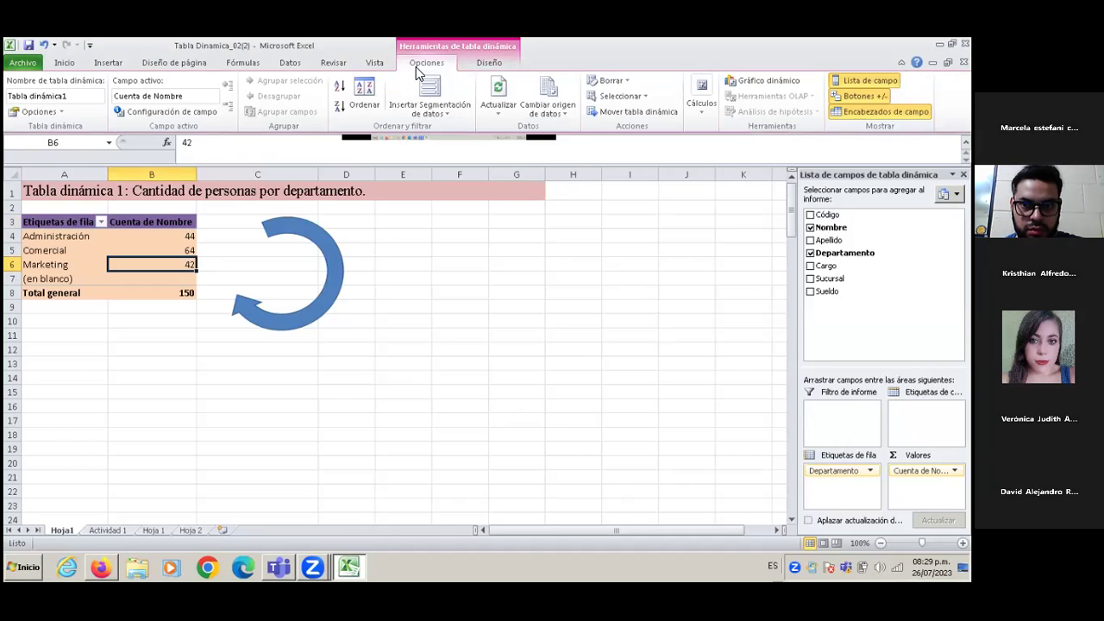
# - Start a pivot chart from the table and pick the 3-D column chart type
pyautogui.click(756, 81)
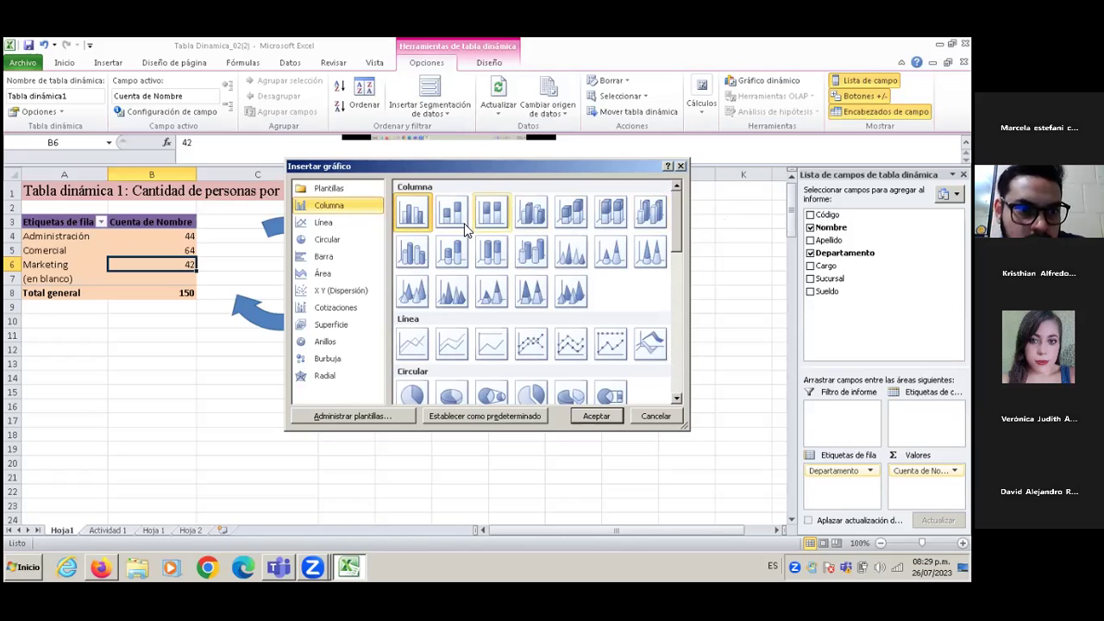
pyautogui.click(537, 226)
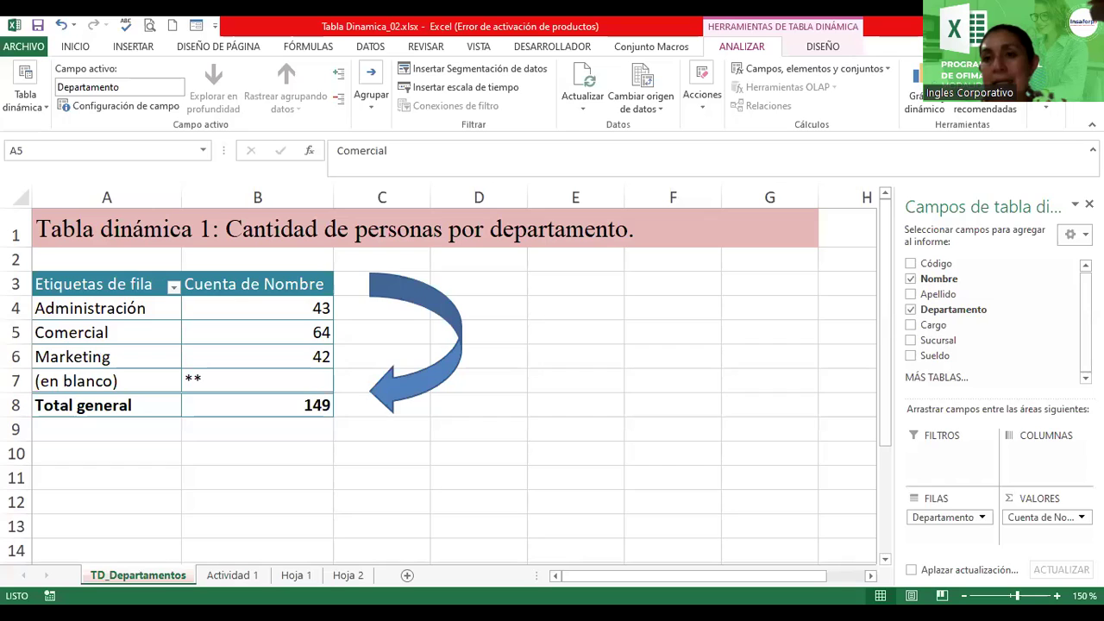
# - Insert a Columna agrupada 3D pivot chart, then deselect it and zoom the sheet out
pyautogui.click(918, 86)
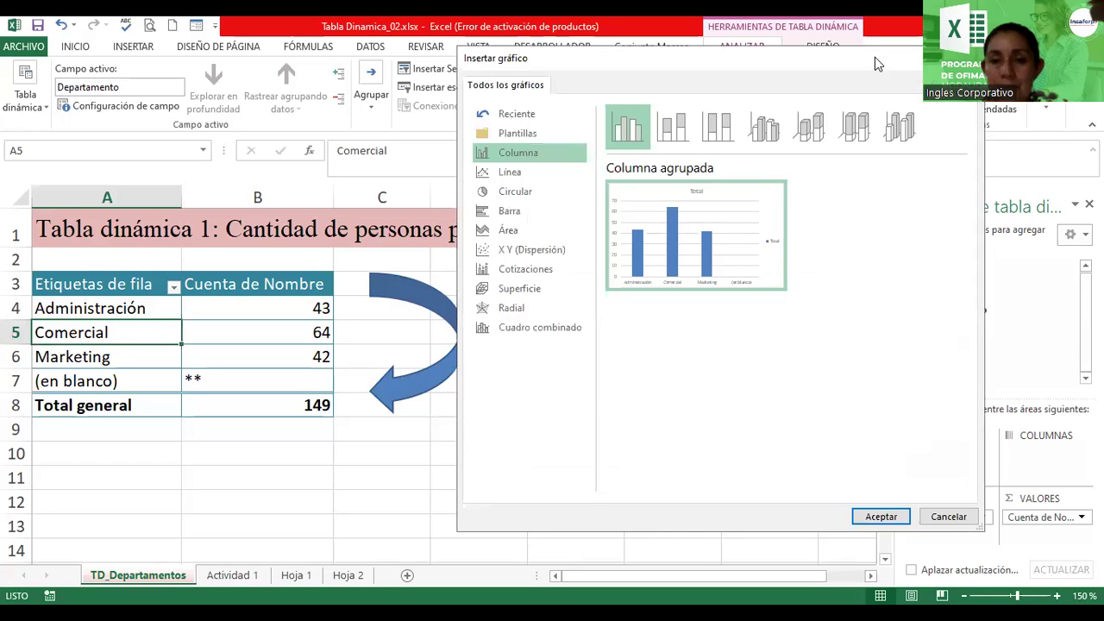
pyautogui.click(548, 240)
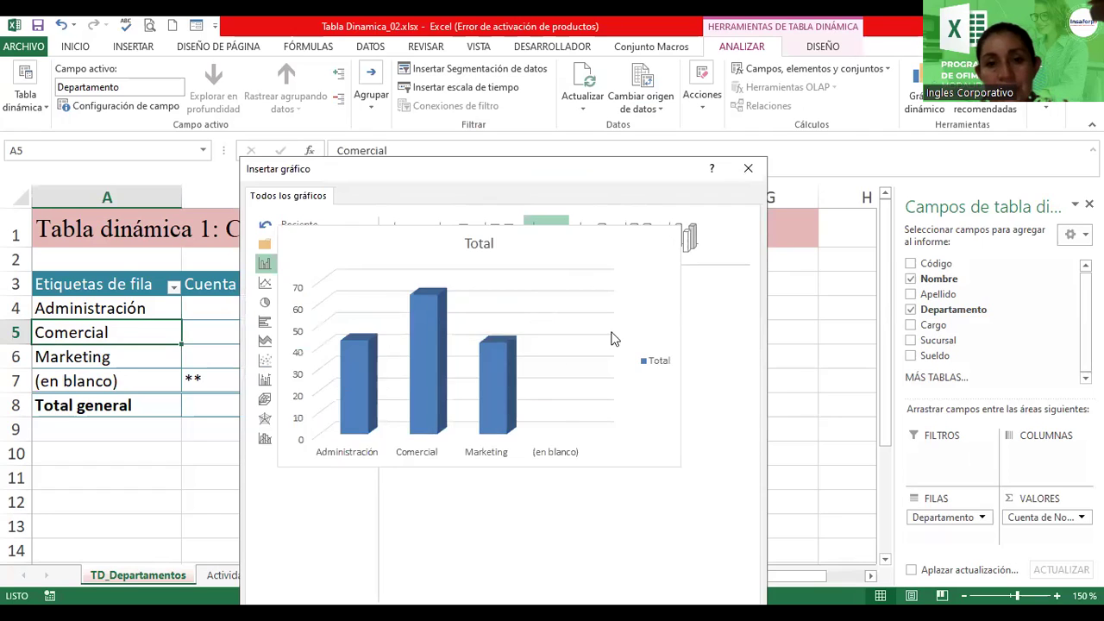
pyautogui.moveTo(553, 351)
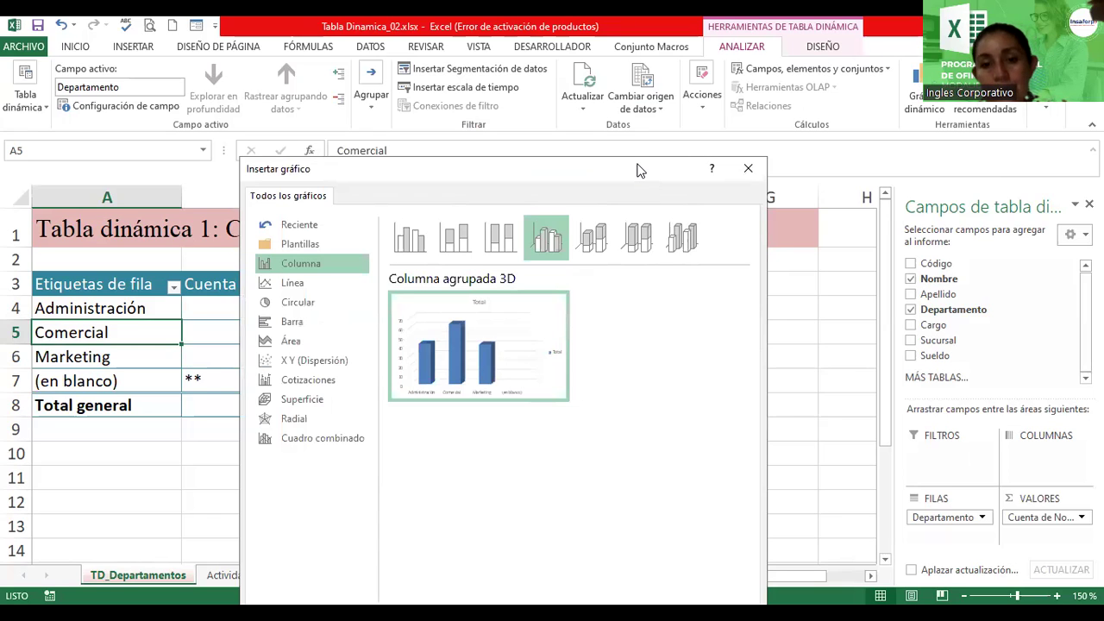
pyautogui.moveTo(639, 170); pyautogui.dragTo(658, 124)
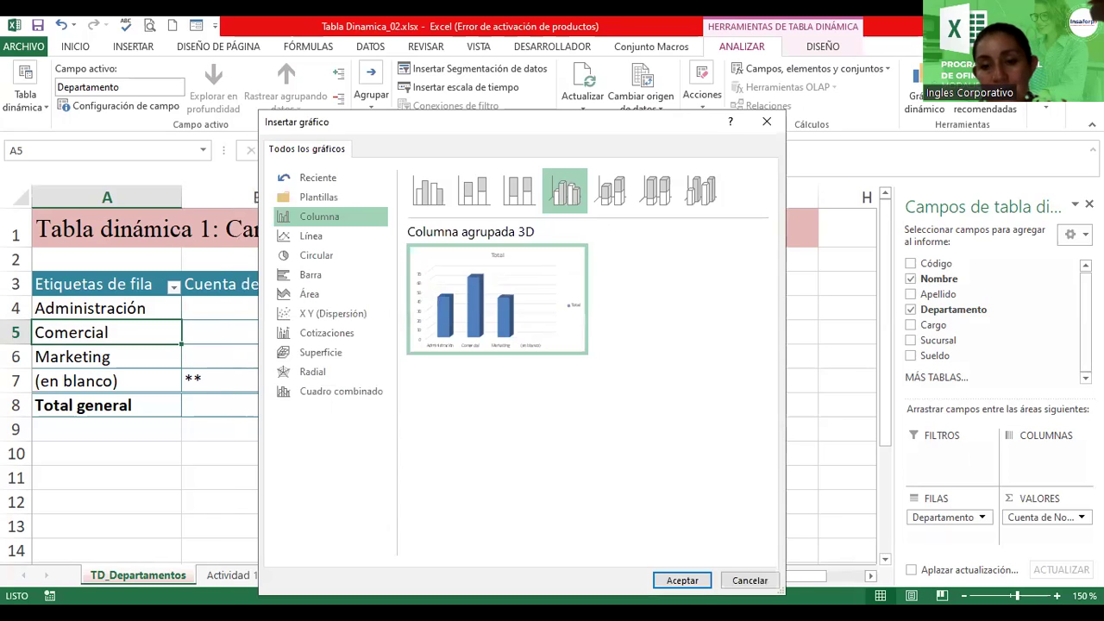
pyautogui.click(694, 585)
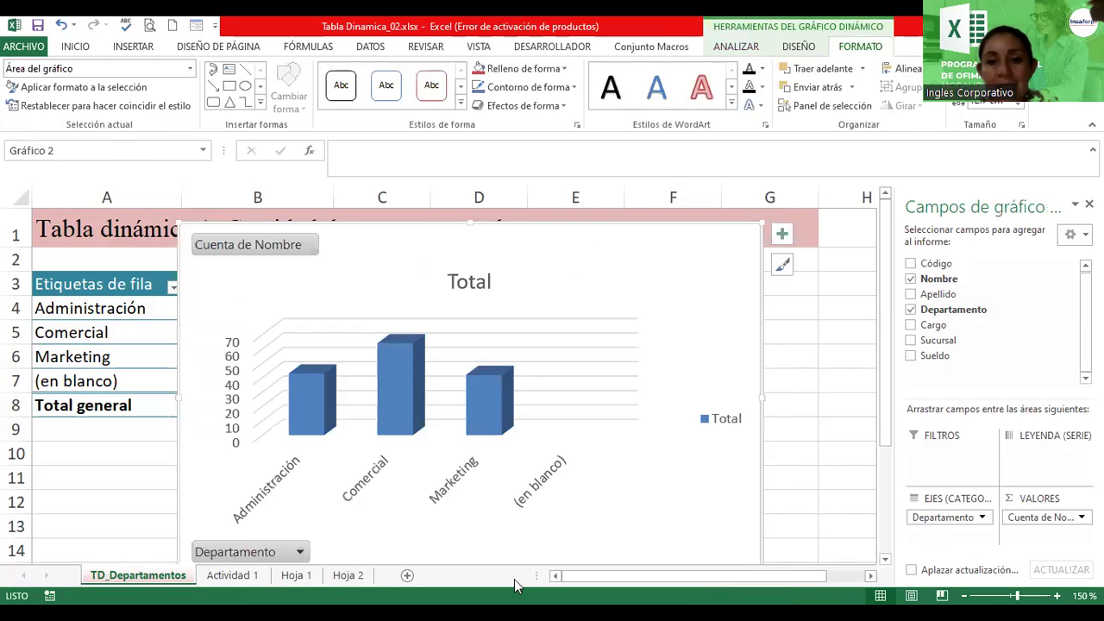
pyautogui.click(848, 371)
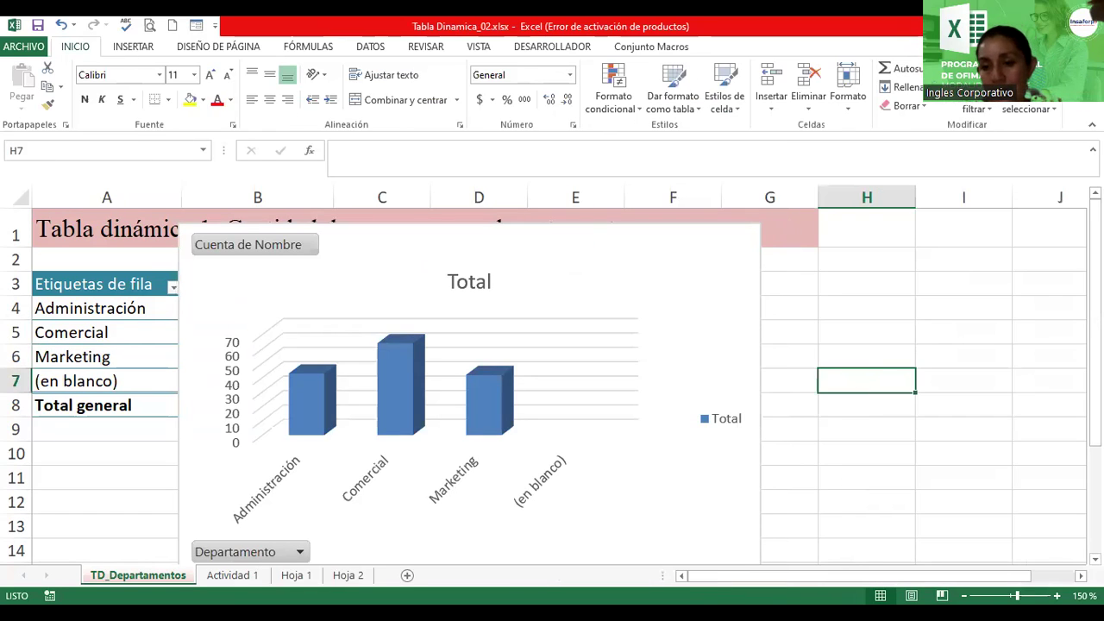
pyautogui.click(964, 595)
pyautogui.click(964, 595)
# - Move the 3-D chart to the right of the pivot table and enlarge it by its corner
pyautogui.click(964, 595)
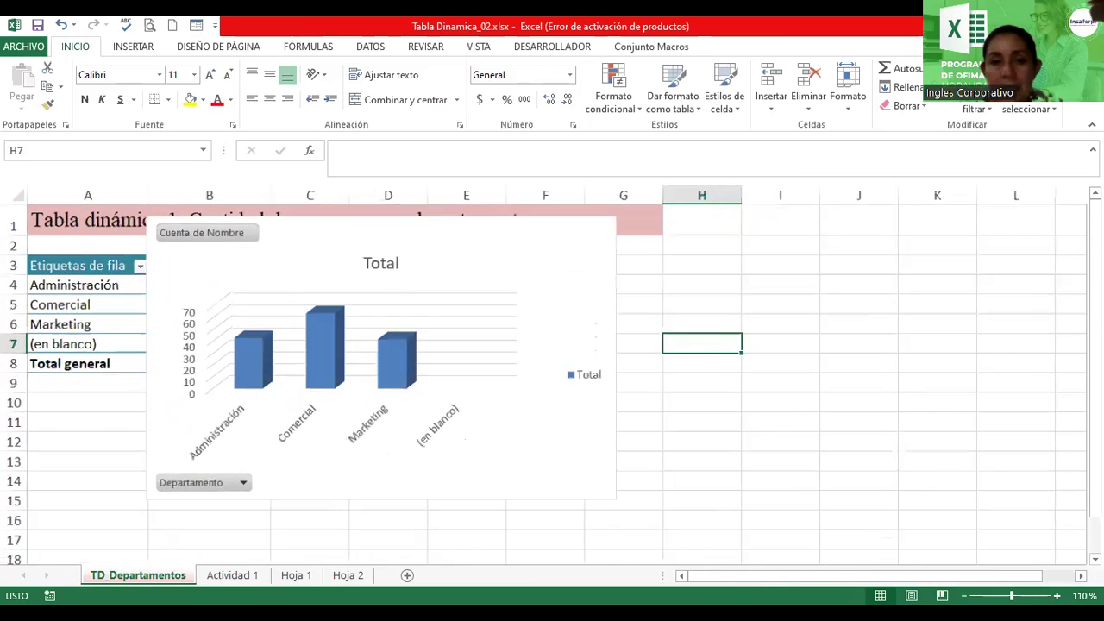
pyautogui.click(964, 595)
pyautogui.moveTo(517, 260); pyautogui.dragTo(735, 280)
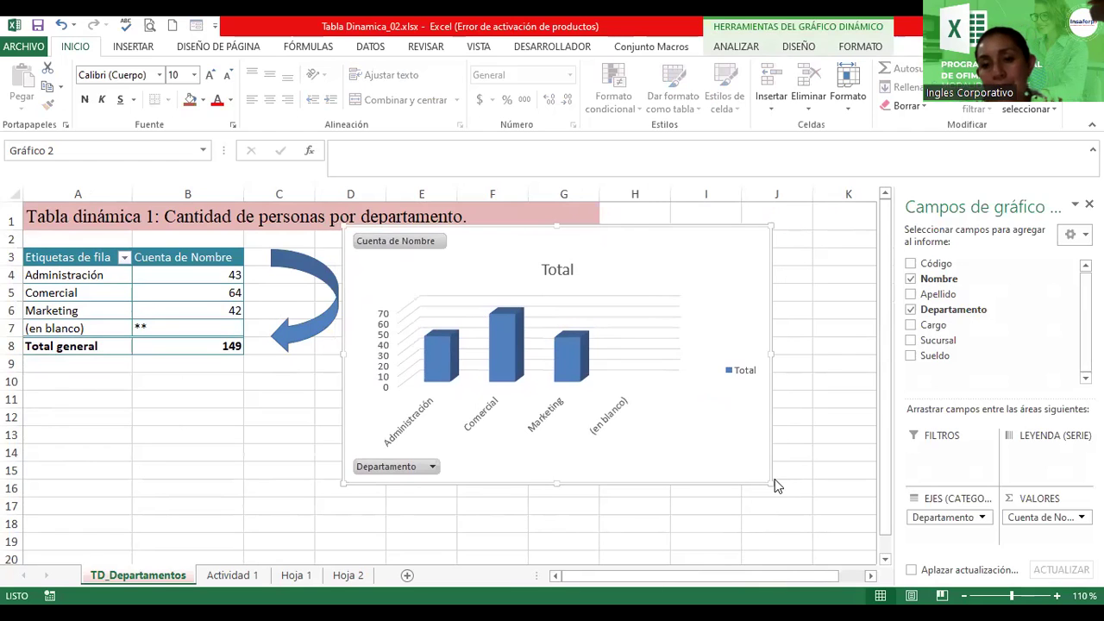
pyautogui.moveTo(771, 485)
pyautogui.mouseDown()
pyautogui.moveTo(822, 526)
pyautogui.moveTo(376, 490)
pyautogui.moveTo(457, 523)
pyautogui.mouseUp()
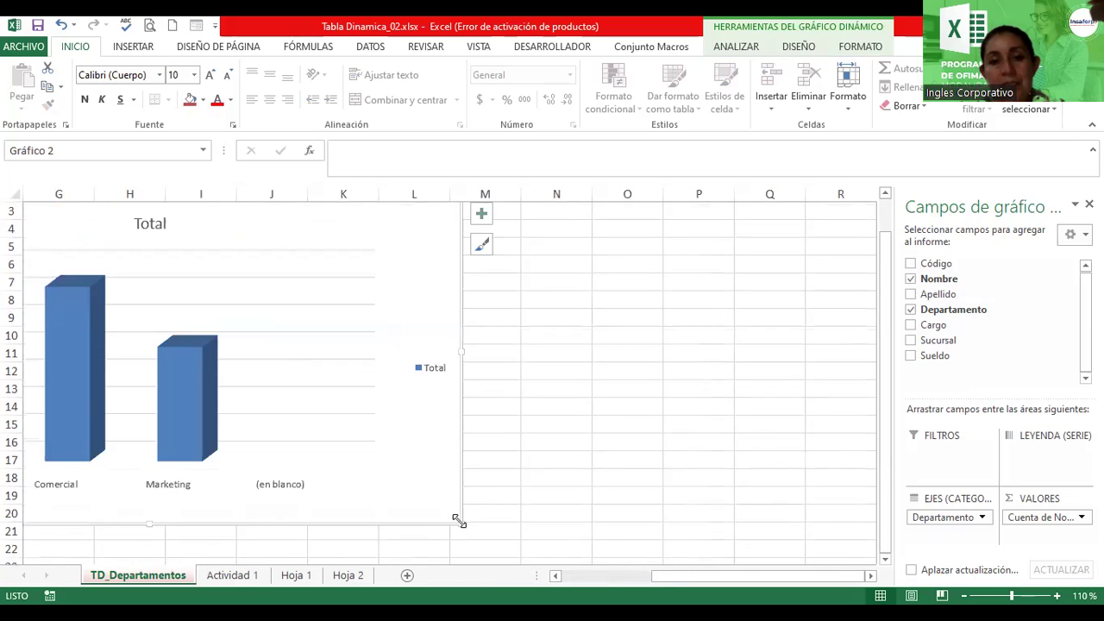
pyautogui.moveTo(736, 580); pyautogui.dragTo(653, 583)
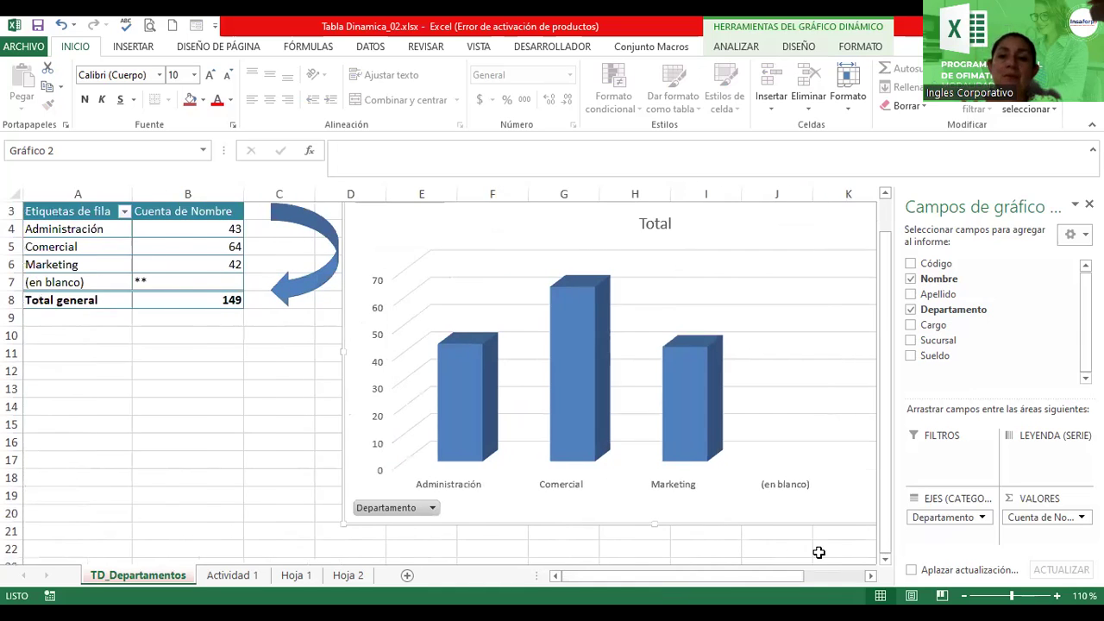
pyautogui.click(870, 580)
pyautogui.click(870, 580)
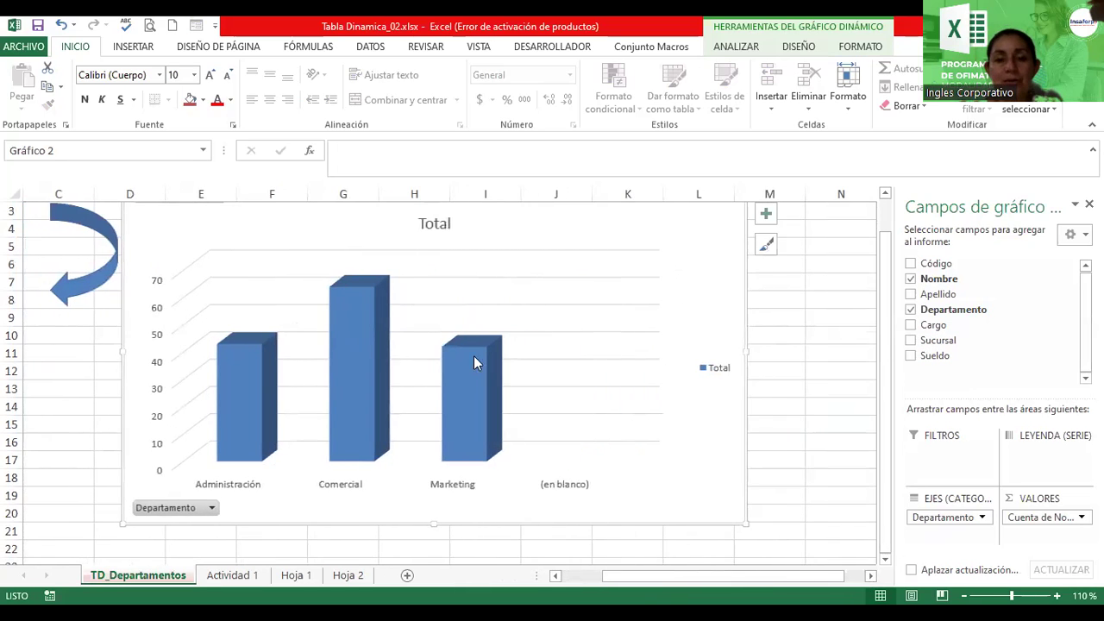
# - Retitle the pivot chart 'Gráfico Dinámico por Departamento' and narrow the Formato del título pane
pyautogui.doubleClick(433, 227)
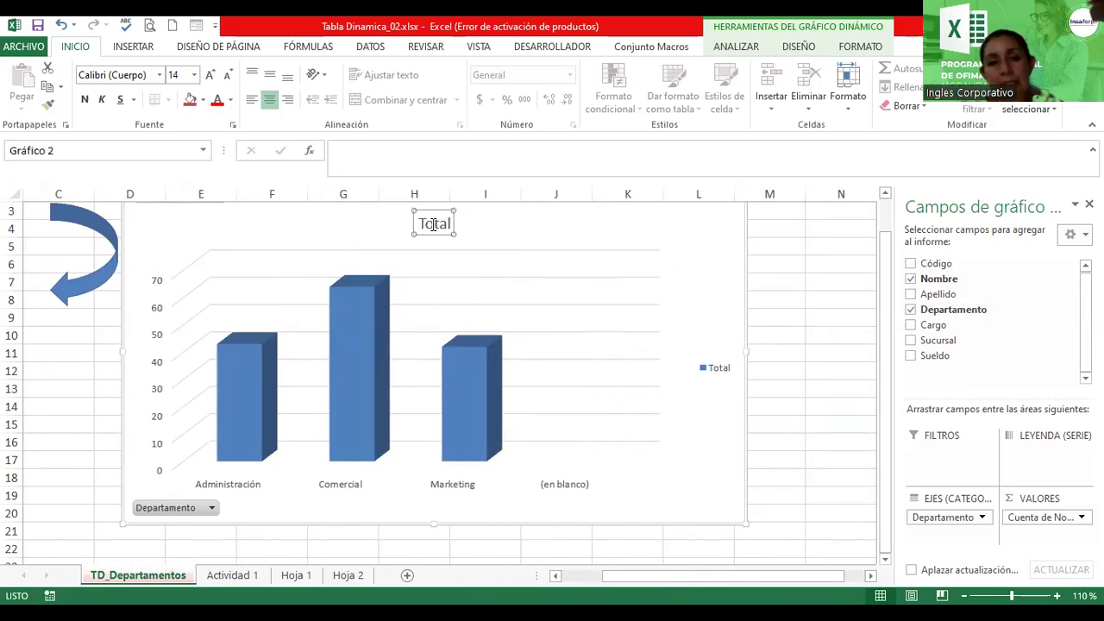
pyautogui.doubleClick(420, 228)
pyautogui.write('Gr{afico')
pyautogui.press('BackSpace')
pyautogui.press('BackSpace')
pyautogui.press('BackSpace')
pyautogui.press('BackSpace')
pyautogui.press('BackSpace')
pyautogui.press('BackSpace')
pyautogui.write('áfico Dinámica')
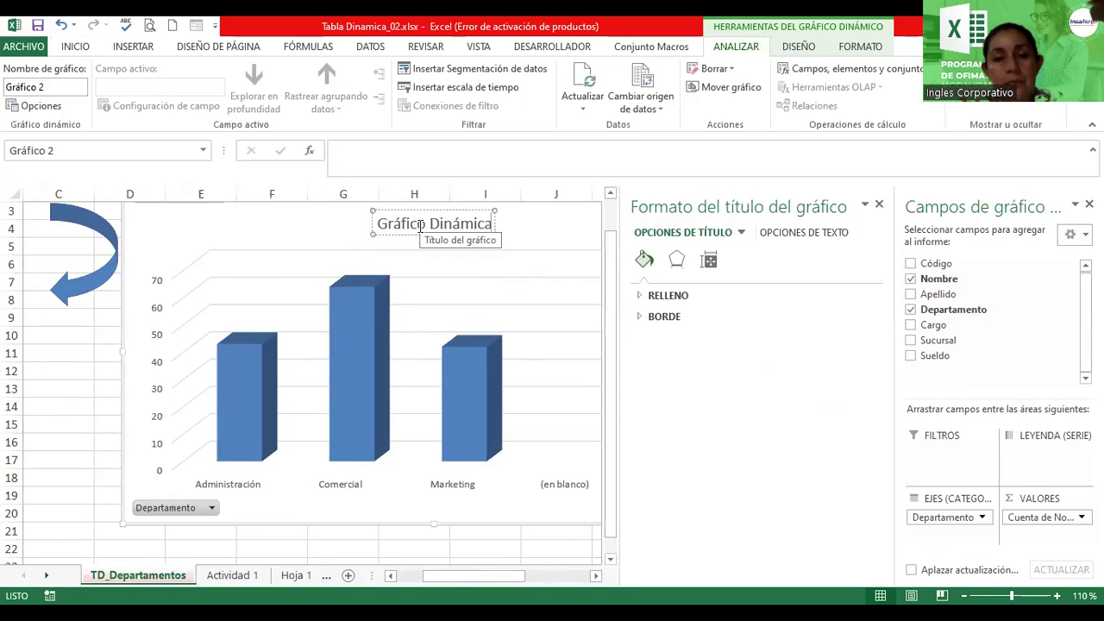
pyautogui.write('o por Departamento')
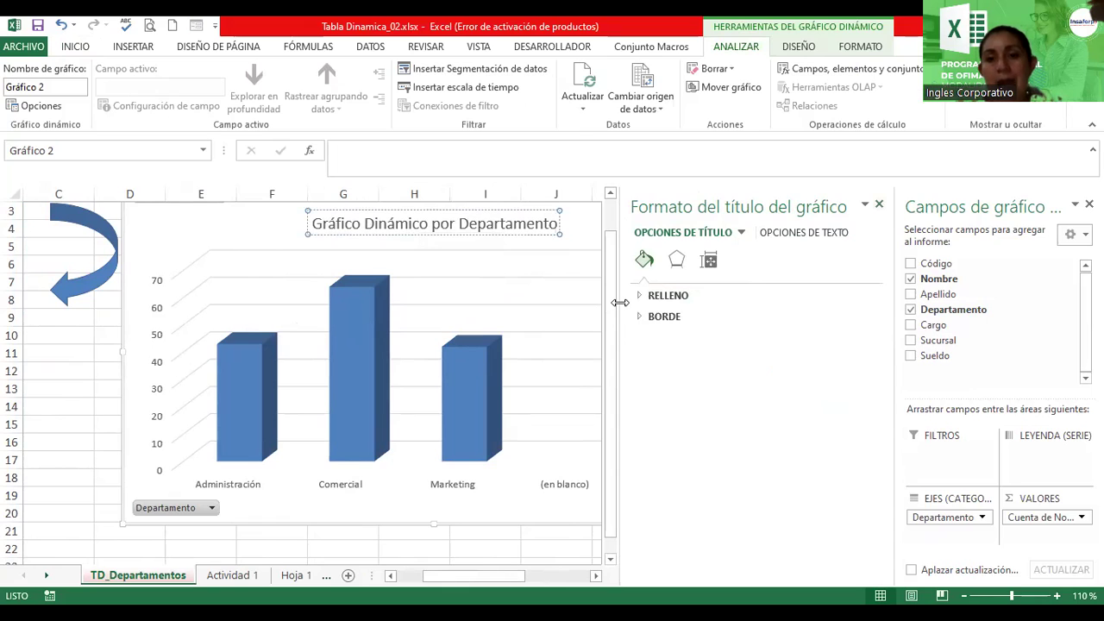
pyautogui.moveTo(620, 302); pyautogui.dragTo(804, 302)
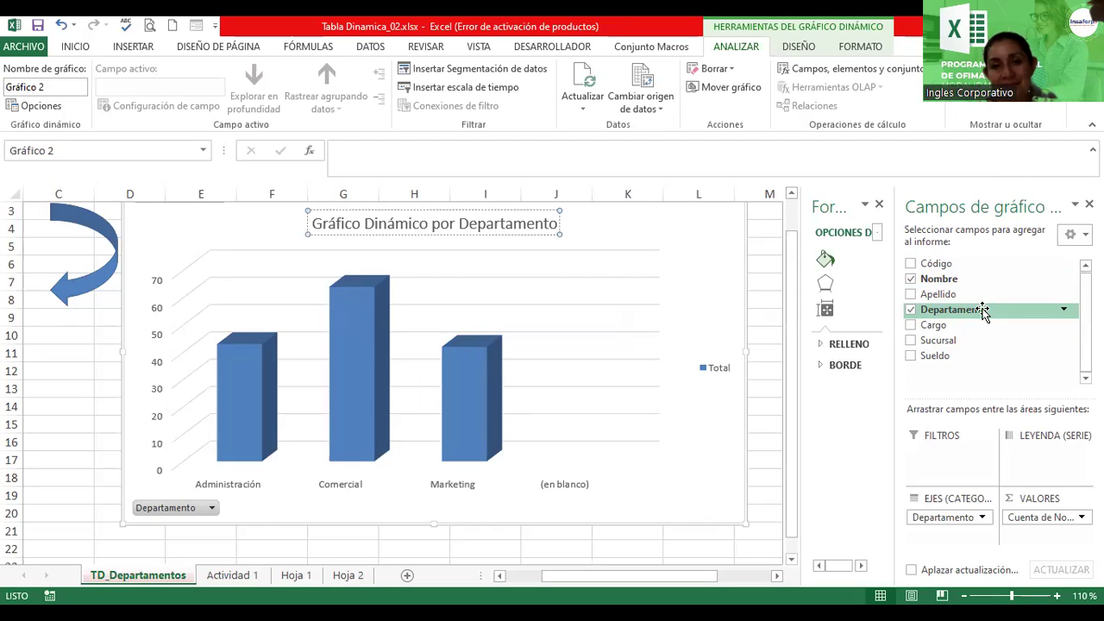
pyautogui.moveTo(790, 309); pyautogui.dragTo(788, 264)
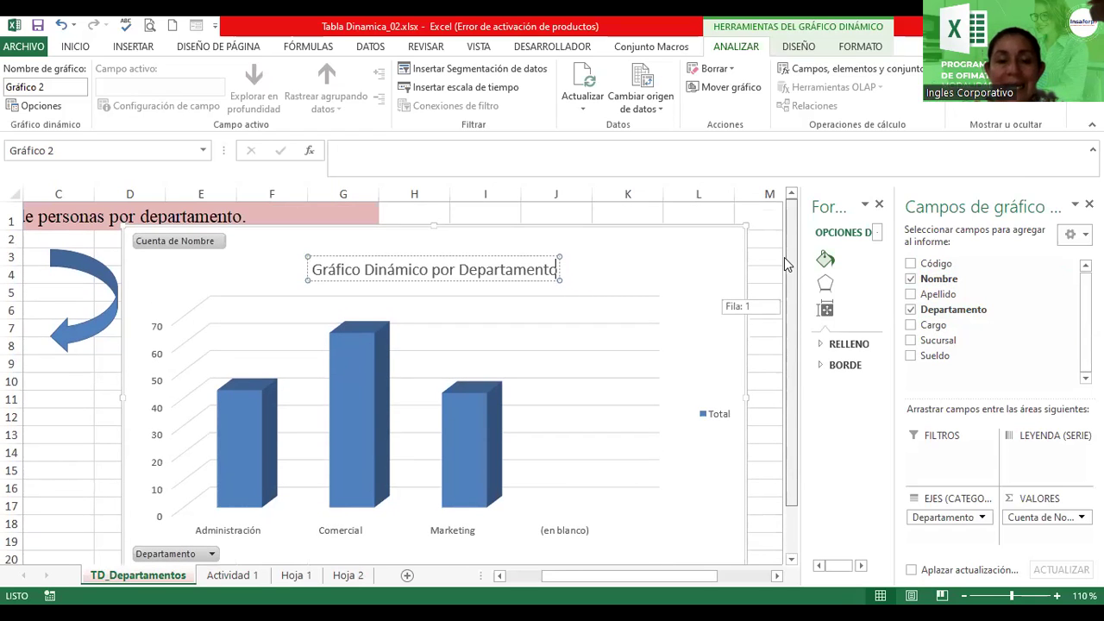
pyautogui.moveTo(785, 266); pyautogui.dragTo(784, 315)
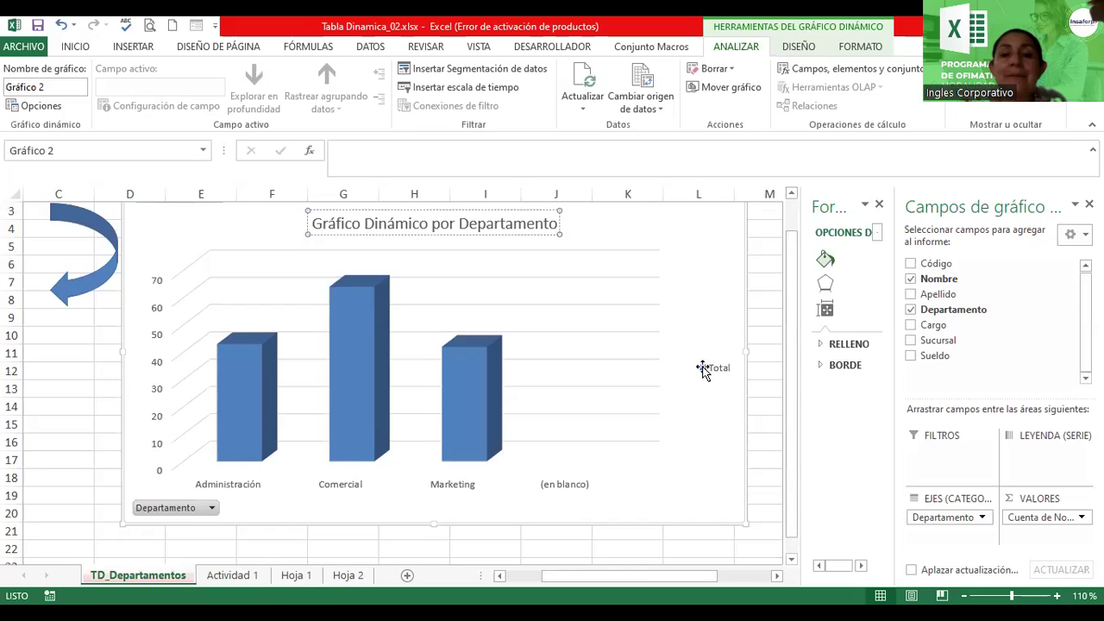
pyautogui.click(703, 371)
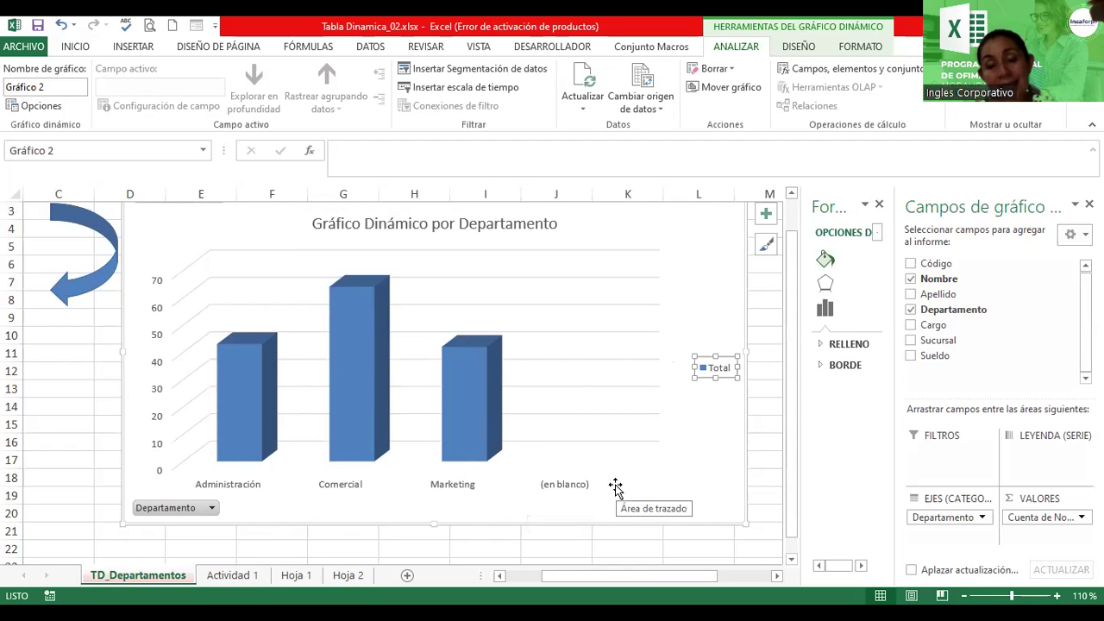
pyautogui.moveTo(472, 381)
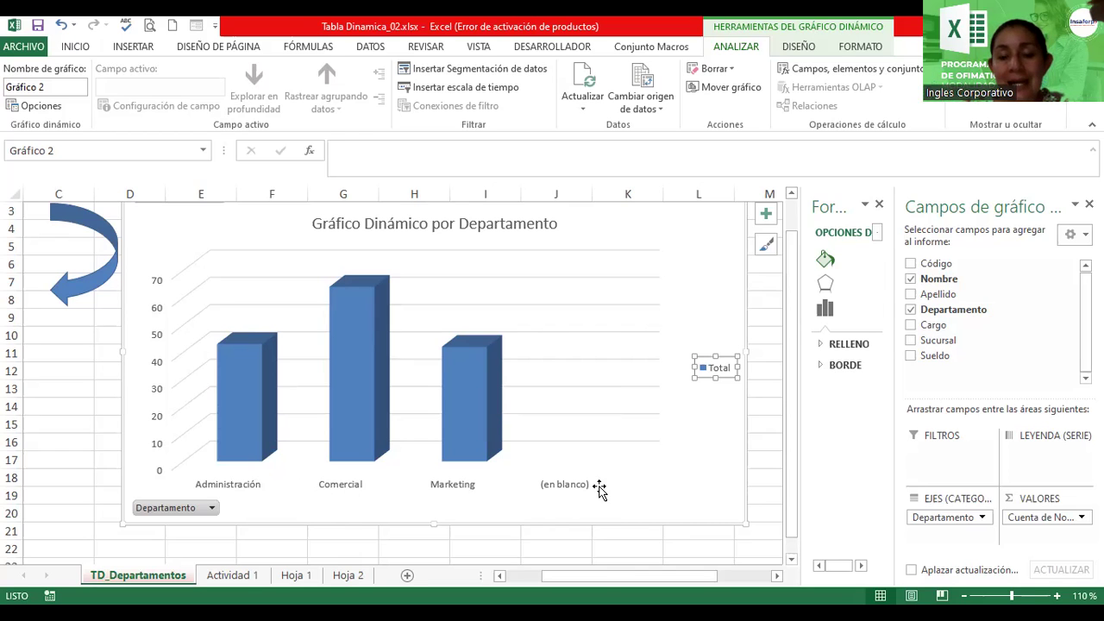
pyautogui.moveTo(611, 578); pyautogui.dragTo(550, 585)
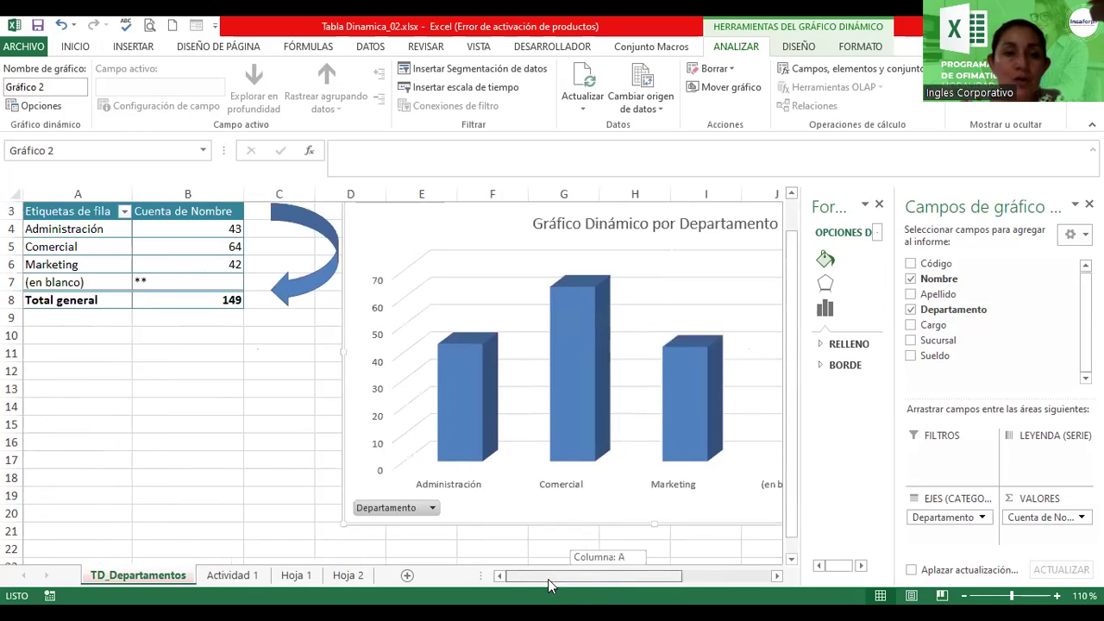
# - Check the Administración, Comercial, Marketing and (en blanco) rows, then open the chart's Departamento filter list
pyautogui.click(55, 228)
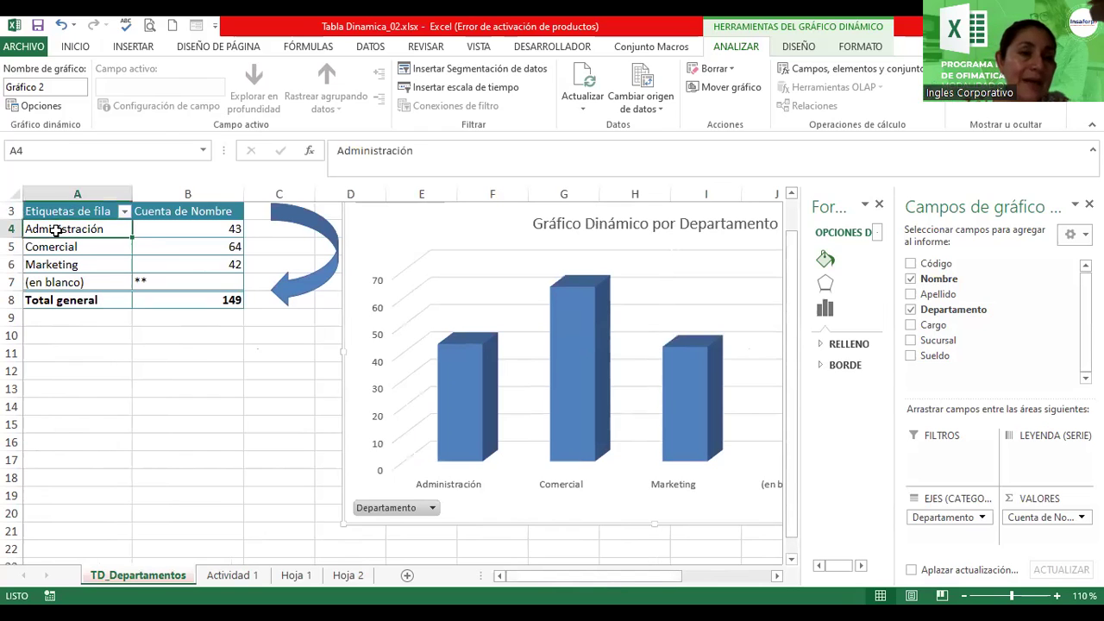
pyautogui.click(45, 249)
pyautogui.click(47, 265)
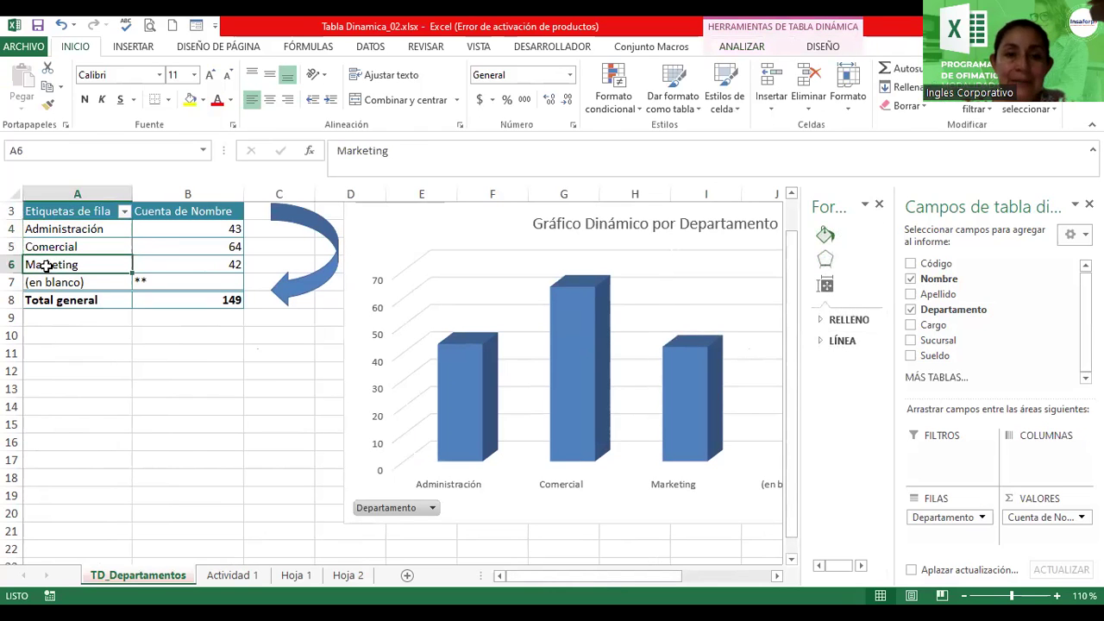
pyautogui.click(47, 283)
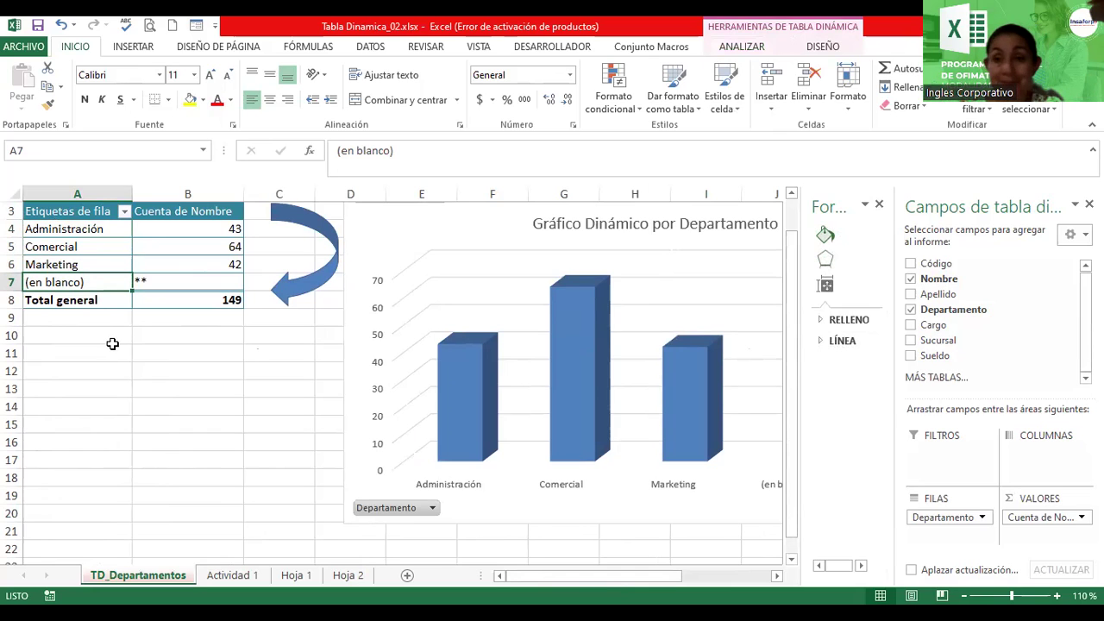
pyautogui.click(160, 283)
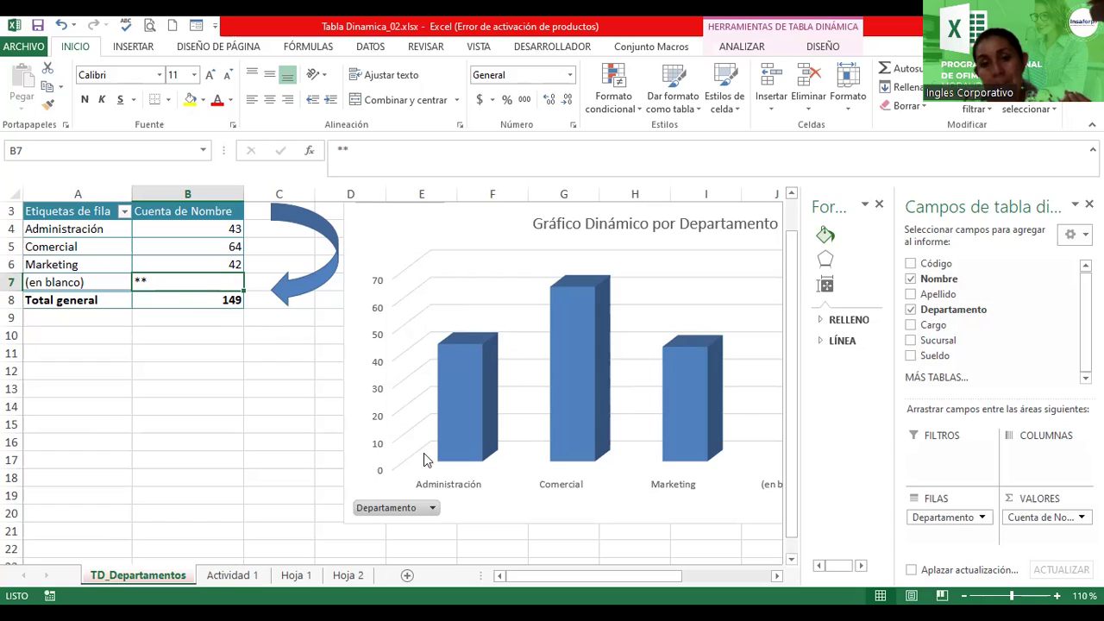
pyautogui.moveTo(552, 576); pyautogui.dragTo(594, 576)
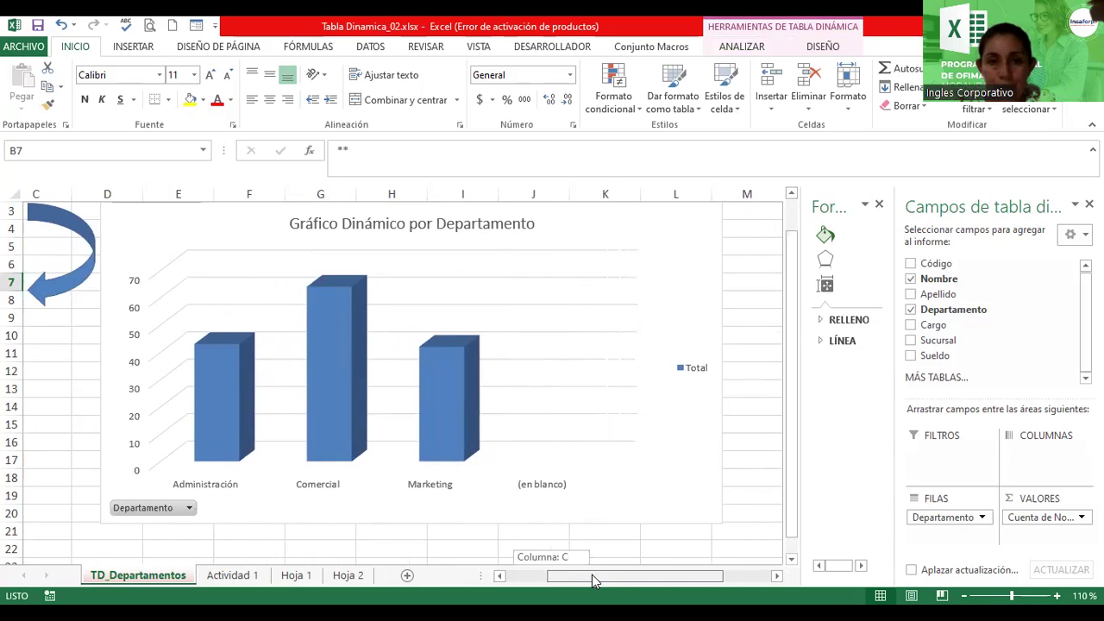
pyautogui.moveTo(594, 576); pyautogui.dragTo(587, 576)
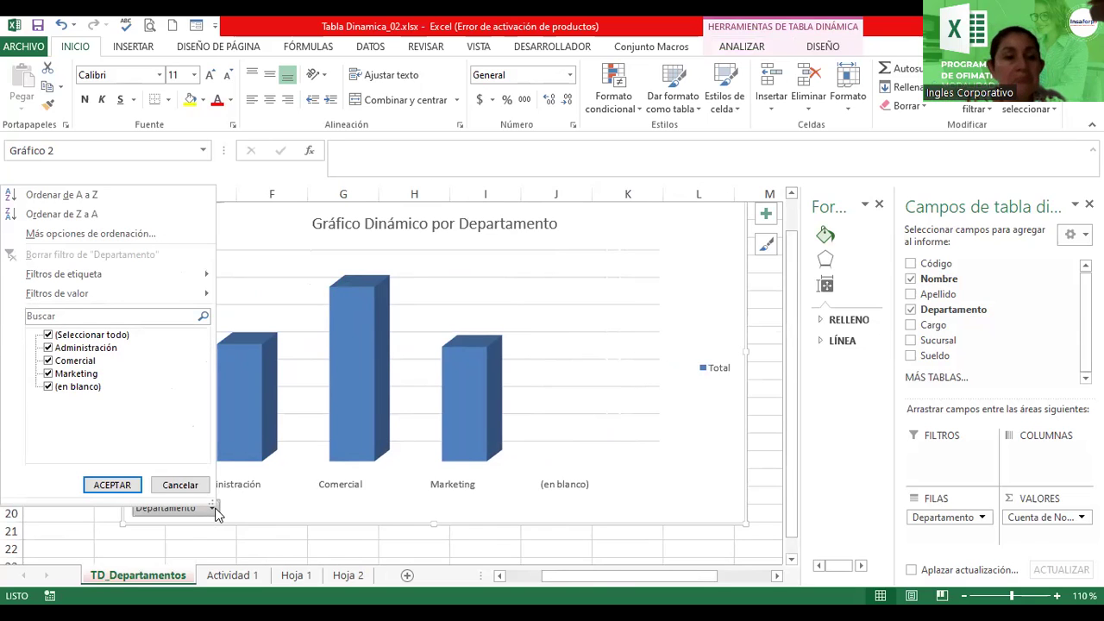
# - Uncheck (en blanco) in the Departamento filter and apply it
pyautogui.click(47, 387)
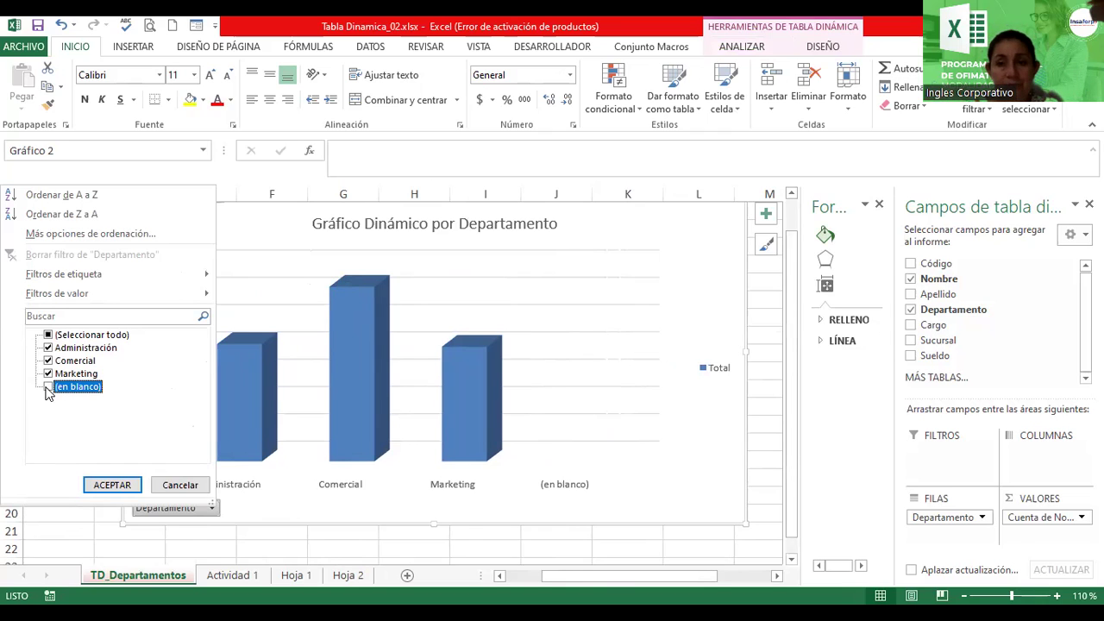
pyautogui.click(119, 485)
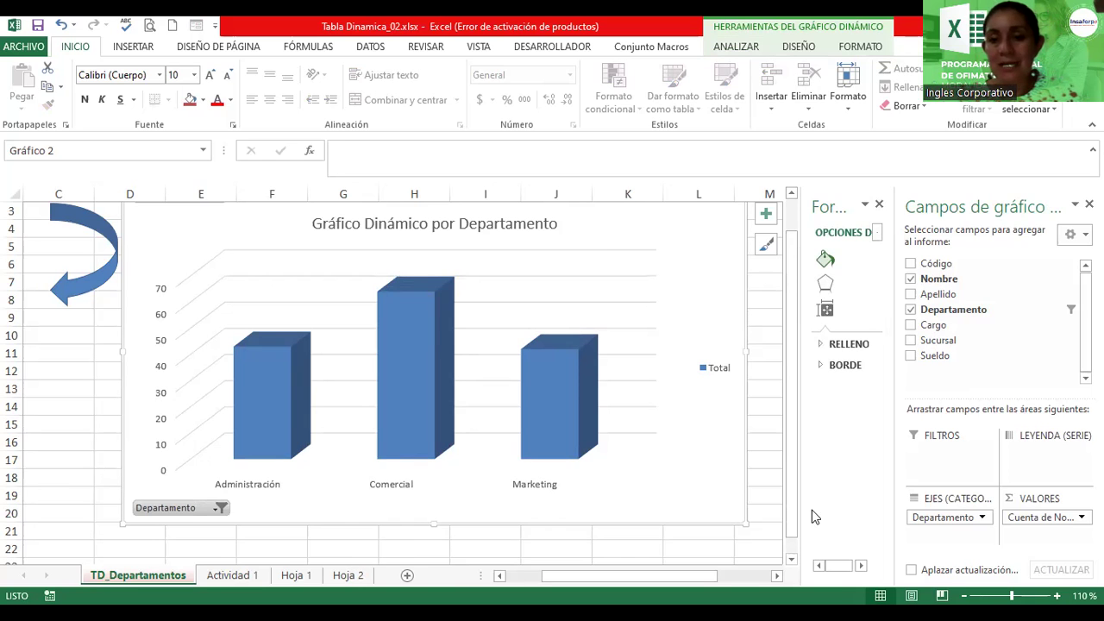
# - Apply a red palette from Cambiar colores to the pivot chart's department columns
pyautogui.click(964, 595)
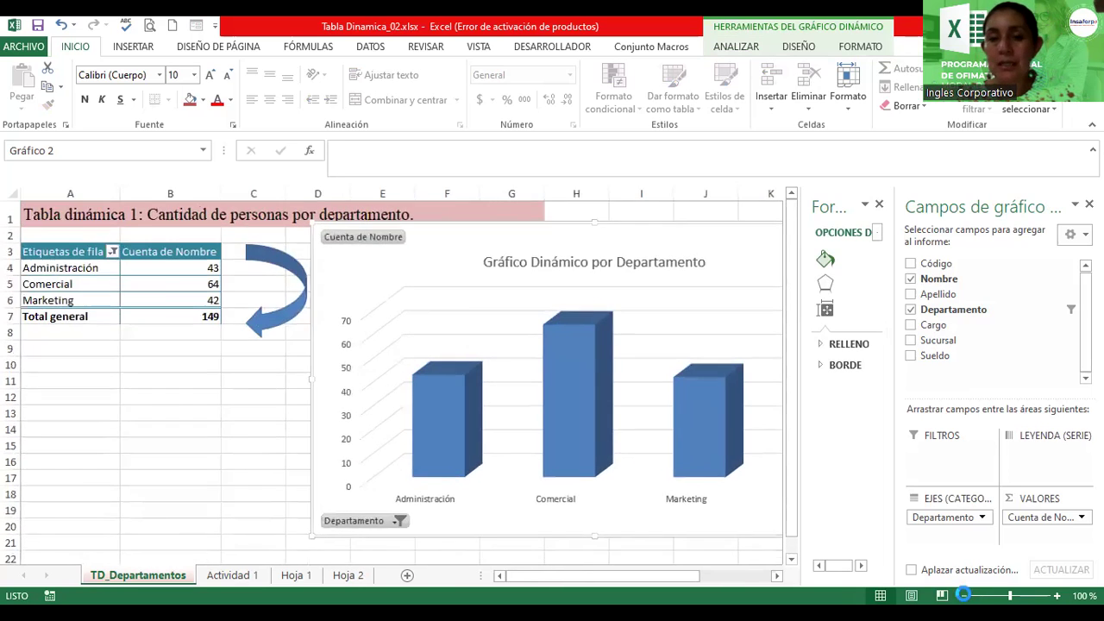
pyautogui.click(963, 595)
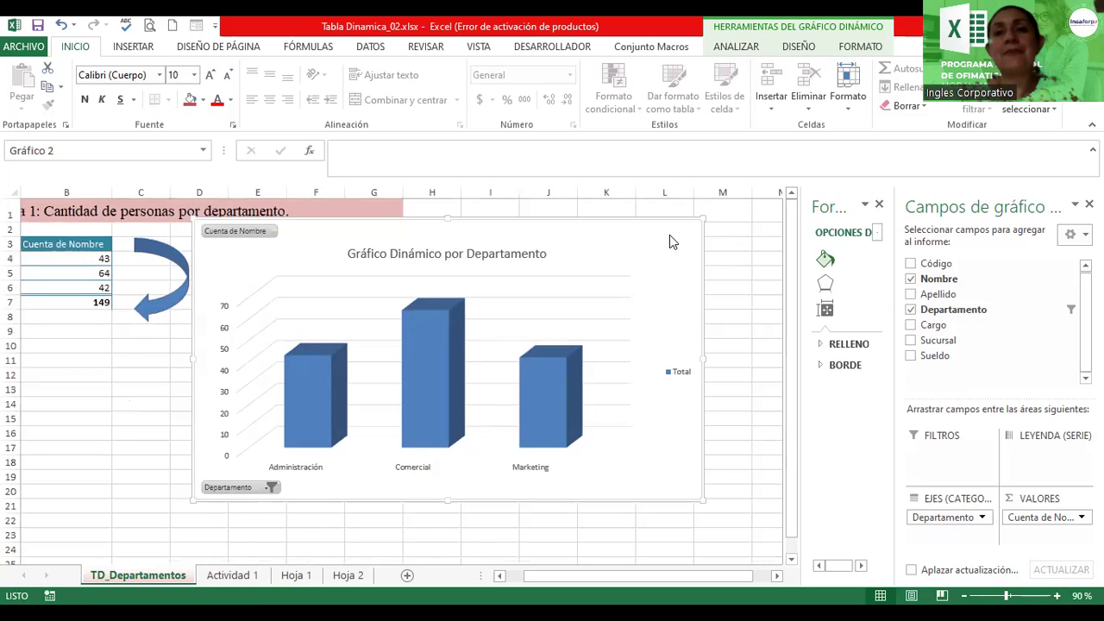
pyautogui.click(808, 52)
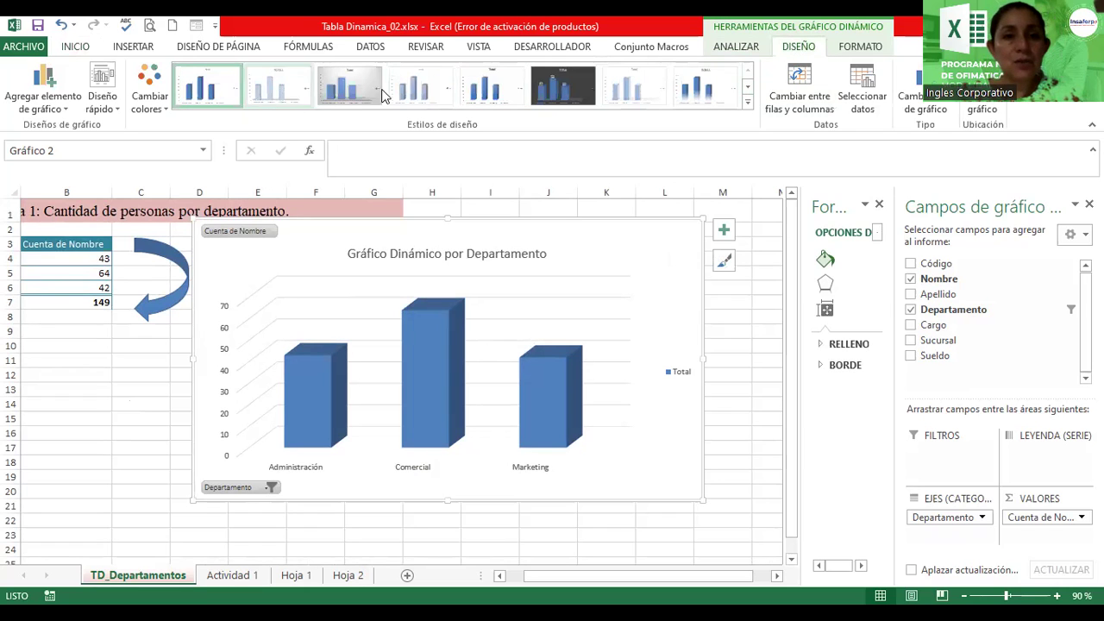
pyautogui.click(151, 103)
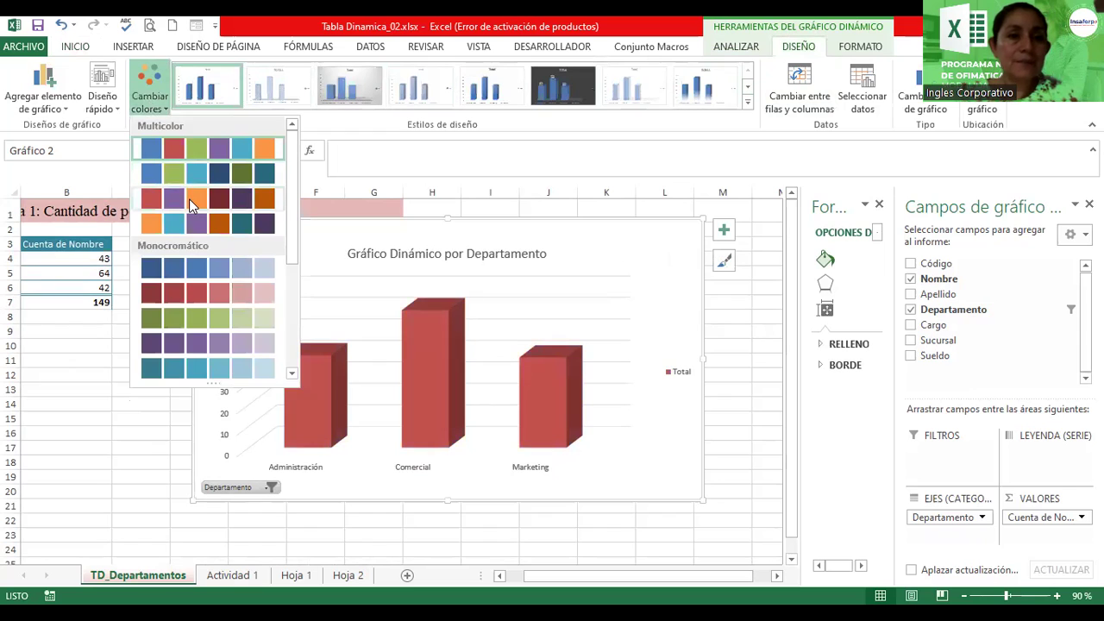
pyautogui.click(207, 292)
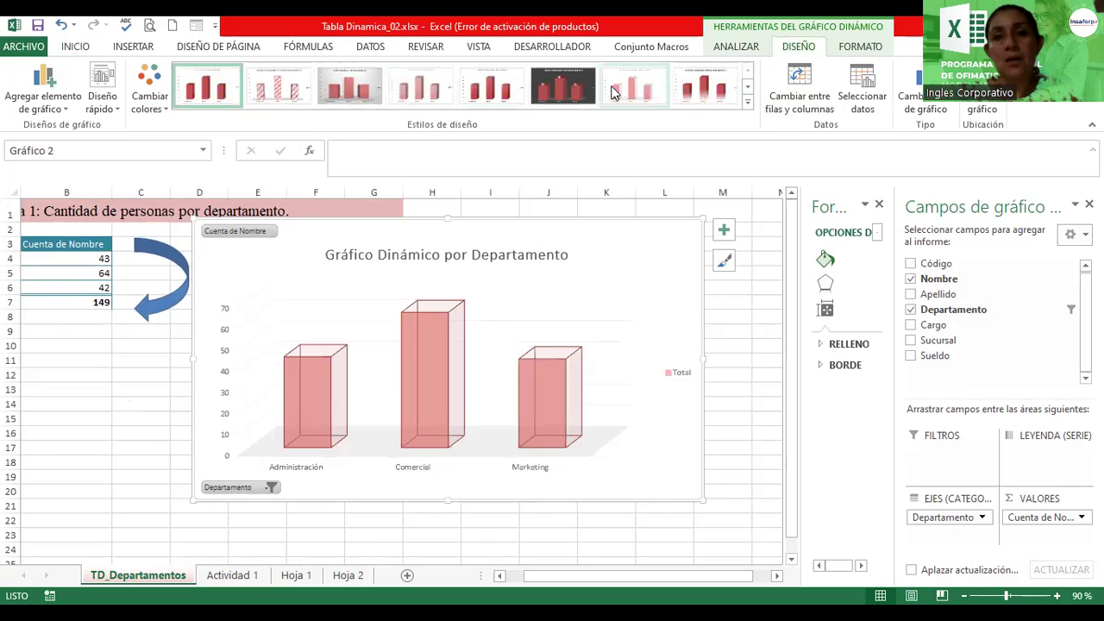
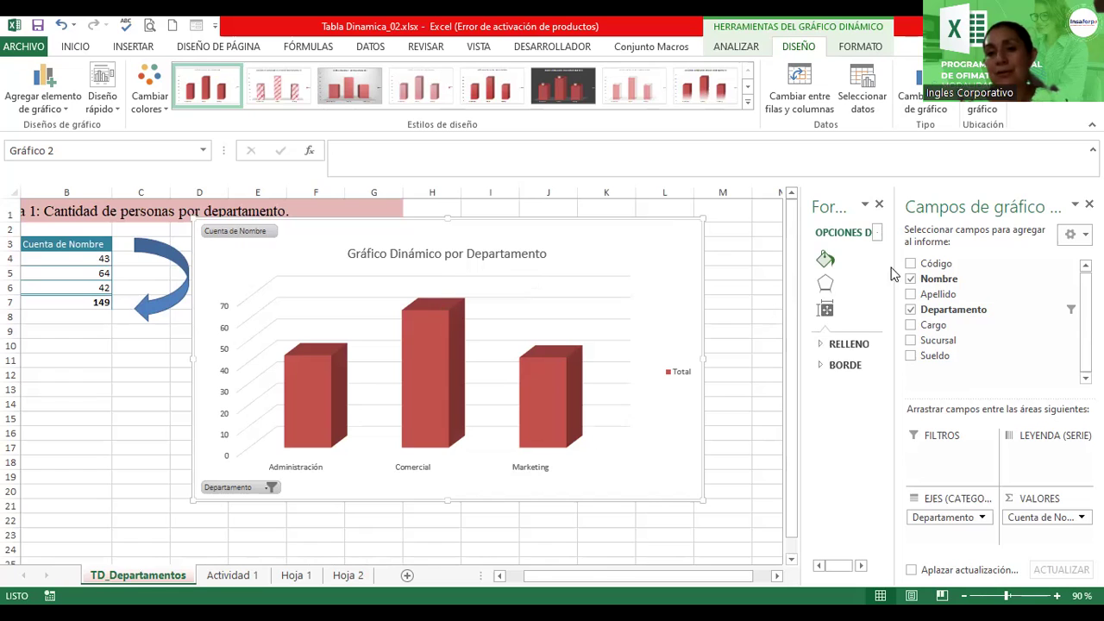
# - Widen the Format pane and select the chart columns to show their series formatting options
pyautogui.click(802, 299)
pyautogui.moveTo(802, 299); pyautogui.dragTo(759, 300)
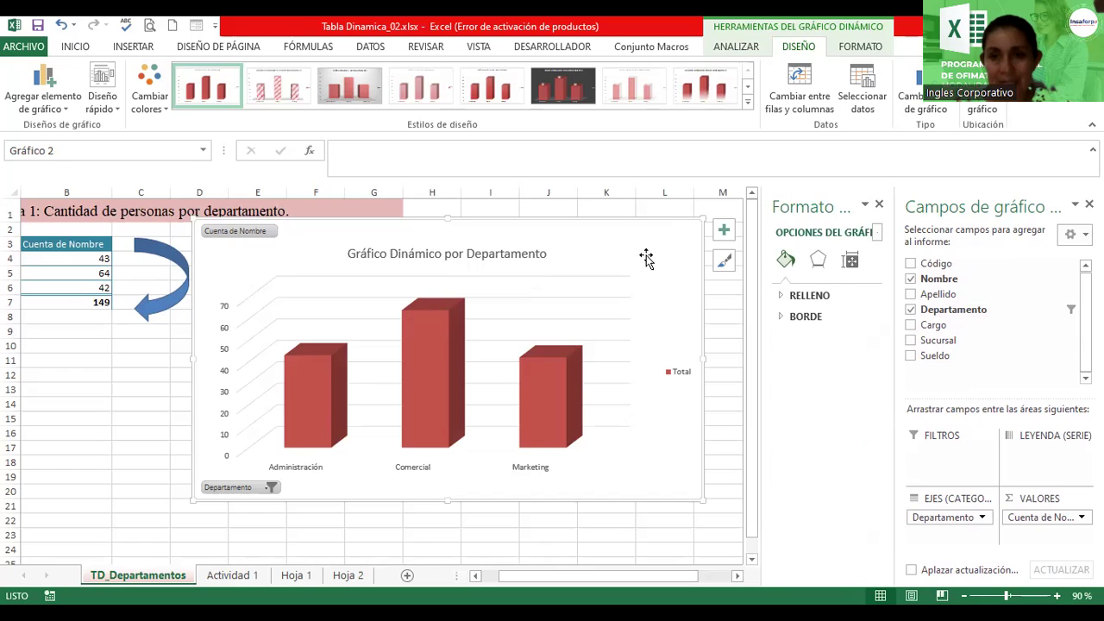
pyautogui.moveTo(763, 314); pyautogui.dragTo(691, 322)
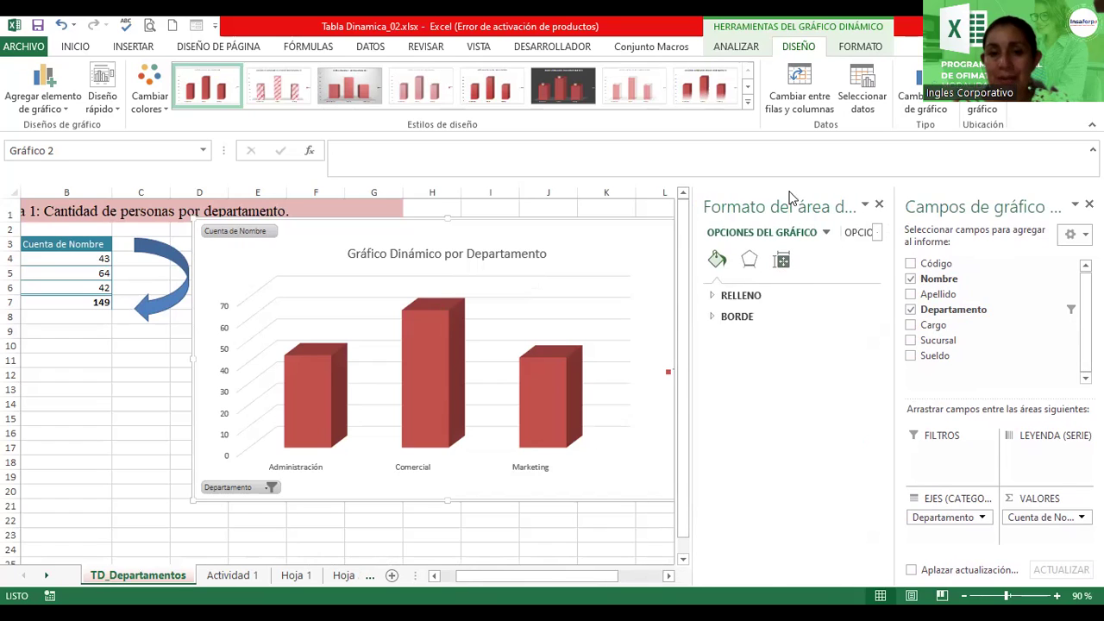
pyautogui.click(553, 384)
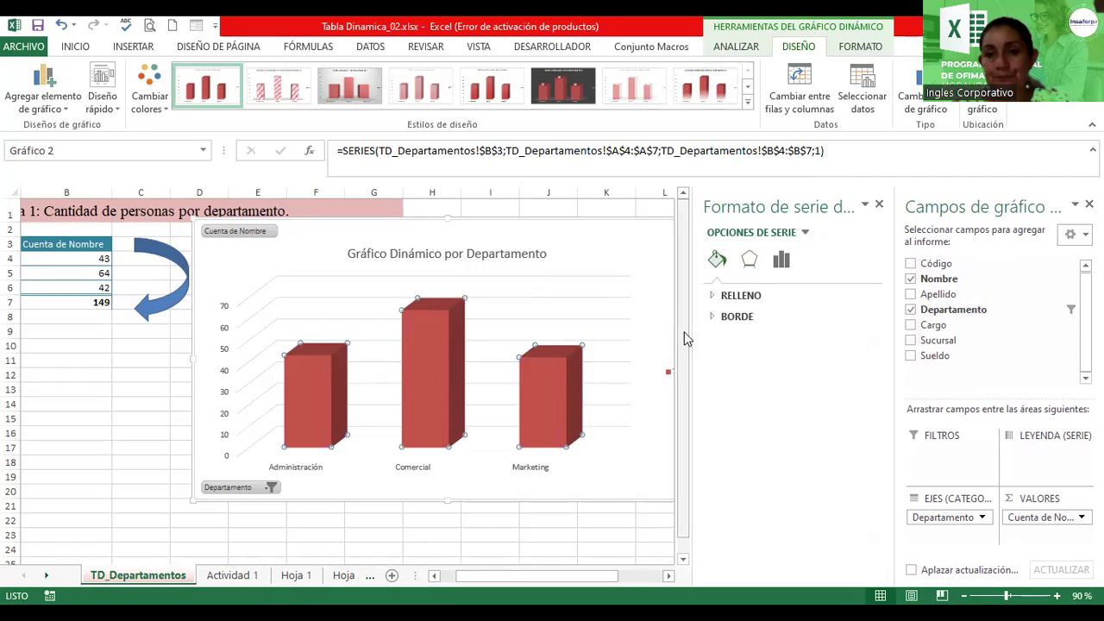
# - Compare the box and pyramid column shapes, settling on Cilíndrico columns
pyautogui.click(782, 262)
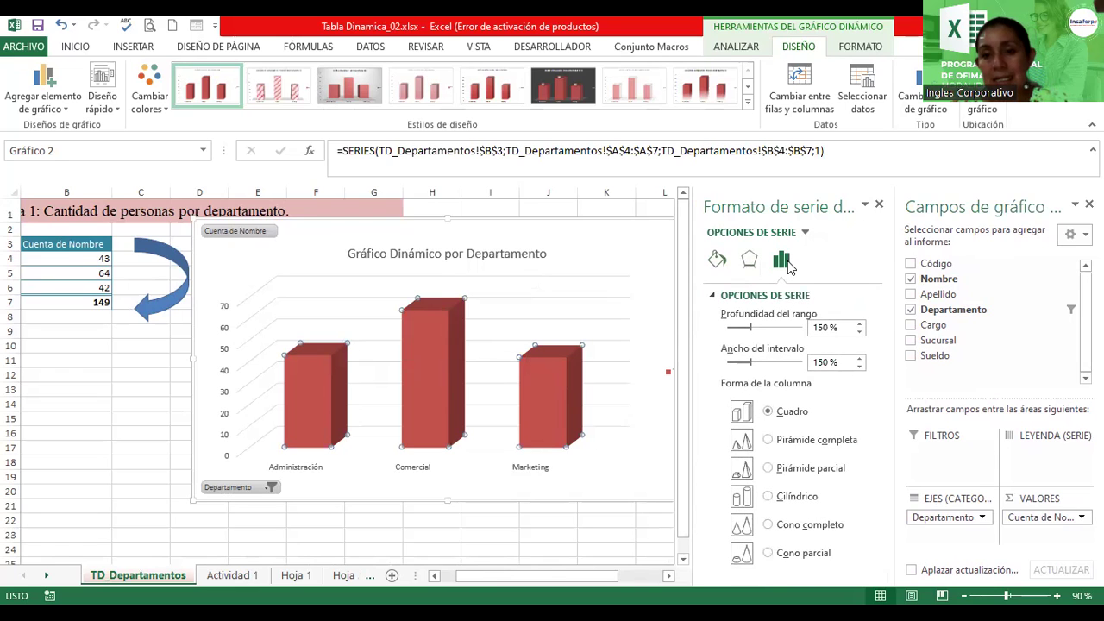
pyautogui.click(768, 440)
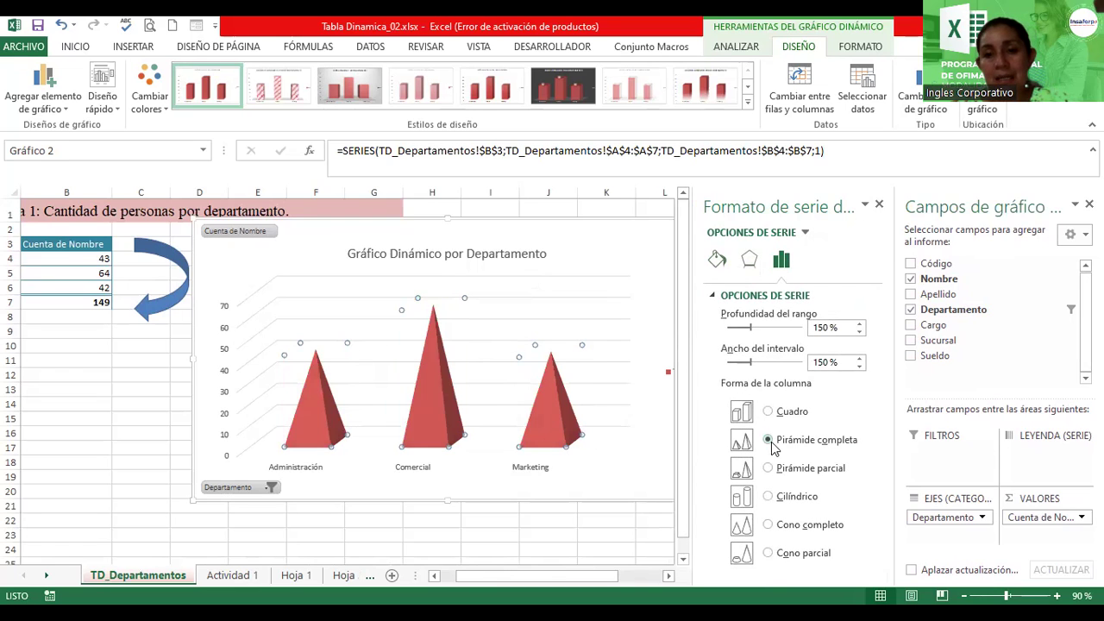
pyautogui.click(768, 468)
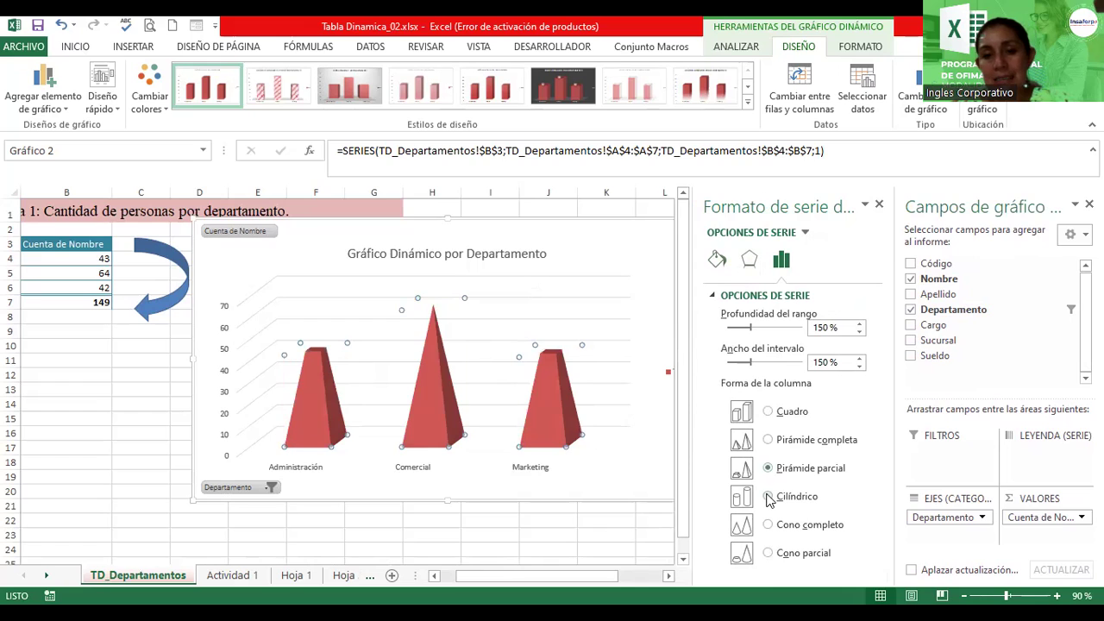
pyautogui.click(767, 496)
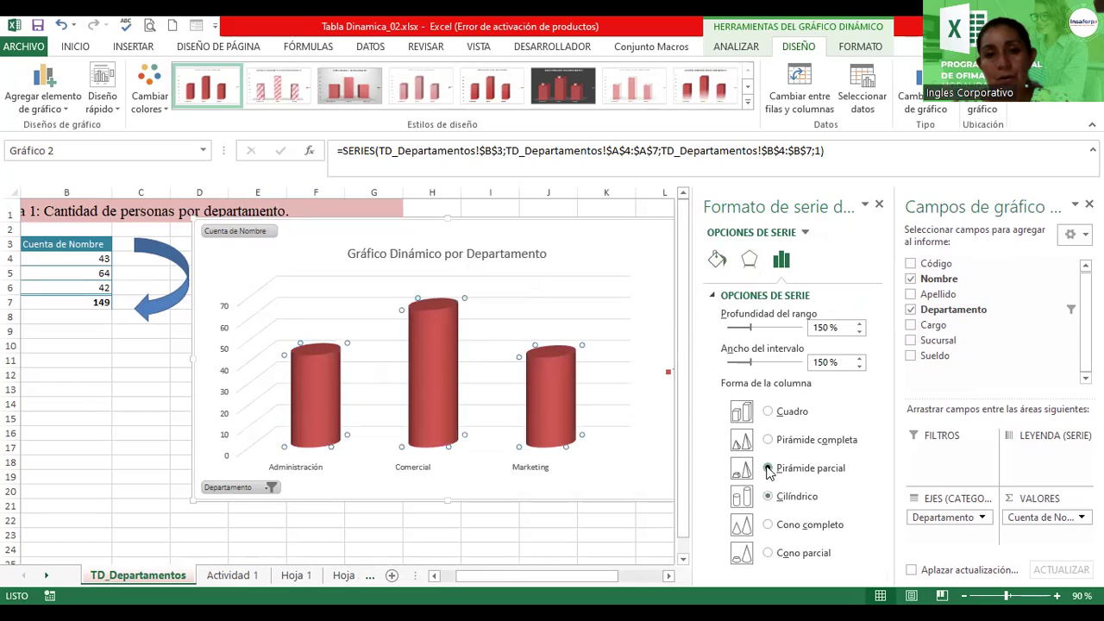
pyautogui.click(767, 468)
pyautogui.click(768, 440)
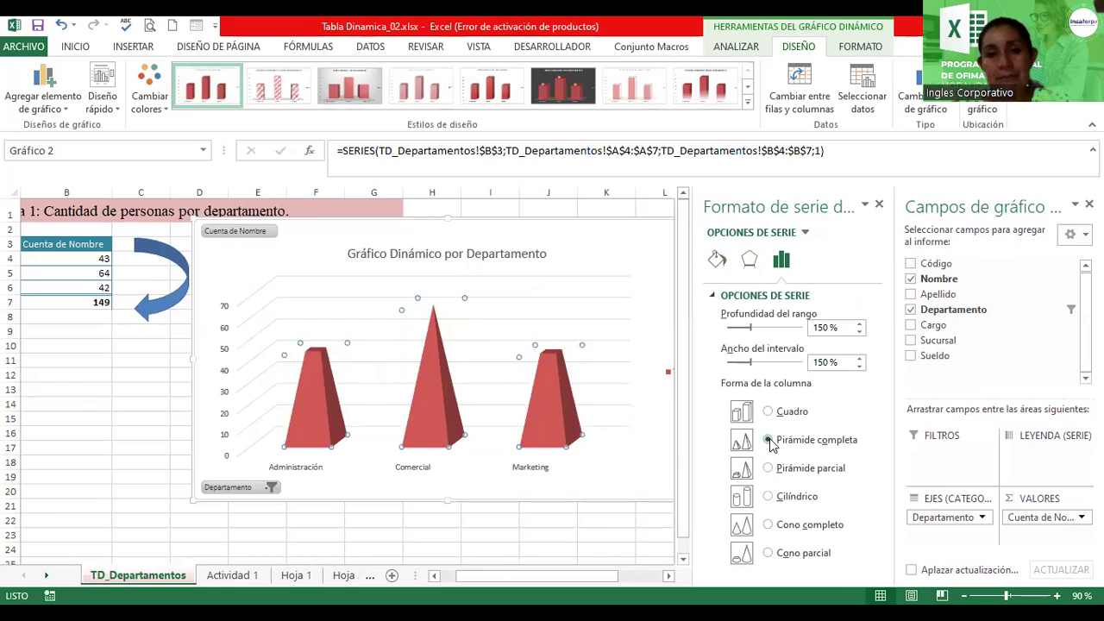
pyautogui.click(768, 411)
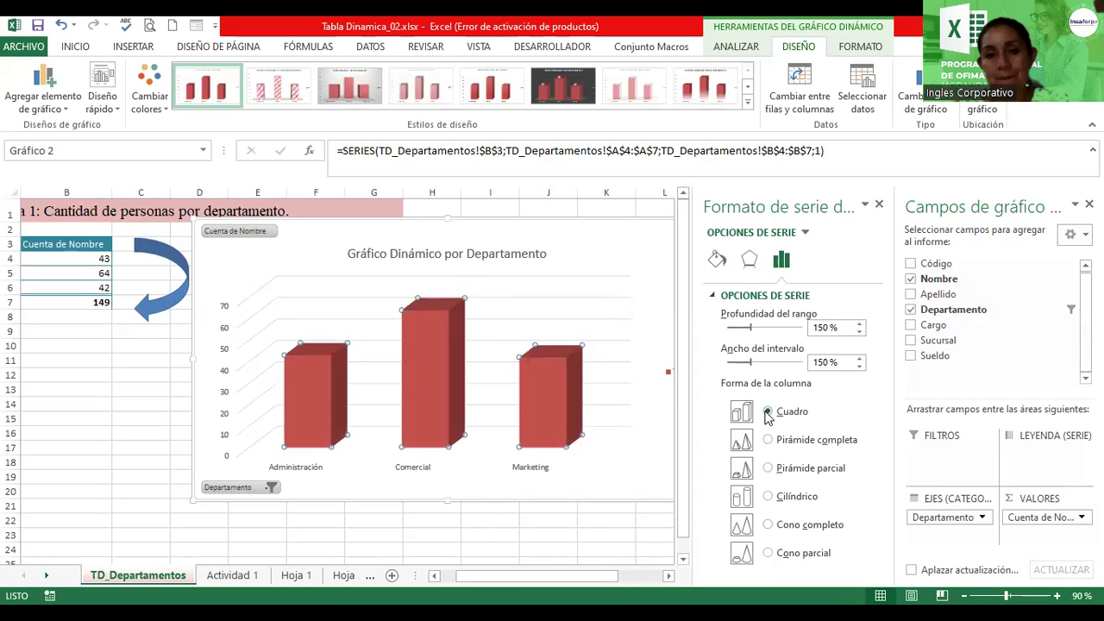
pyautogui.click(768, 440)
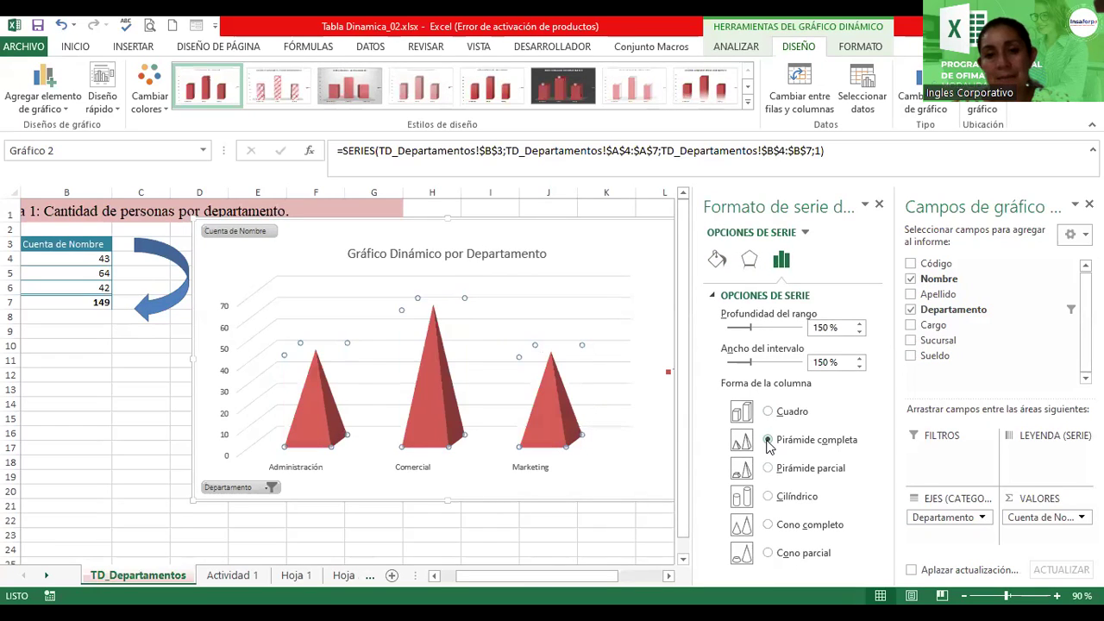
pyautogui.click(768, 469)
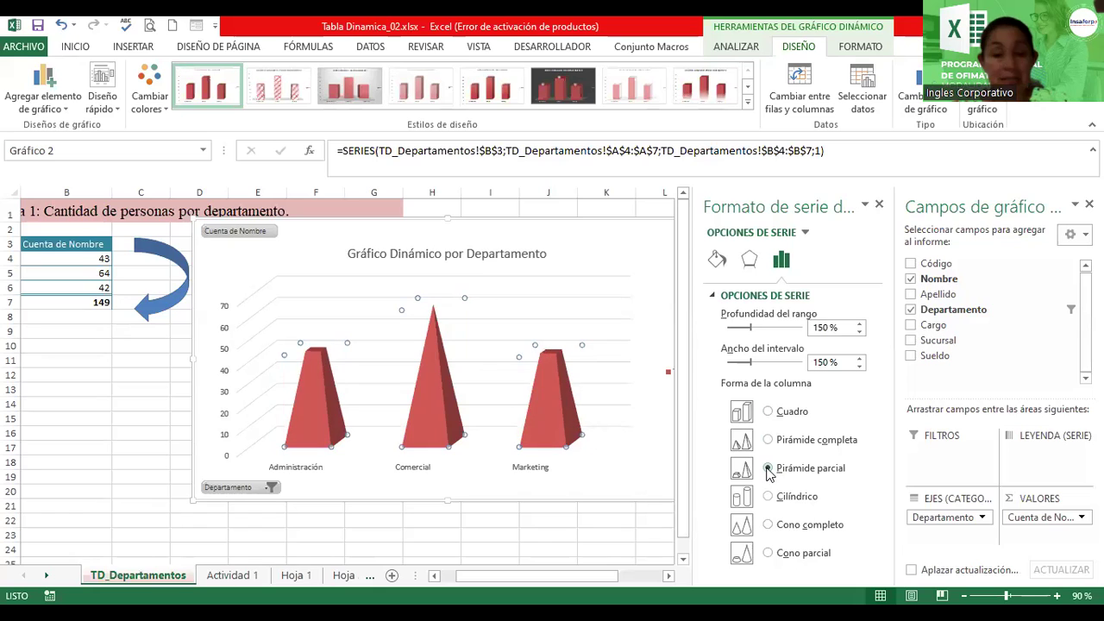
pyautogui.click(769, 497)
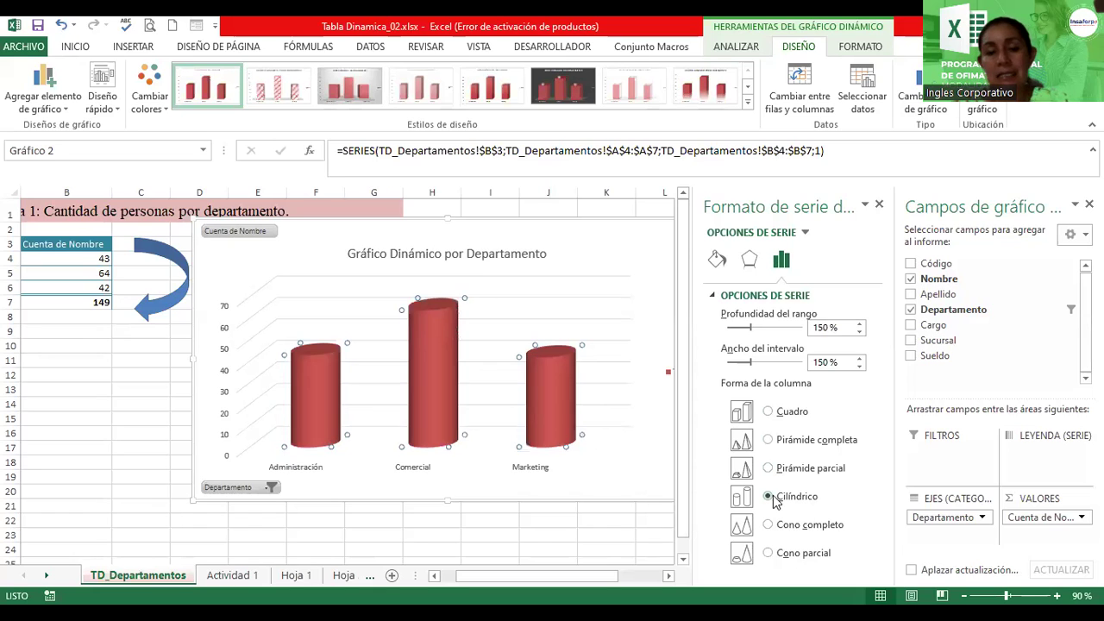
# - Apply the orange colour set and make the chart title bold at size 18
pyautogui.click(150, 104)
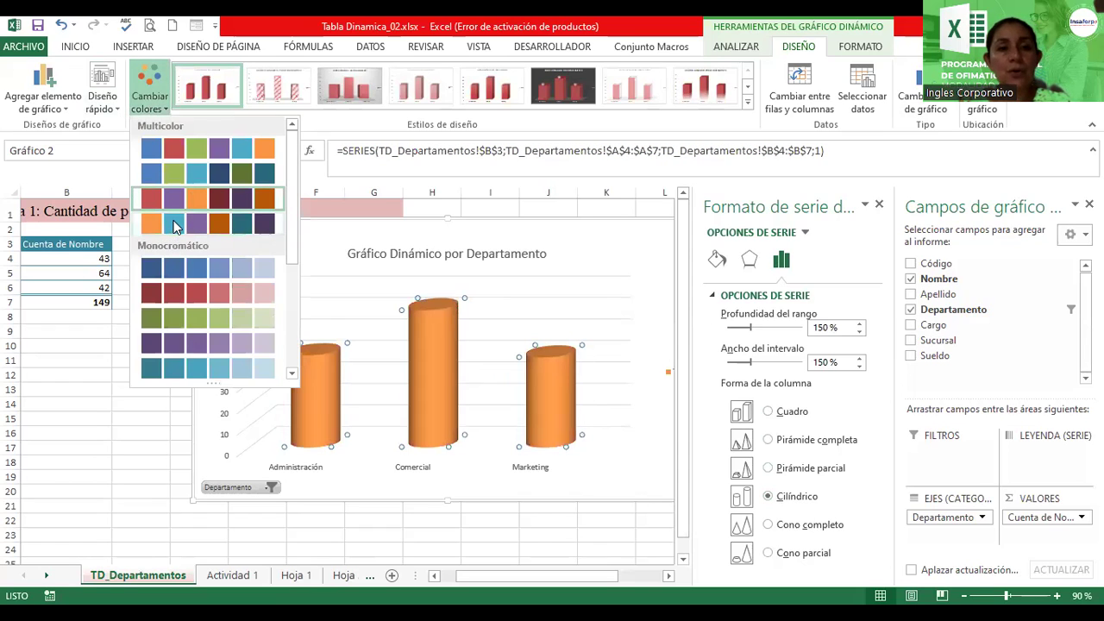
pyautogui.click(174, 226)
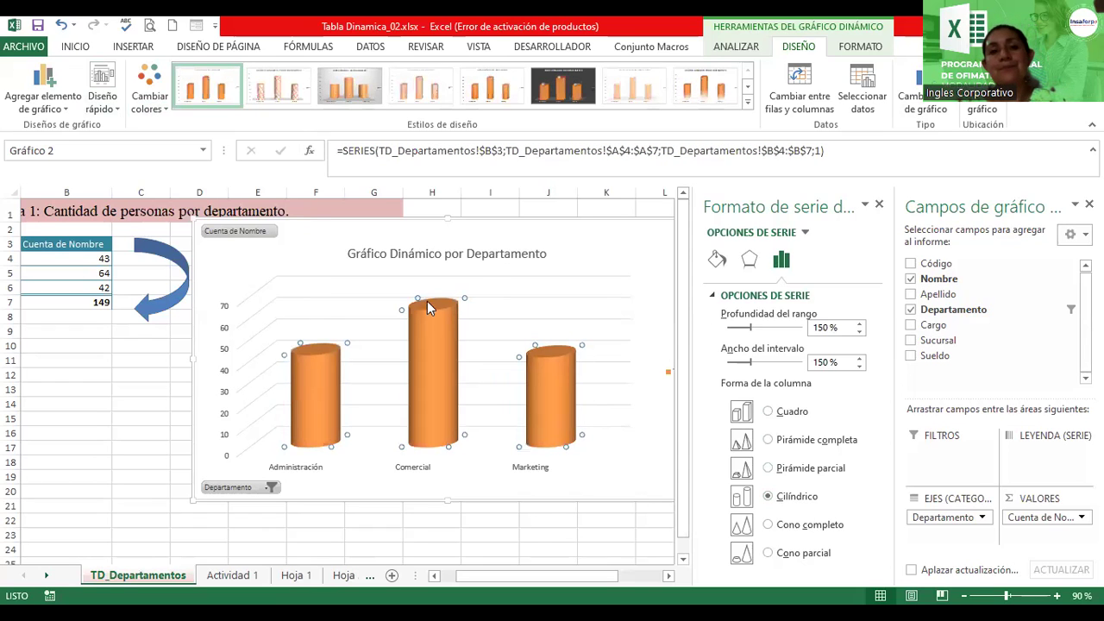
pyautogui.click(498, 259)
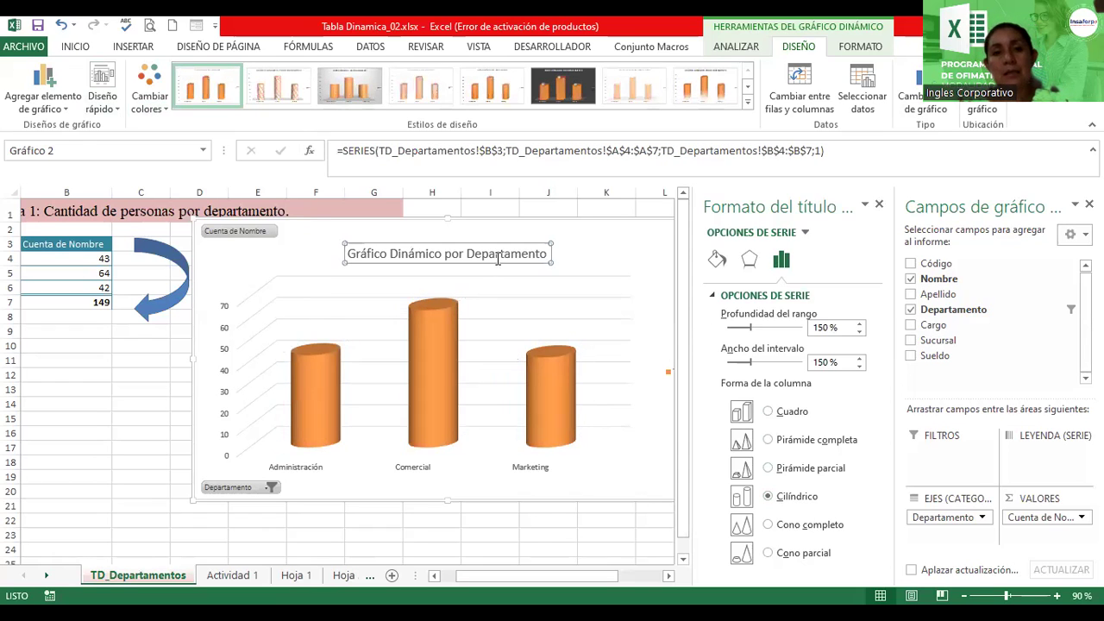
pyautogui.click(75, 46)
pyautogui.click(86, 100)
pyautogui.click(212, 76)
pyautogui.click(212, 76)
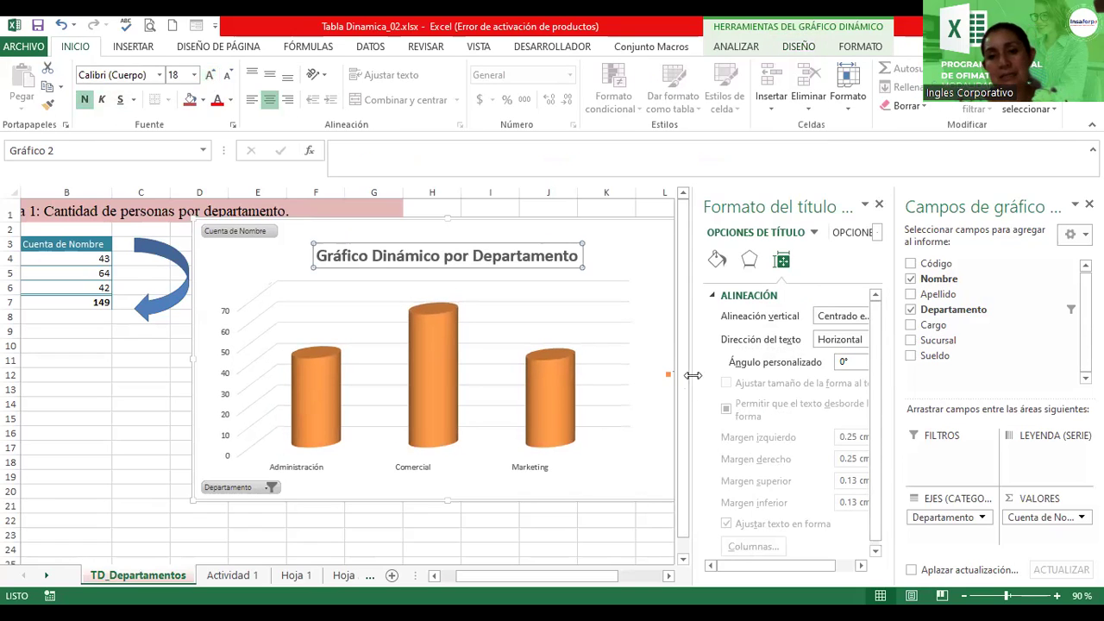
# - Make the department axis labels bold, dark-coloured and size 12
pyautogui.click(516, 465)
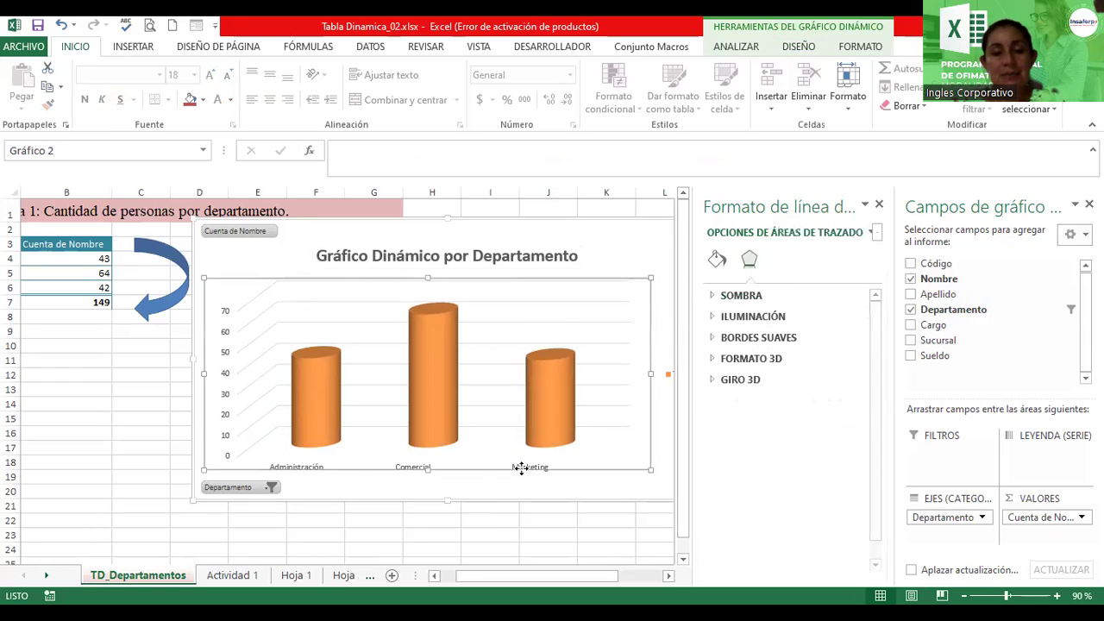
pyautogui.click(307, 467)
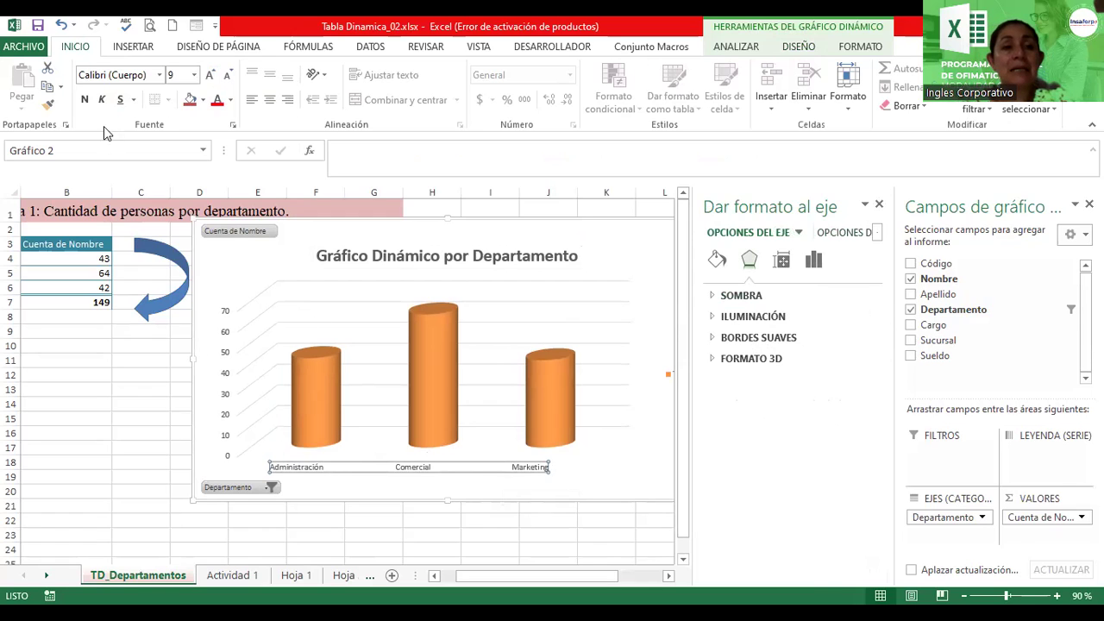
pyautogui.click(84, 101)
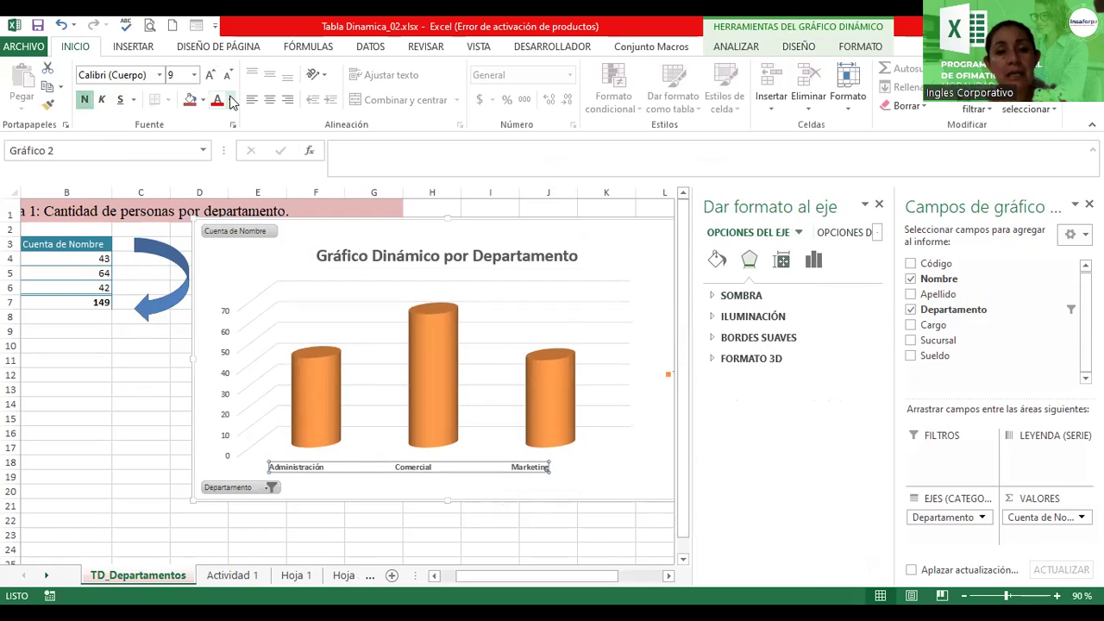
pyautogui.click(230, 101)
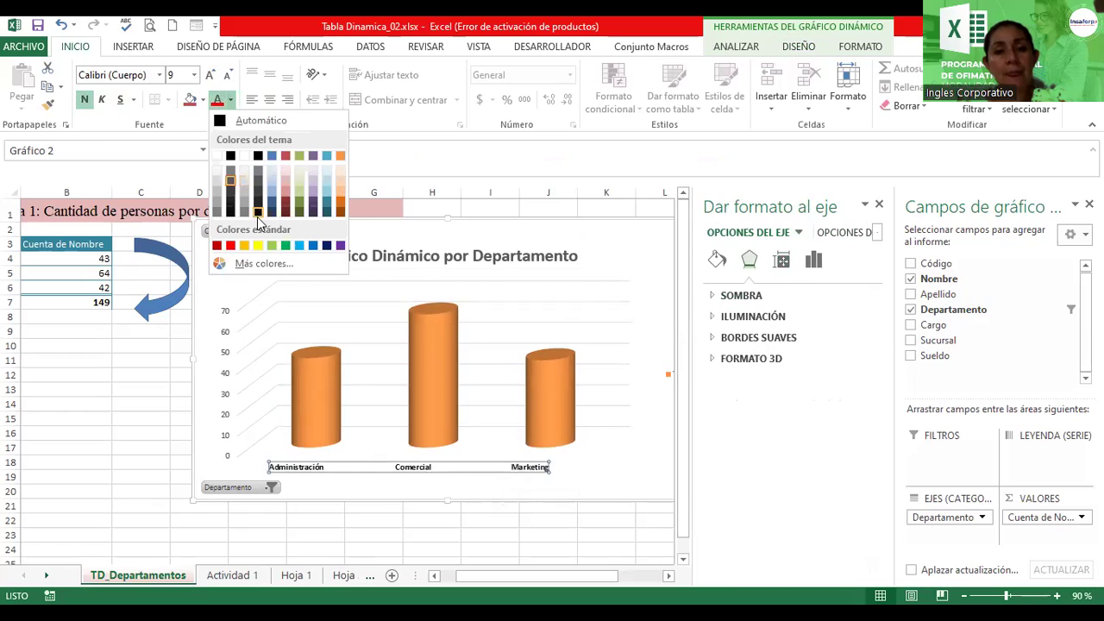
pyautogui.click(258, 213)
pyautogui.click(213, 76)
pyautogui.click(213, 76)
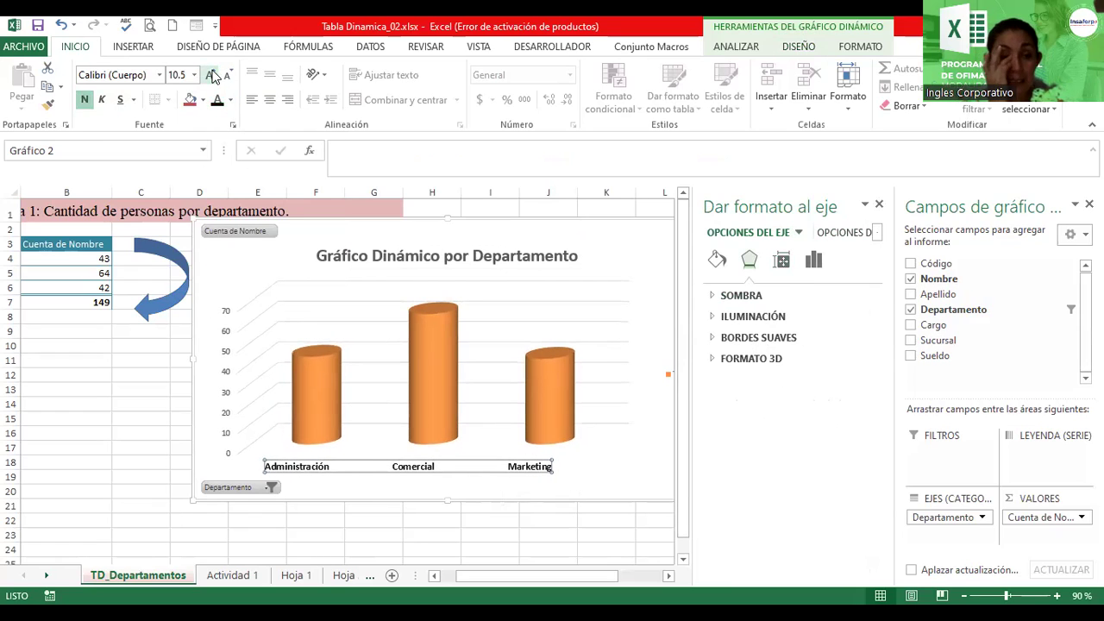
pyautogui.click(213, 76)
pyautogui.click(213, 76)
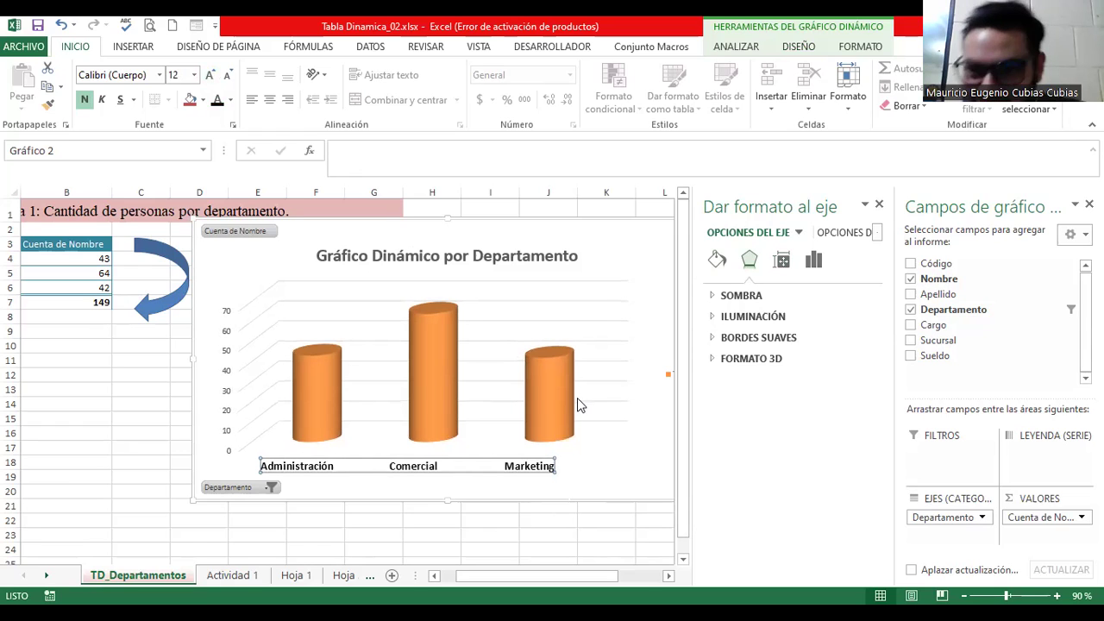
# - Reset the chart's data series with Restablecer para hacer coincidir el estilo from its shortcut menu
pyautogui.click(556, 384)
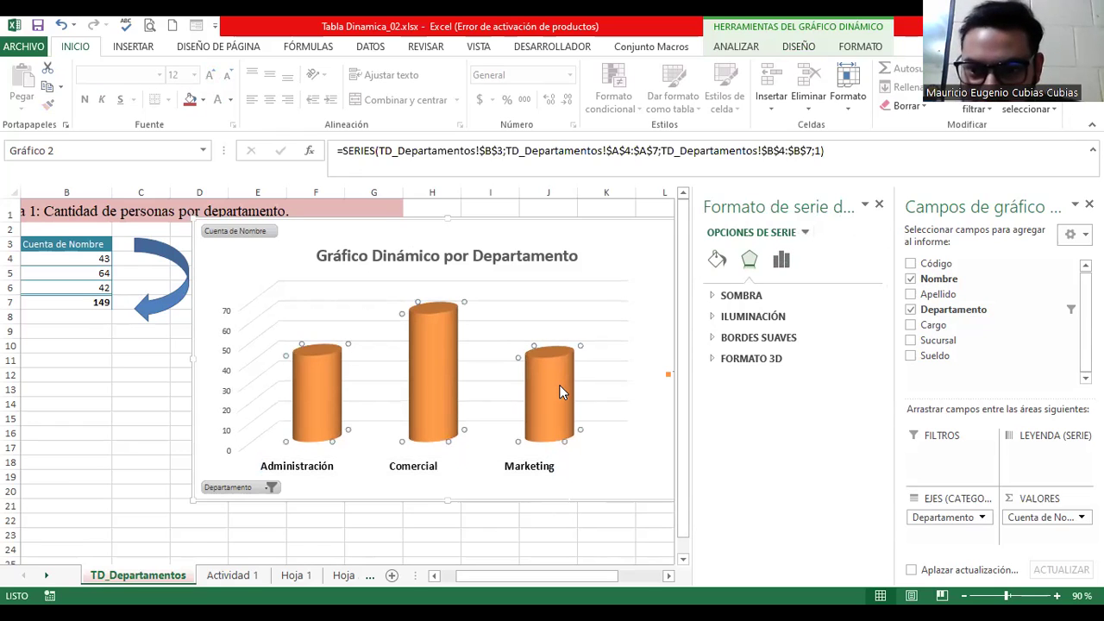
pyautogui.moveTo(547, 373)
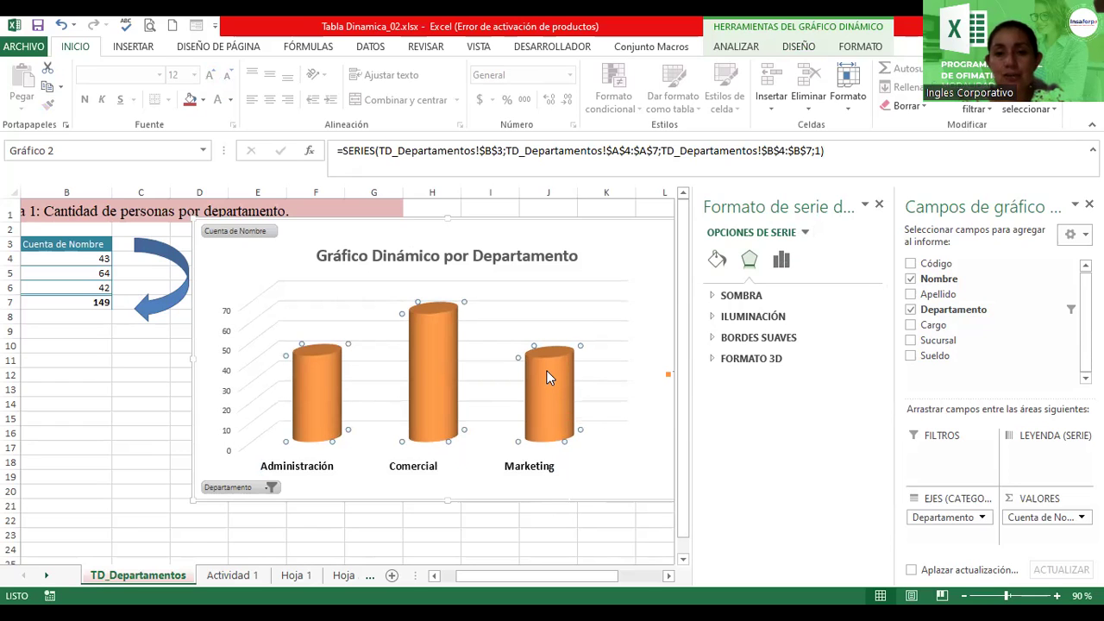
pyautogui.rightClick(548, 377)
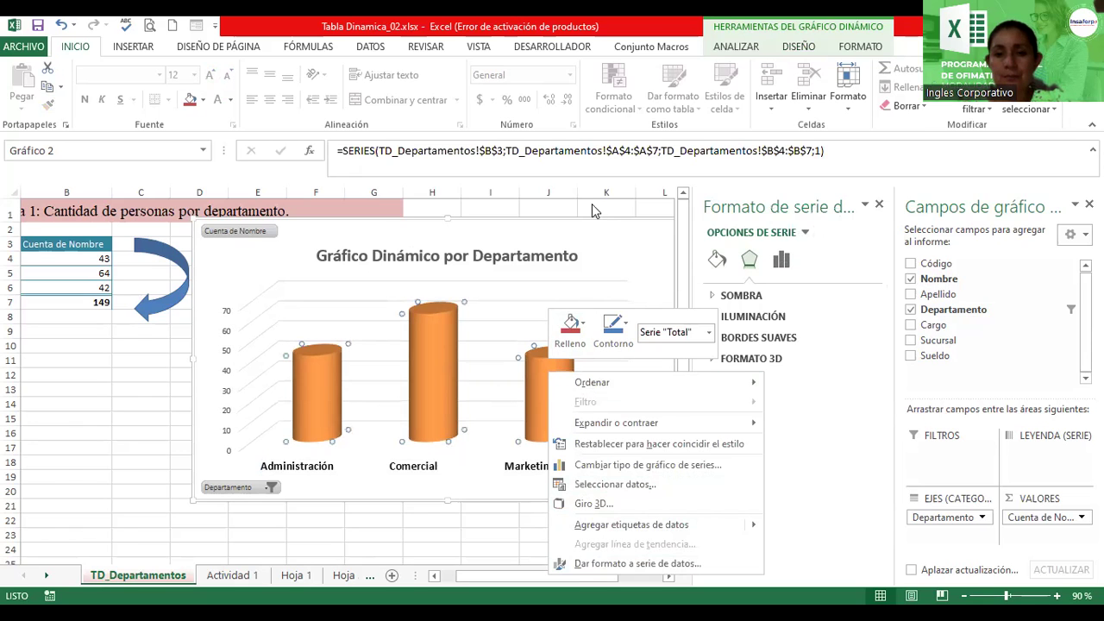
pyautogui.click(595, 444)
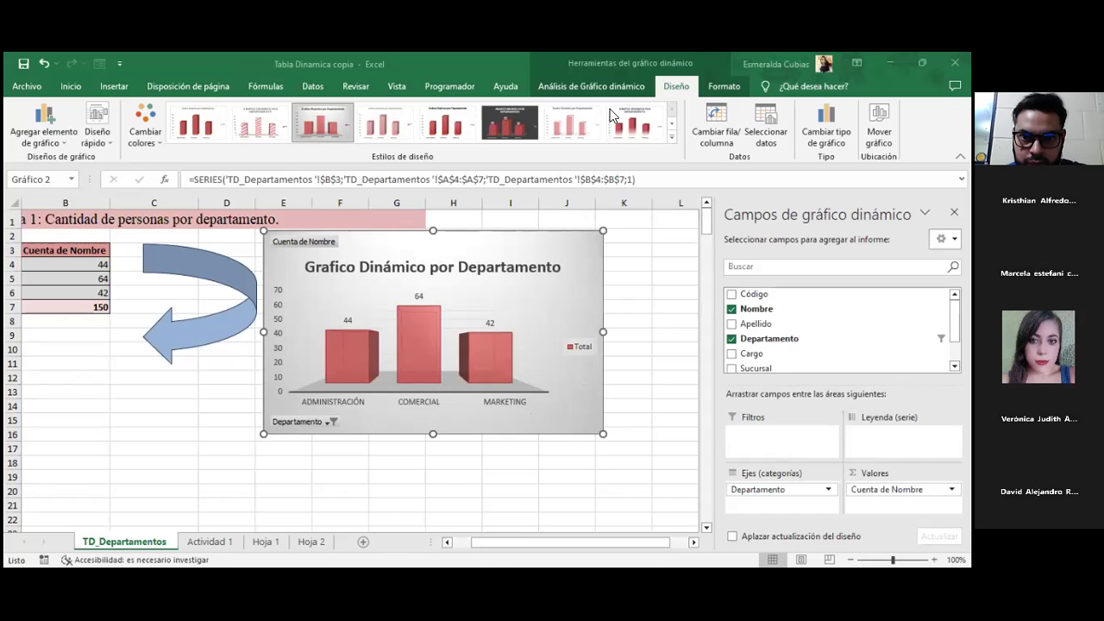
# - Open the plot area formatting options from the chart's shortcut menu
pyautogui.click(520, 332)
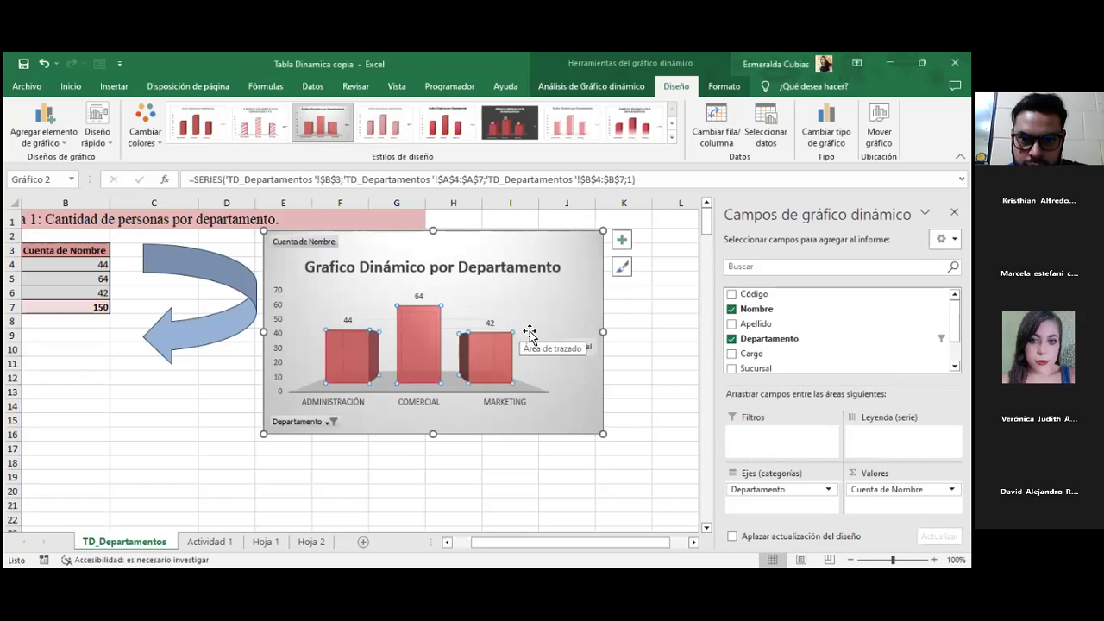
pyautogui.rightClick(544, 329)
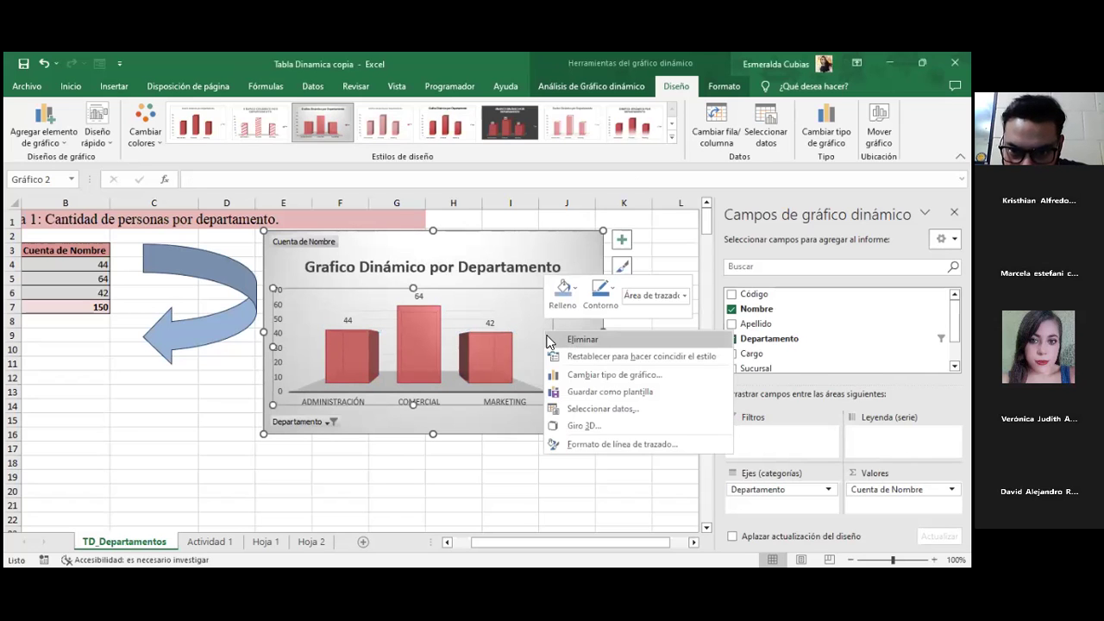
pyautogui.click(605, 445)
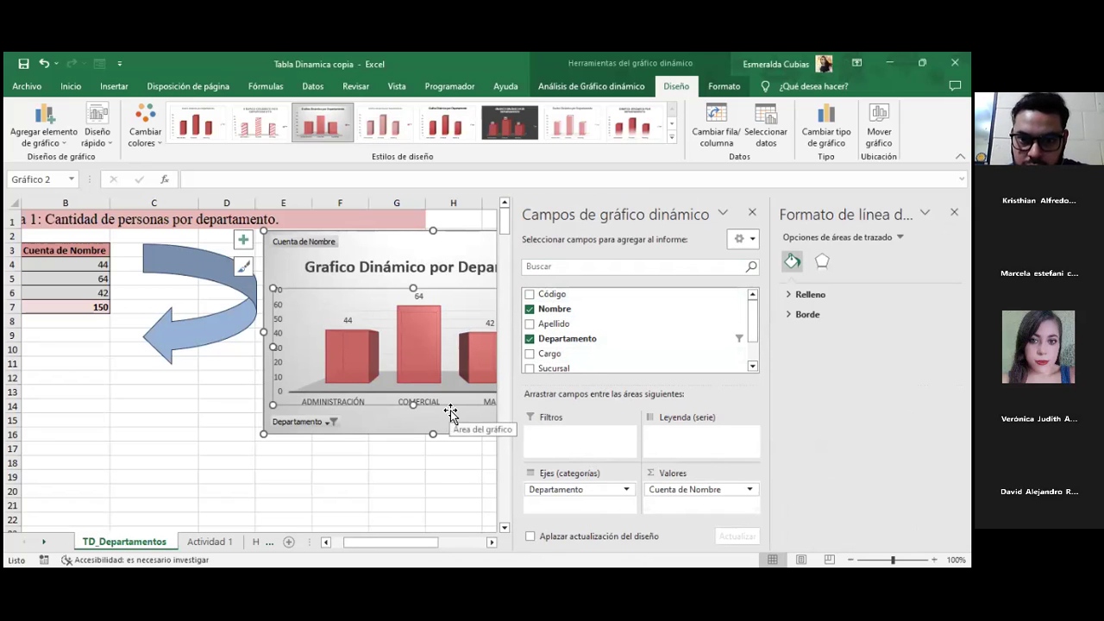
# - Close the Campos de gráfico dinámico list, widen the format pane and select the chart columns
pyautogui.click(754, 214)
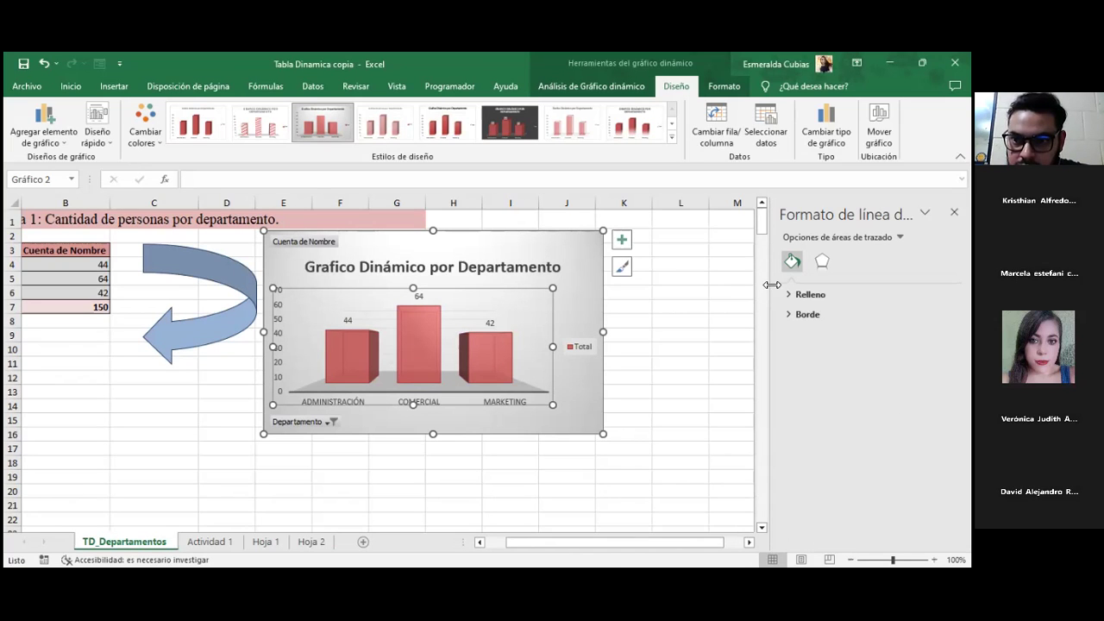
pyautogui.moveTo(769, 288); pyautogui.dragTo(736, 281)
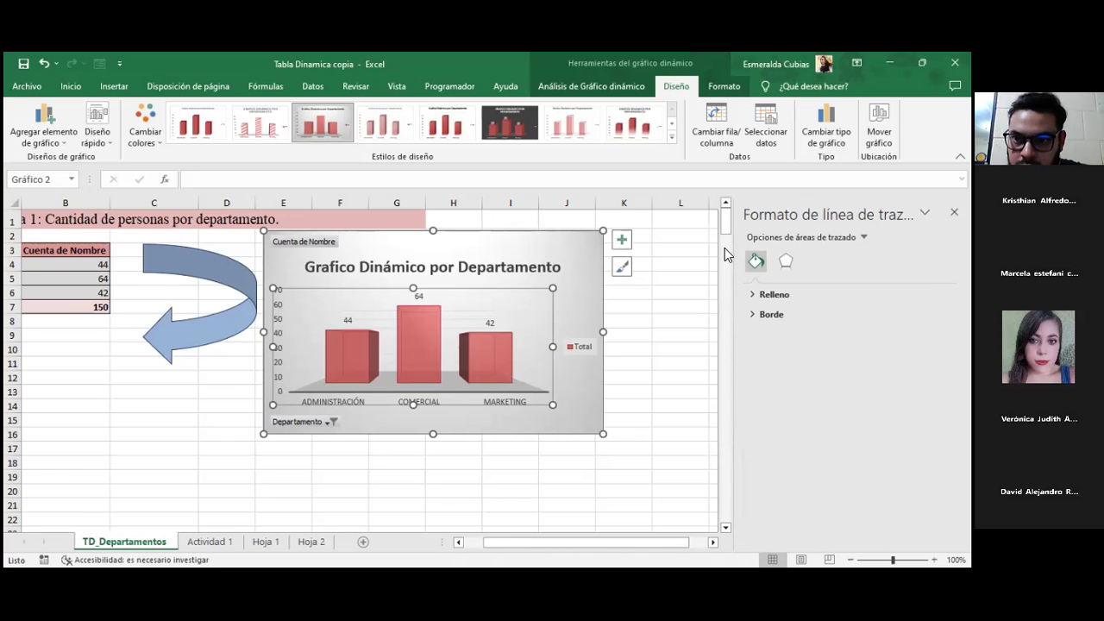
pyautogui.click(725, 247)
pyautogui.moveTo(546, 542); pyautogui.dragTo(473, 543)
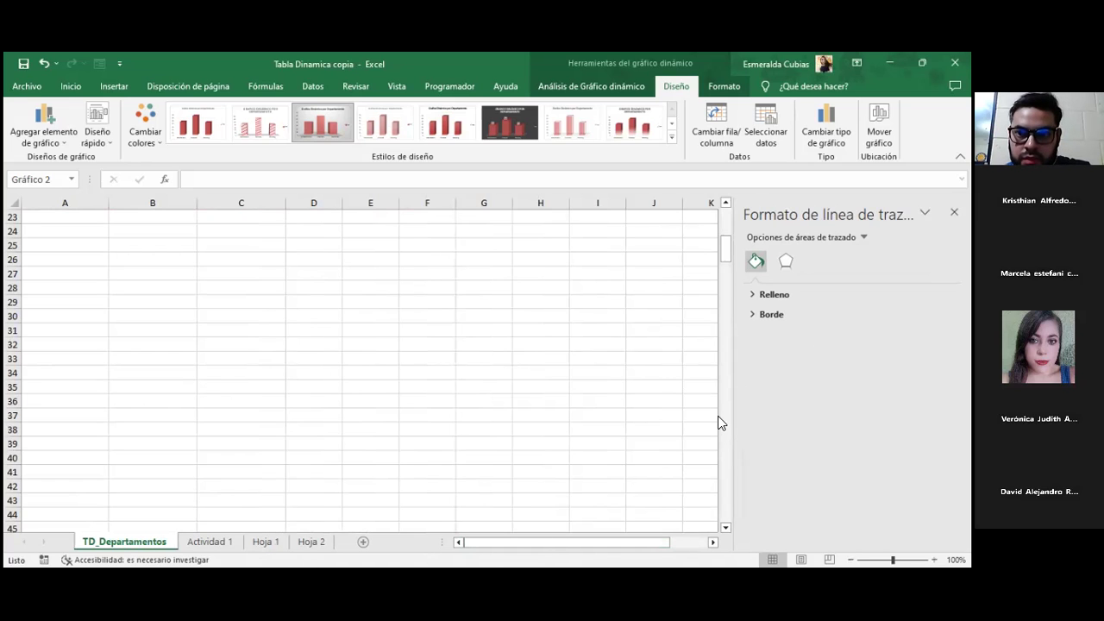
pyautogui.moveTo(728, 249); pyautogui.dragTo(727, 220)
pyautogui.click(560, 342)
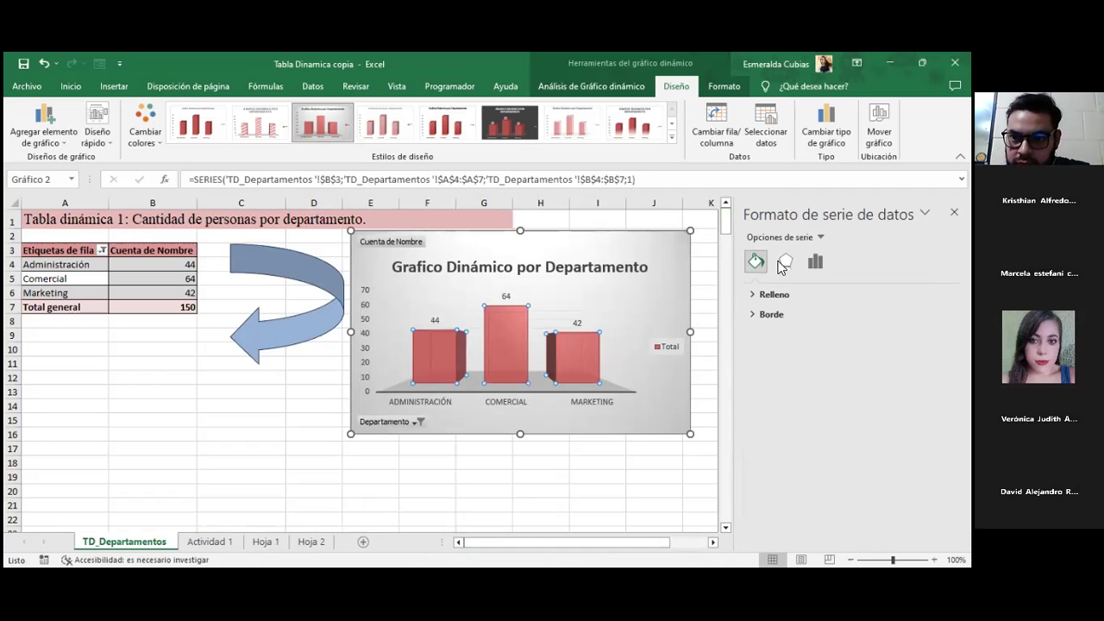
# - Under Forma de la columna, make the columns cylinders, then try full cones
pyautogui.click(816, 265)
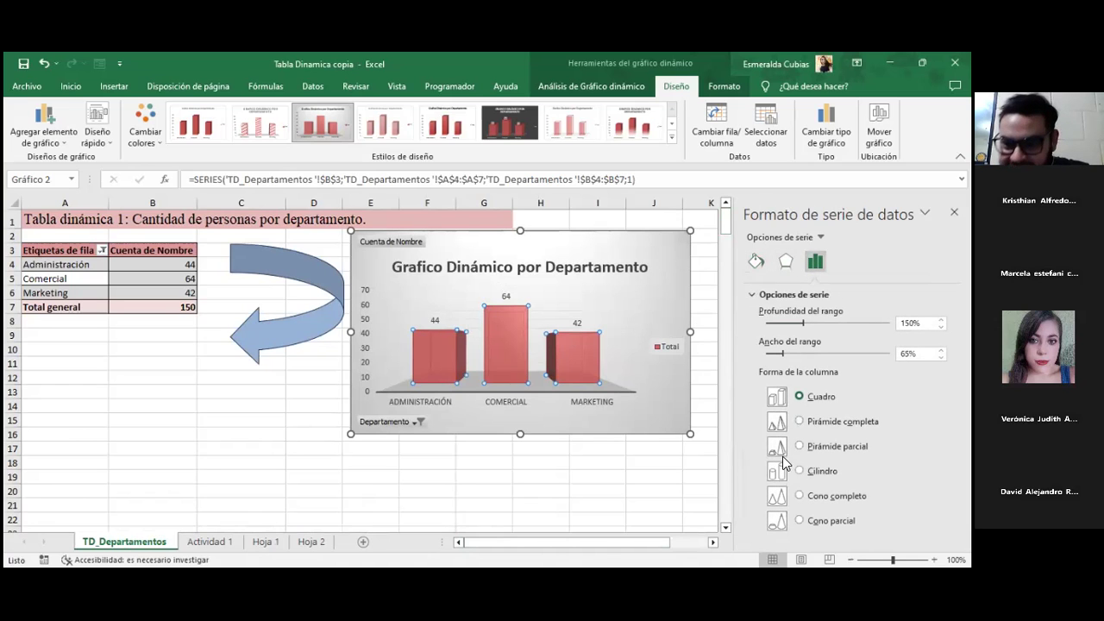
pyautogui.click(800, 471)
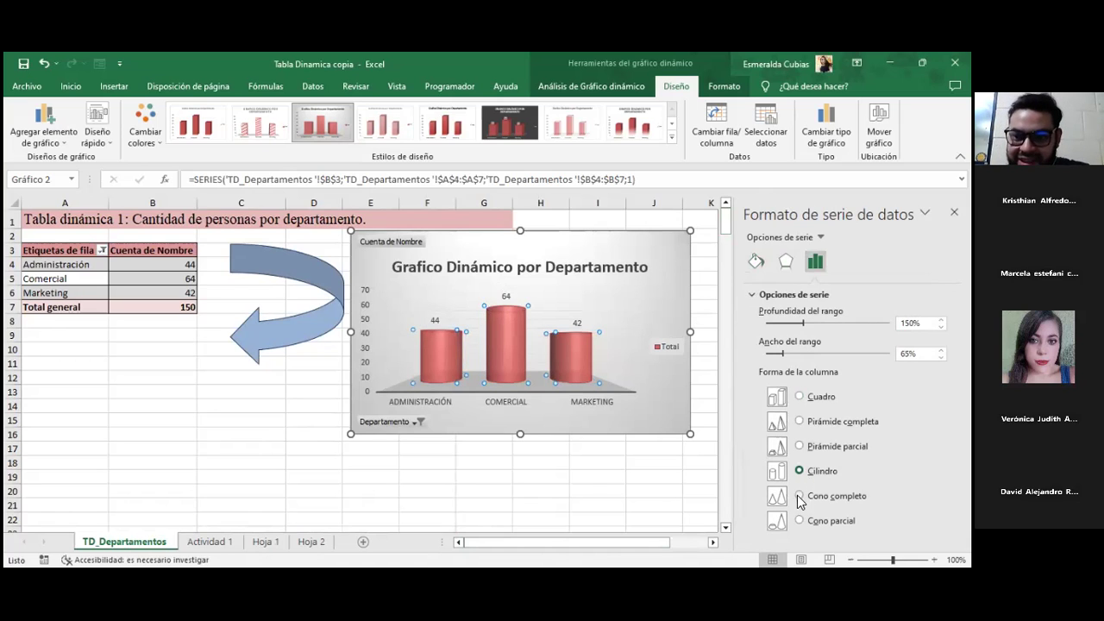
pyautogui.click(798, 496)
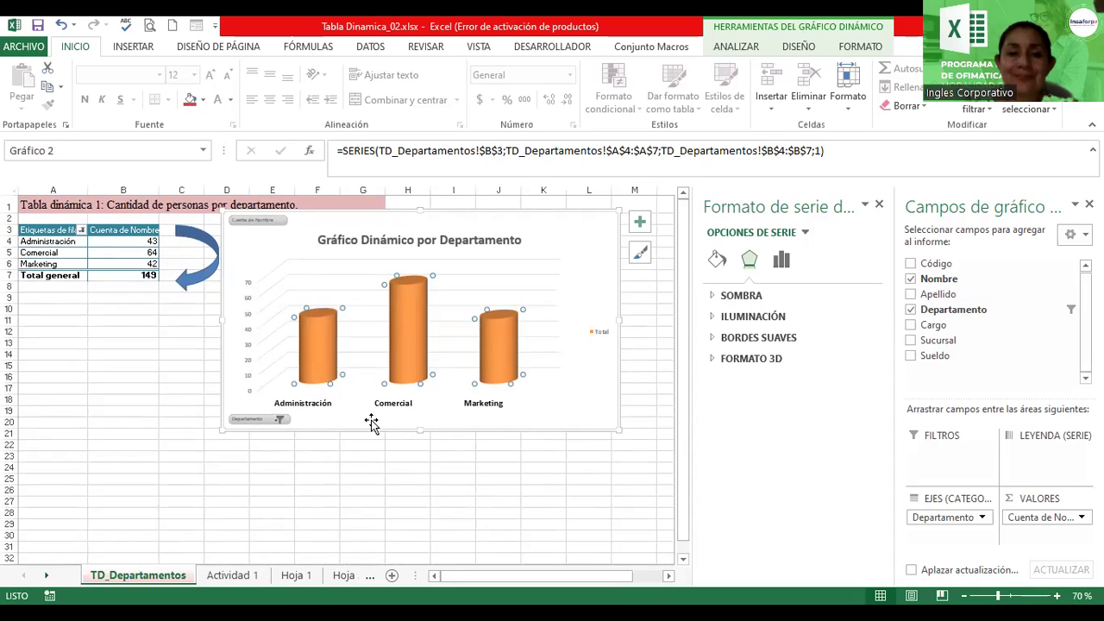
# - Enlarge the orange-cylinder chart down to about row 22 and select its chart area
pyautogui.moveTo(618, 428); pyautogui.dragTo(644, 452)
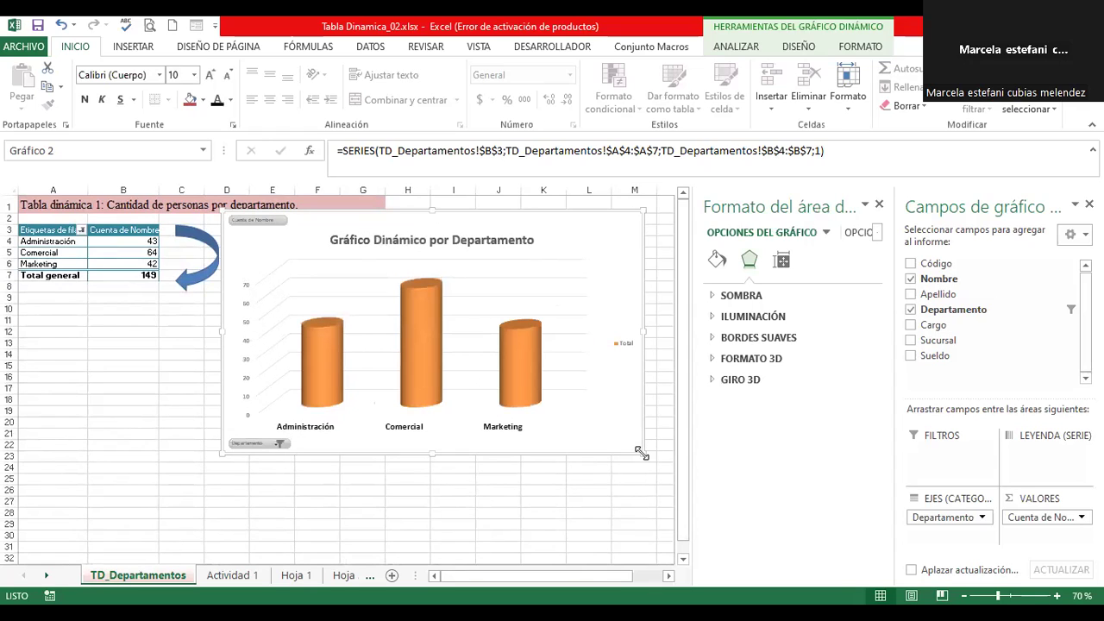
pyautogui.click(526, 346)
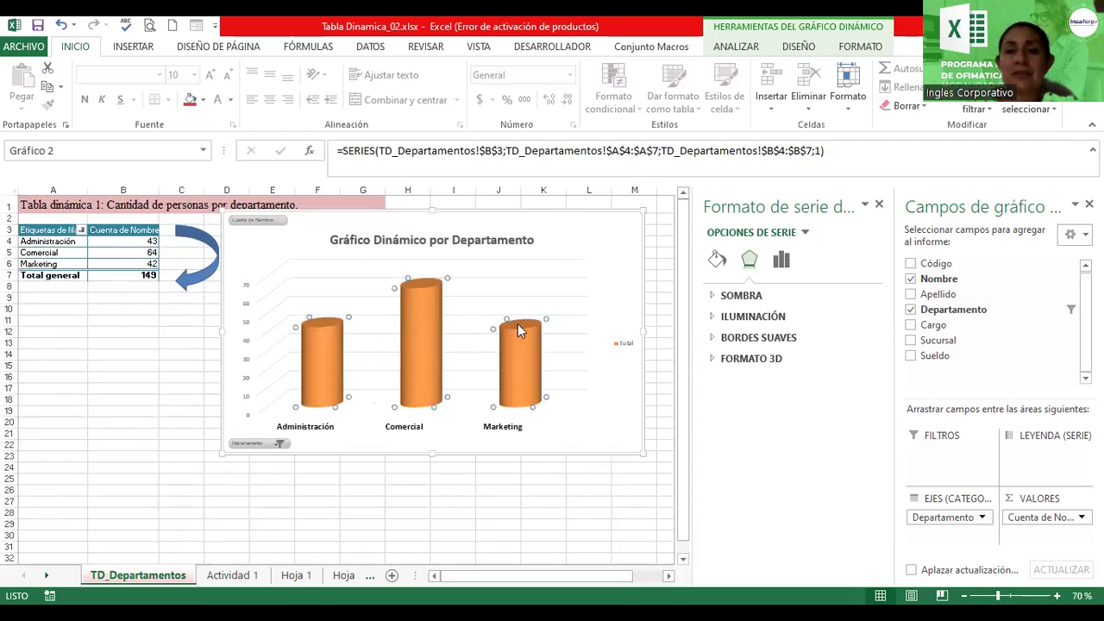
pyautogui.click(585, 235)
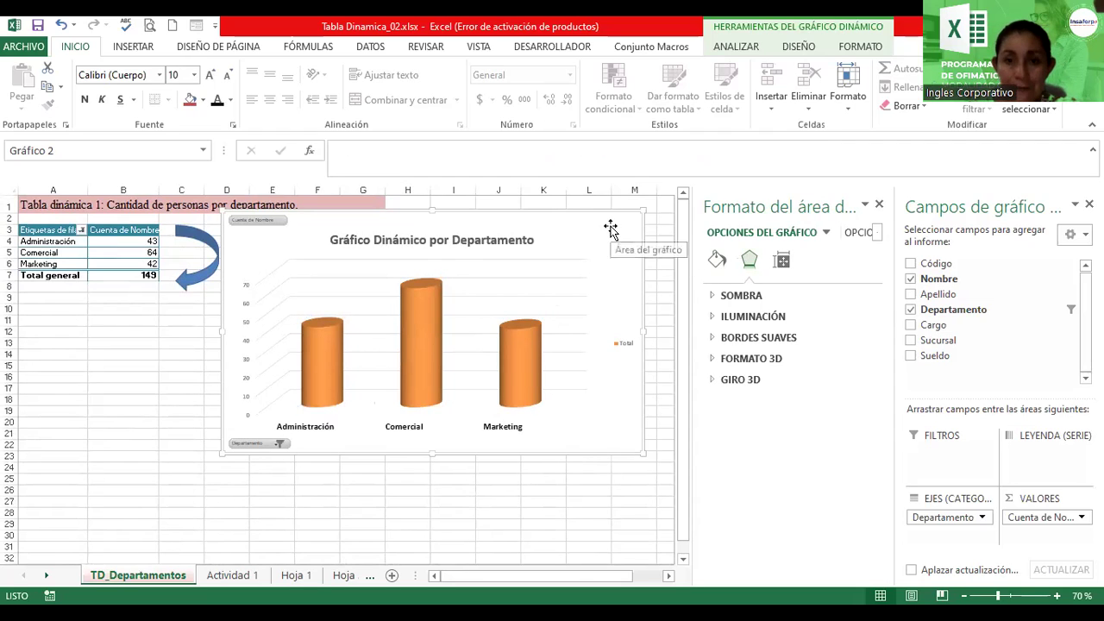
# - Try texture and blue dotted pattern fills on the chart area, finishing with a light gradient fill
pyautogui.click(720, 260)
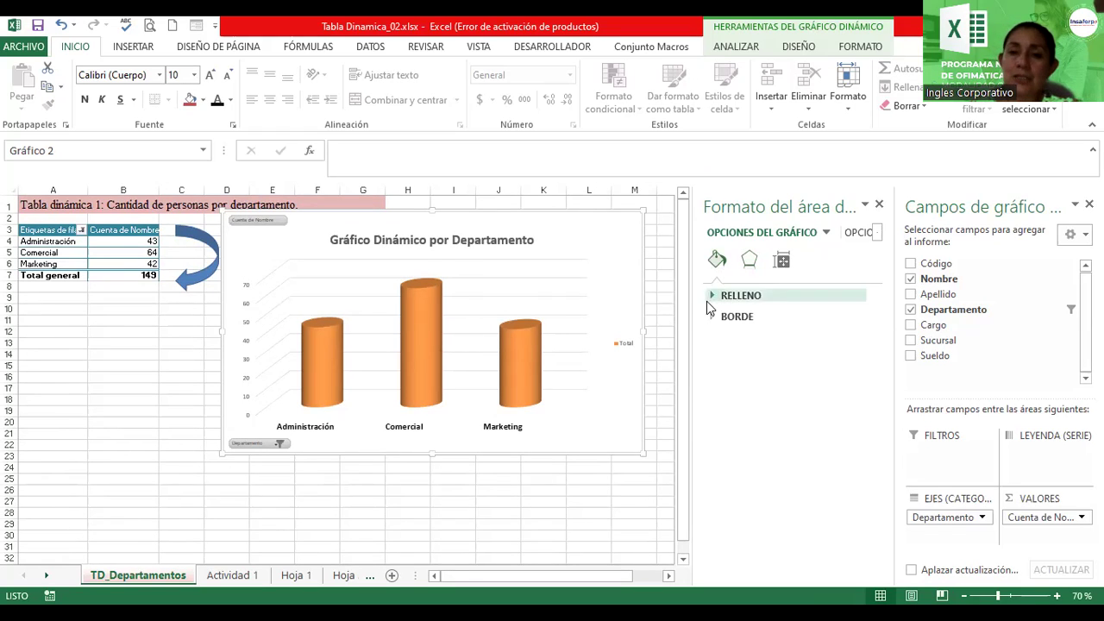
pyautogui.click(713, 296)
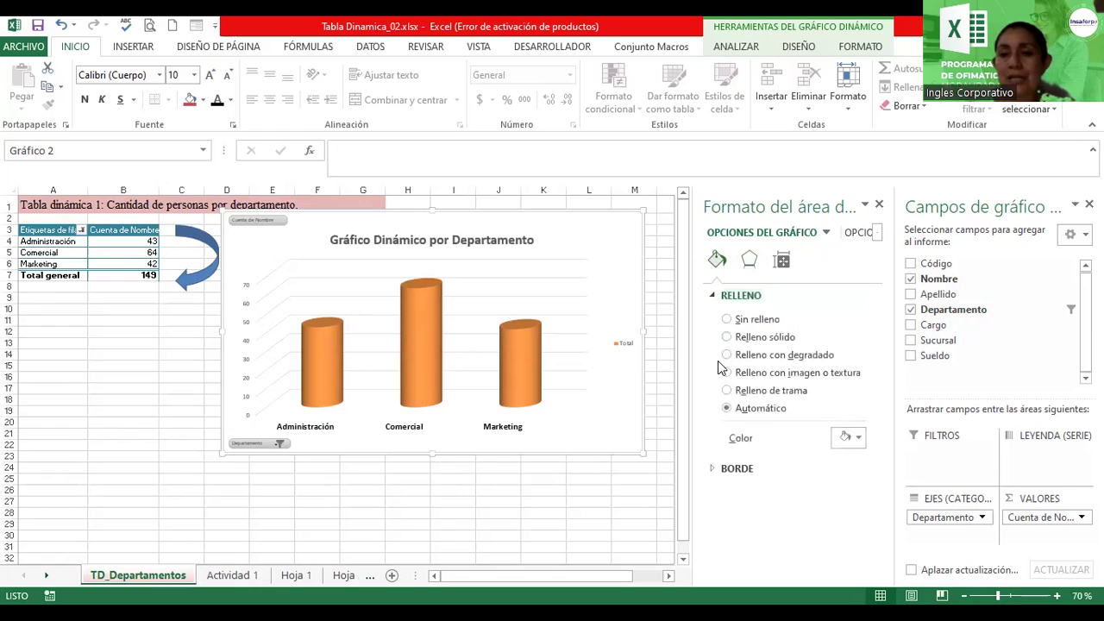
pyautogui.click(727, 355)
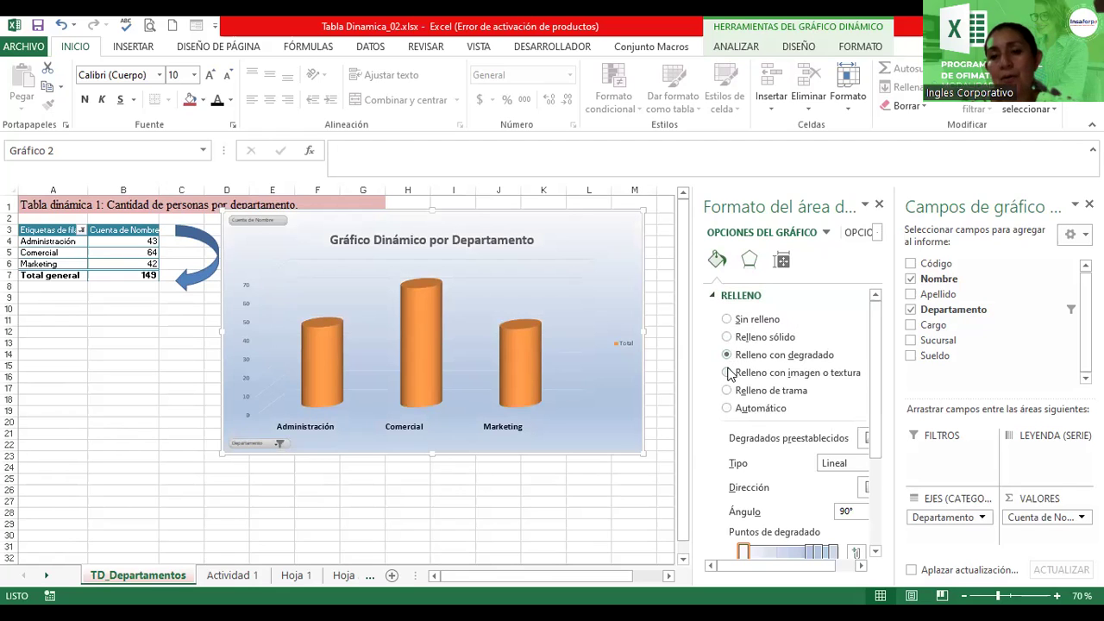
pyautogui.click(727, 373)
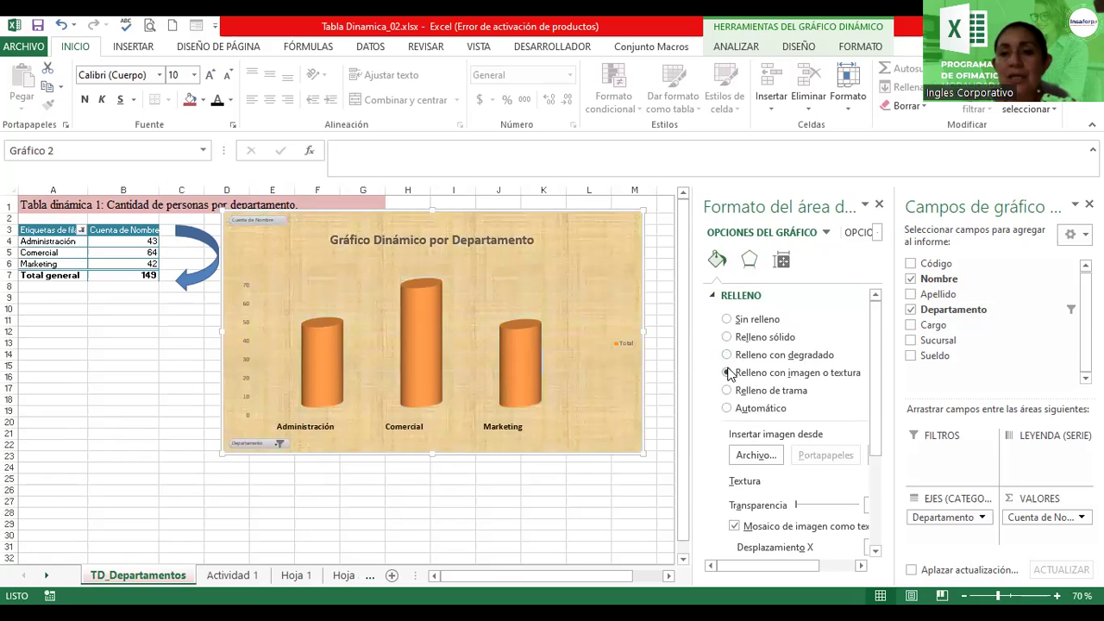
pyautogui.click(727, 391)
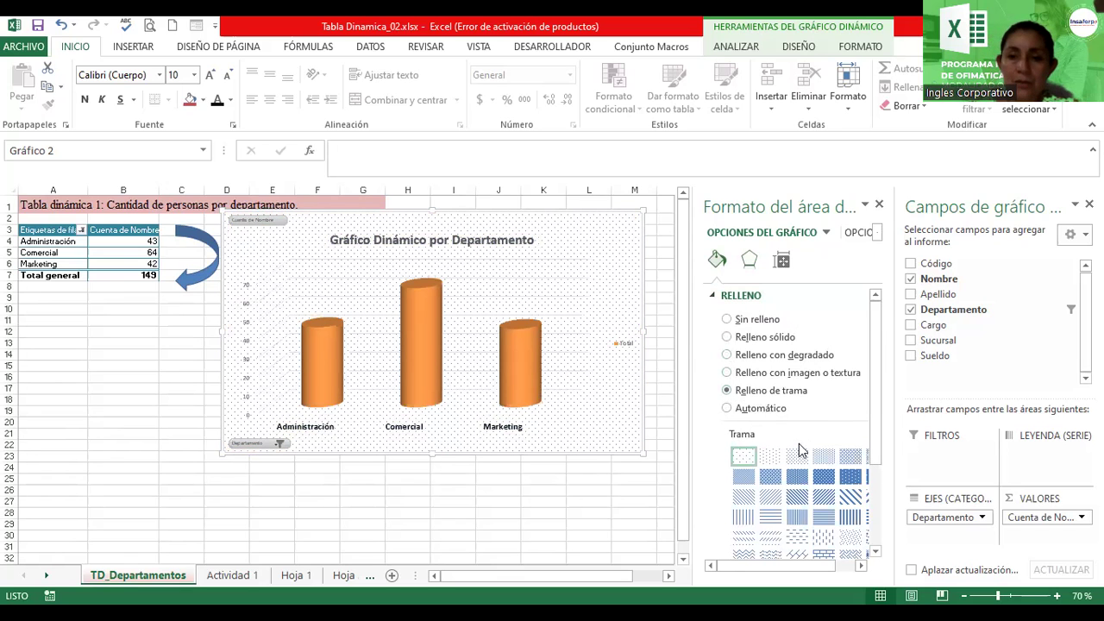
pyautogui.click(798, 477)
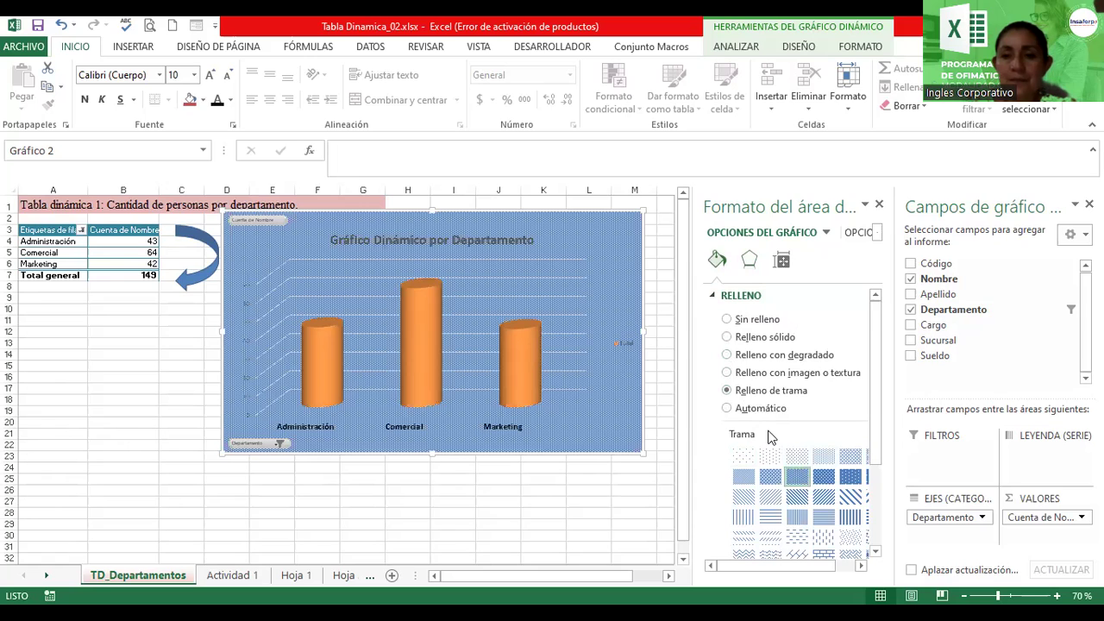
pyautogui.click(728, 373)
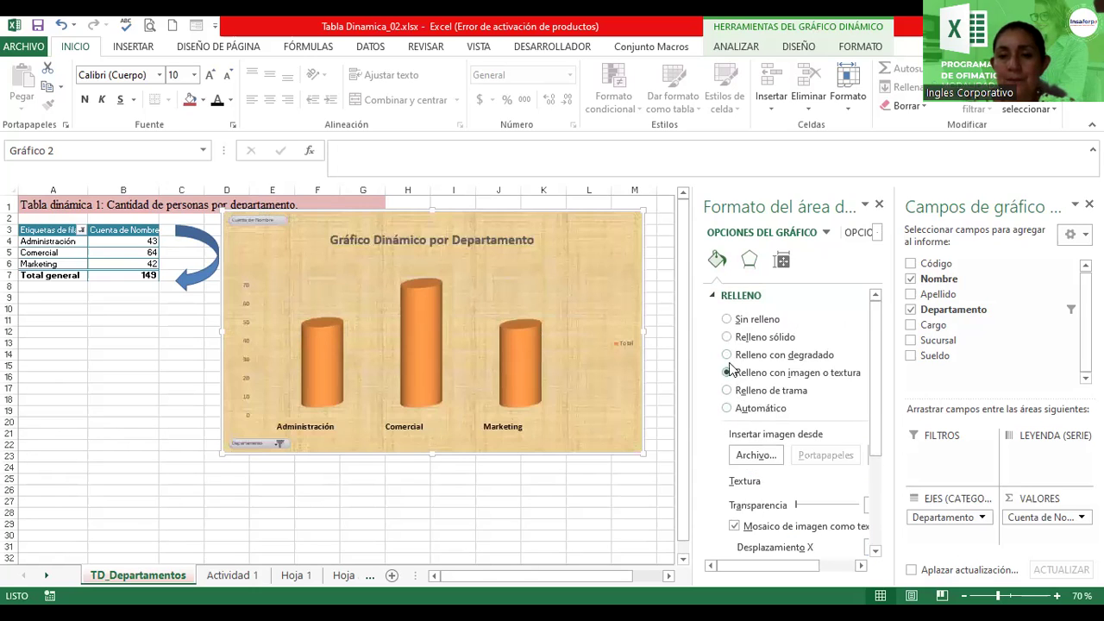
pyautogui.click(728, 356)
# - Make the chart title black at size 24 and widen the chart slightly
pyautogui.click(477, 240)
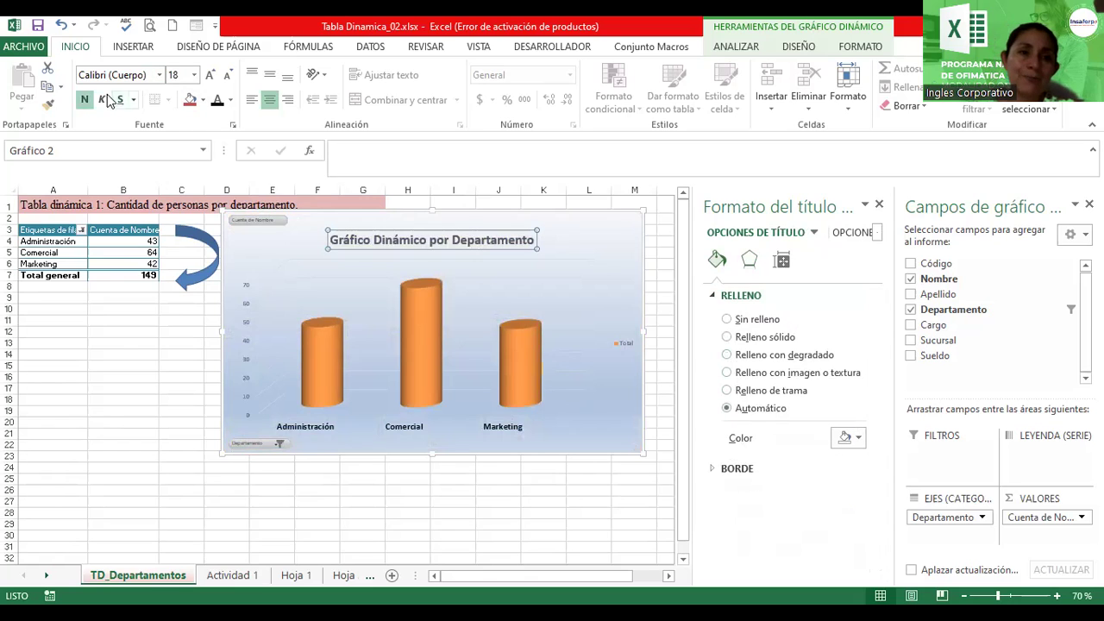
pyautogui.click(217, 100)
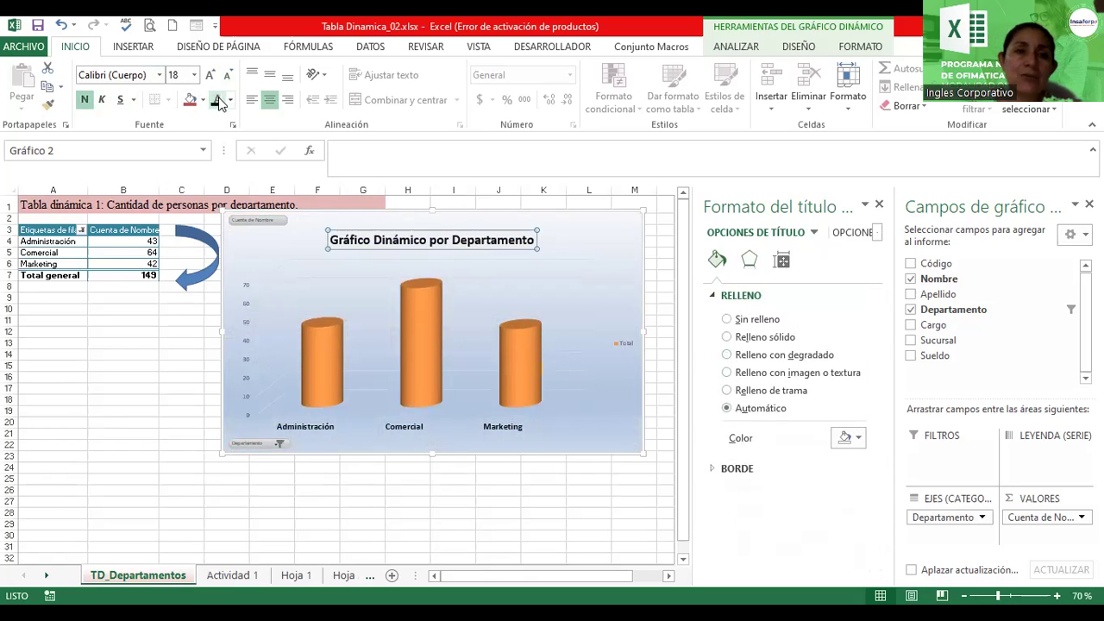
pyautogui.click(211, 76)
pyautogui.click(210, 76)
pyautogui.click(211, 76)
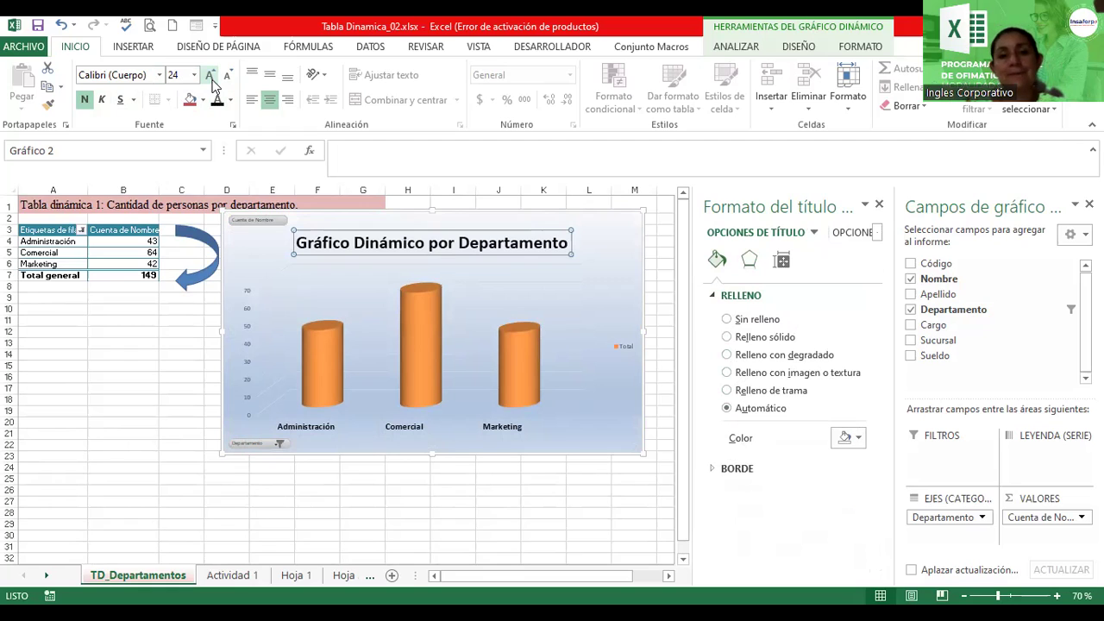
pyautogui.moveTo(643, 454); pyautogui.dragTo(653, 455)
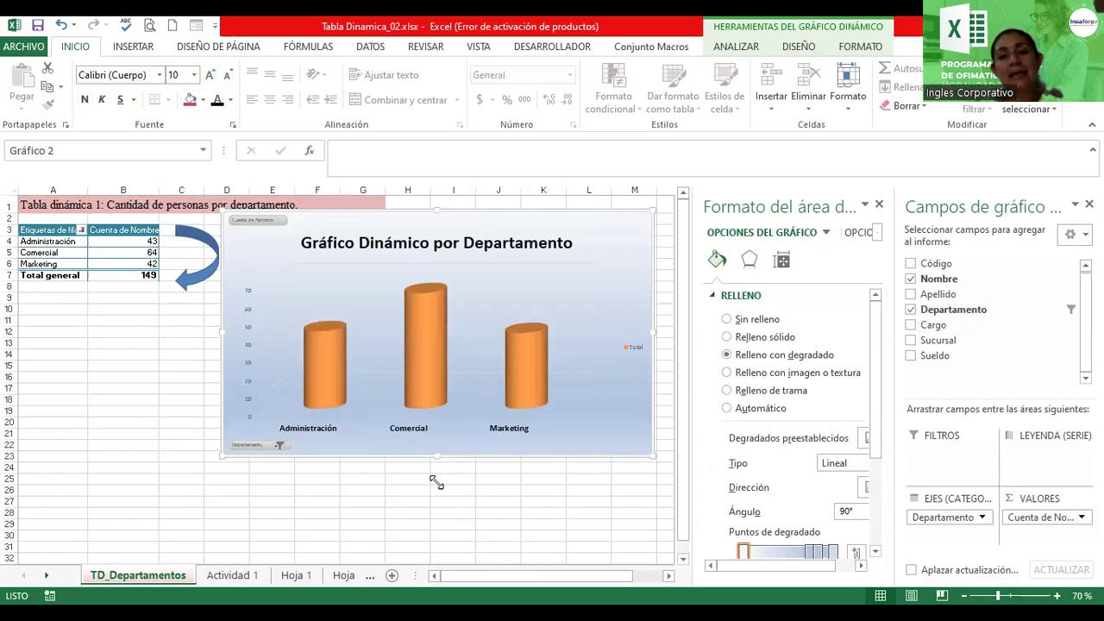
pyautogui.click(453, 476)
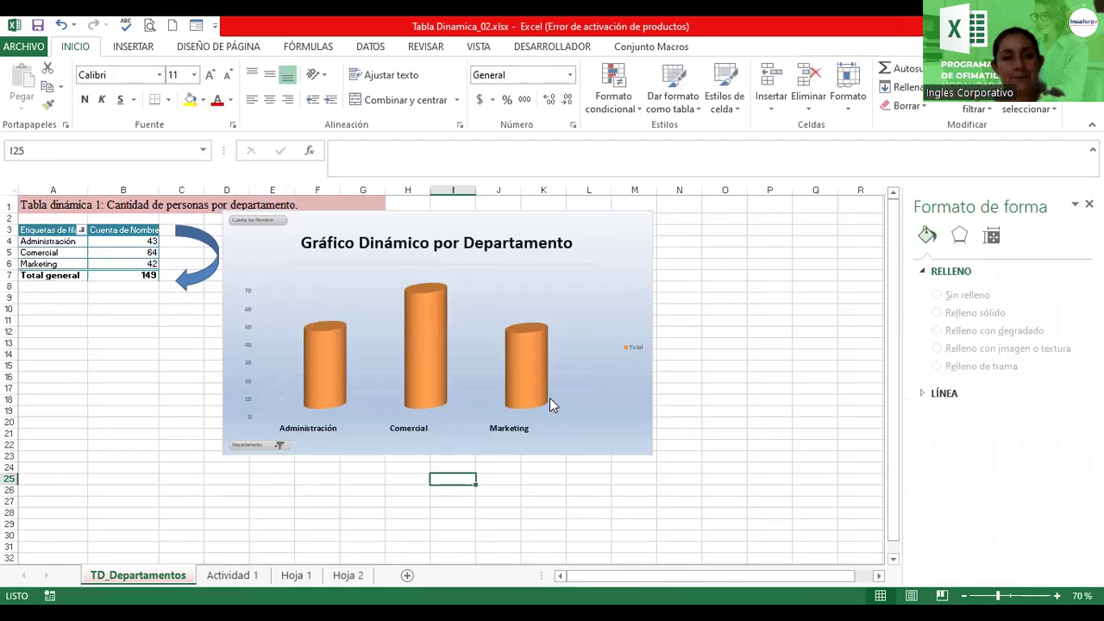
# - Filter Departamento to hide Administración, leaving Comercial (64) and Marketing (42) totalling 106
pyautogui.click(522, 357)
pyautogui.click(609, 269)
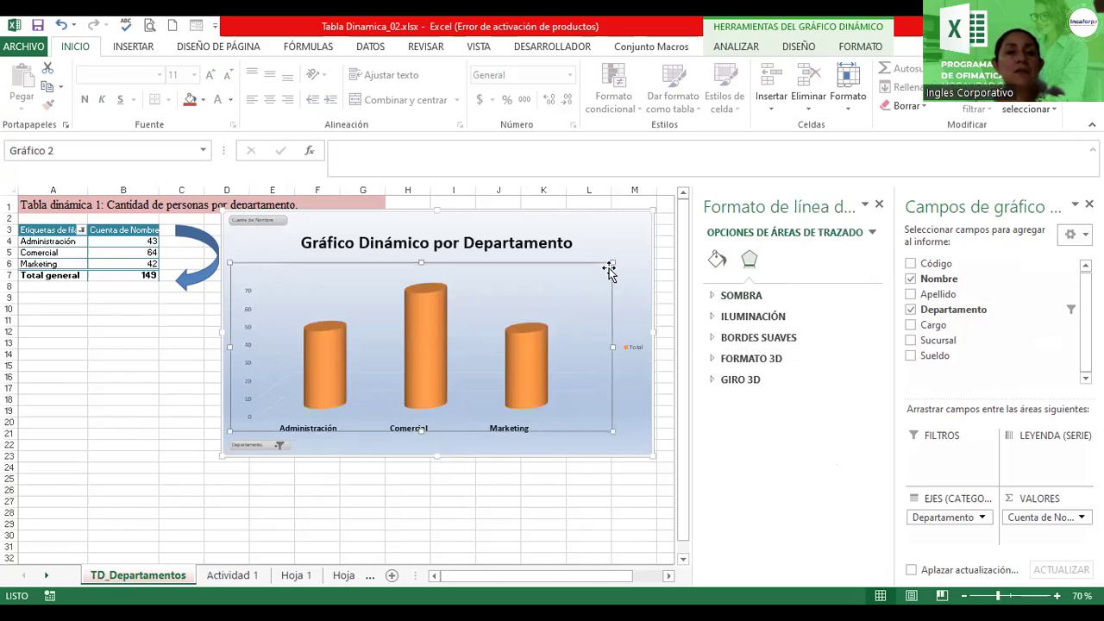
pyautogui.click(264, 223)
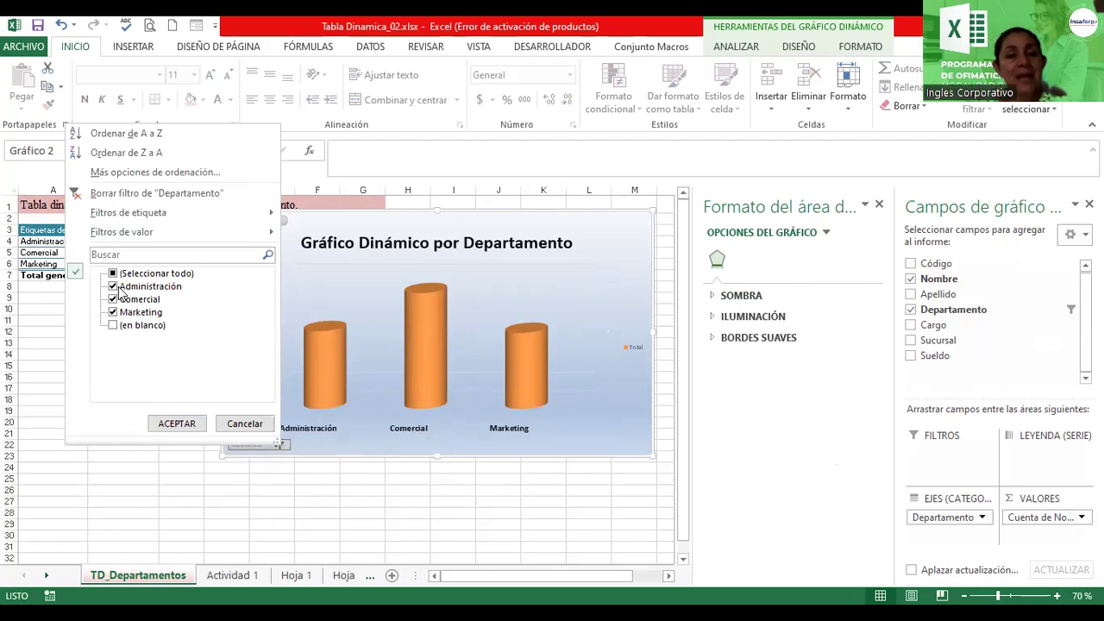
pyautogui.click(113, 300)
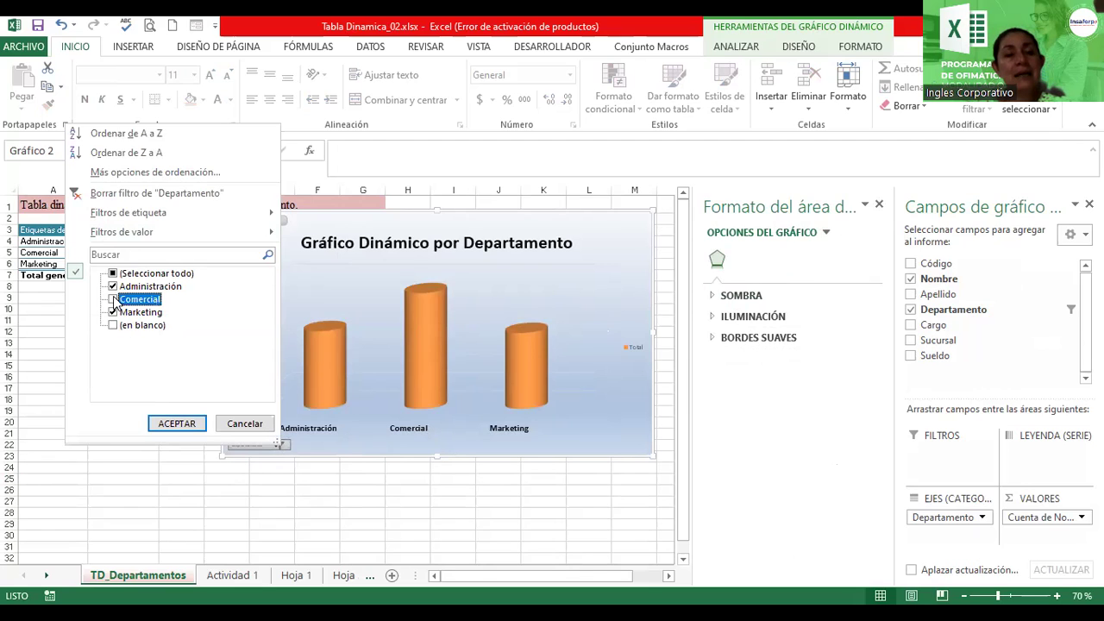
pyautogui.click(113, 312)
pyautogui.click(113, 300)
pyautogui.click(113, 313)
pyautogui.click(114, 286)
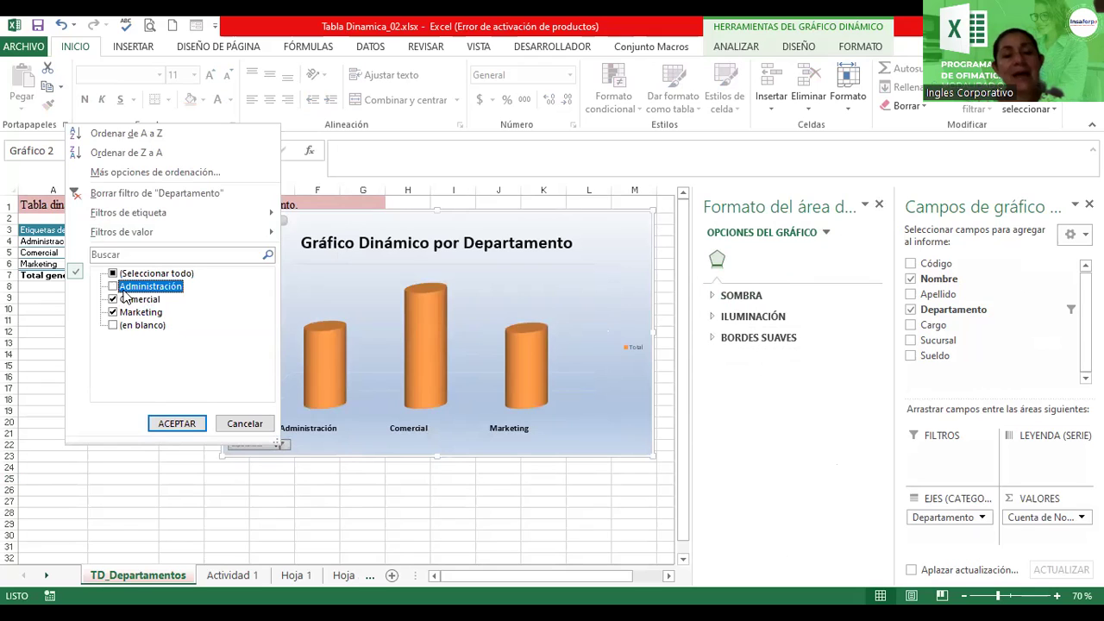
pyautogui.click(193, 425)
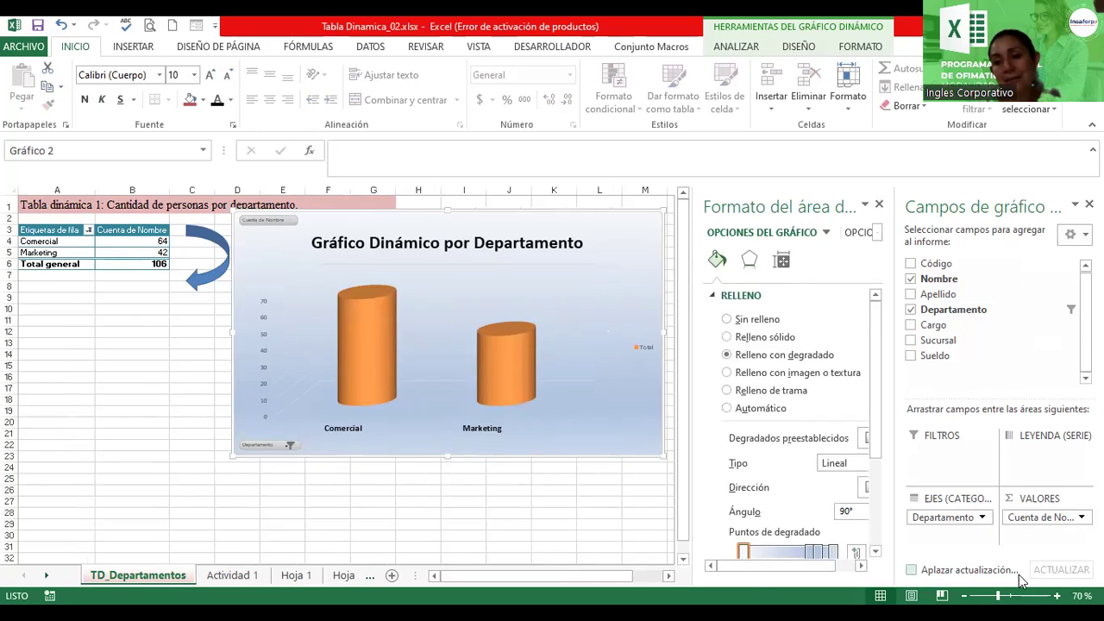
# - Narrow the Formato del área del gráfico pane so the full 'Gráfico Dinámico por Departamento' title shows
pyautogui.keyDown('ctrl'); pyautogui.scroll(2, 345, 371); pyautogui.keyUp('ctrl')
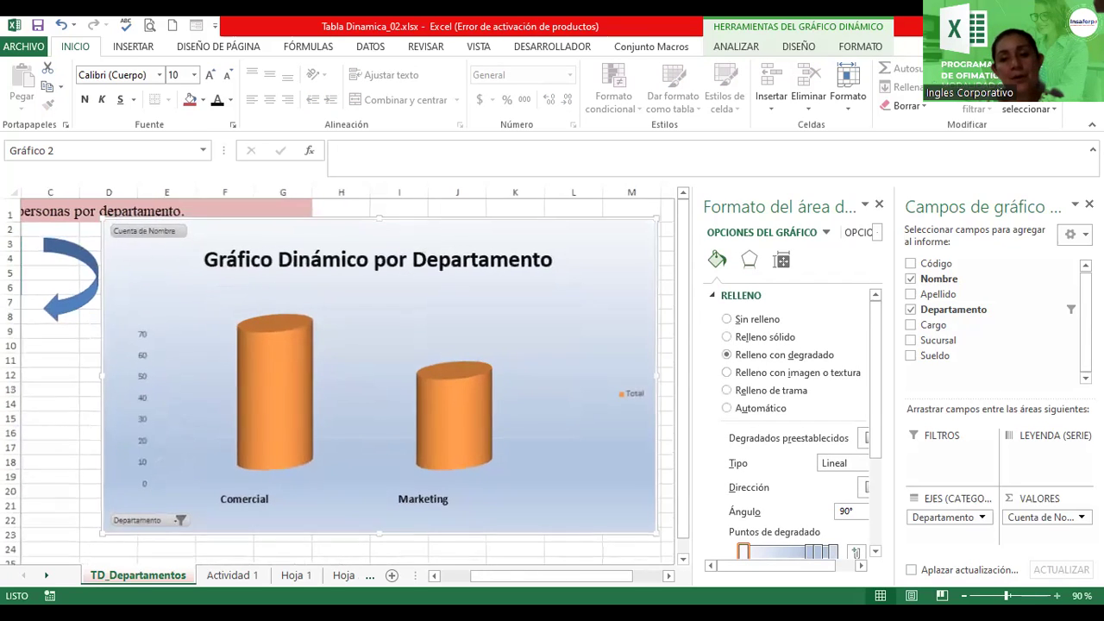
pyautogui.moveTo(552, 575); pyautogui.dragTo(522, 575)
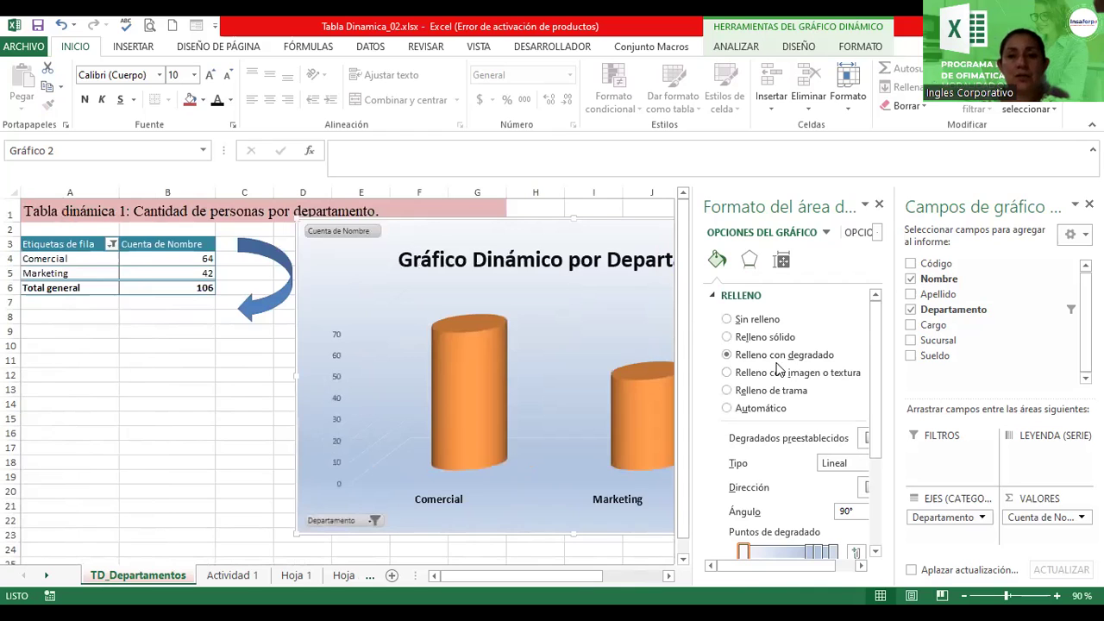
pyautogui.moveTo(693, 316); pyautogui.dragTo(800, 303)
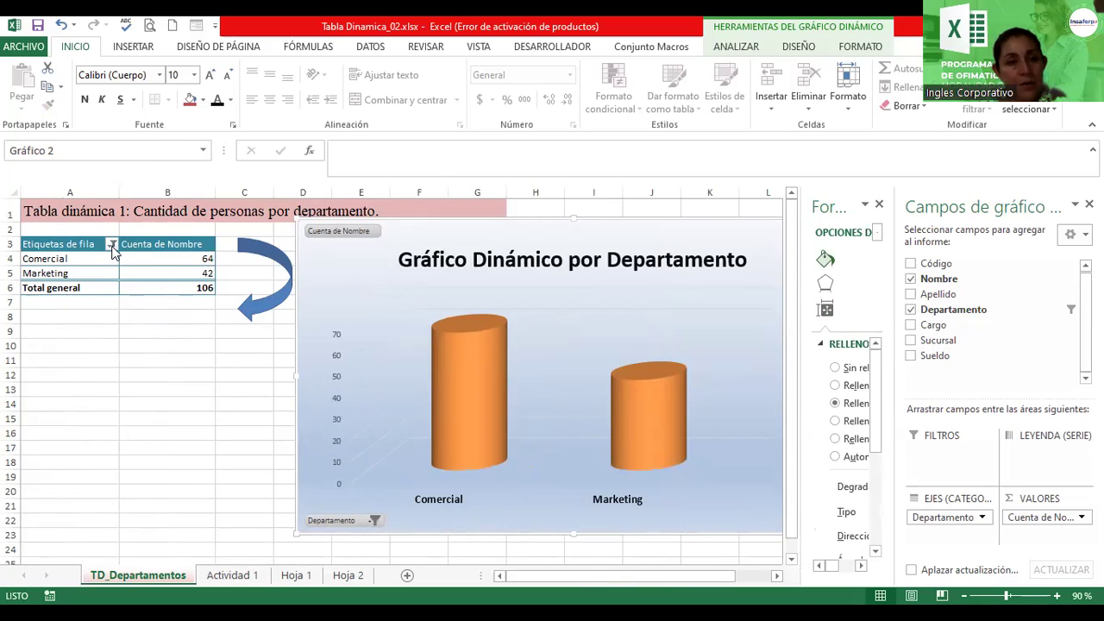
# - Filter the department row labels to show only Administración, giving a count of 43
pyautogui.click(113, 246)
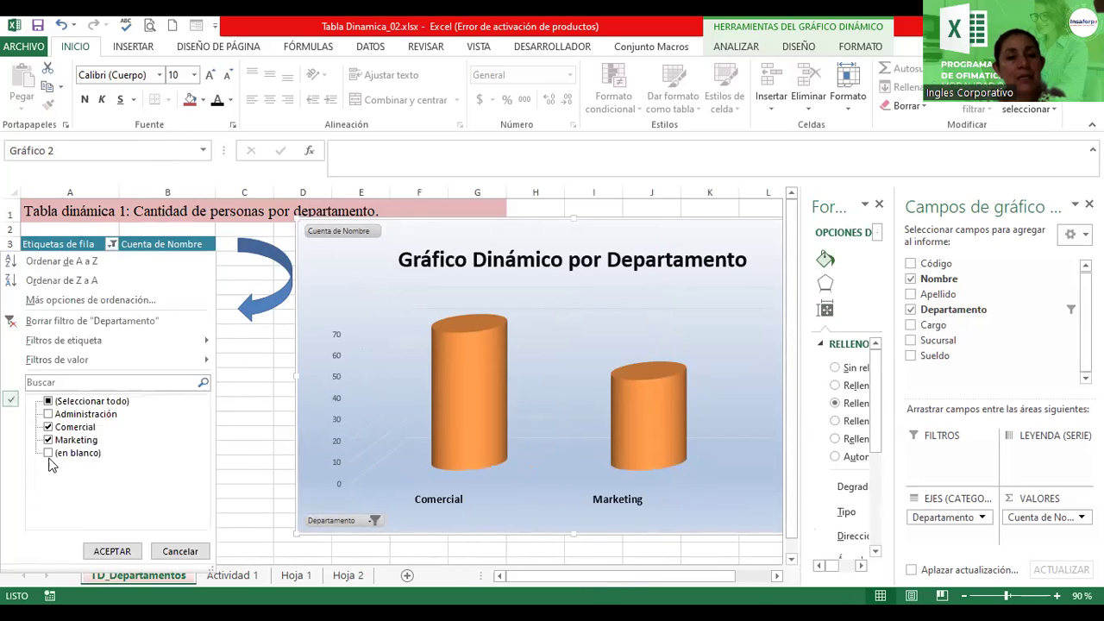
pyautogui.click(48, 440)
pyautogui.click(48, 427)
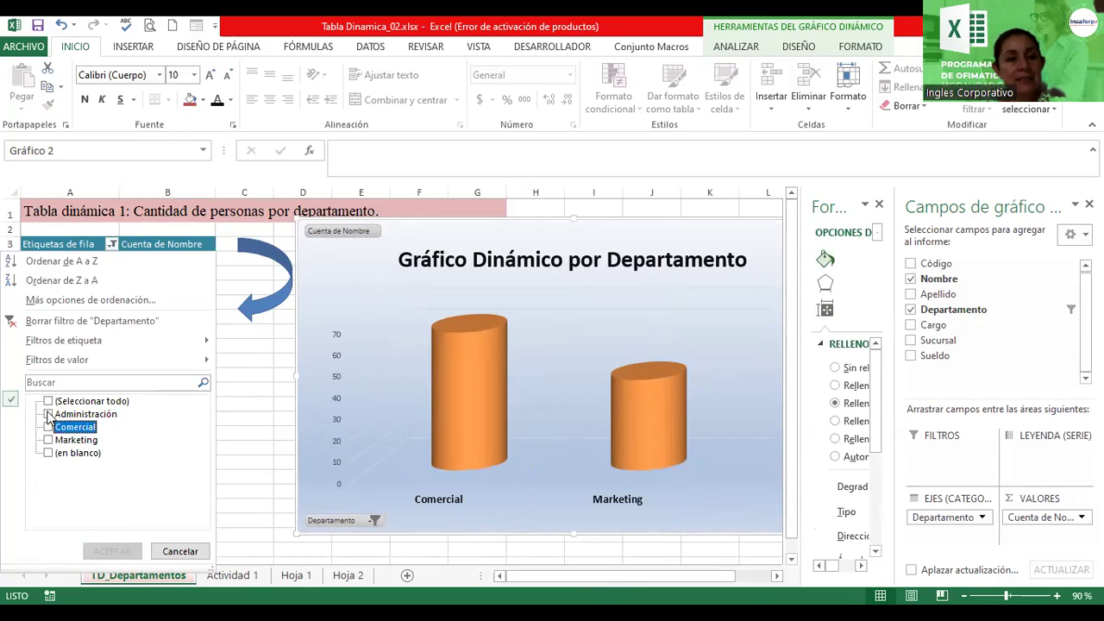
pyautogui.click(48, 414)
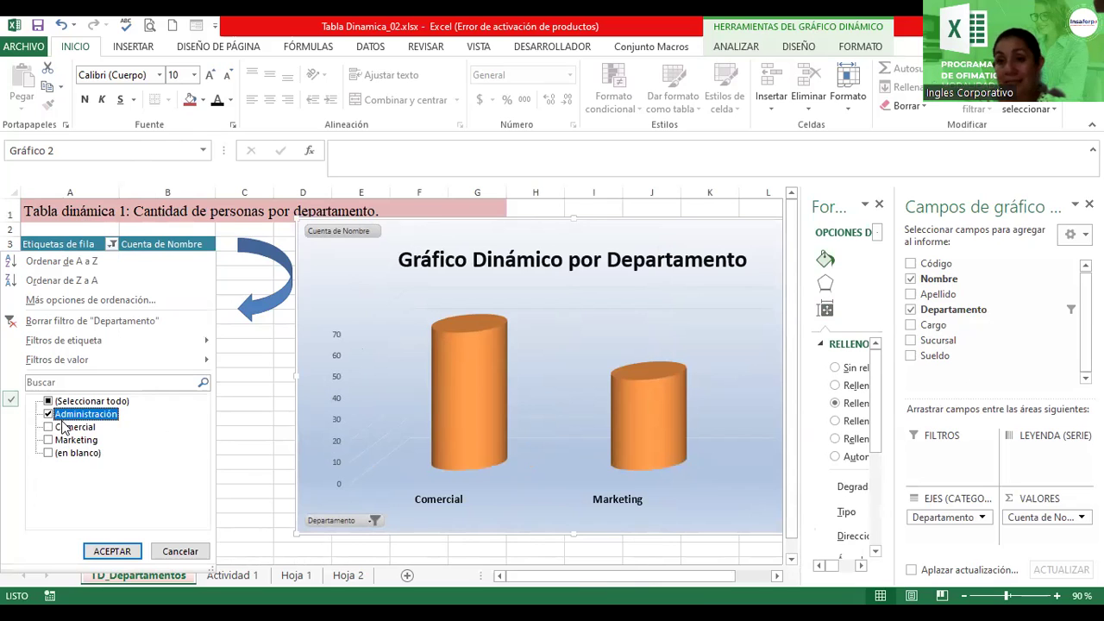
pyautogui.click(102, 555)
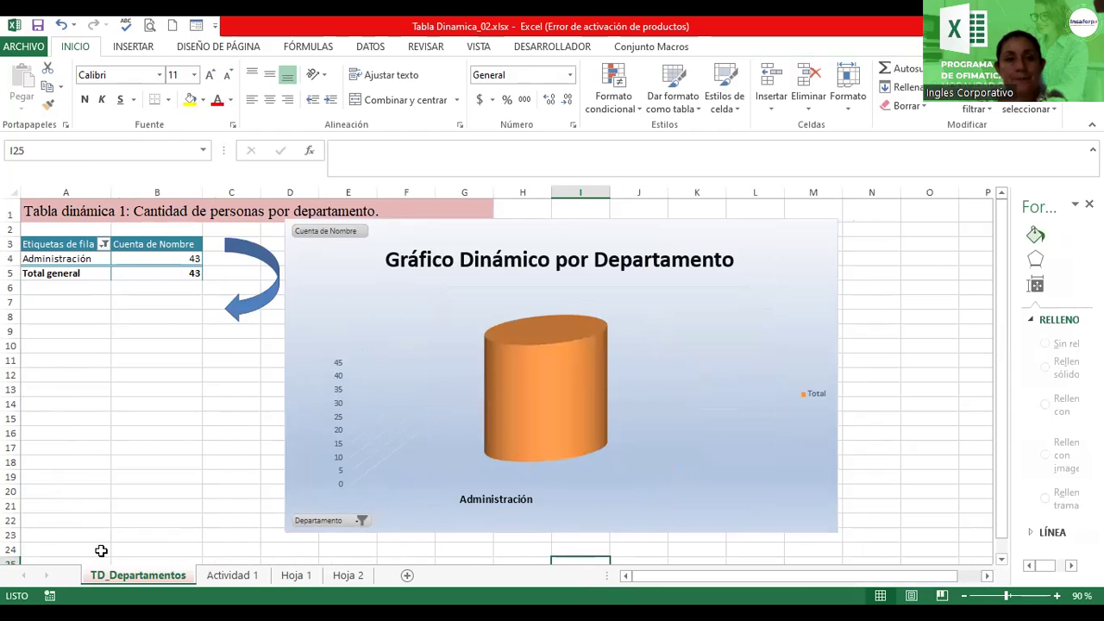
# - Enlarge and bold the vertical axis labels, and resize the Administración chart down to about row 27
pyautogui.click(339, 384)
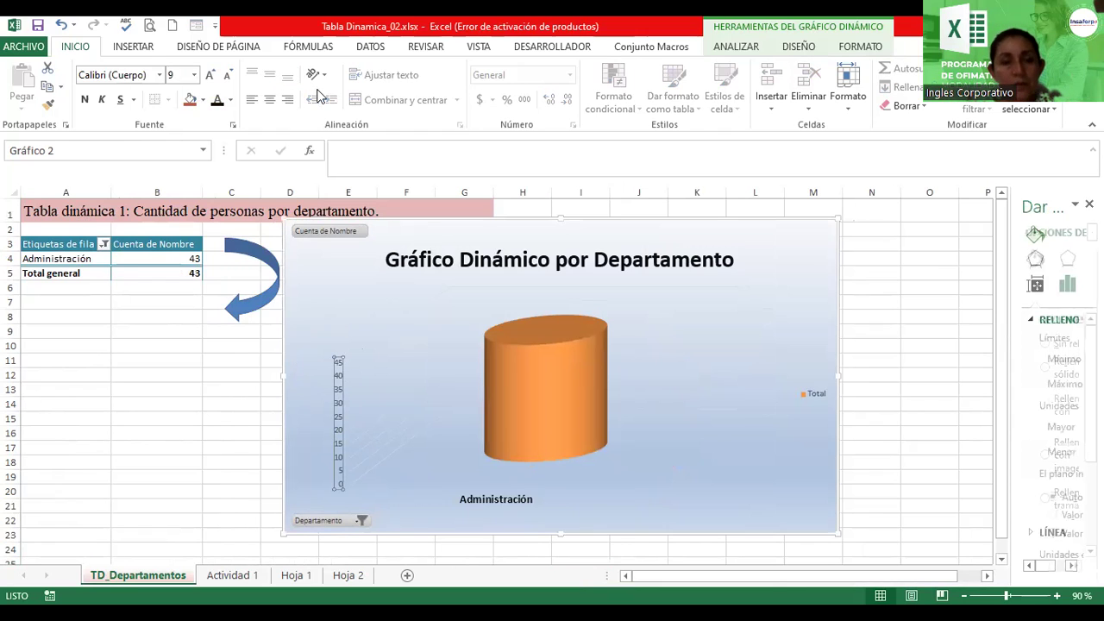
pyautogui.click(211, 75)
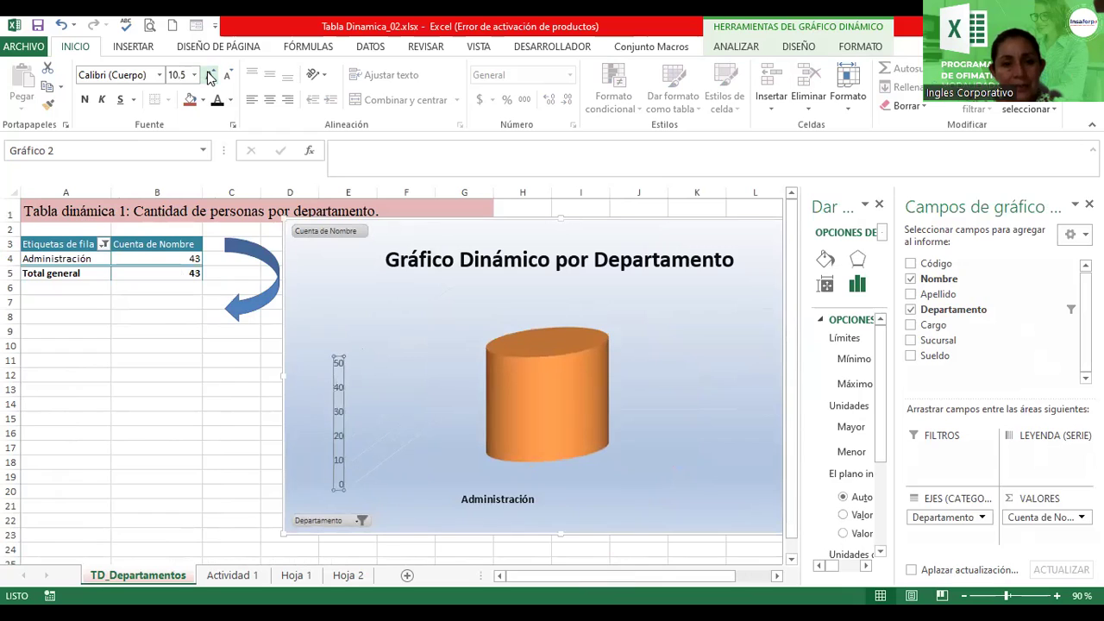
pyautogui.click(82, 101)
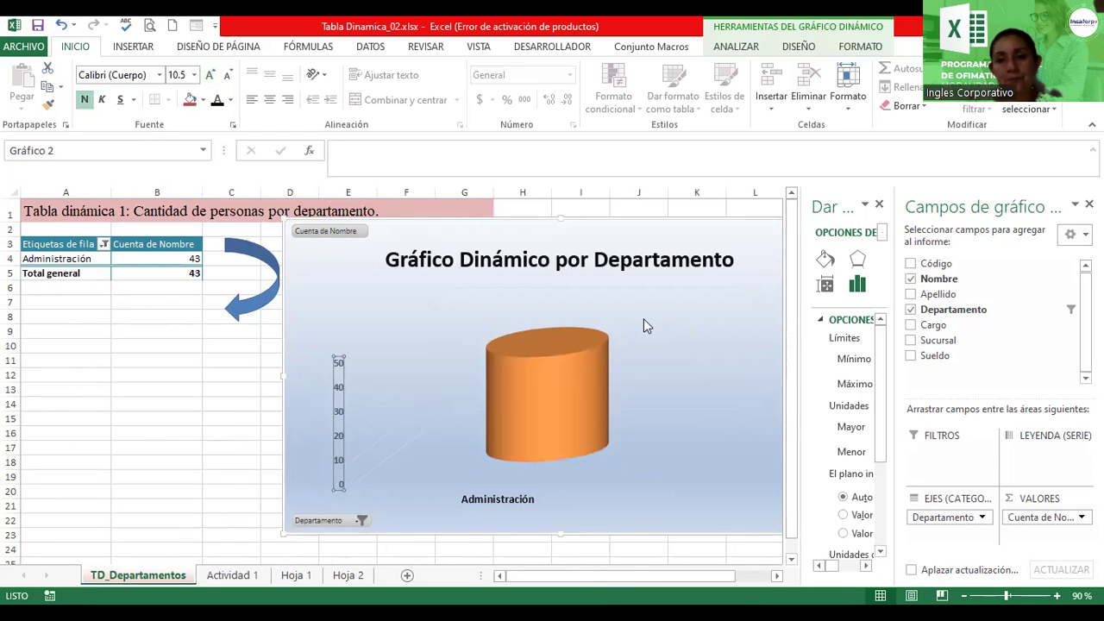
pyautogui.scroll(-3, 632, 471)
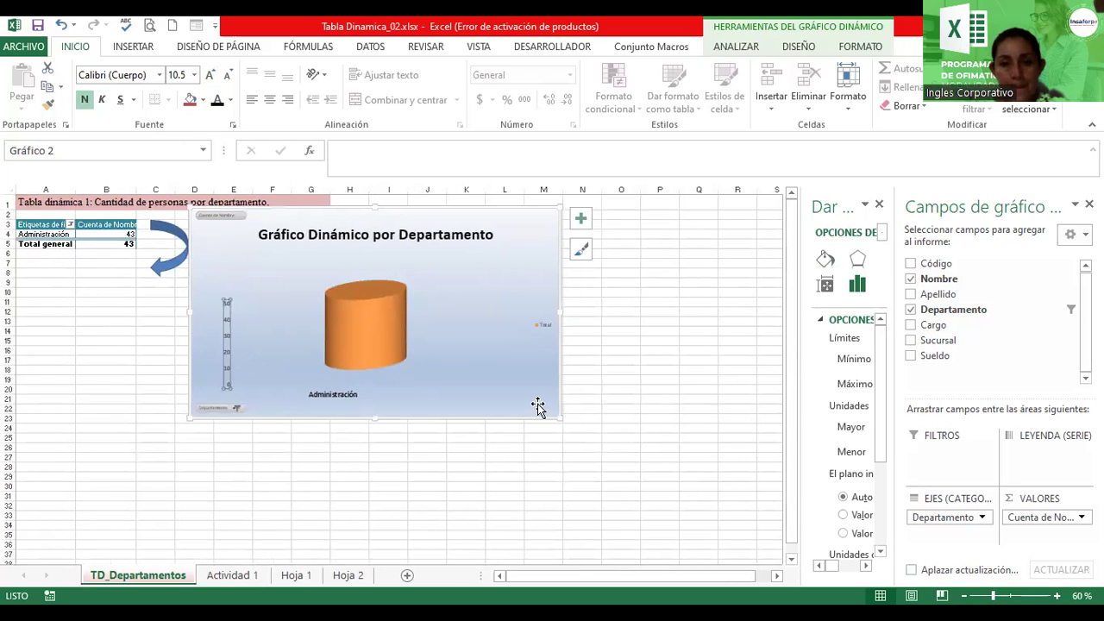
pyautogui.moveTo(557, 416); pyautogui.dragTo(592, 458)
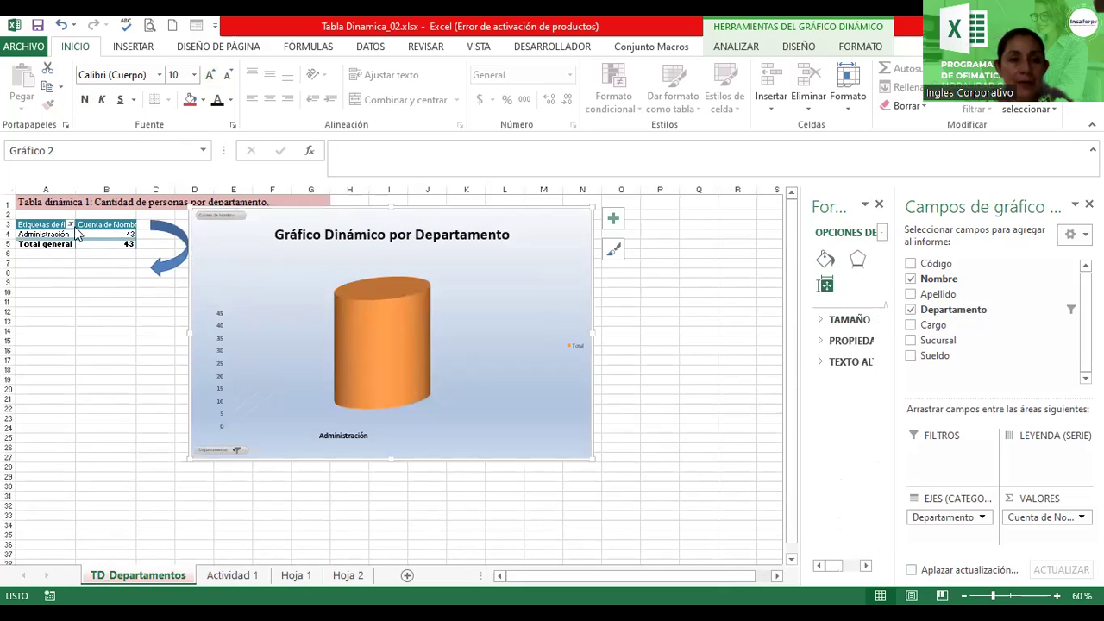
# - Add Marketing and Comercial back into the chart's Departamento filter, for a total of 149
pyautogui.click(237, 449)
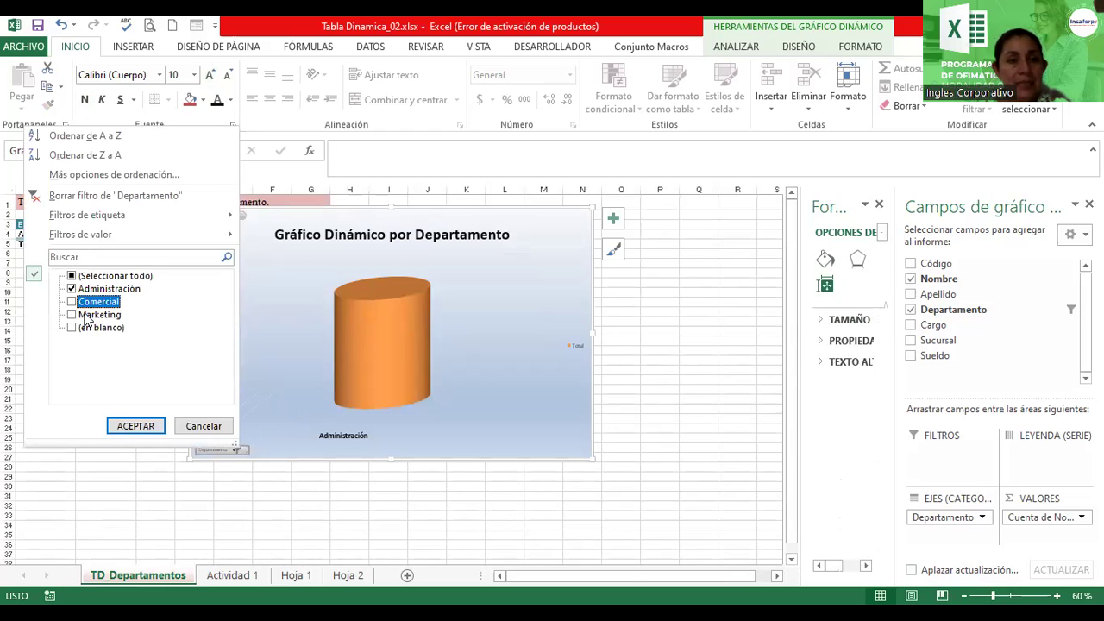
pyautogui.click(73, 314)
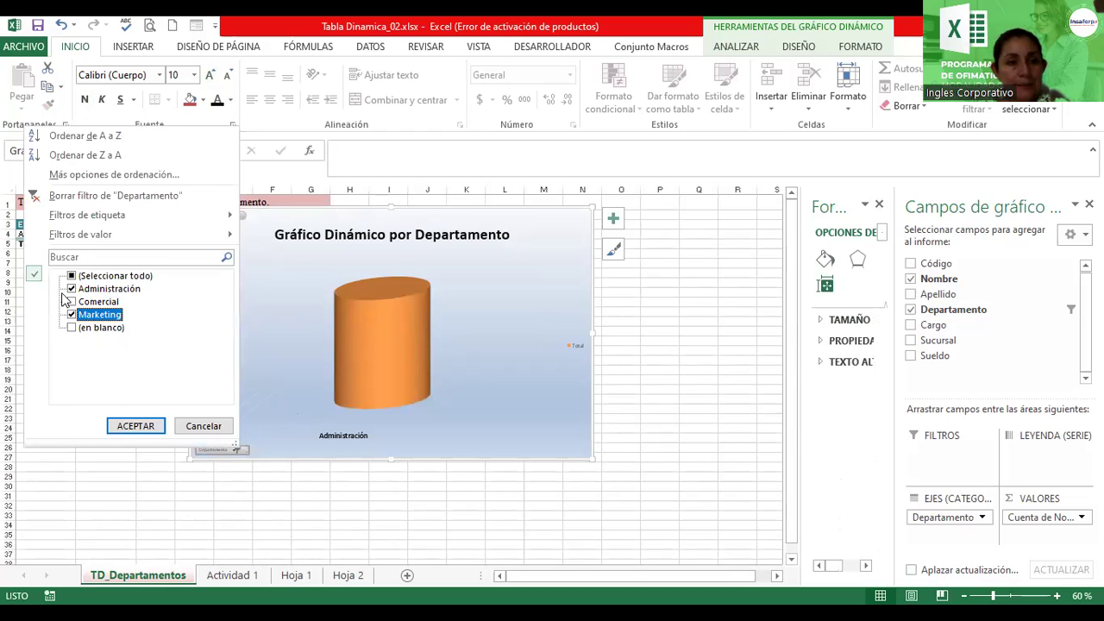
pyautogui.click(72, 302)
pyautogui.click(148, 424)
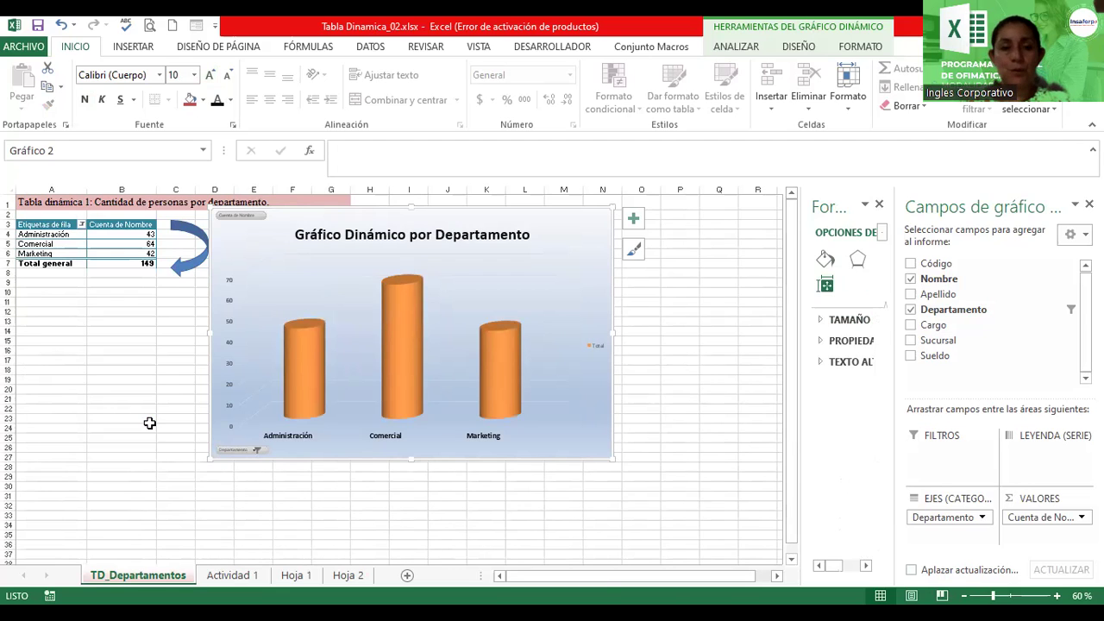
# - Nudge the chart slightly lower, then switch to the Actividad 1 data sheet
pyautogui.moveTo(592, 232); pyautogui.dragTo(597, 243)
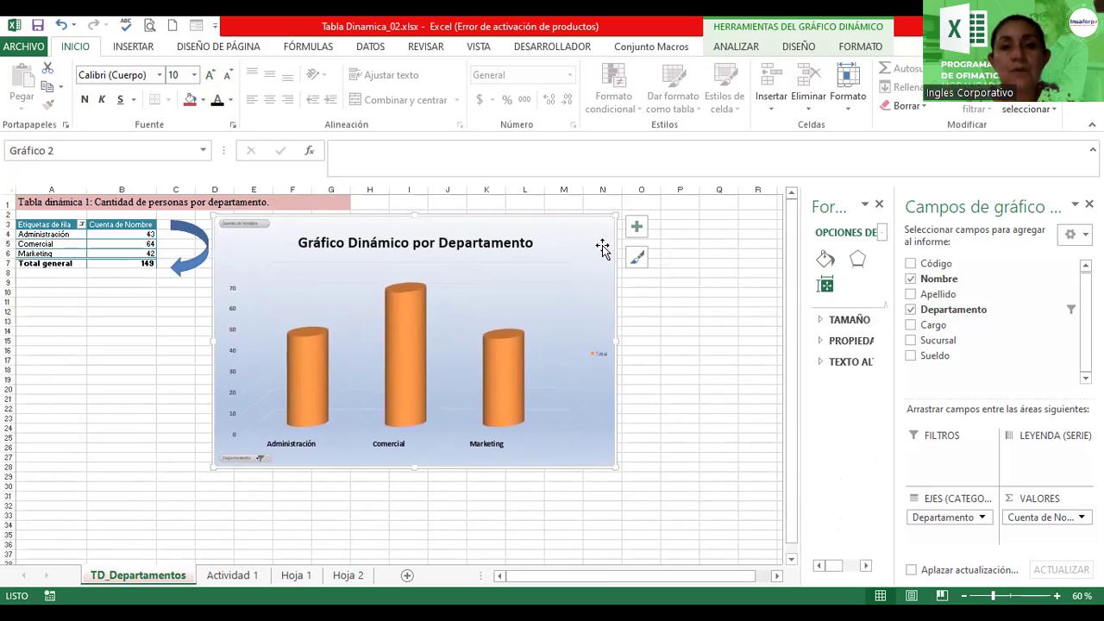
pyautogui.click(716, 329)
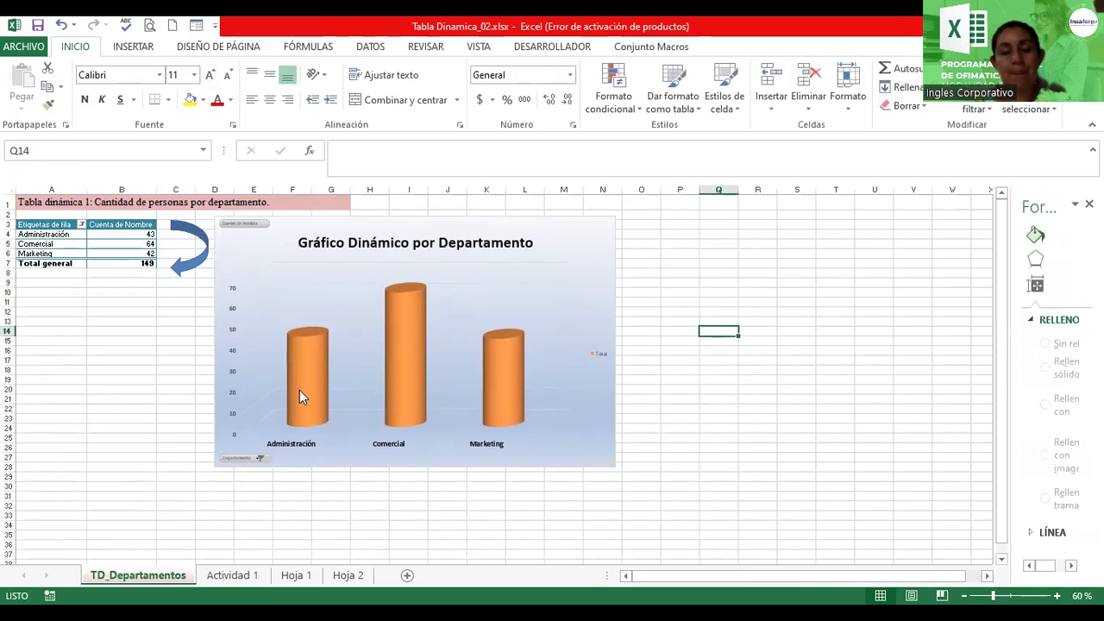
pyautogui.moveTo(299, 392)
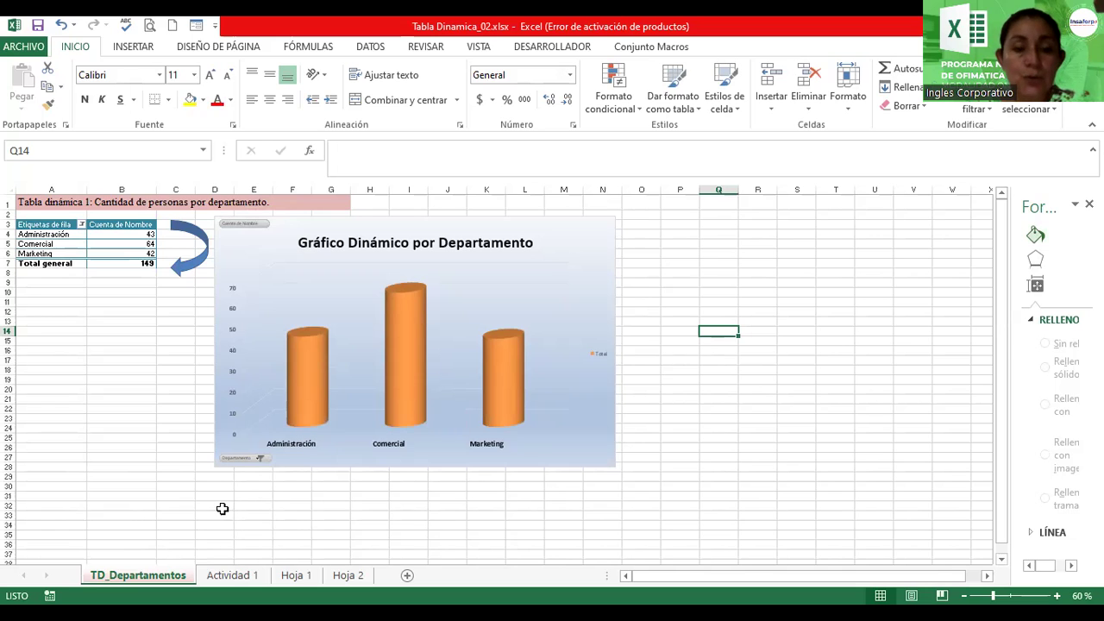
pyautogui.hotkey('ctrl', 'pagedown')
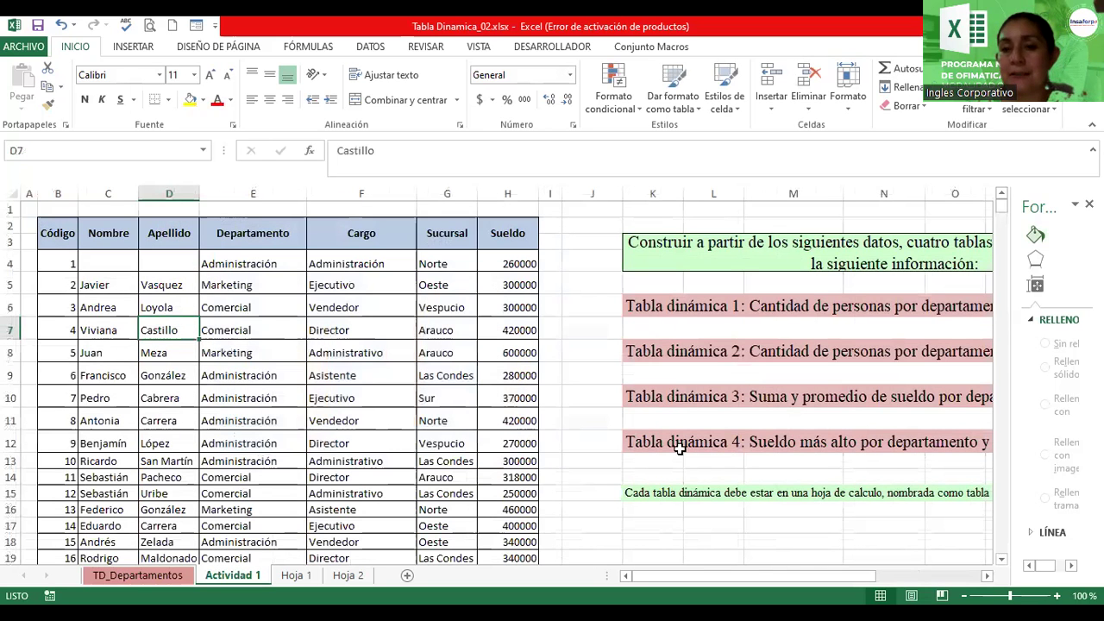
pyautogui.click(989, 576)
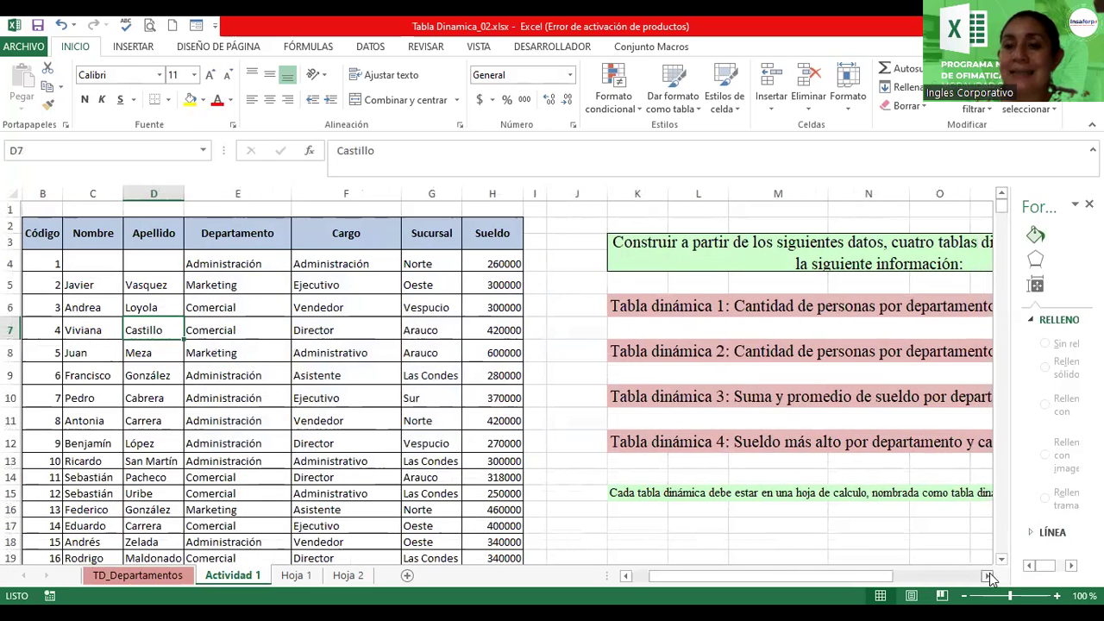
pyautogui.click(989, 576)
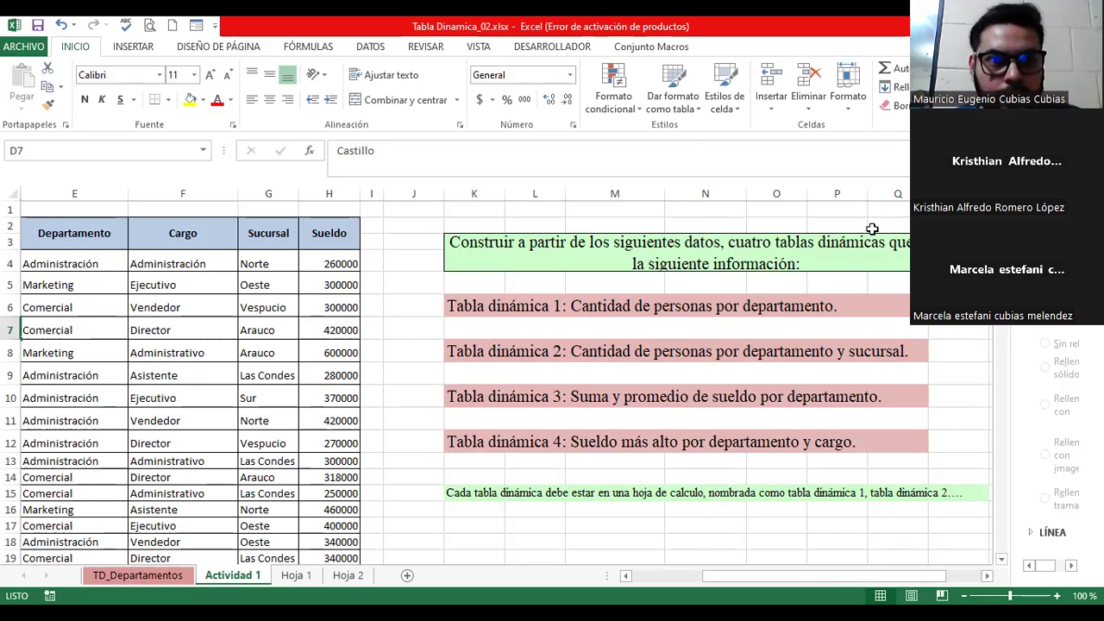
# - Create a pivot table from the Actividad 1 range B2:H153 on a new worksheet
pyautogui.click(187, 327)
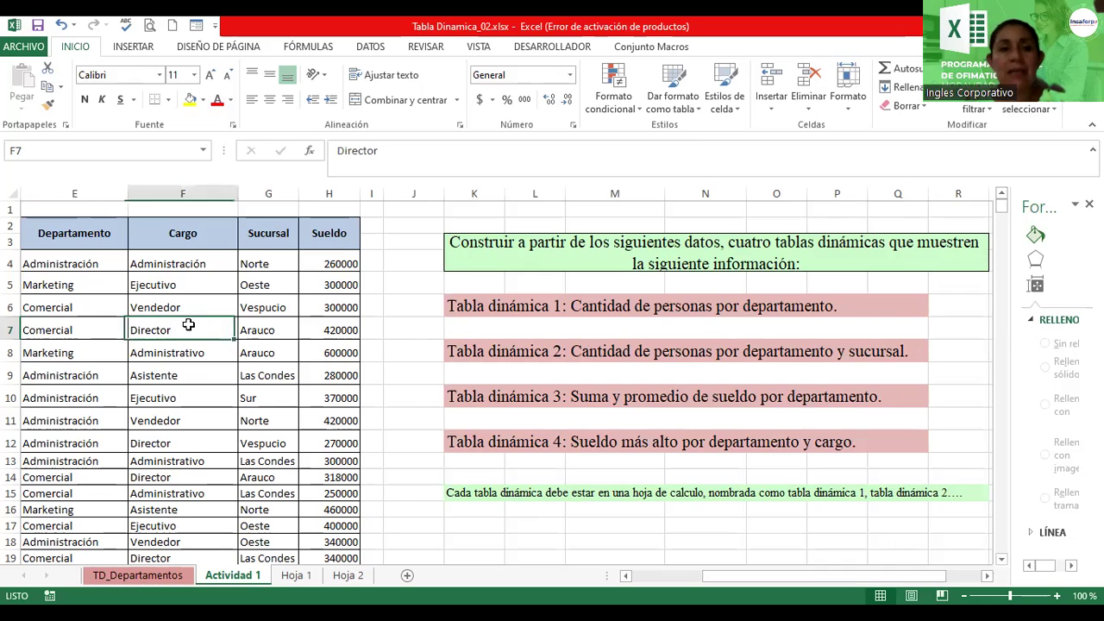
pyautogui.click(138, 47)
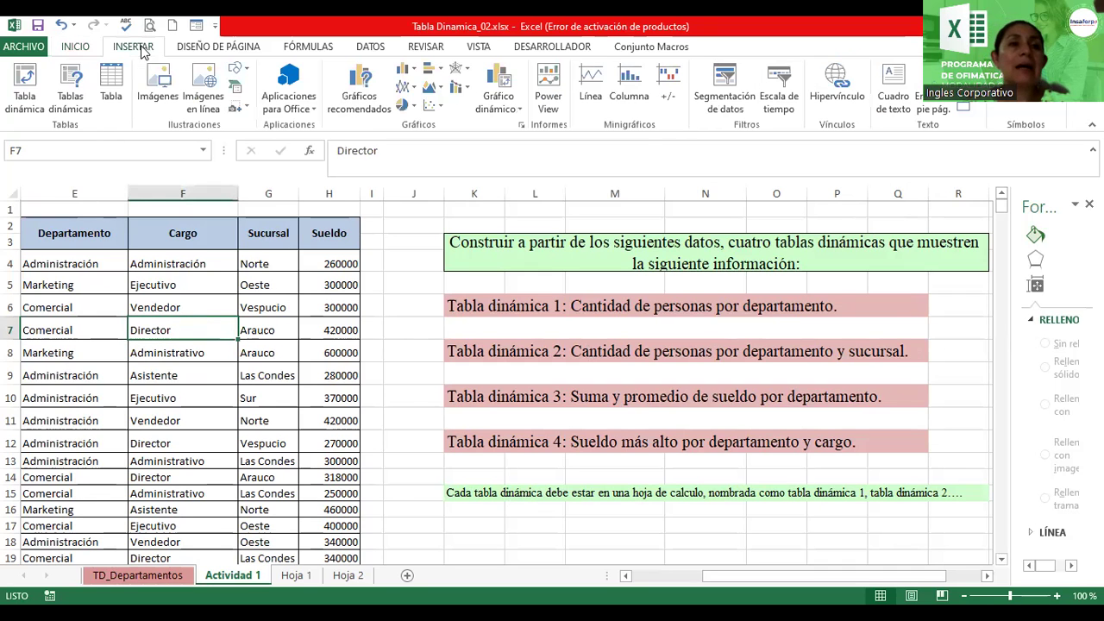
pyautogui.click(22, 99)
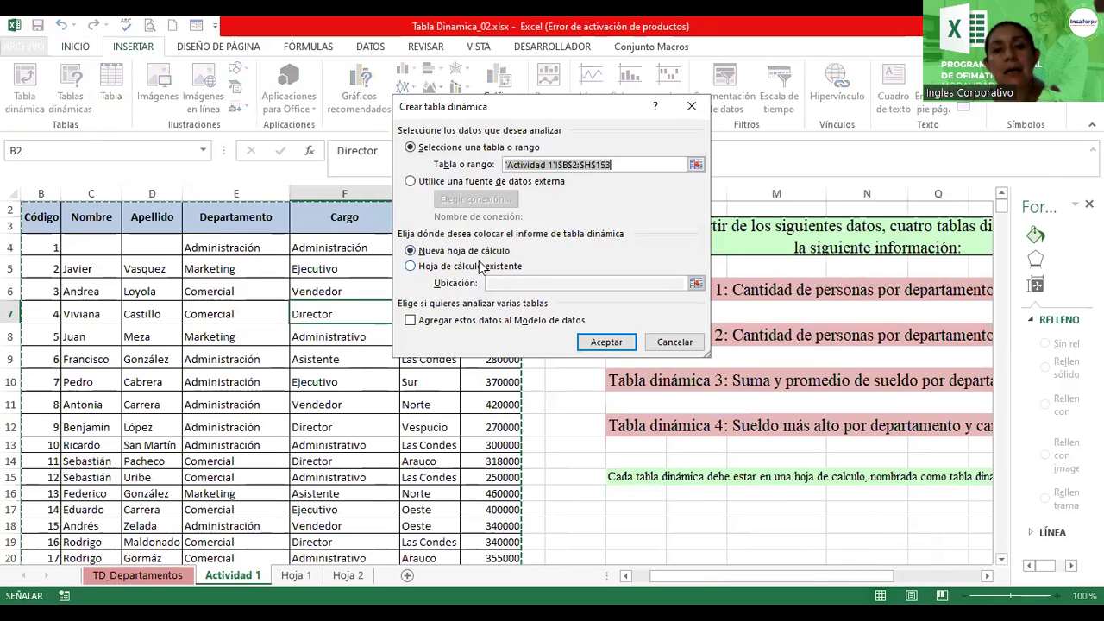
pyautogui.click(617, 343)
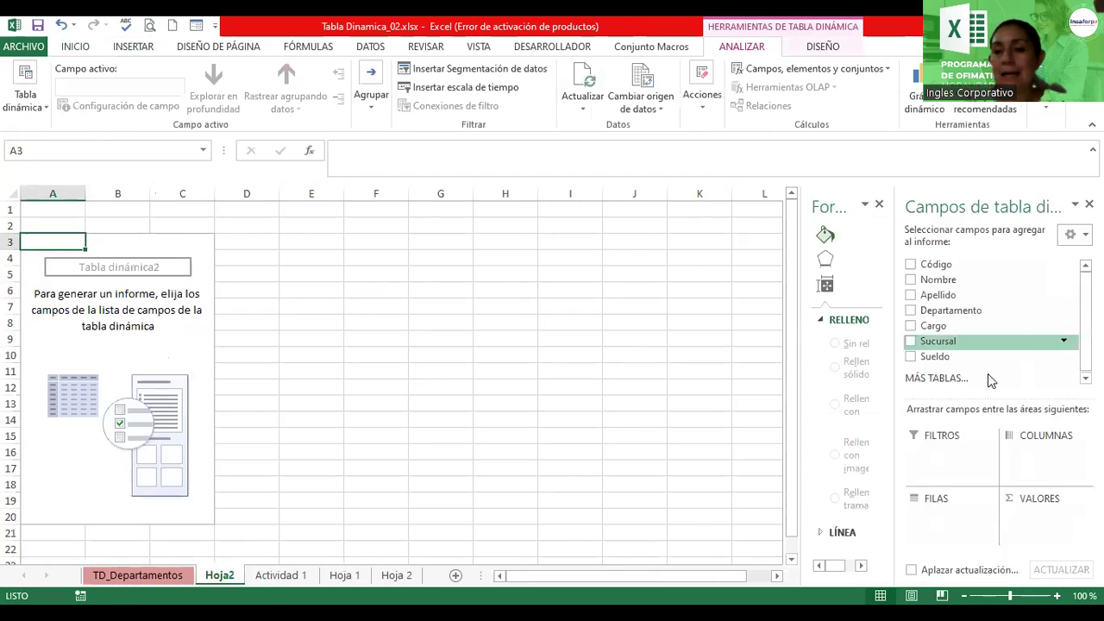
# - Count Nombre in the values, with Departamento as rows and Sucursal as columns
pyautogui.moveTo(929, 280)
pyautogui.mouseDown()
pyautogui.moveTo(964, 416)
pyautogui.moveTo(1026, 513)
pyautogui.mouseUp()
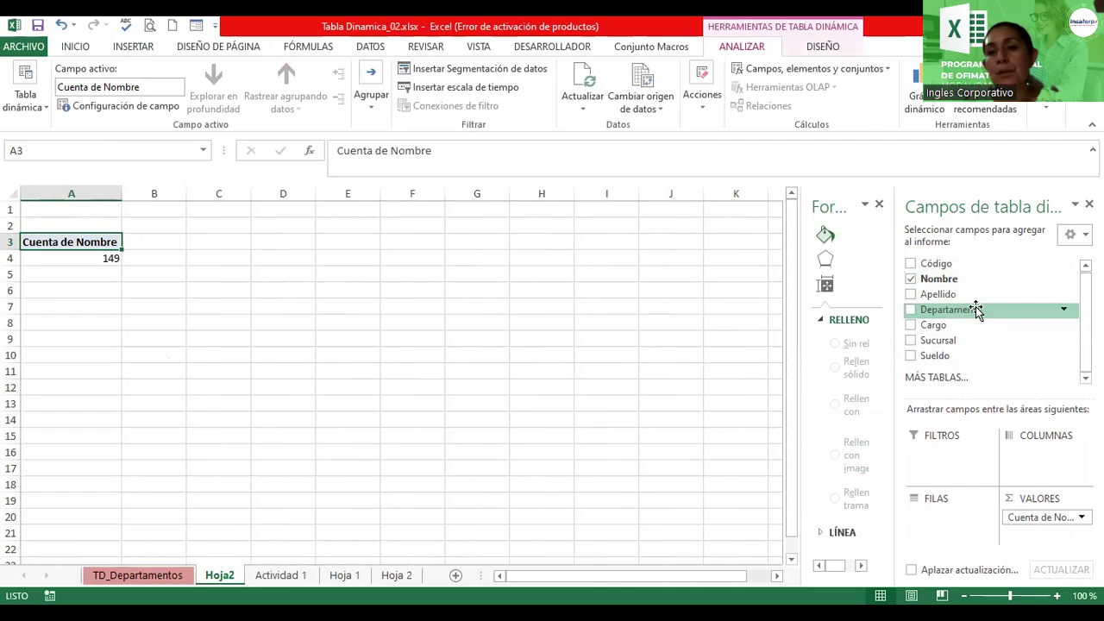
pyautogui.moveTo(973, 312); pyautogui.dragTo(964, 523)
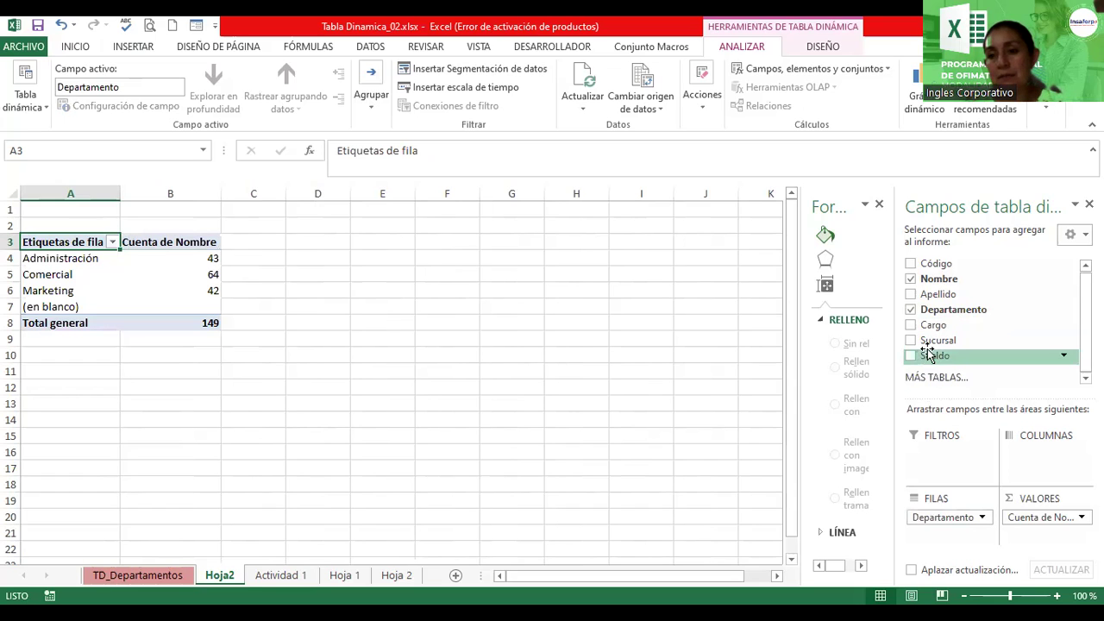
pyautogui.moveTo(932, 340)
pyautogui.mouseDown()
pyautogui.moveTo(1024, 414)
pyautogui.moveTo(1026, 455)
pyautogui.mouseUp()
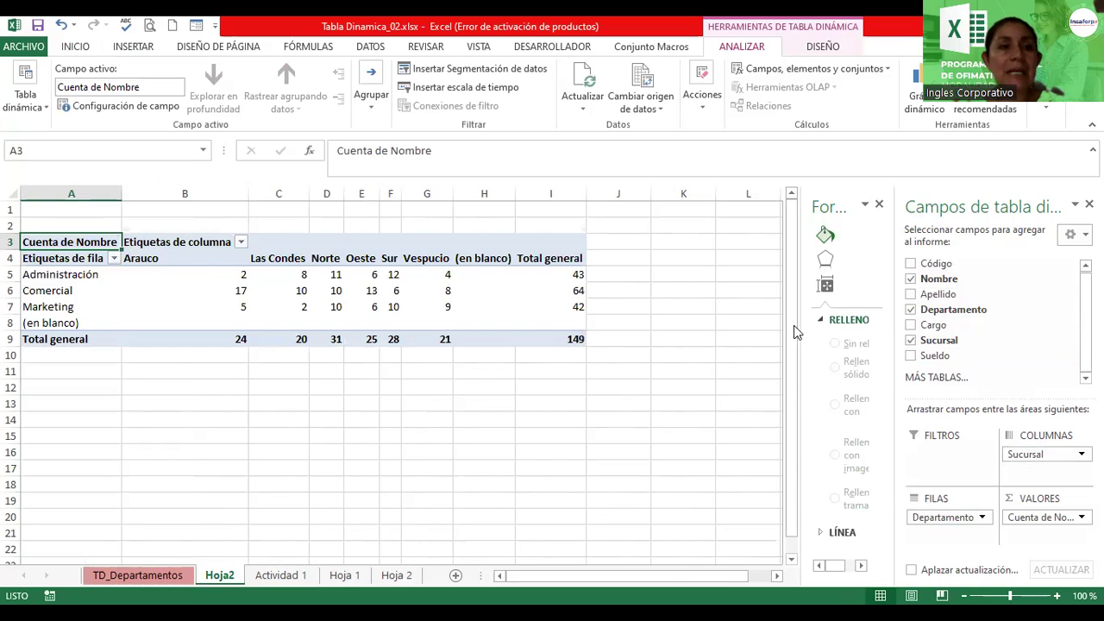
pyautogui.click(114, 258)
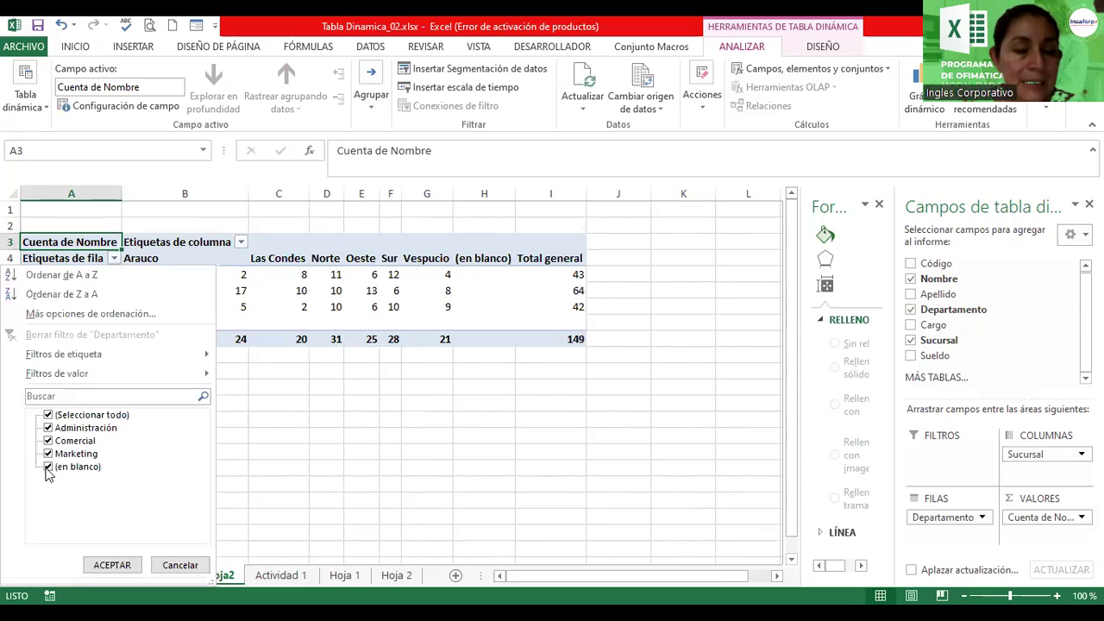
pyautogui.click(47, 467)
pyautogui.click(111, 565)
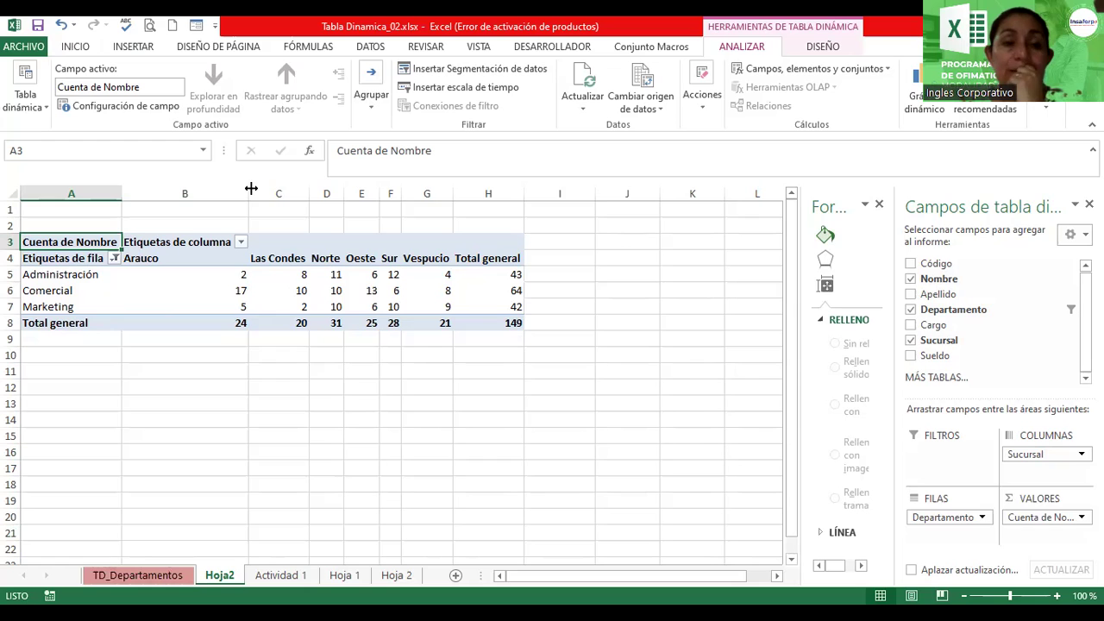
pyautogui.moveTo(214, 188); pyautogui.dragTo(236, 188)
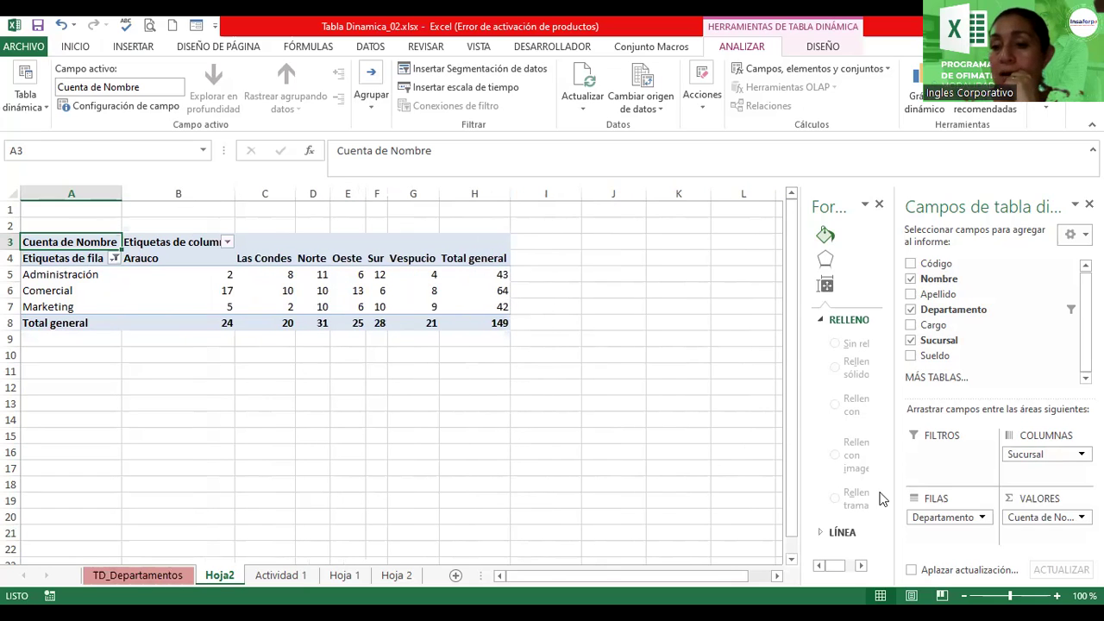
pyautogui.moveTo(1025, 454); pyautogui.dragTo(940, 545)
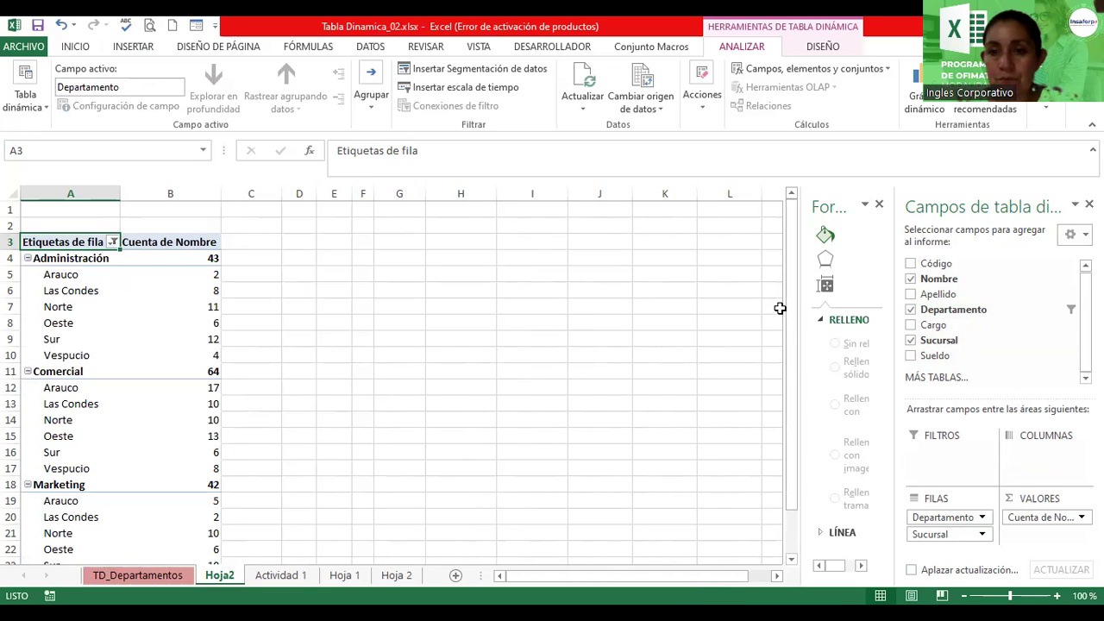
pyautogui.moveTo(791, 318); pyautogui.dragTo(786, 434)
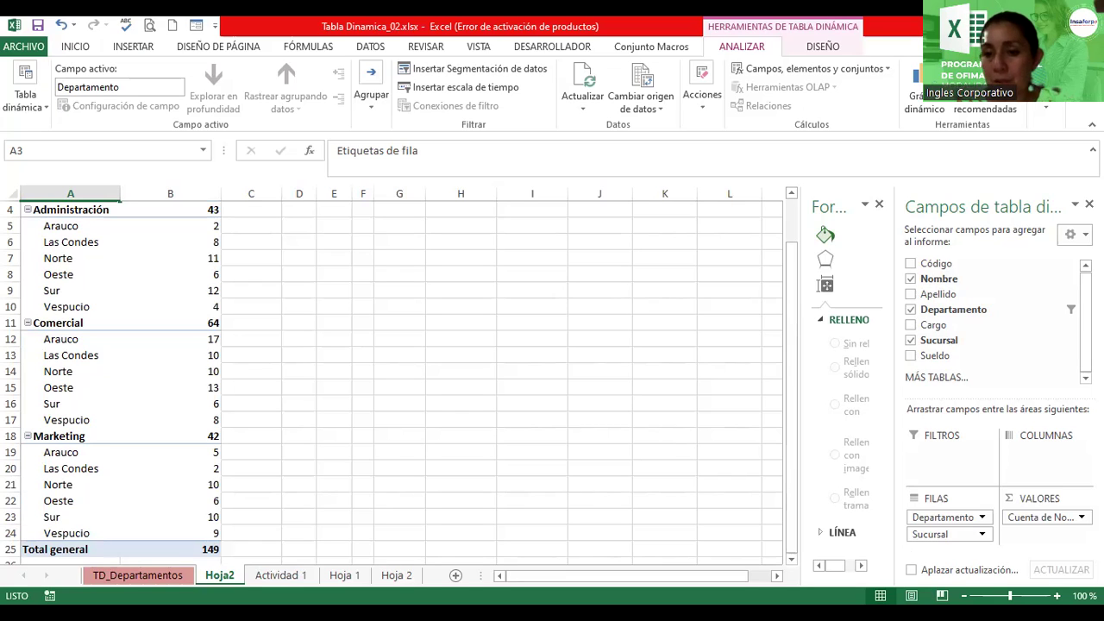
pyautogui.moveTo(941, 532); pyautogui.dragTo(1044, 461)
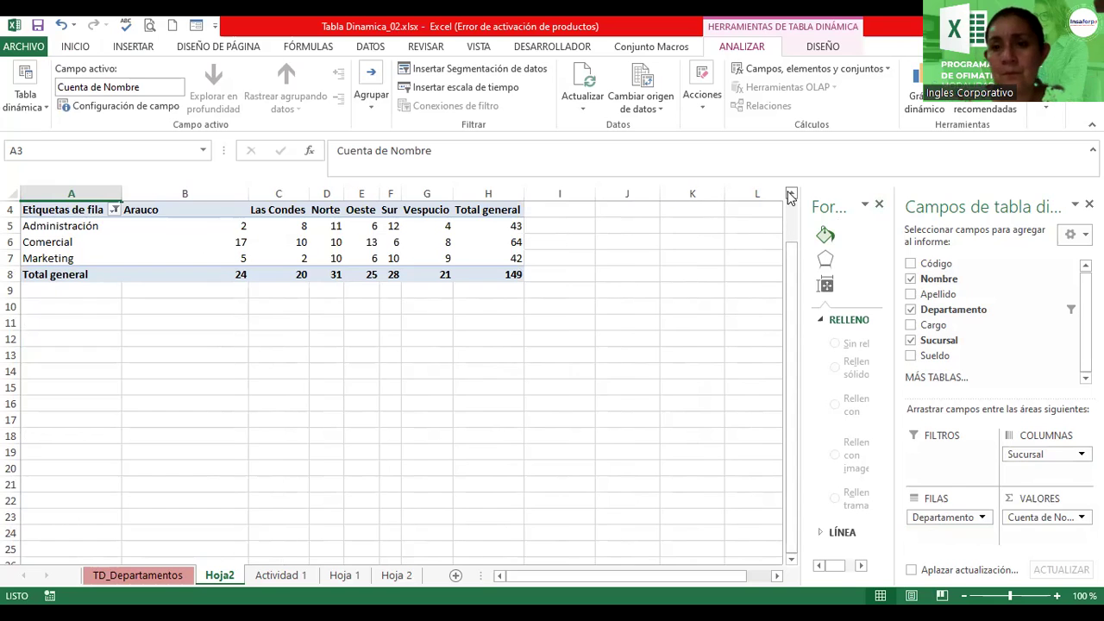
pyautogui.scroll(1, 792, 198)
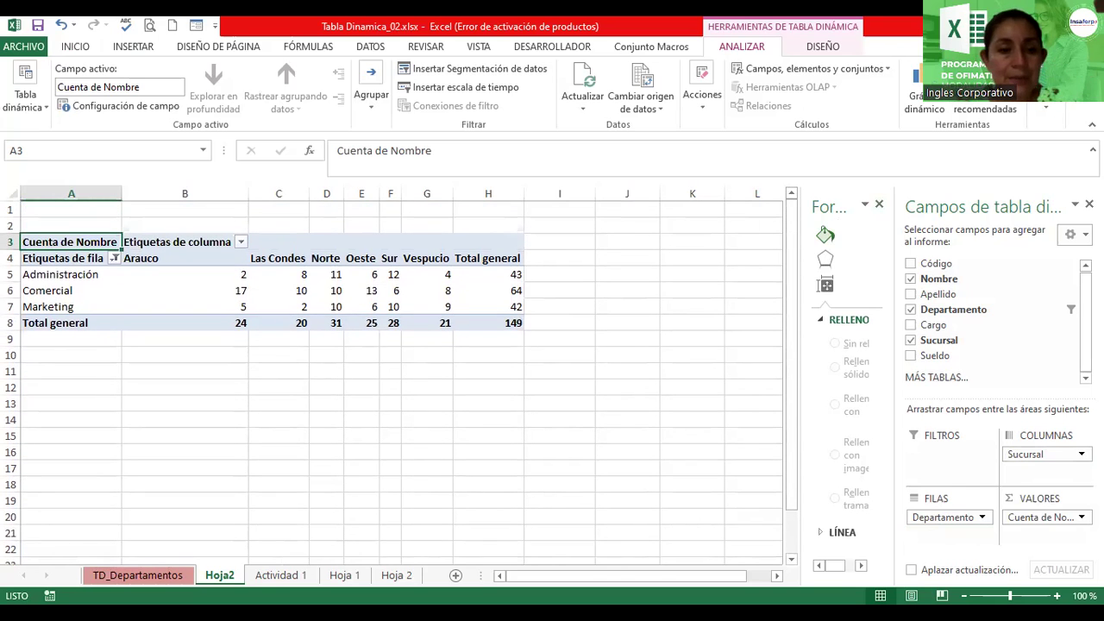
# - Copy the Tabla dinámica 2 description from Actividad 1 into Hoja2 cell A1
pyautogui.click(280, 576)
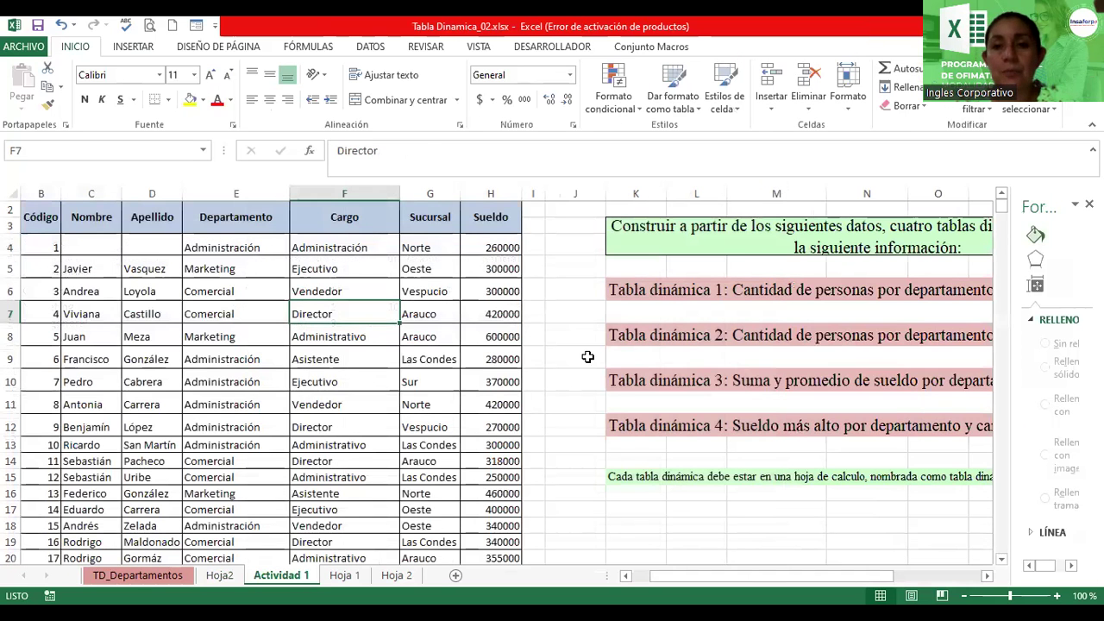
pyautogui.click(662, 336)
pyautogui.hotkey('ctrl', 'c')
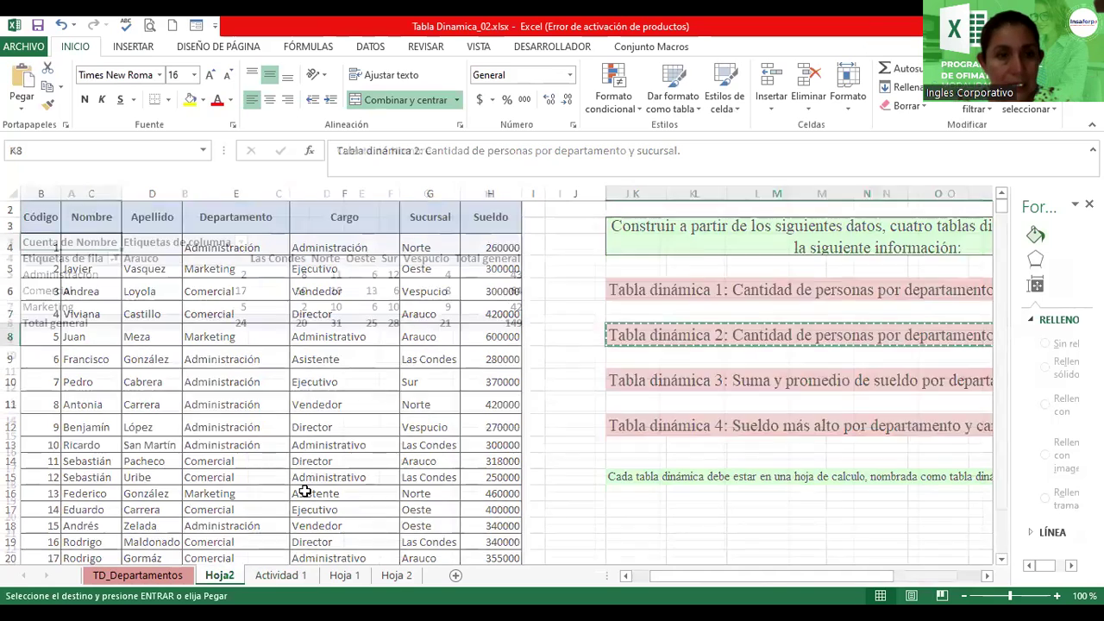
pyautogui.hotkey('ctrl', 'pageup')
pyautogui.click(71, 212)
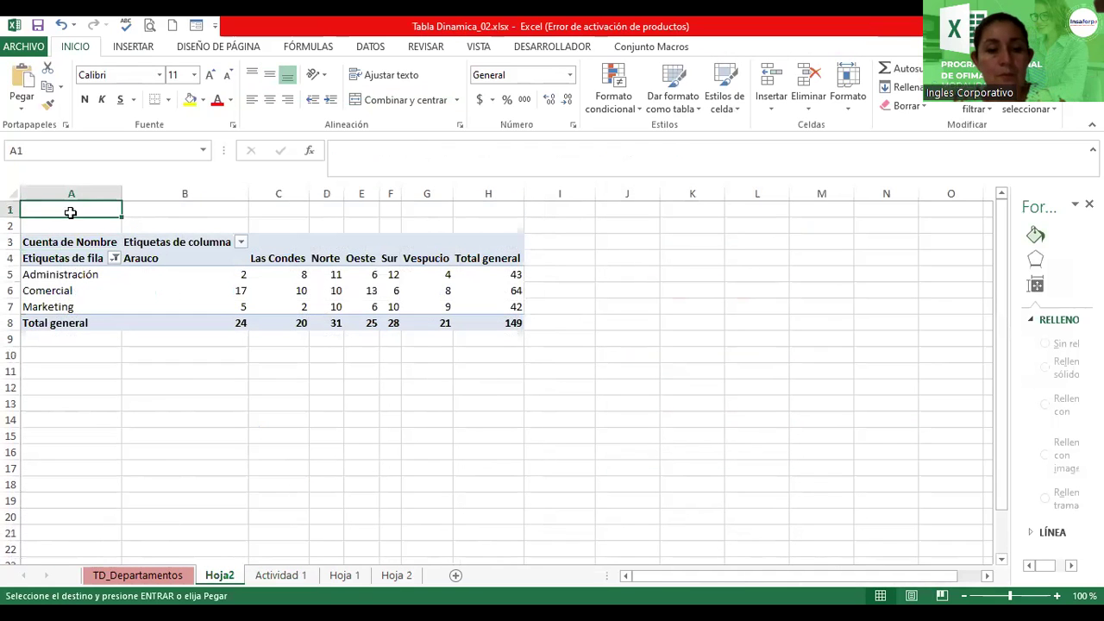
pyautogui.hotkey('ctrl', 'v')
# - Merge and centre the title across A1:H1 at 16 pt and make row 1 taller
pyautogui.moveTo(70, 212); pyautogui.dragTo(488, 212)
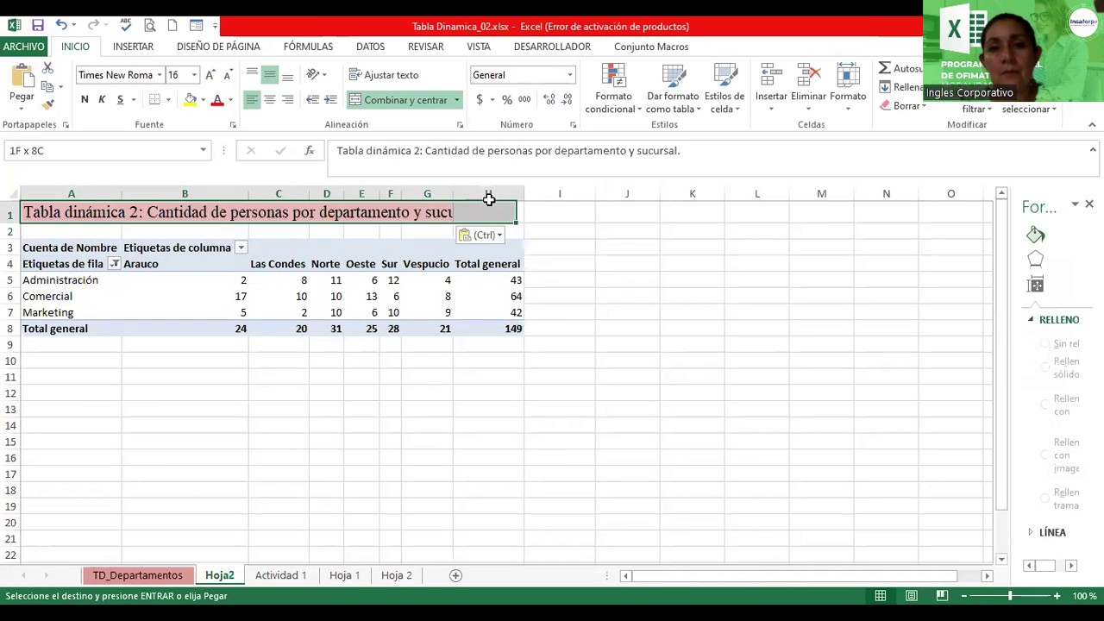
pyautogui.click(409, 101)
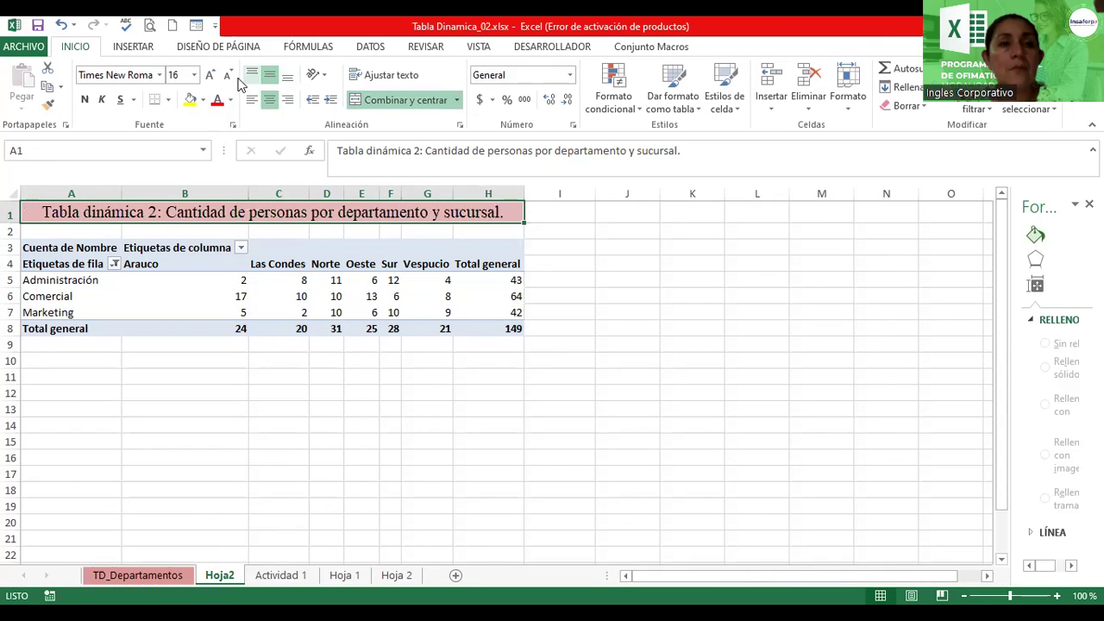
pyautogui.click(210, 75)
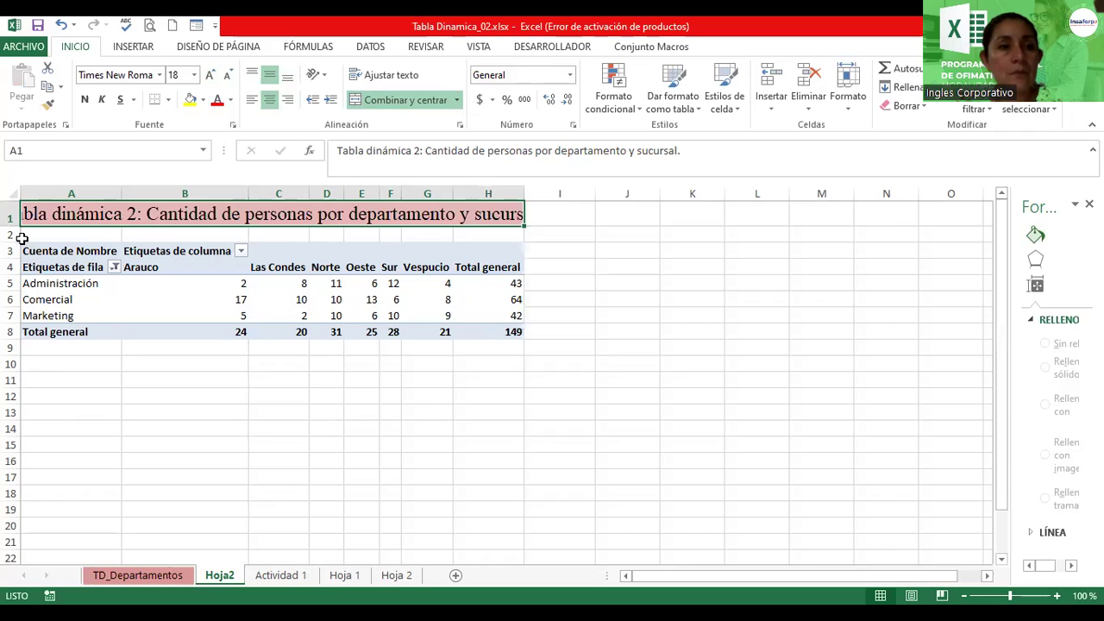
pyautogui.moveTo(11, 228); pyautogui.dragTo(11, 249)
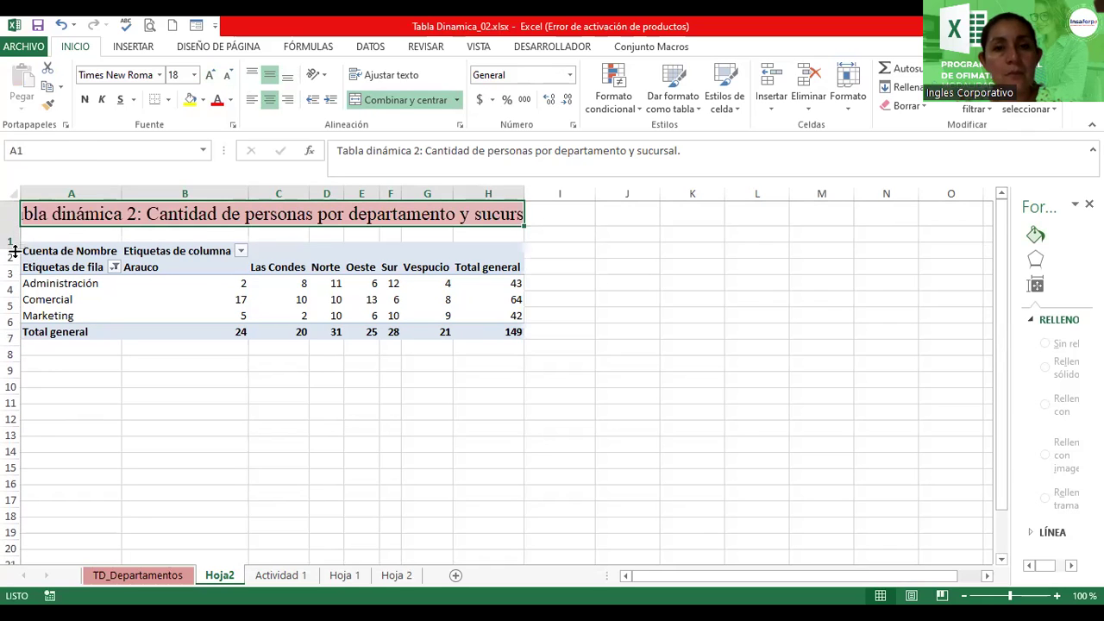
pyautogui.click(226, 76)
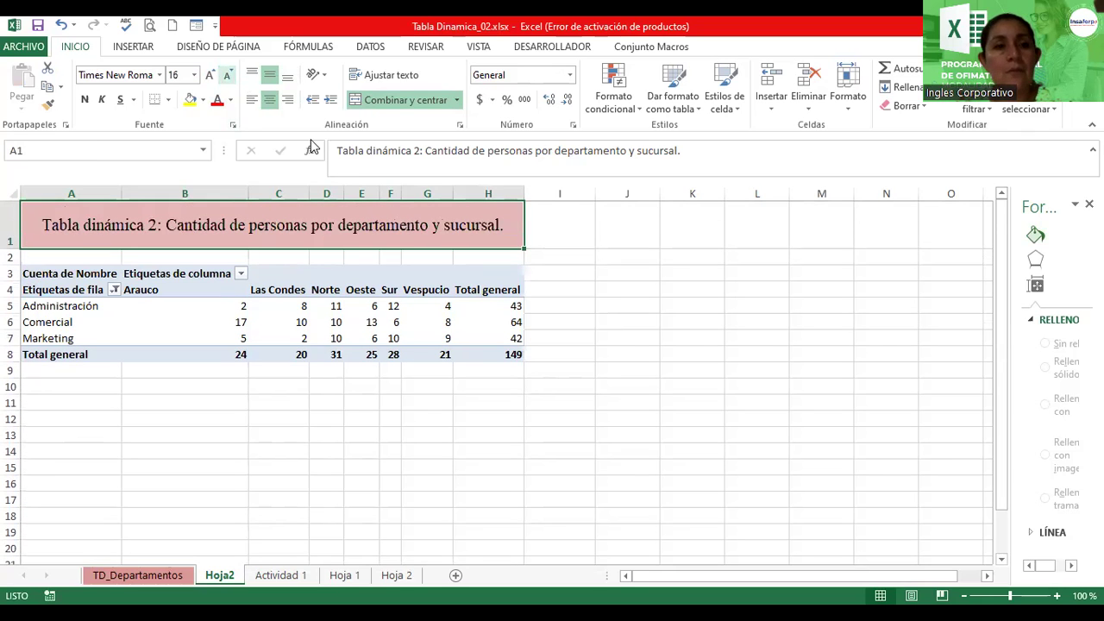
pyautogui.click(692, 329)
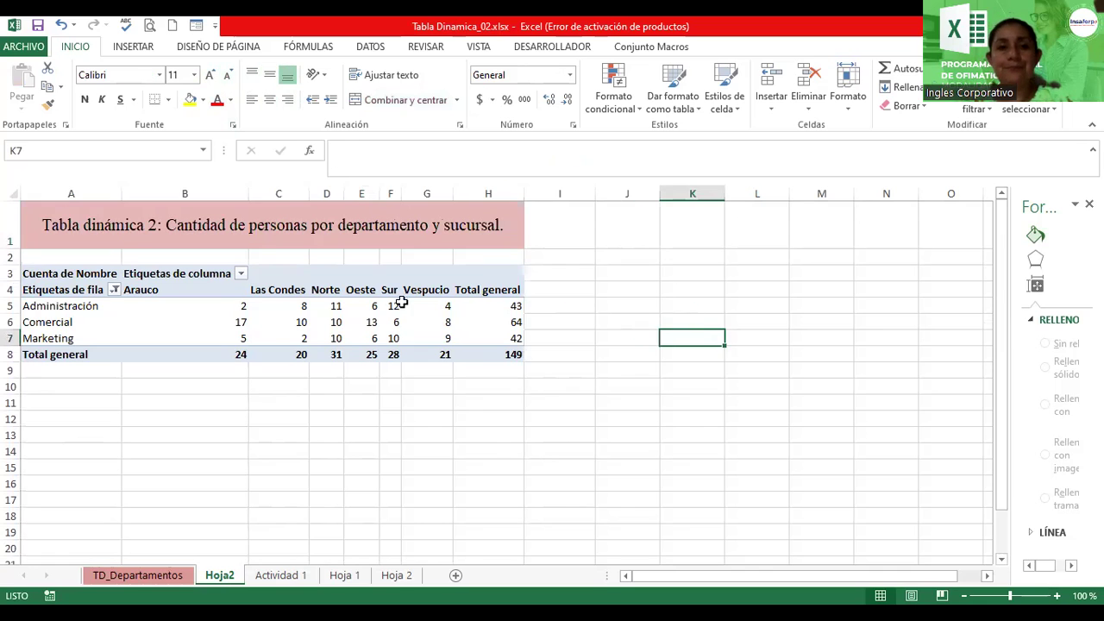
pyautogui.click(335, 328)
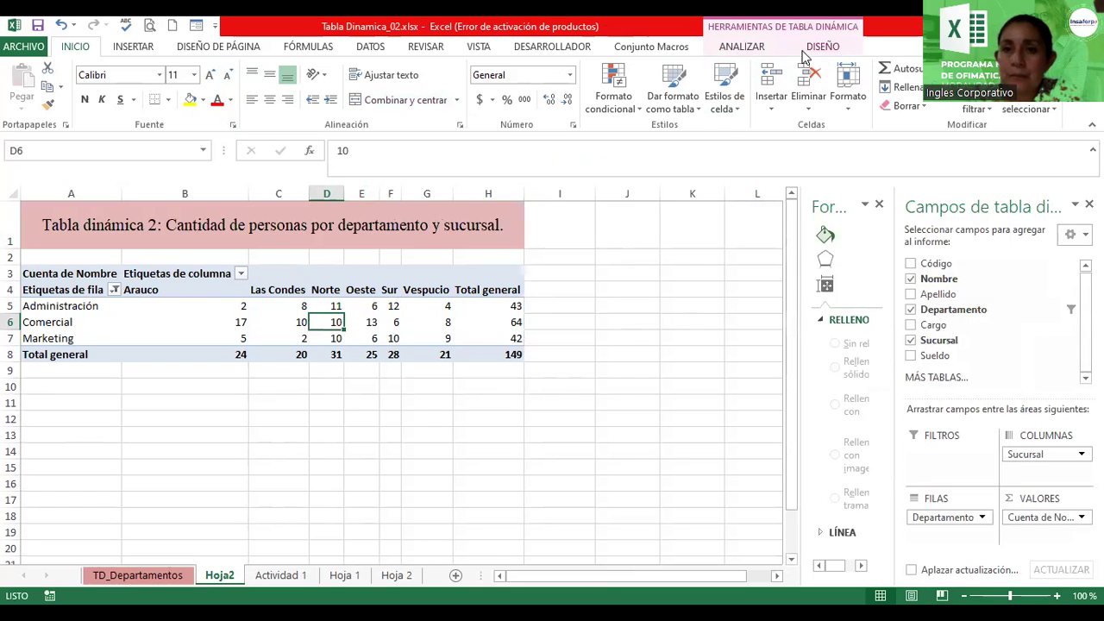
# - Insert a Columna agrupada 3D pivot chart and place it beside the pivot table
pyautogui.click(729, 50)
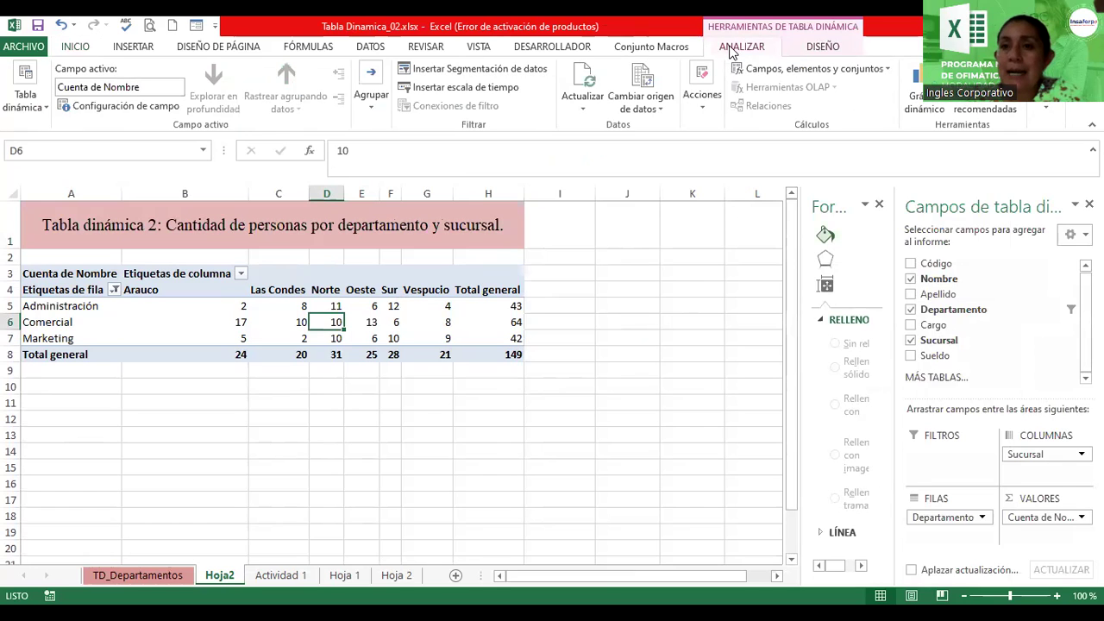
pyautogui.click(916, 110)
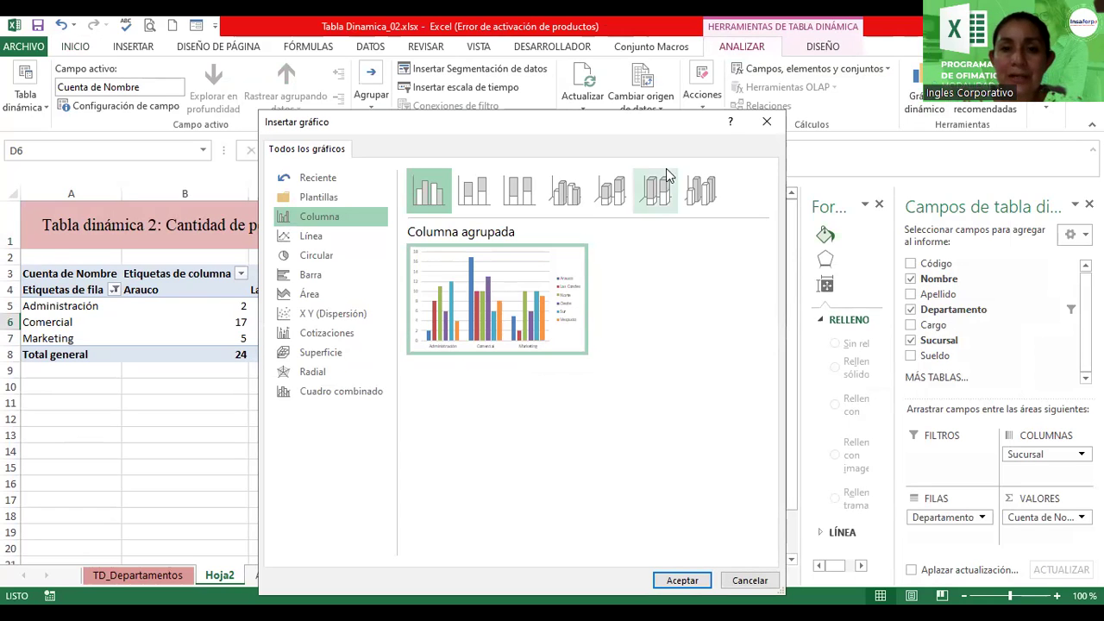
pyautogui.click(518, 194)
pyautogui.click(565, 201)
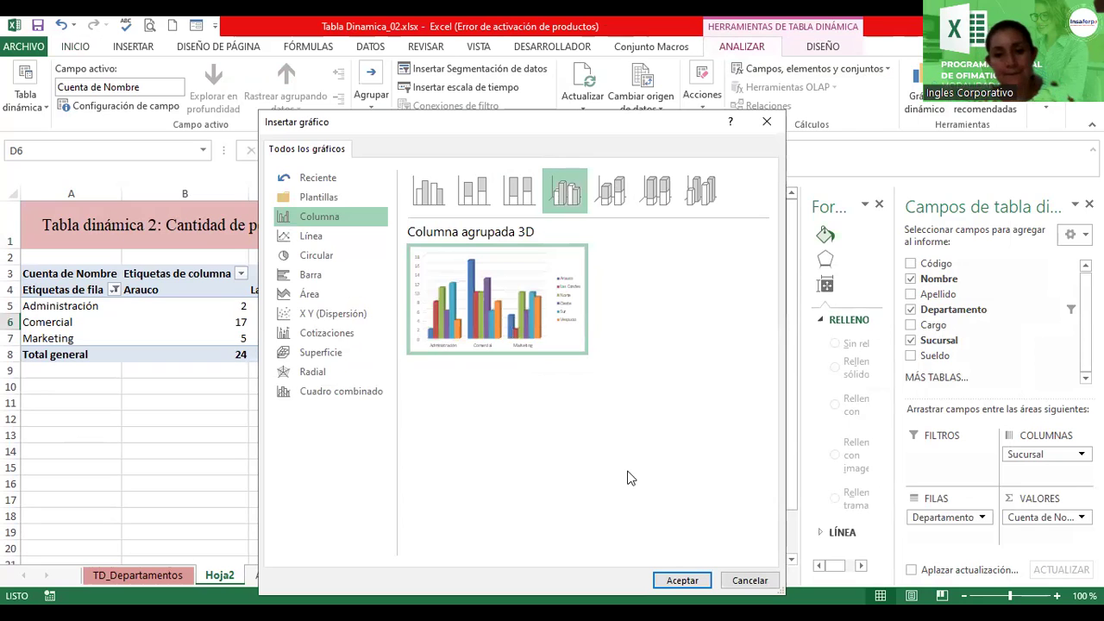
pyautogui.click(681, 582)
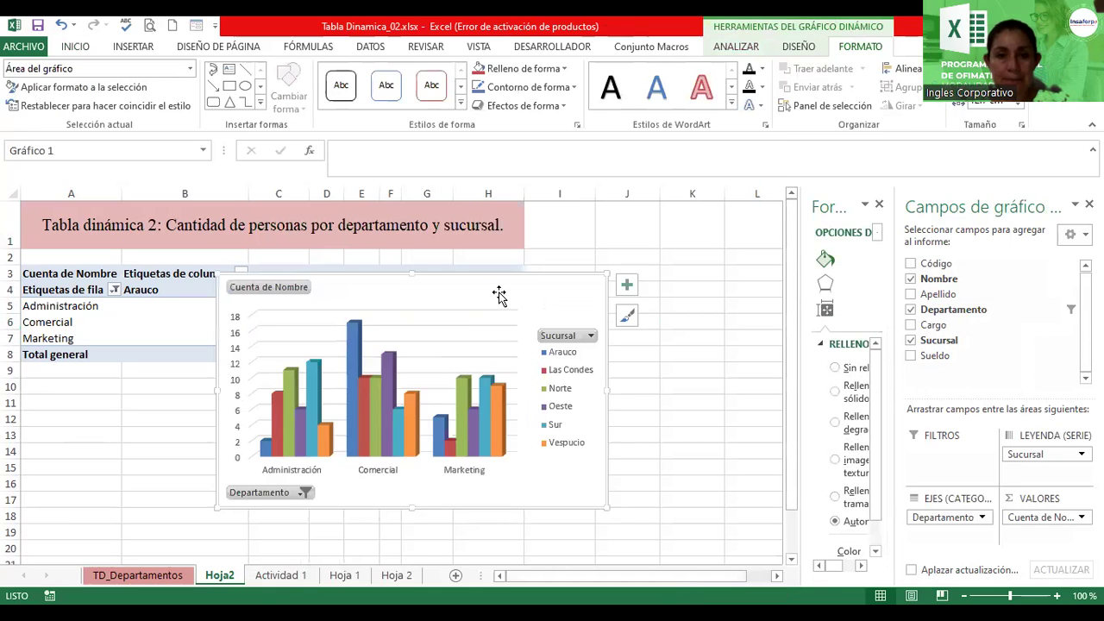
pyautogui.moveTo(501, 291); pyautogui.dragTo(534, 274)
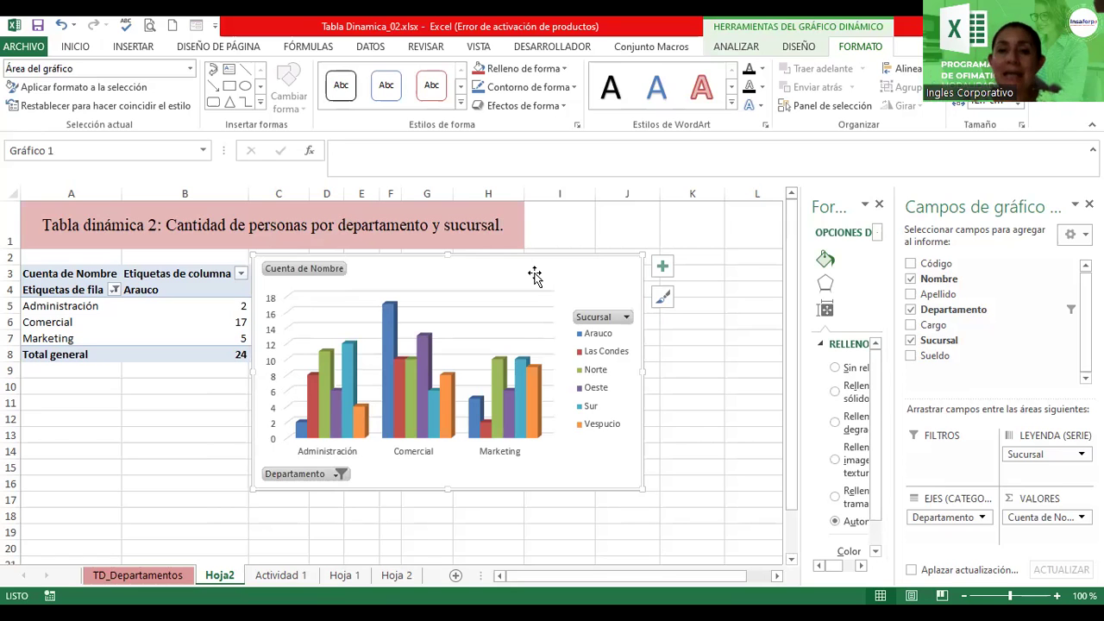
# - Move the 3D pivot chart onto its own new chart sheet named Gráfico1
pyautogui.rightClick(535, 275)
pyautogui.press('Escape')
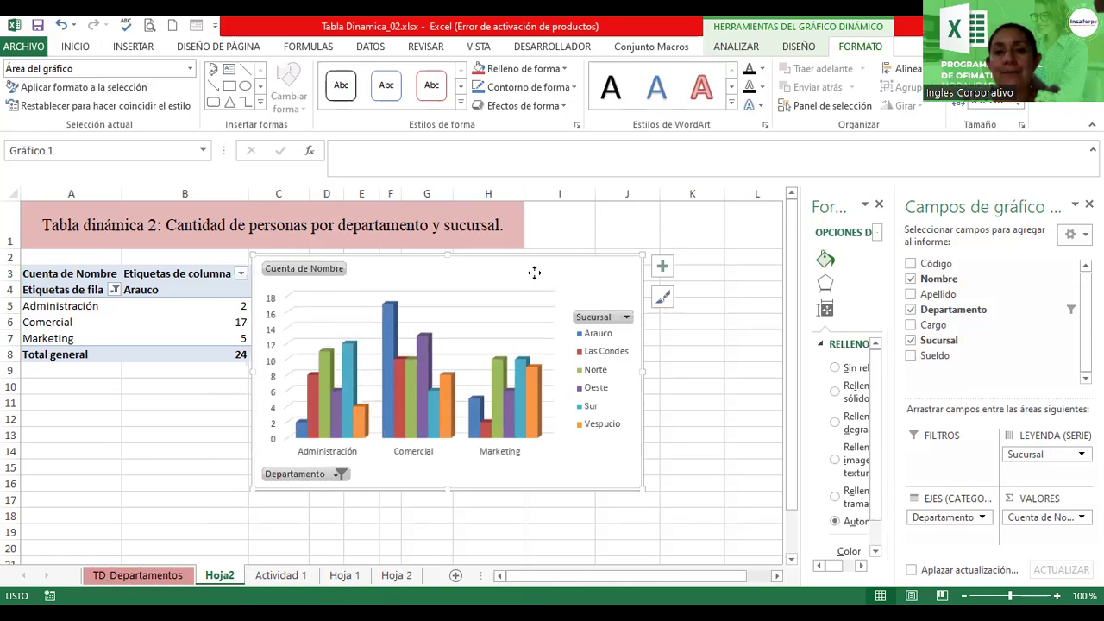
pyautogui.rightClick(536, 275)
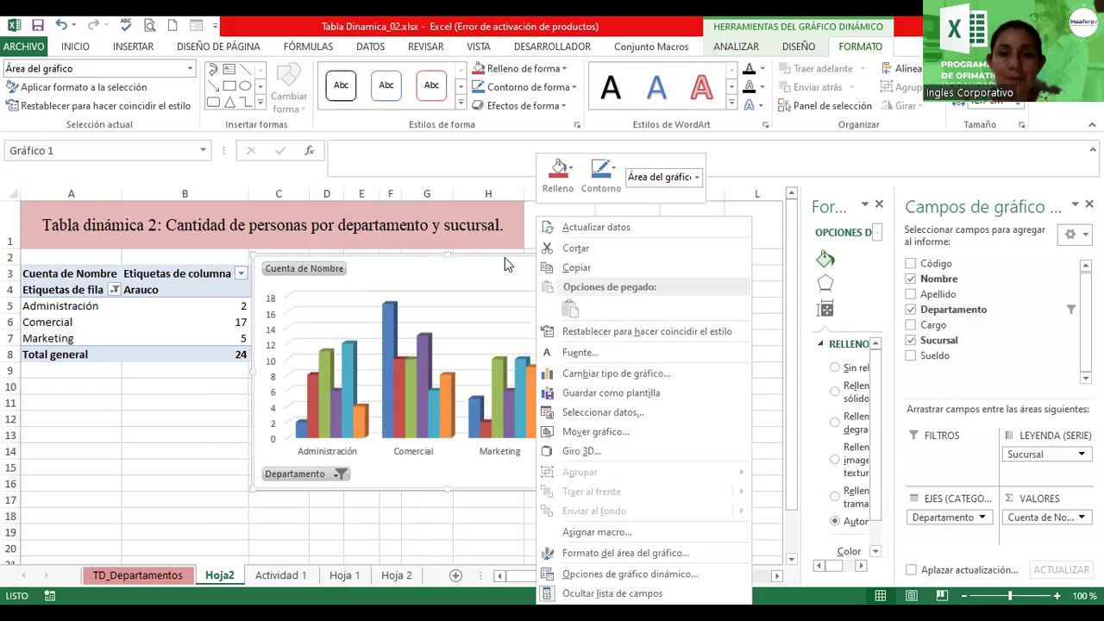
pyautogui.click(508, 265)
pyautogui.moveTo(510, 268); pyautogui.dragTo(498, 256)
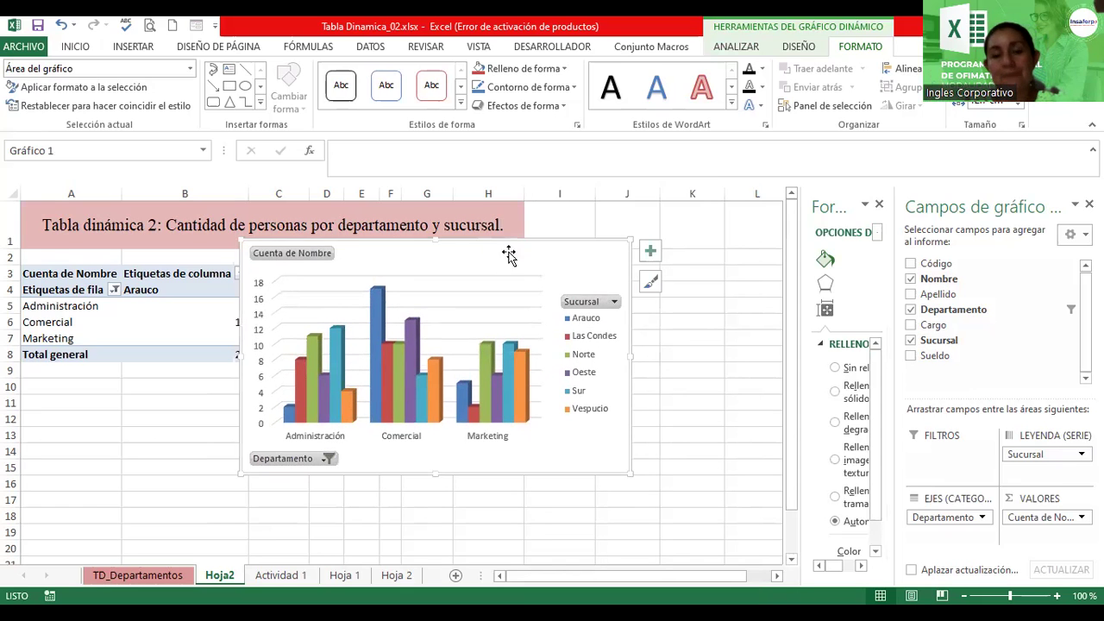
pyautogui.click(797, 50)
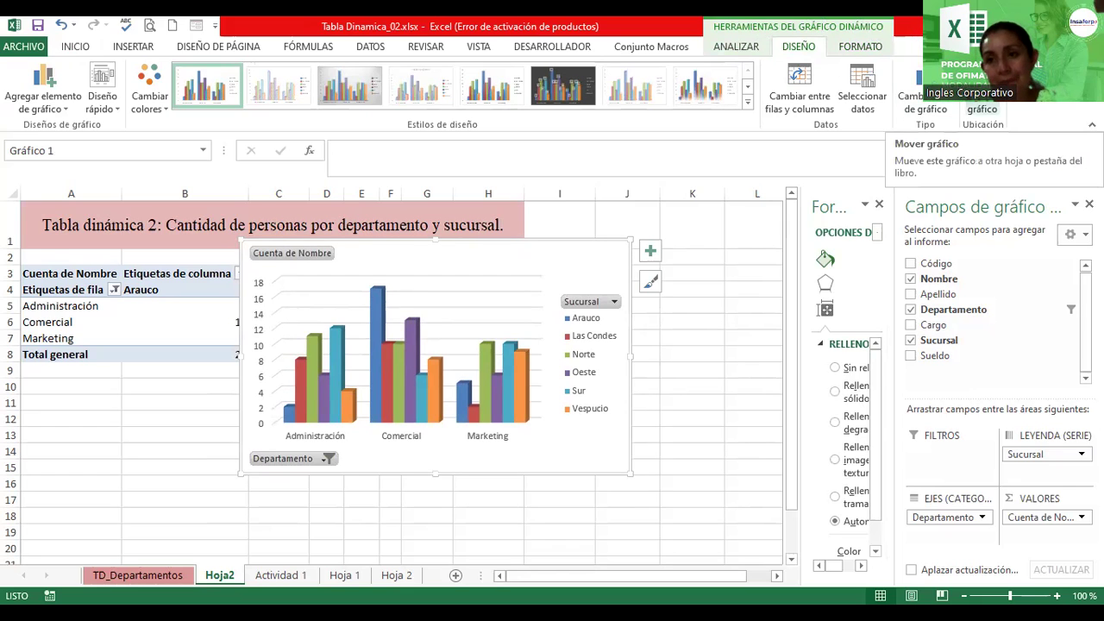
pyautogui.click(982, 99)
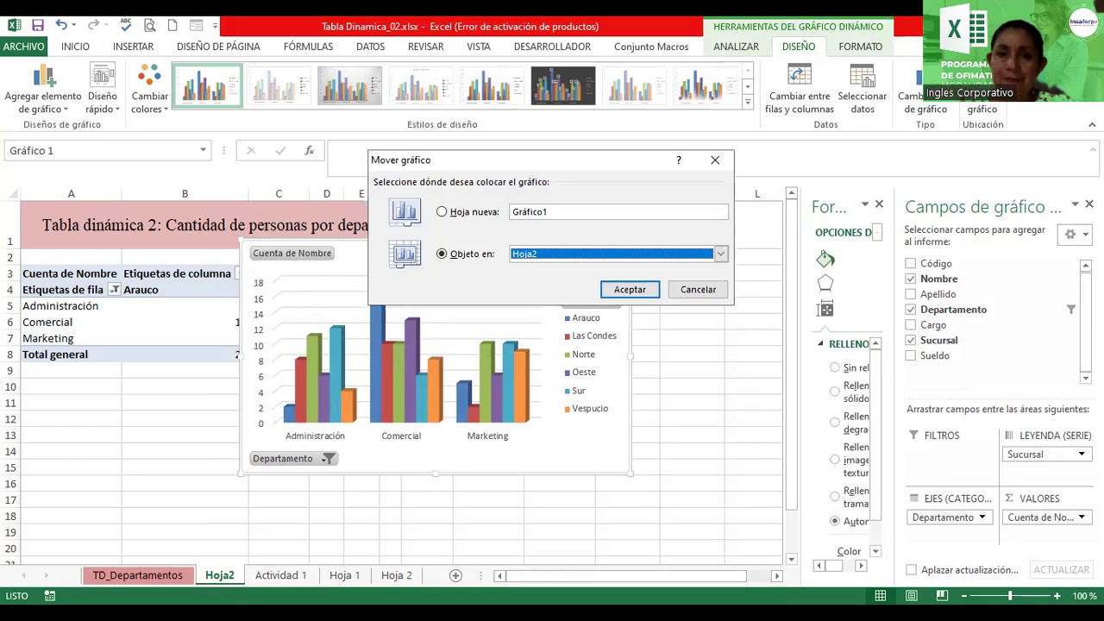
pyautogui.click(442, 213)
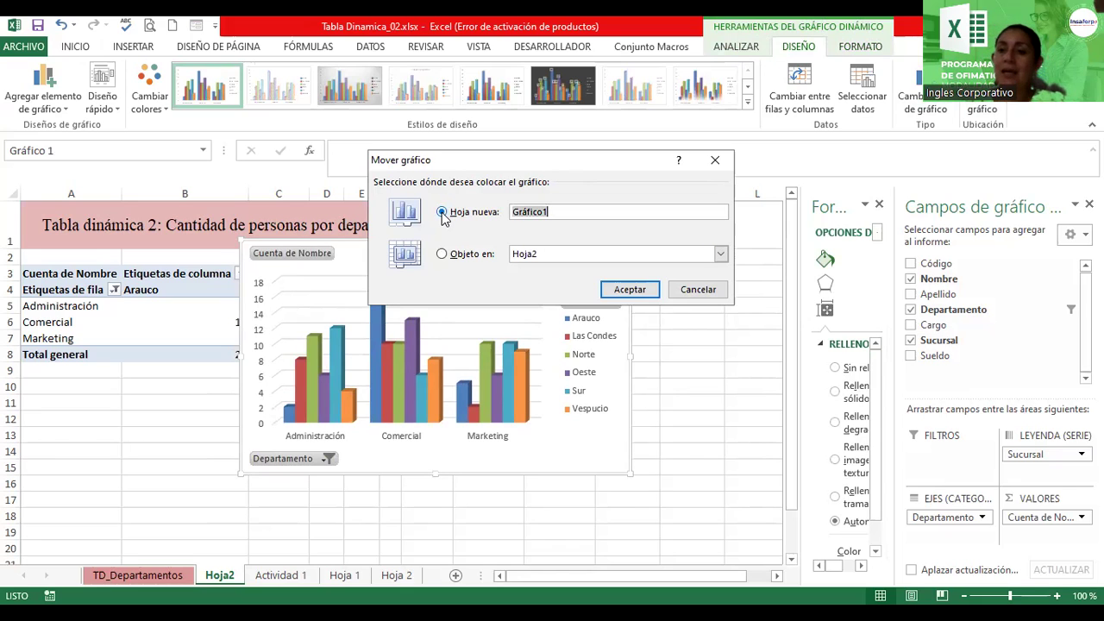
pyautogui.click(624, 293)
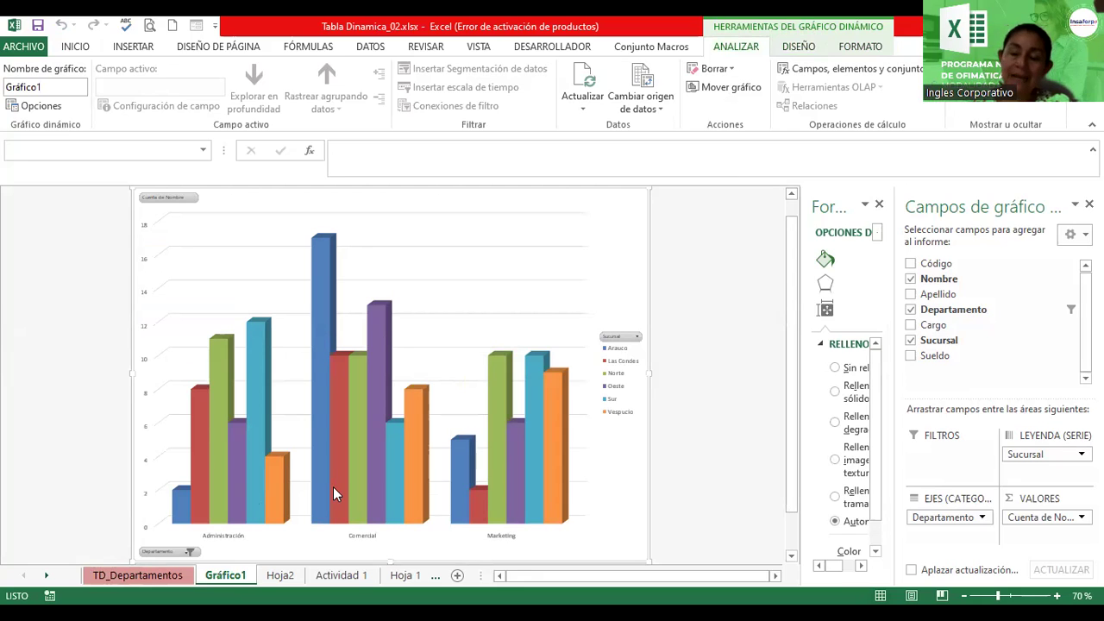
# - Make the department axis labels size 16, bold and a darker font colour
pyautogui.click(367, 542)
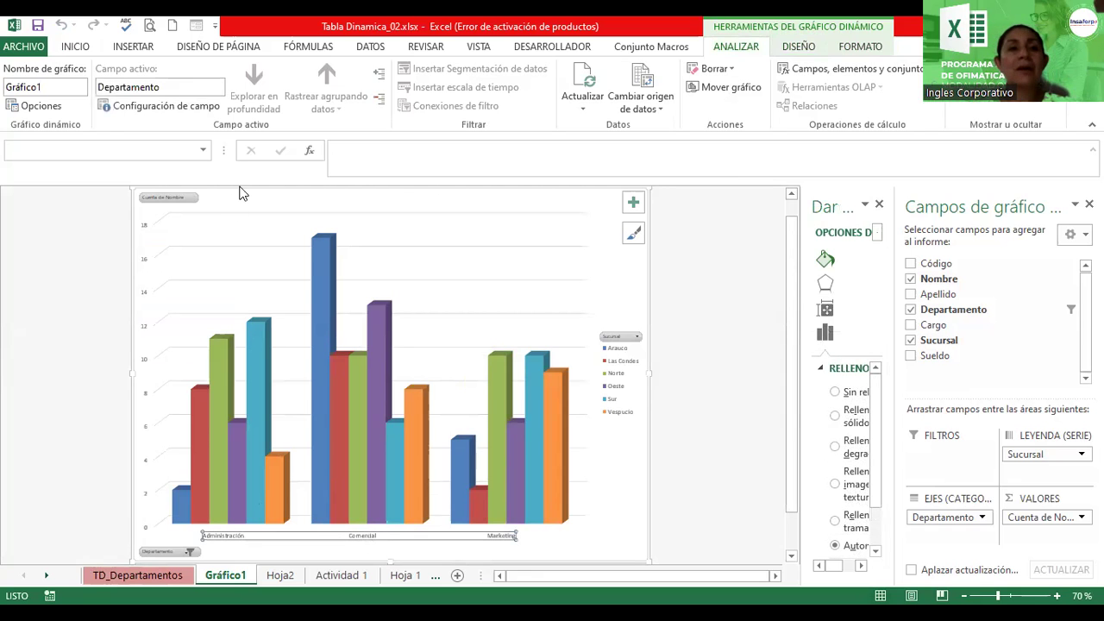
pyautogui.click(74, 46)
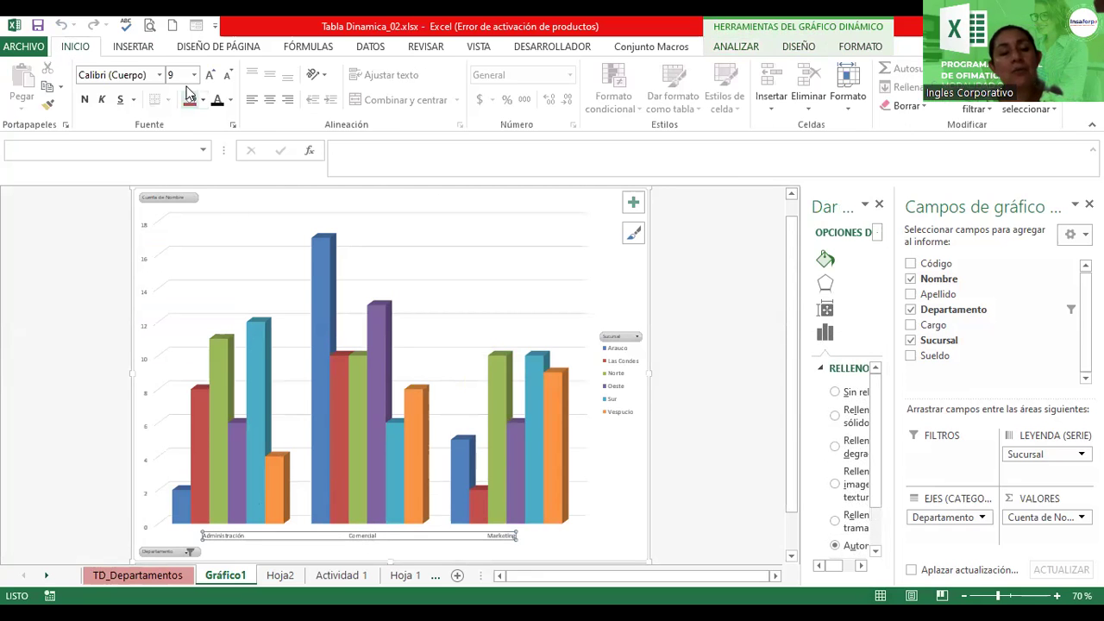
pyautogui.click(209, 76)
pyautogui.click(210, 76)
pyautogui.click(209, 76)
pyautogui.click(209, 76)
pyautogui.click(210, 76)
pyautogui.click(210, 76)
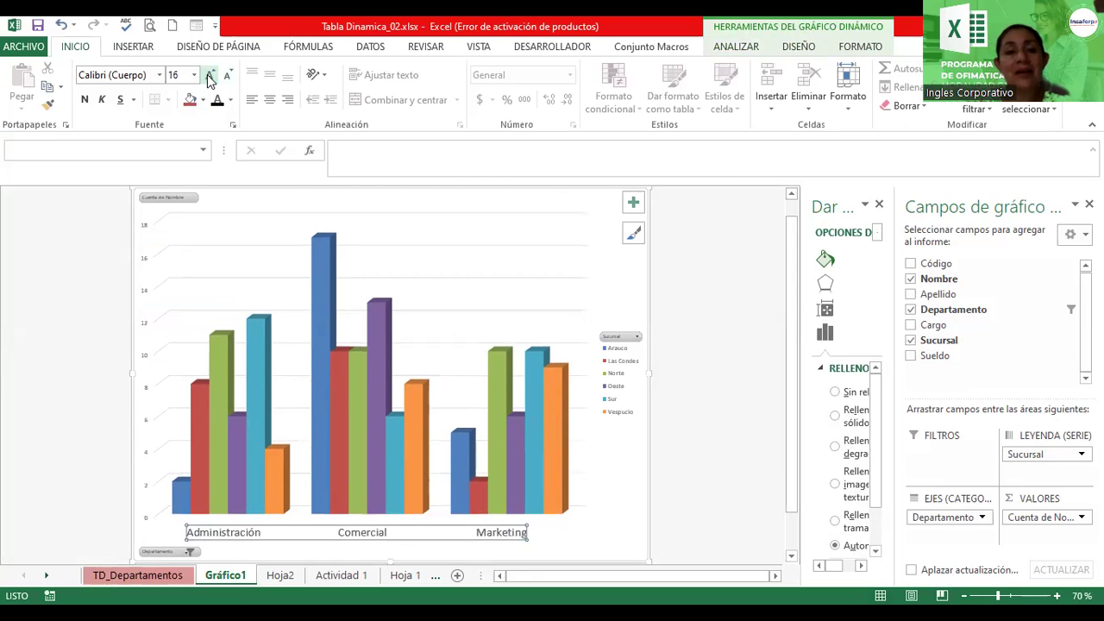
pyautogui.click(84, 99)
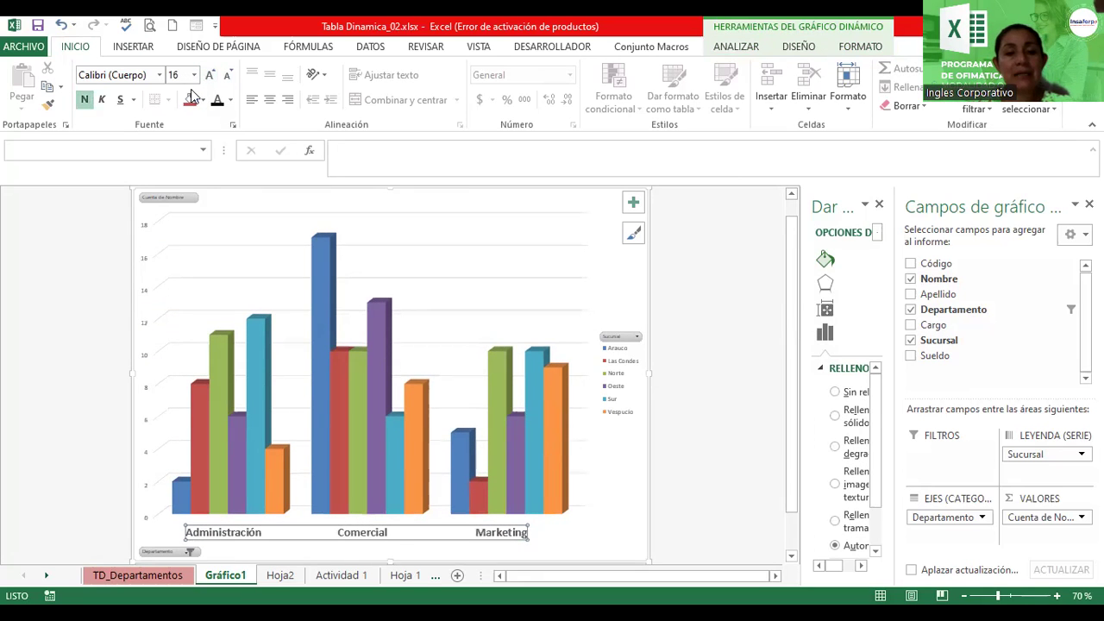
pyautogui.click(218, 100)
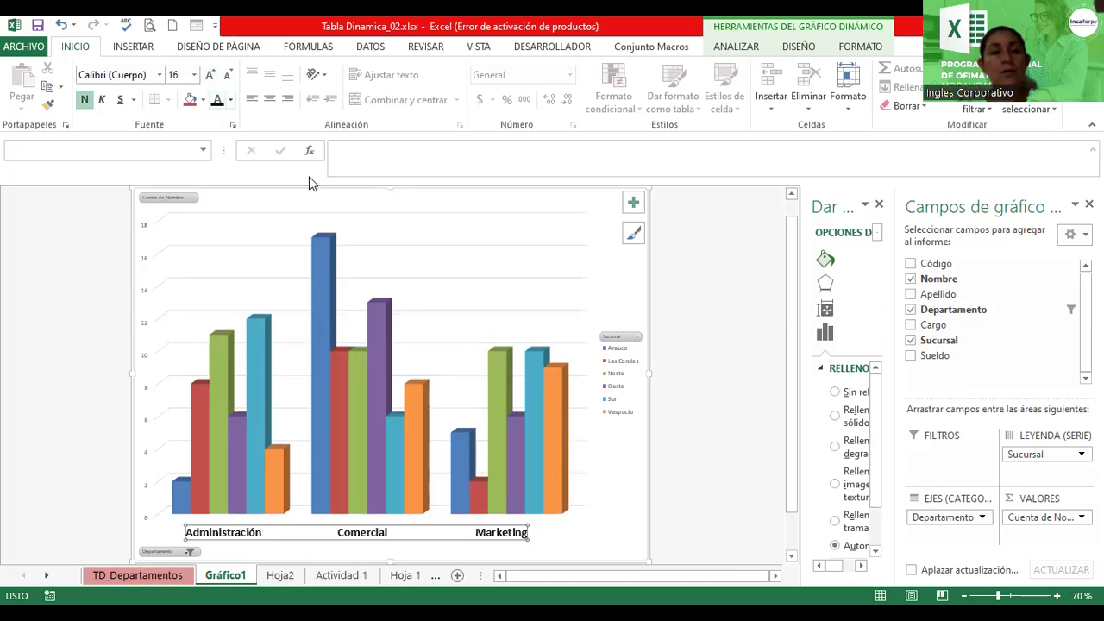
# - Enlarge the branch legend text (Arauco to Vespucio) to 12 pt
pyautogui.click(617, 362)
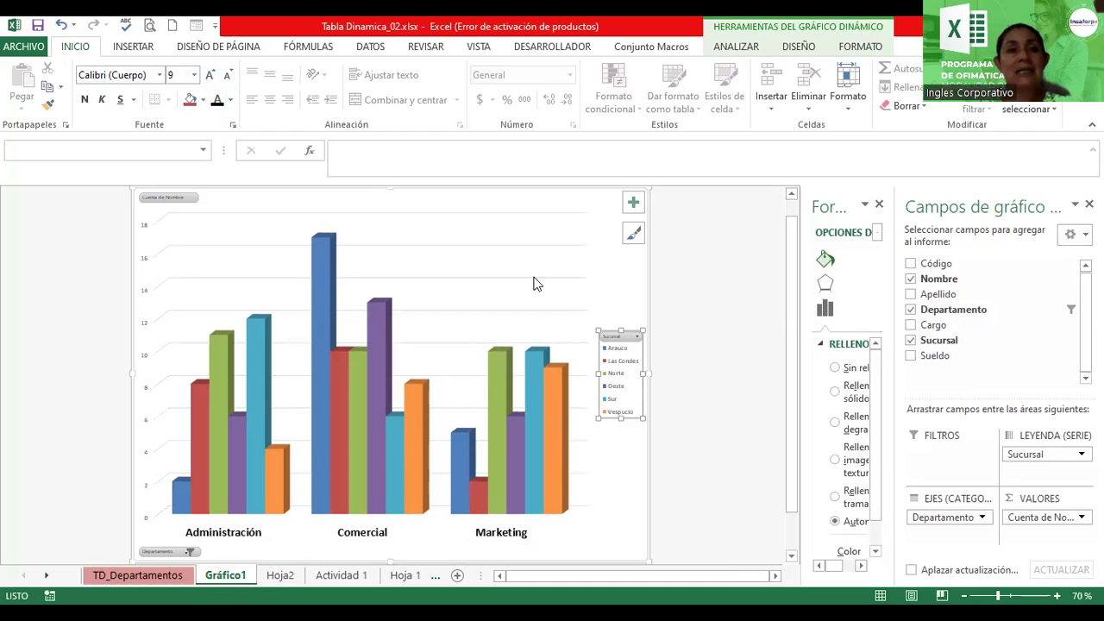
pyautogui.click(209, 75)
pyautogui.click(209, 75)
pyautogui.click(209, 75)
pyautogui.click(209, 75)
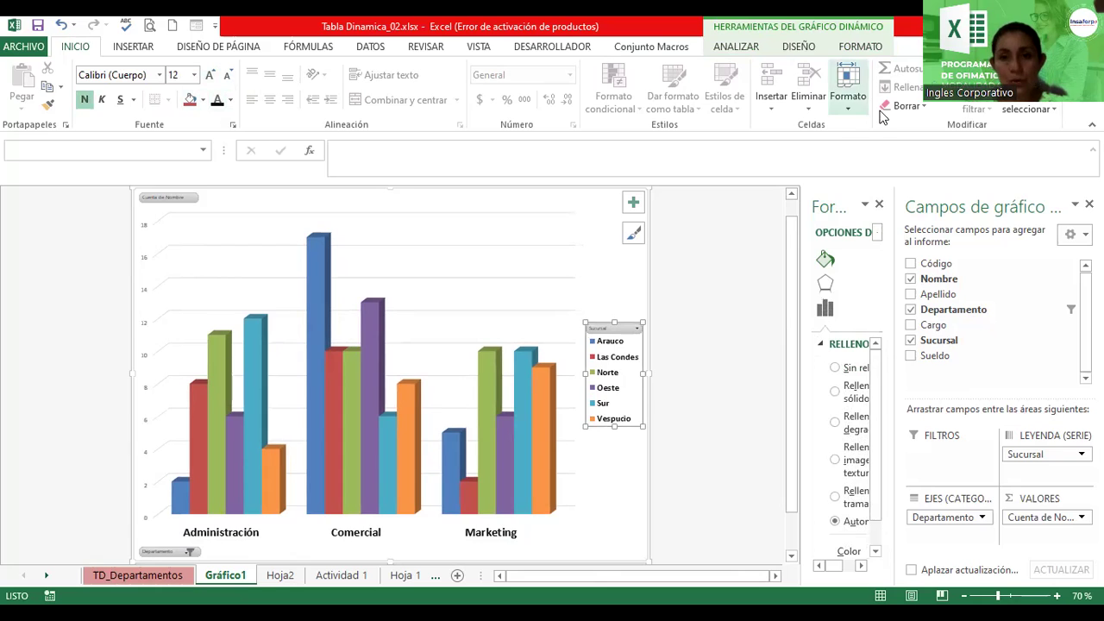
pyautogui.click(793, 197)
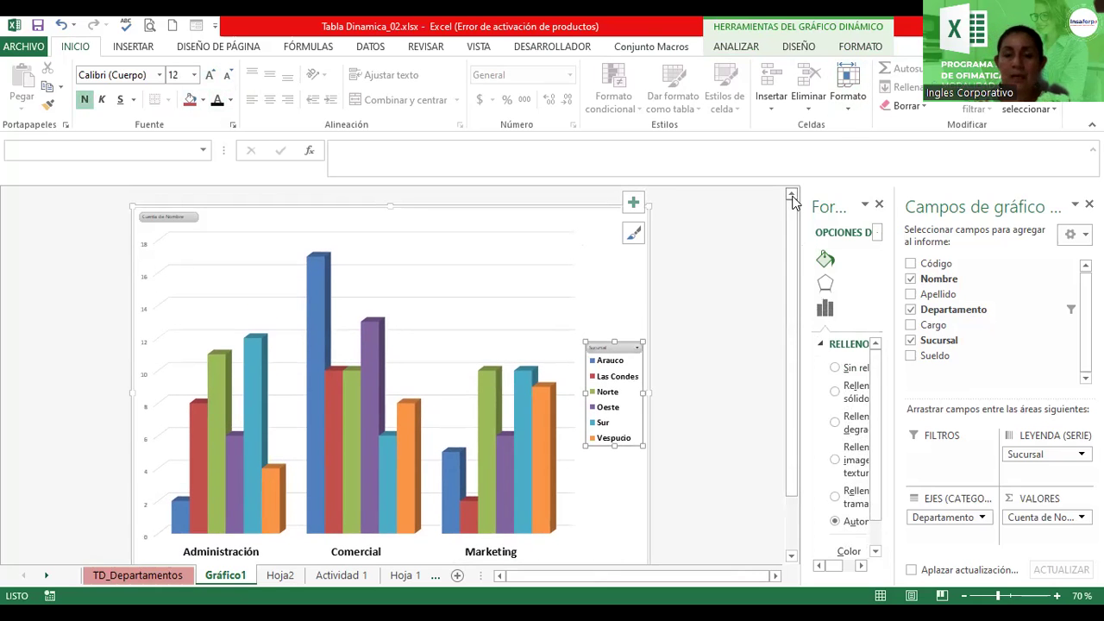
# - Tick Título del gráfico in the chart elements list to add a placeholder title above the columns
pyautogui.click(634, 223)
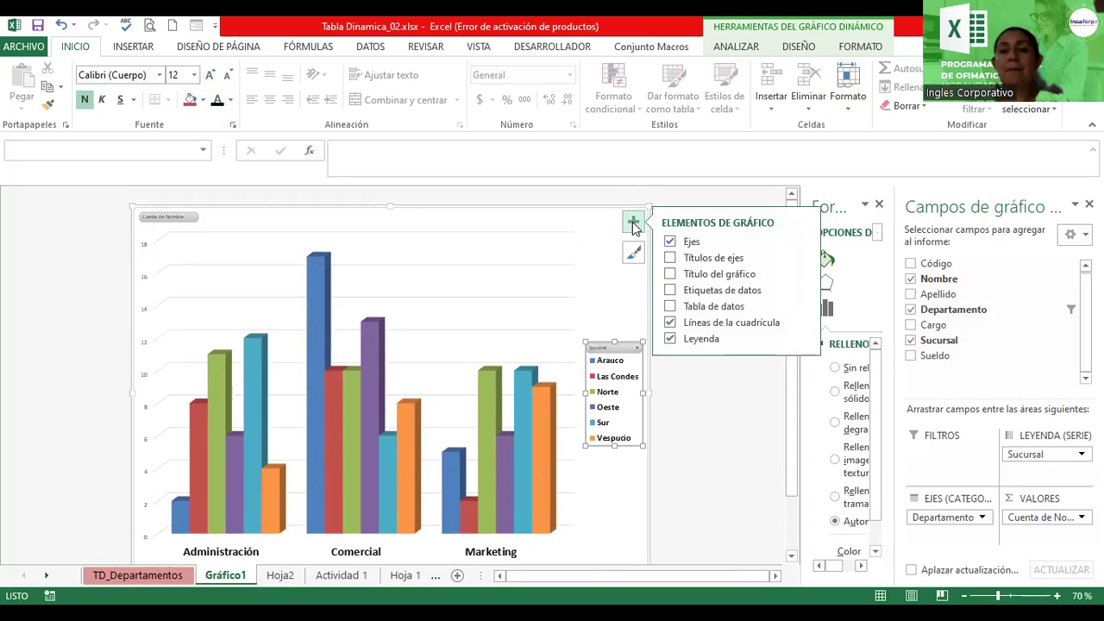
pyautogui.click(670, 274)
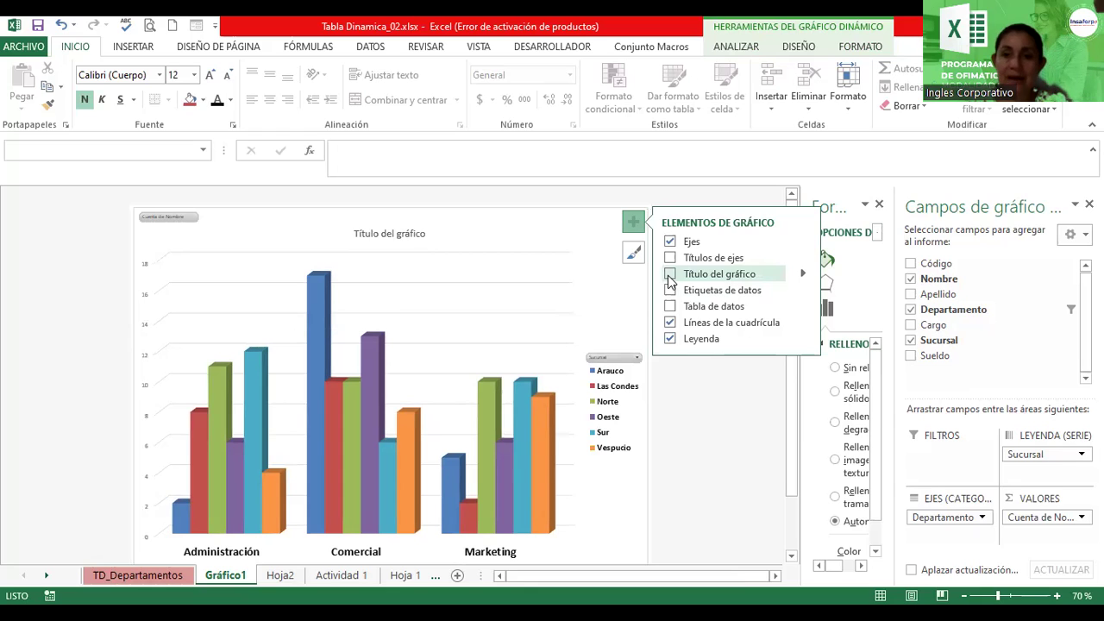
pyautogui.click(669, 273)
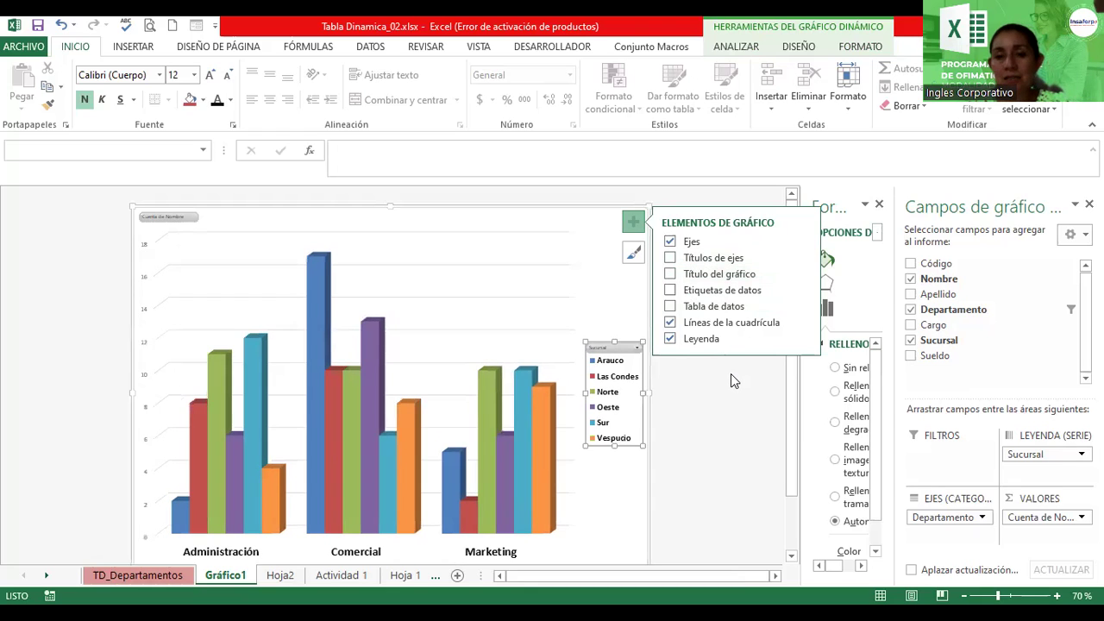
pyautogui.click(636, 197)
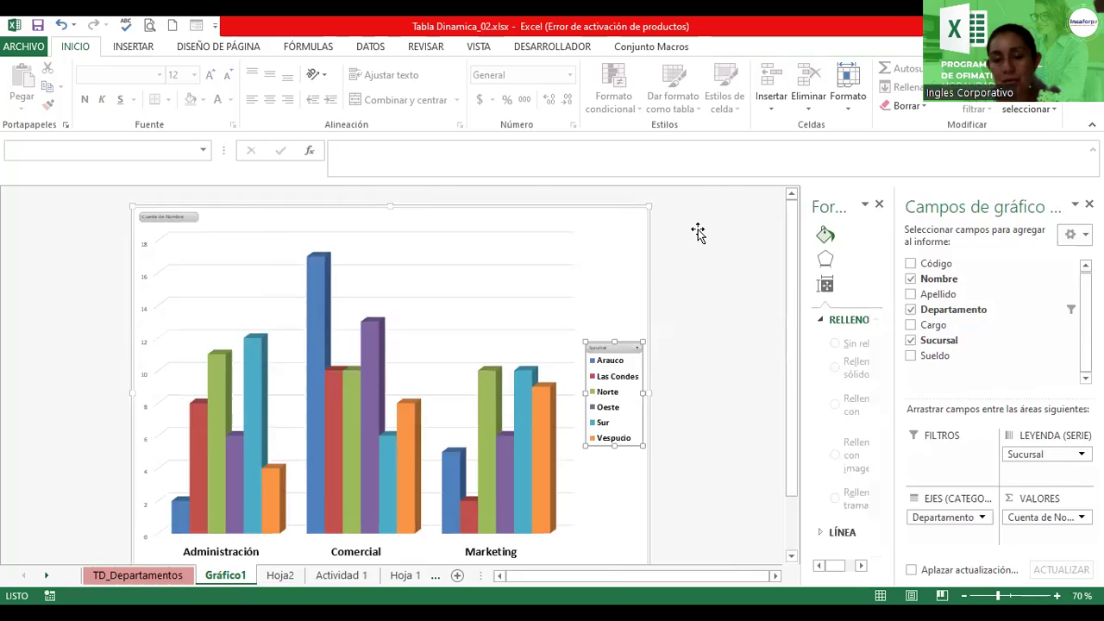
pyautogui.click(698, 232)
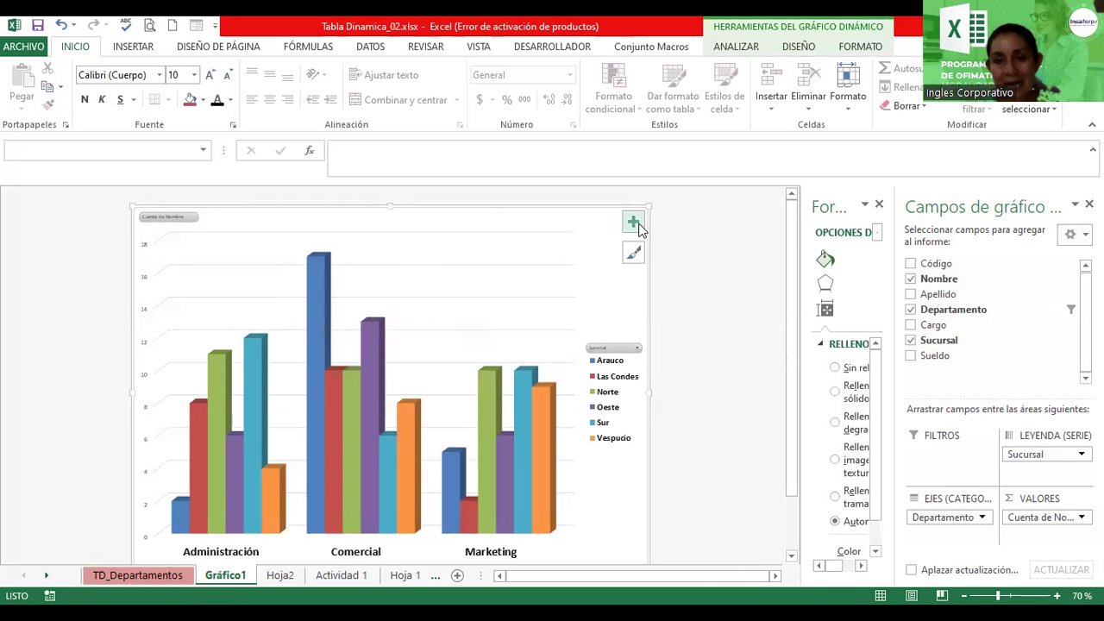
pyautogui.click(638, 223)
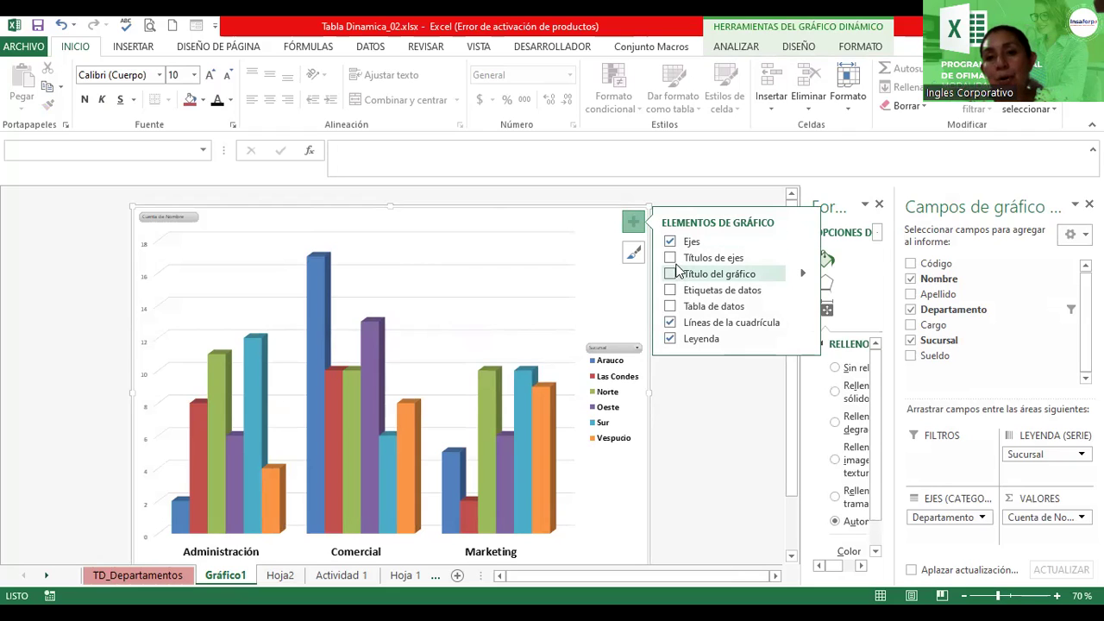
pyautogui.click(670, 274)
pyautogui.click(671, 274)
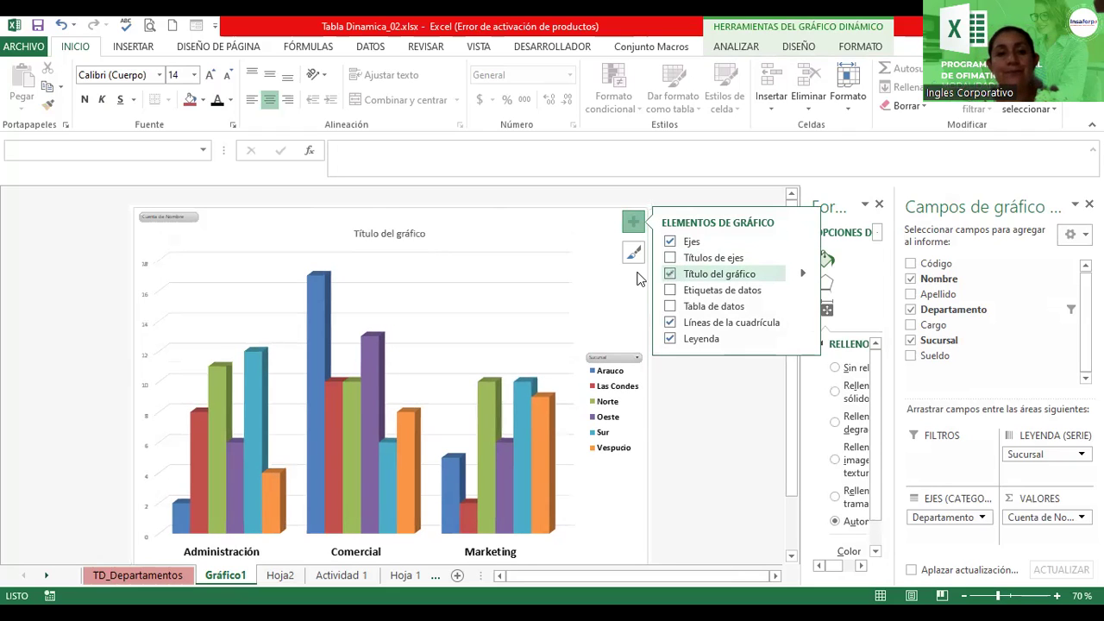
pyautogui.click(391, 233)
# - Replace the placeholder with the title 'Gráfico Dinámico por Departamento y Sucursales'
pyautogui.tripleClick(391, 234)
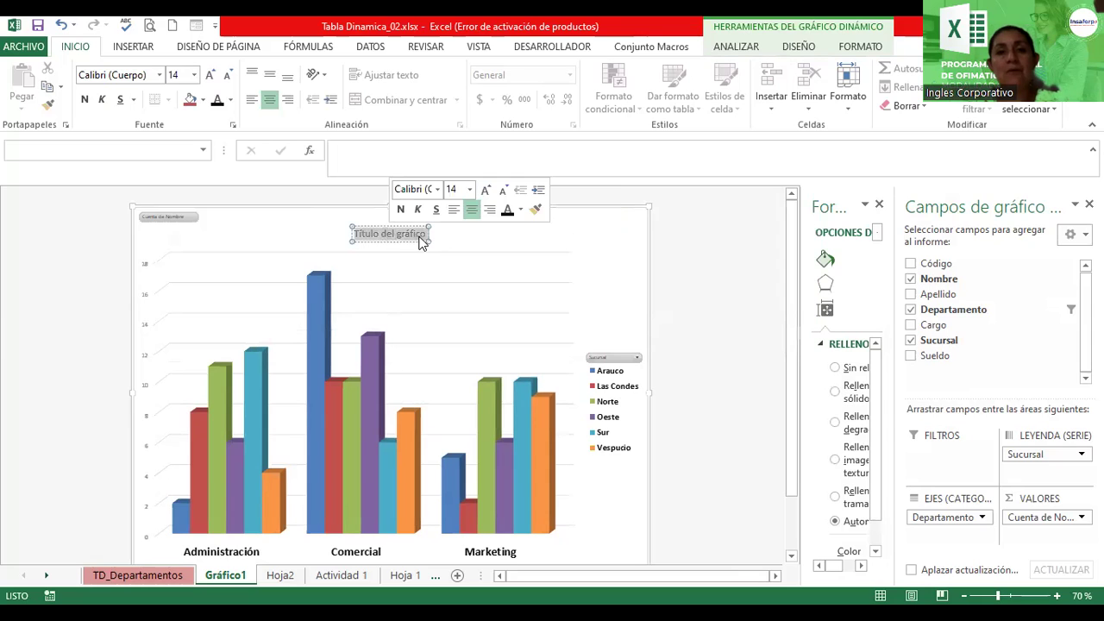
pyautogui.write('Gráf')
pyautogui.scroll(-1, 420, 241)
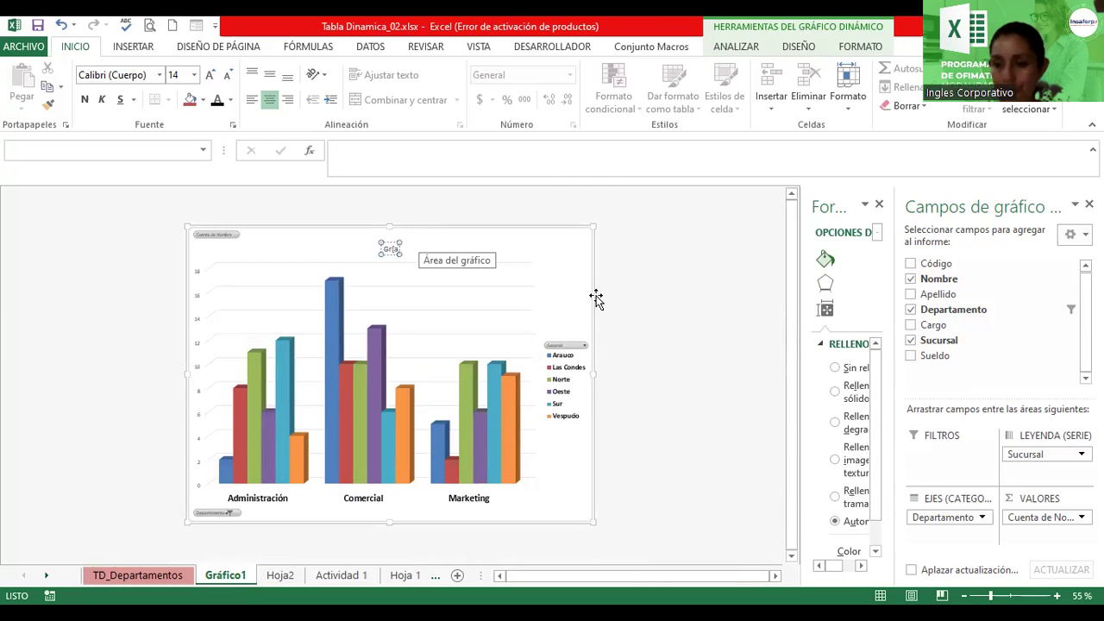
pyautogui.moveTo(990, 595); pyautogui.dragTo(1009, 595)
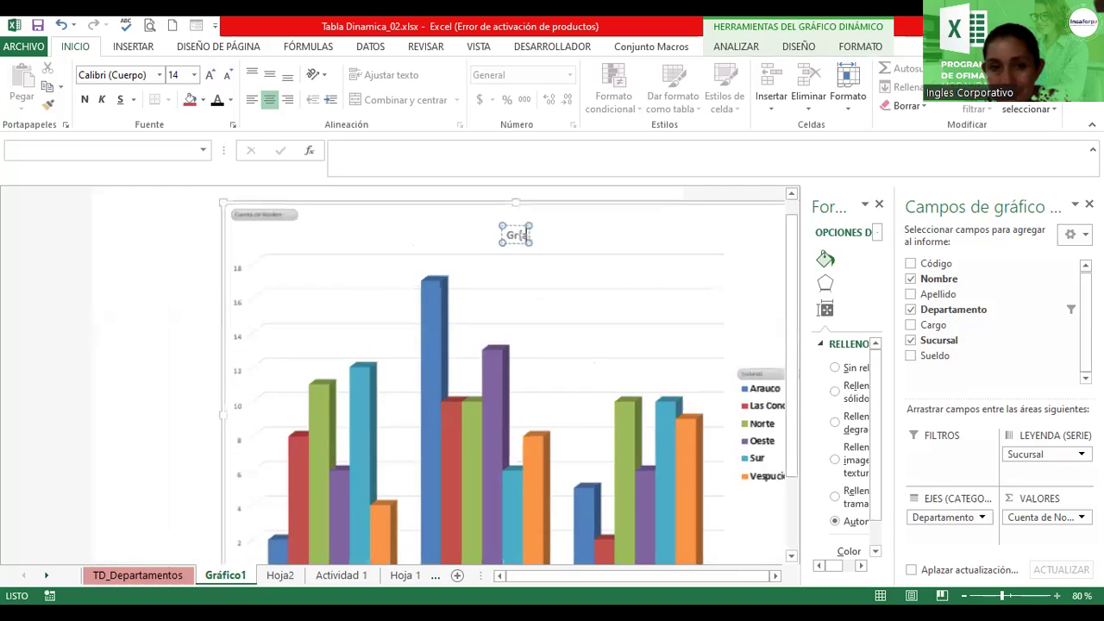
pyautogui.press('BackSpace')
pyautogui.press('BackSpace')
pyautogui.press('BackSpace')
pyautogui.press('BackSpace')
pyautogui.write('áfico Dinnpam')
pyautogui.press('BackSpace')
pyautogui.press('BackSpace')
pyautogui.press('BackSpace')
pyautogui.press('BackSpace')
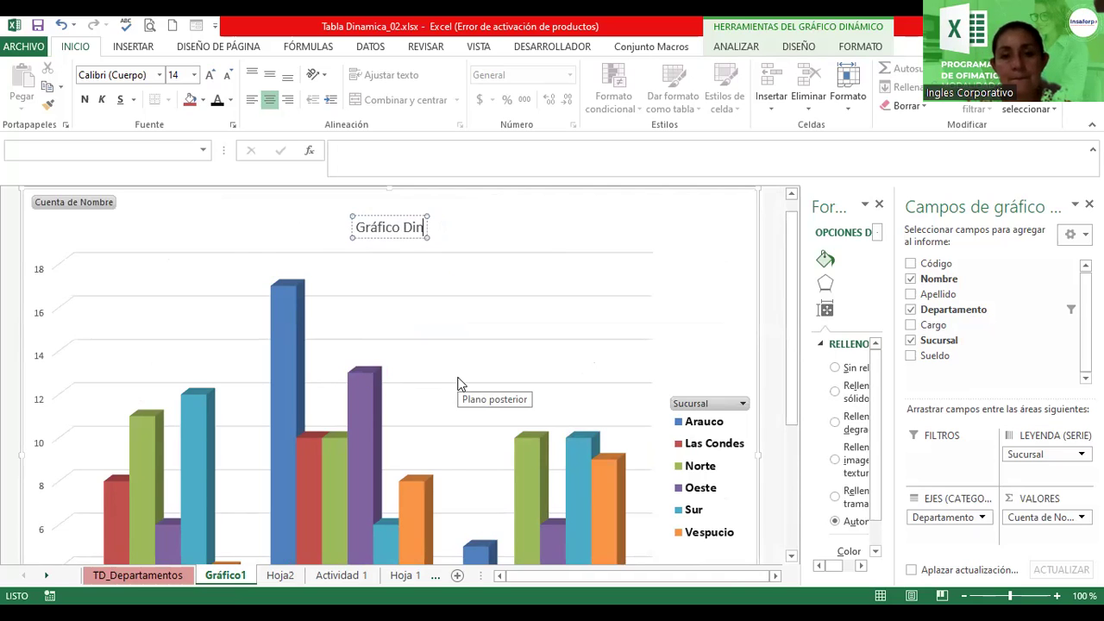
pyautogui.write('á')
pyautogui.press('BackSpace')
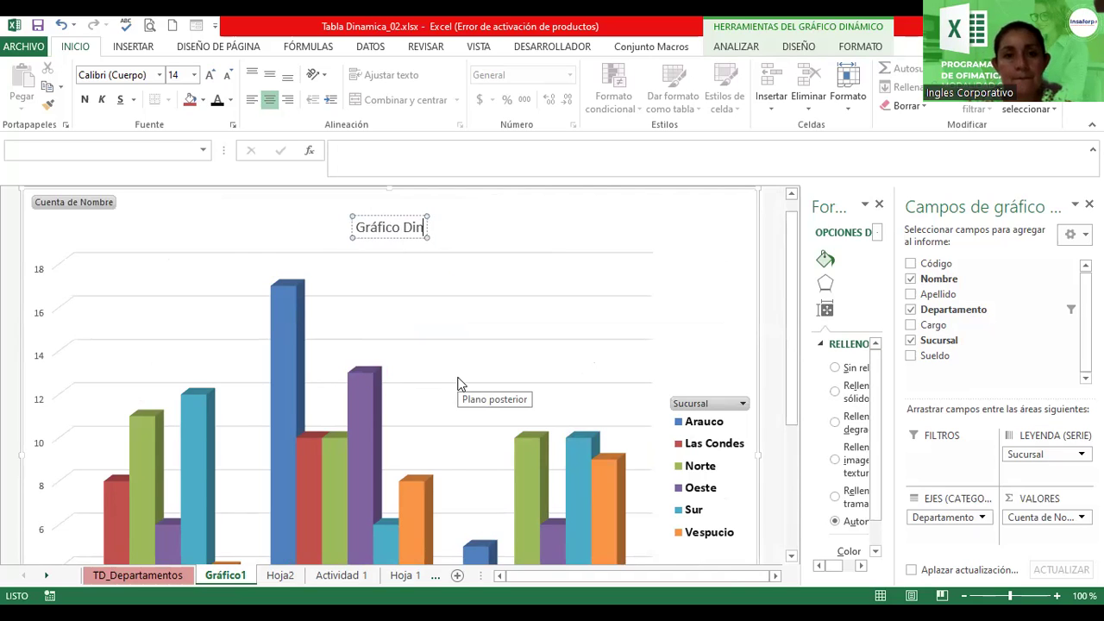
pyautogui.write('ámico por Departamento y Sucrus')
pyautogui.press('BackSpace')
pyautogui.press('BackSpace')
pyautogui.press('BackSpace')
pyautogui.write('ursales')
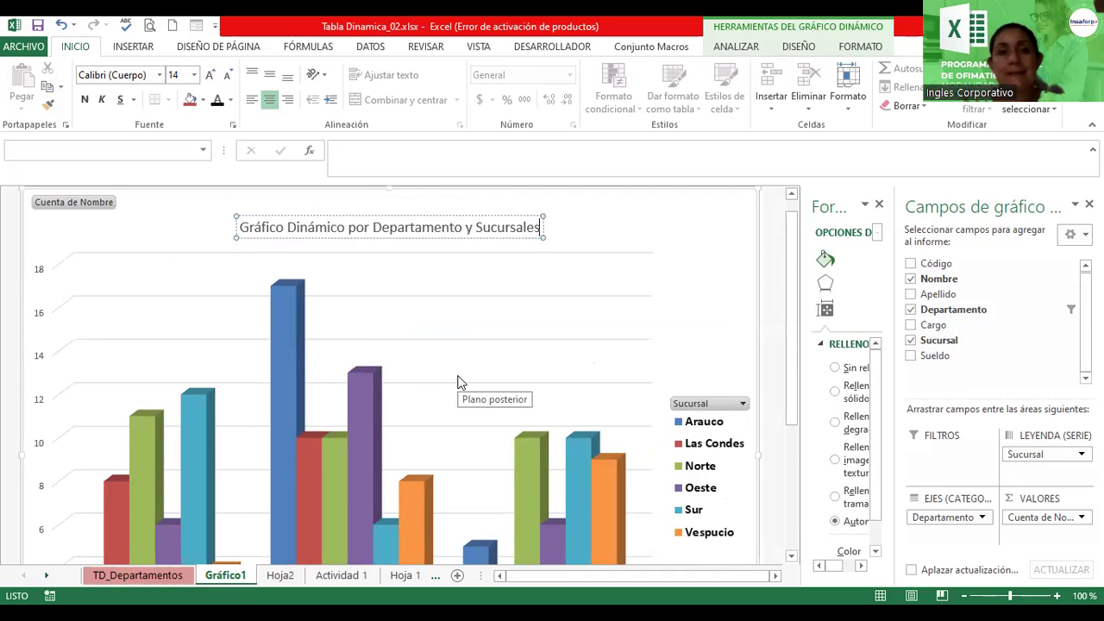
pyautogui.click(463, 242)
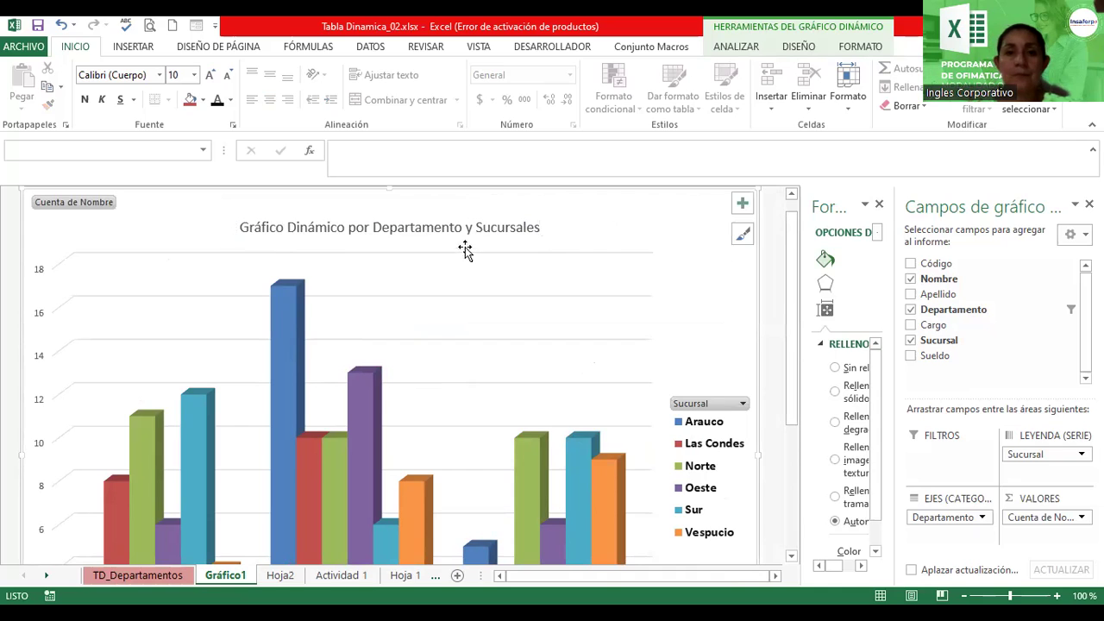
# - Make the chart title bold and italic
pyautogui.click(84, 99)
pyautogui.click(101, 99)
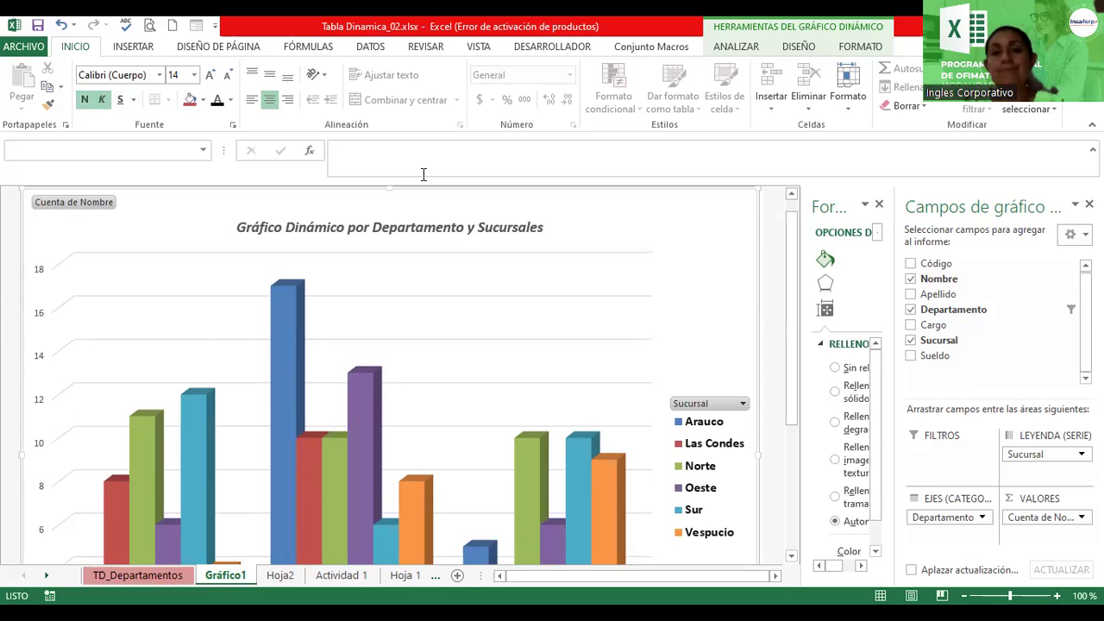
pyautogui.click(380, 233)
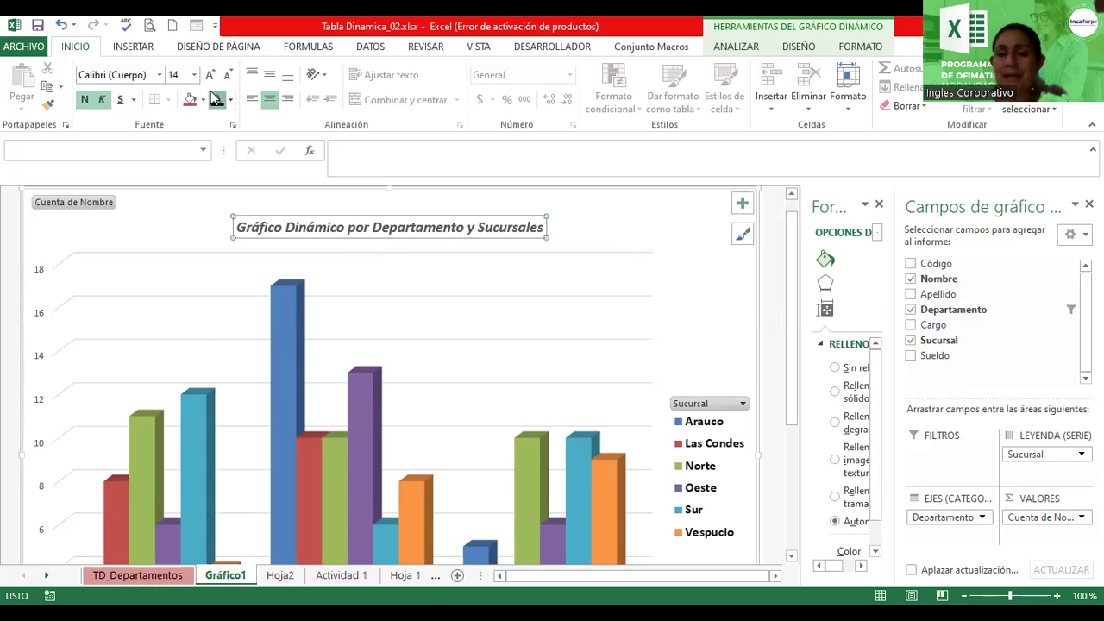
pyautogui.click(713, 259)
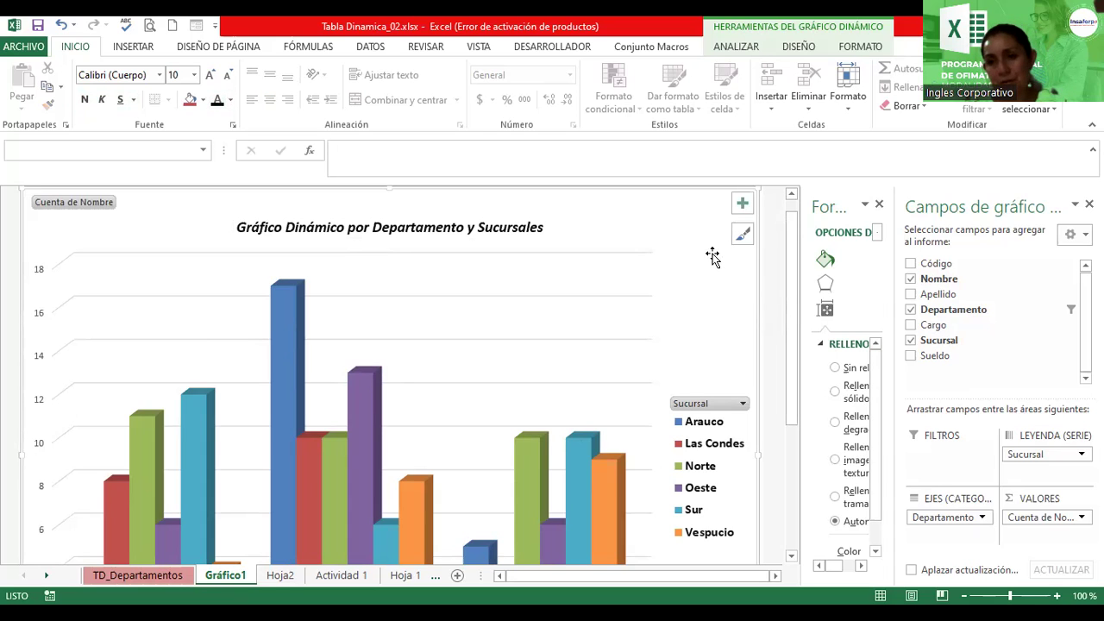
pyautogui.click(531, 452)
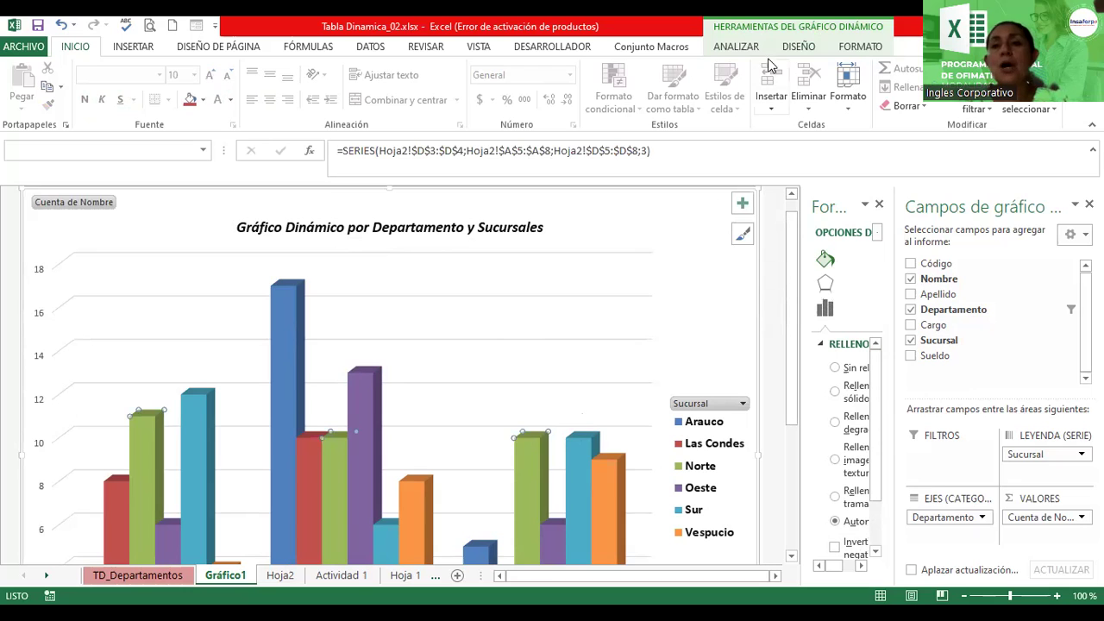
# - Apply a new DISEÑO chart style, giving an all-caps title and orange, teal and purple columns
pyautogui.click(794, 46)
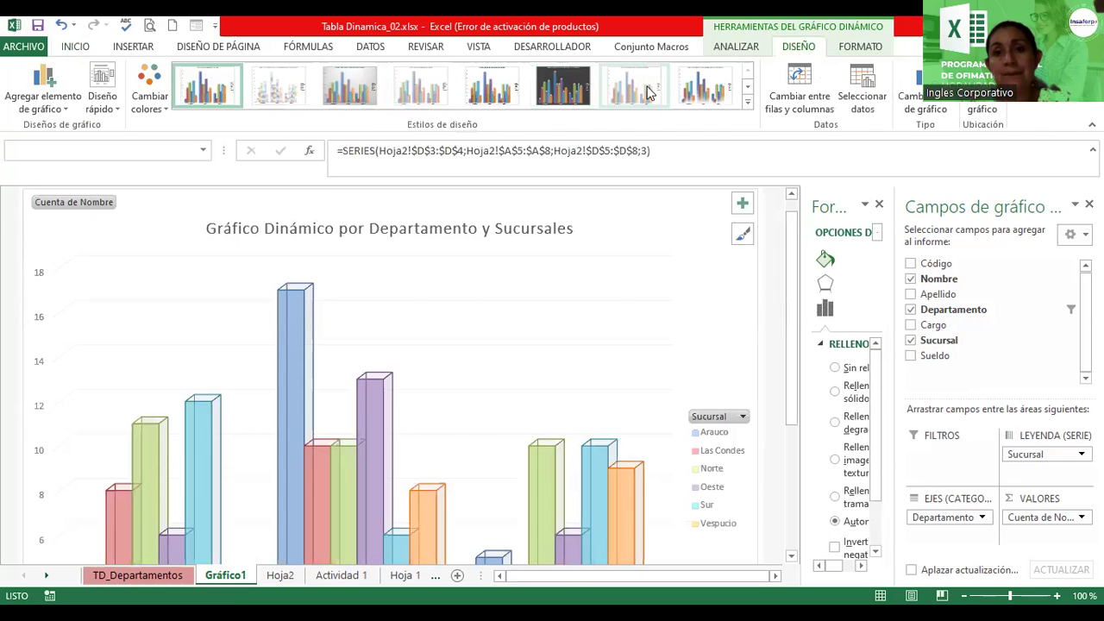
pyautogui.click(714, 97)
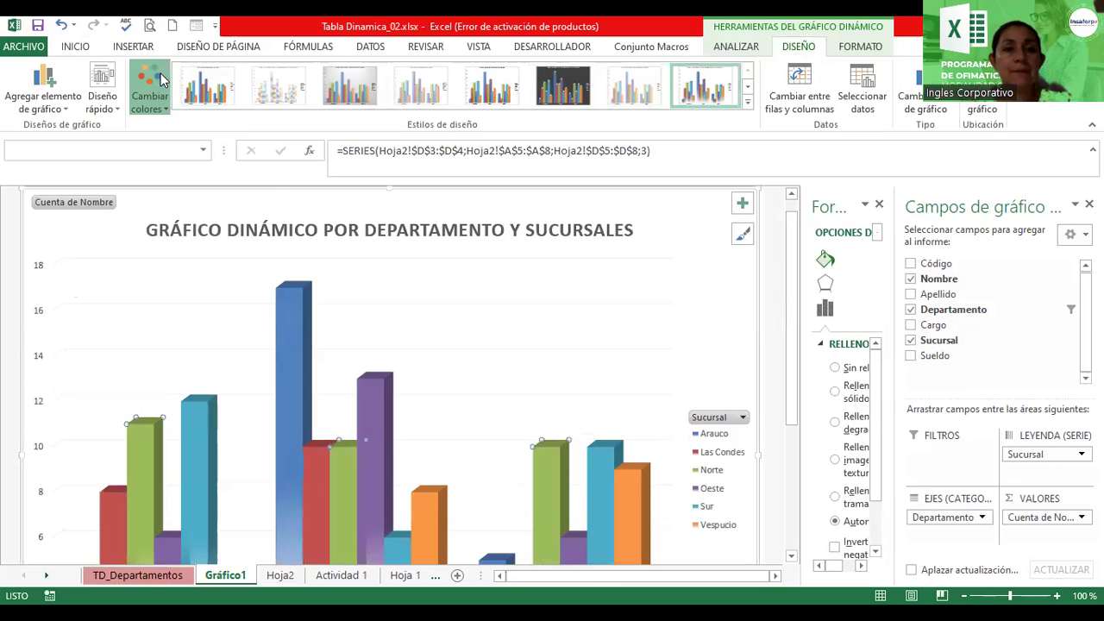
pyautogui.click(151, 97)
pyautogui.press('Escape')
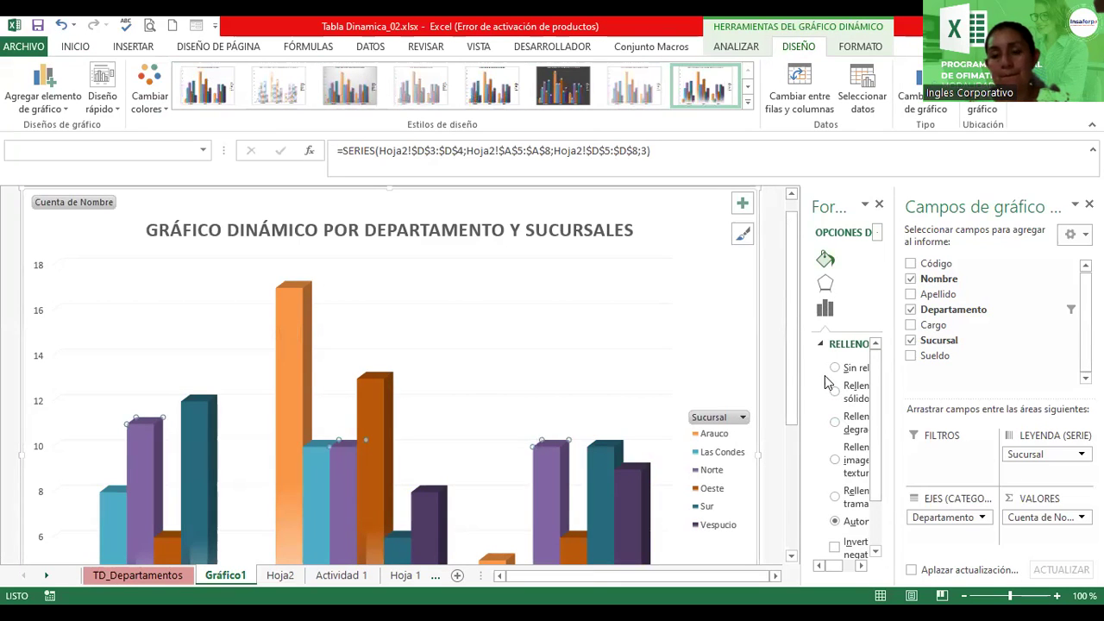
pyautogui.moveTo(804, 369); pyautogui.dragTo(742, 376)
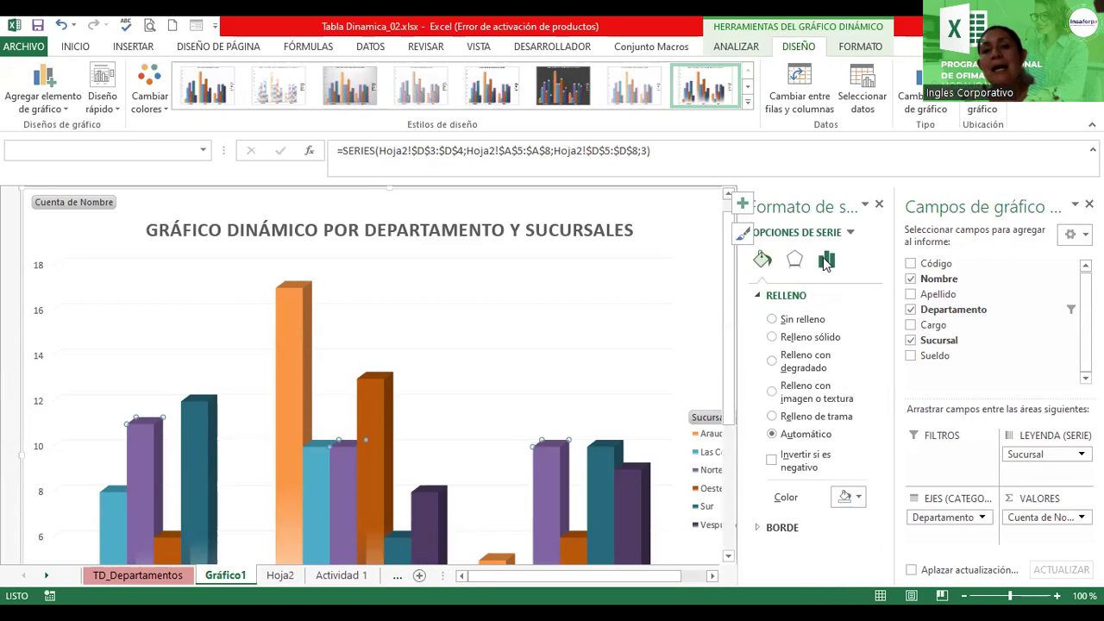
# - Show the series column-shape options and set the selected series to full pyramids
pyautogui.click(826, 261)
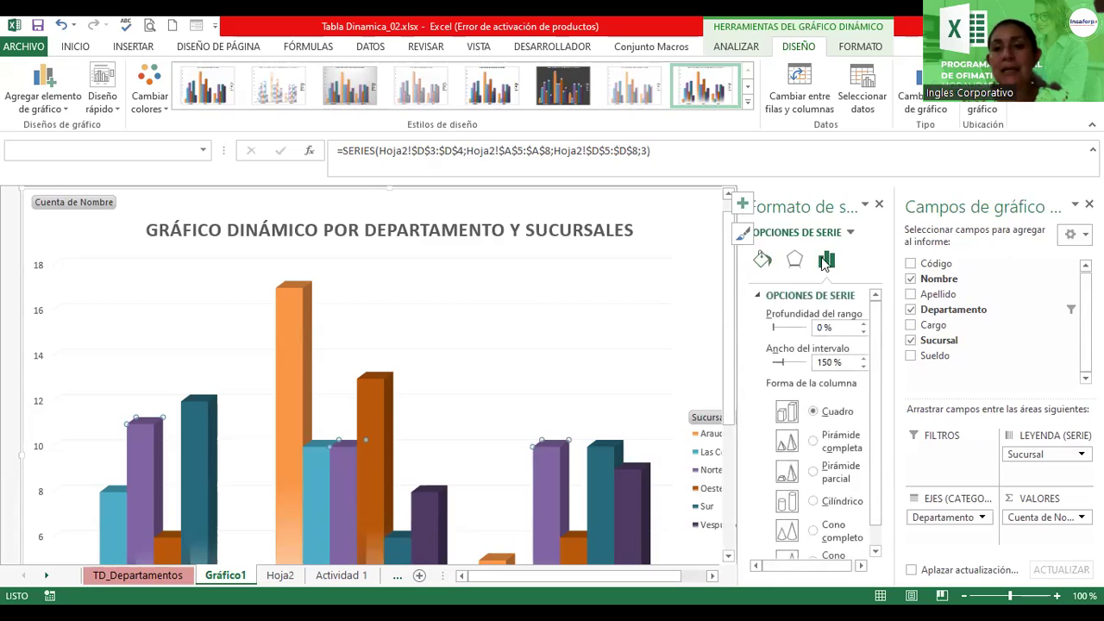
pyautogui.click(817, 452)
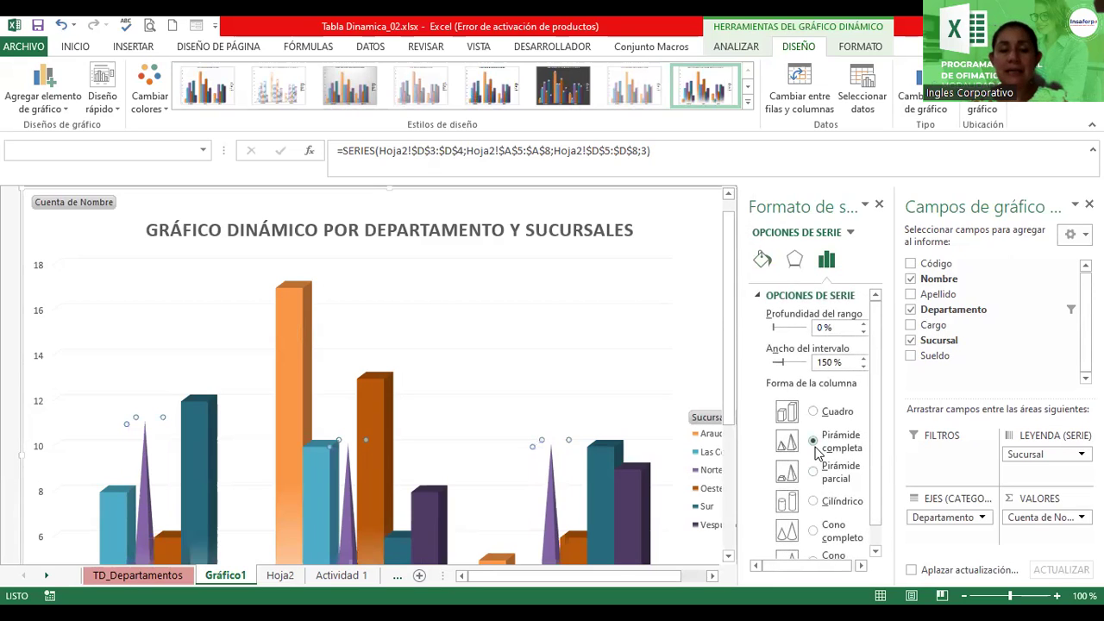
pyautogui.click(297, 318)
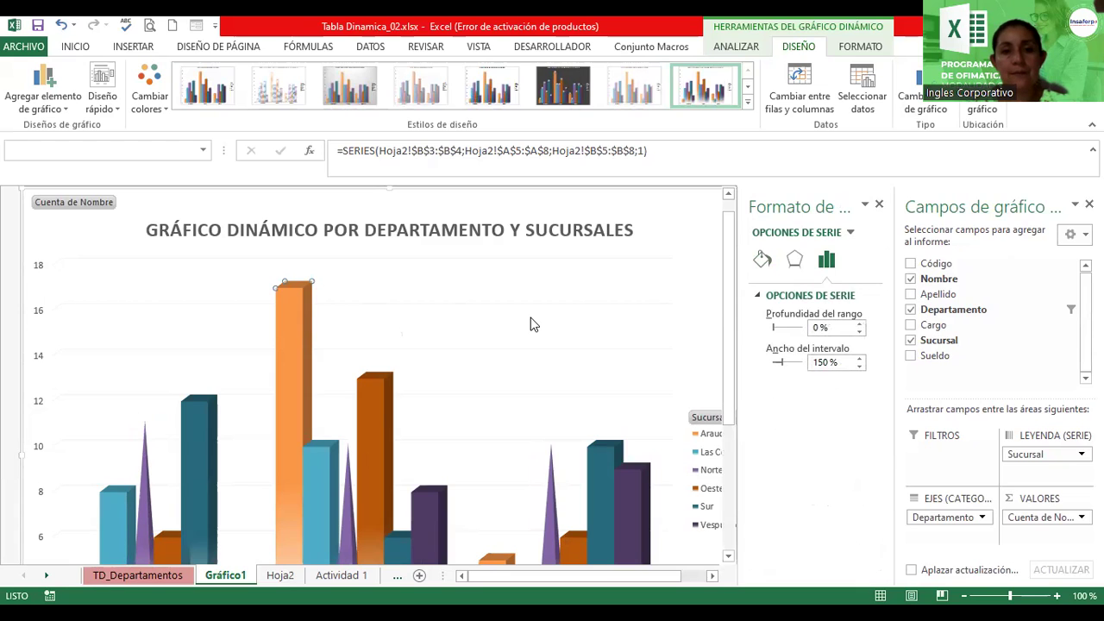
pyautogui.click(356, 379)
pyautogui.click(372, 401)
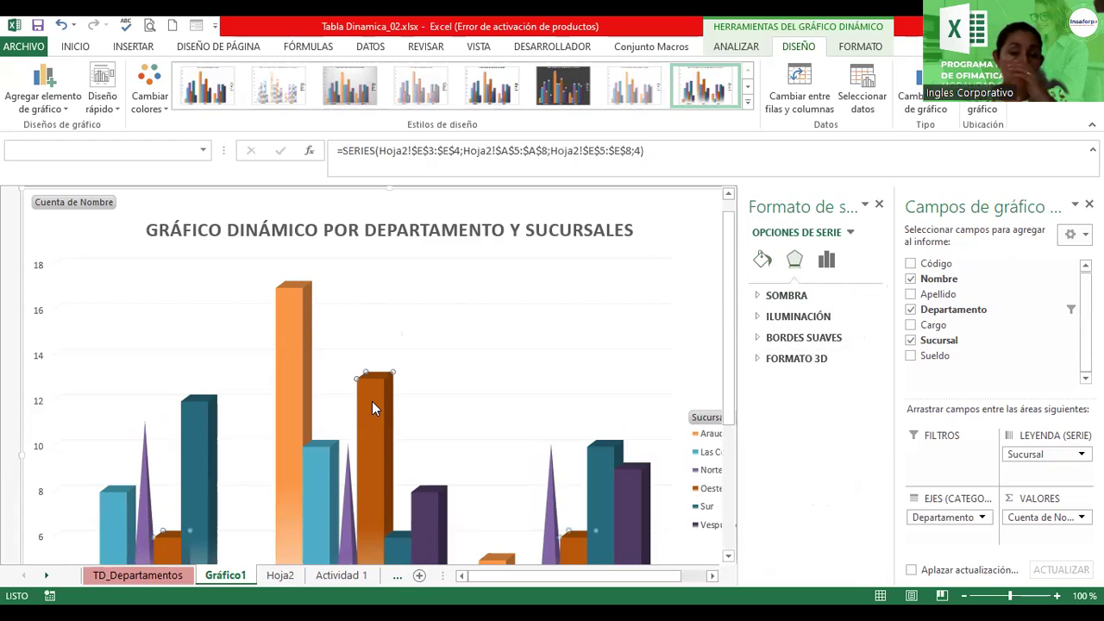
pyautogui.click(666, 218)
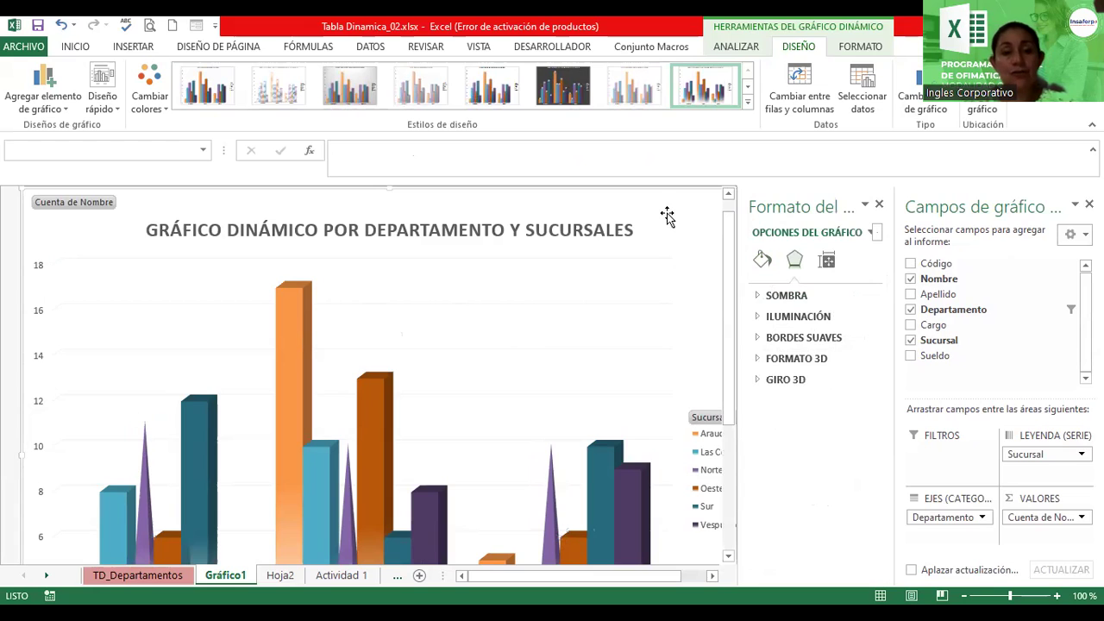
pyautogui.click(608, 232)
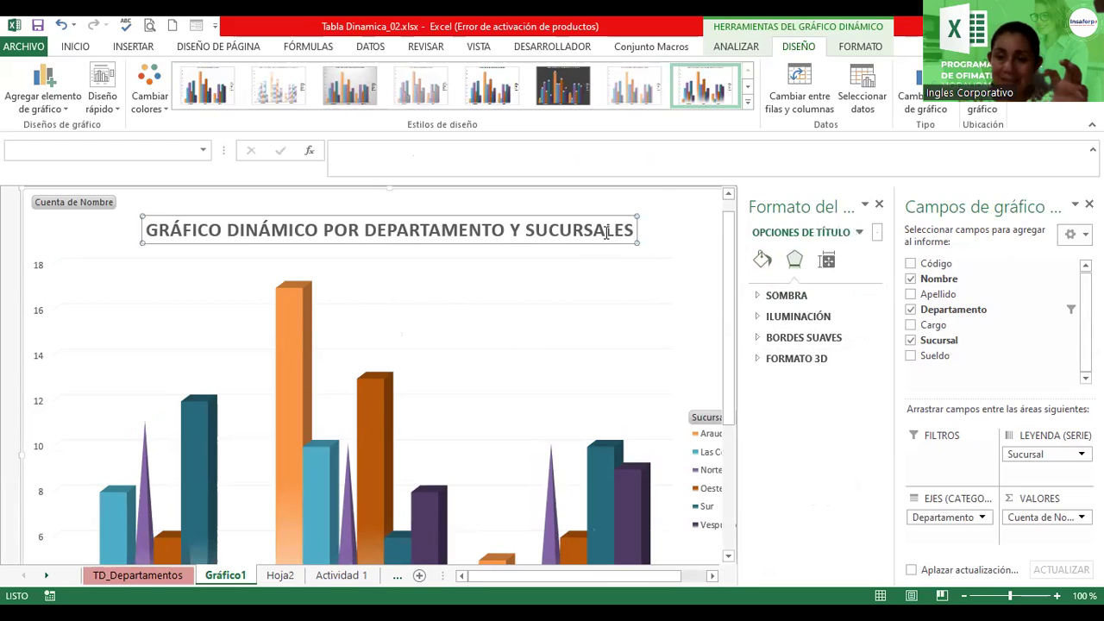
pyautogui.click(301, 312)
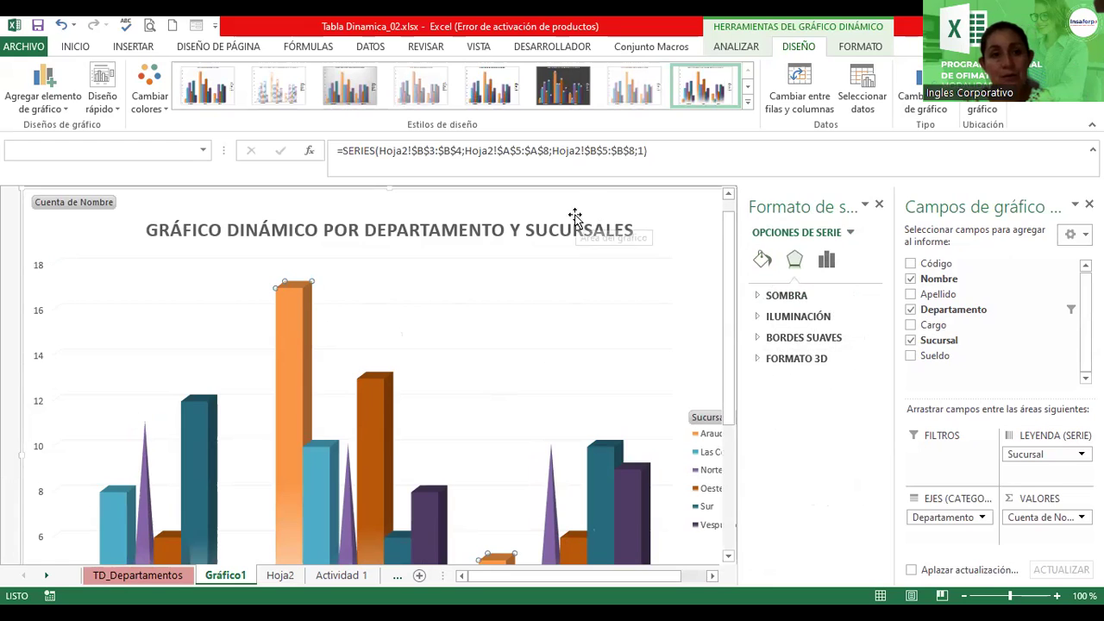
pyautogui.click(102, 202)
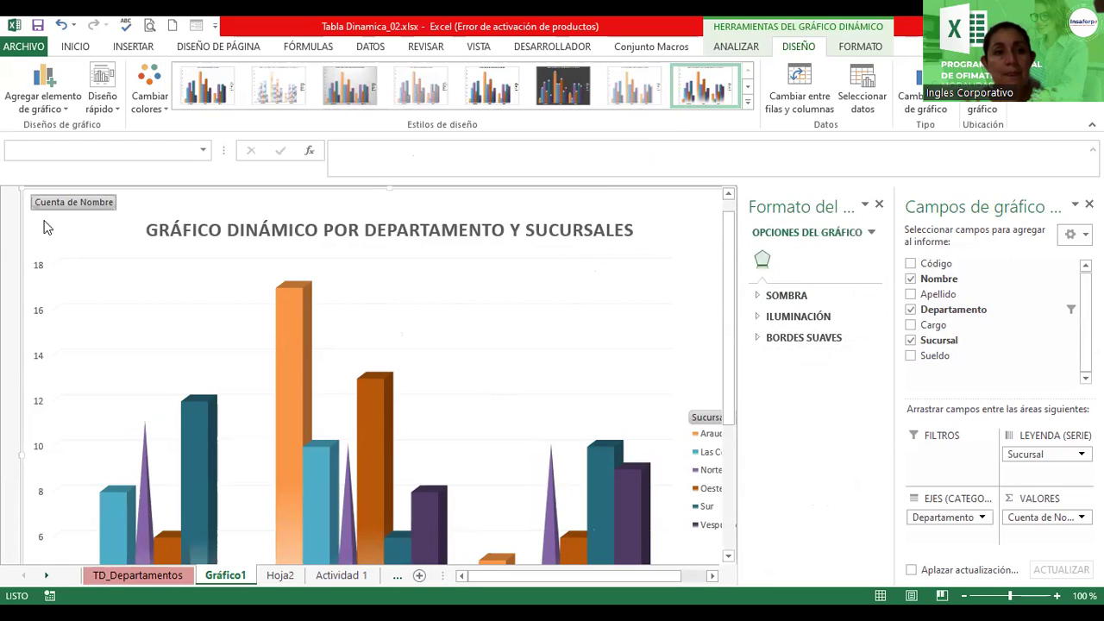
pyautogui.click(10, 240)
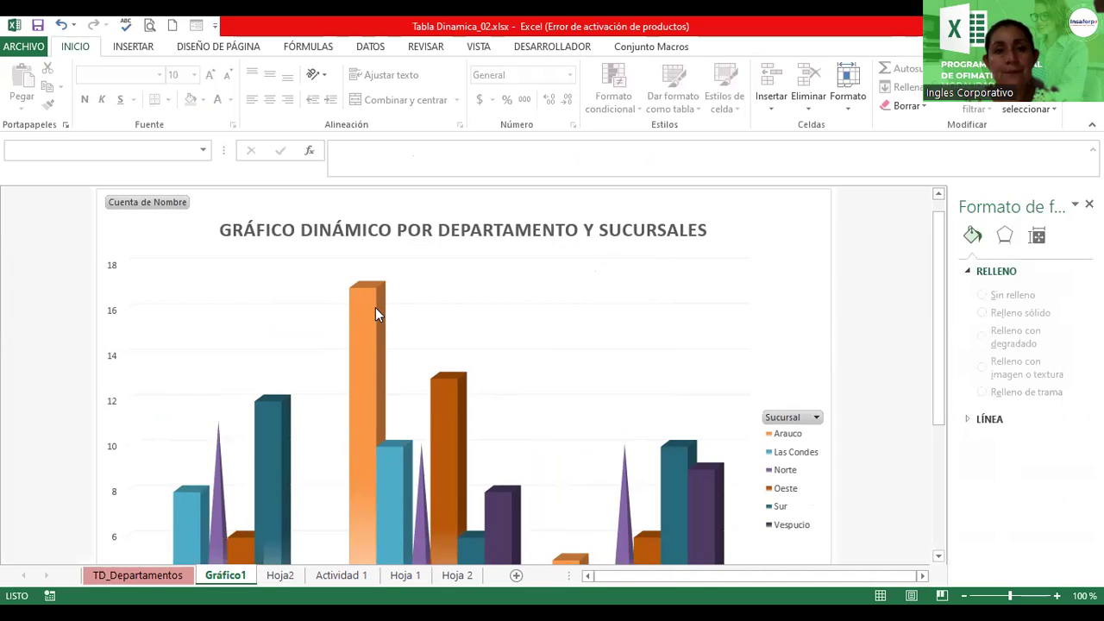
# - Make Arauco columns partial pyramids, Vespucio columns cylinders and Sur columns full cones
pyautogui.click(375, 307)
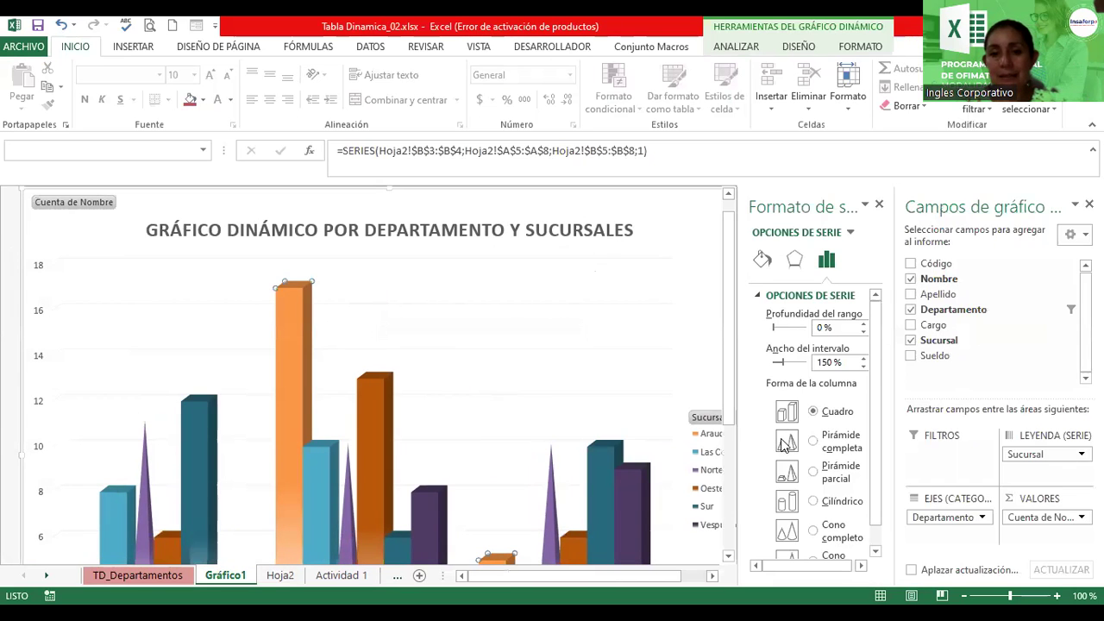
pyautogui.click(814, 471)
pyautogui.click(643, 497)
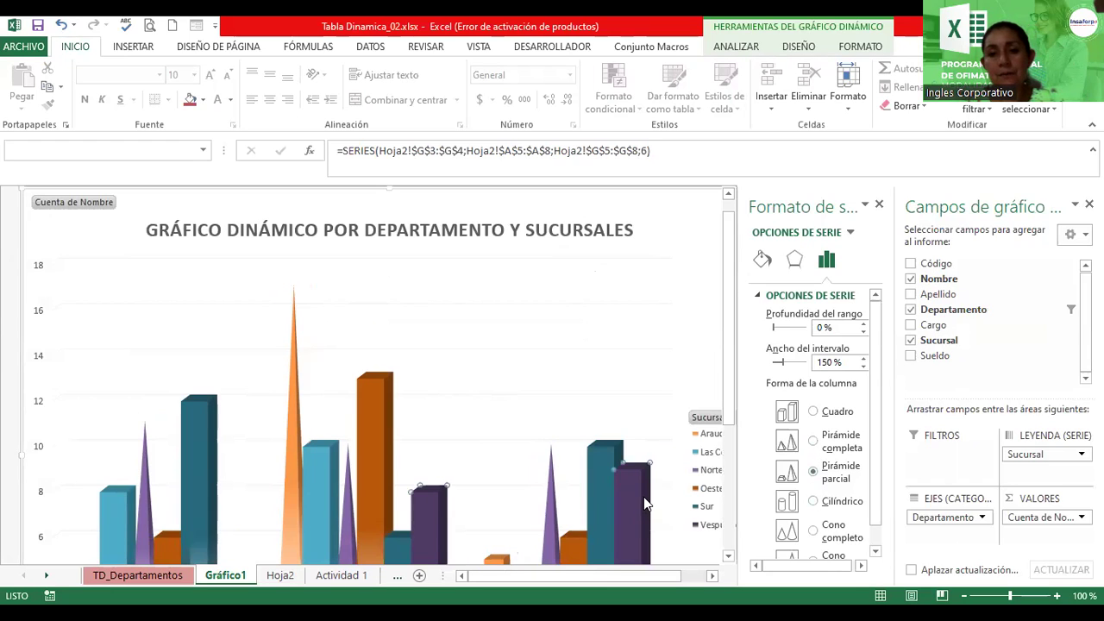
pyautogui.click(814, 502)
pyautogui.click(609, 455)
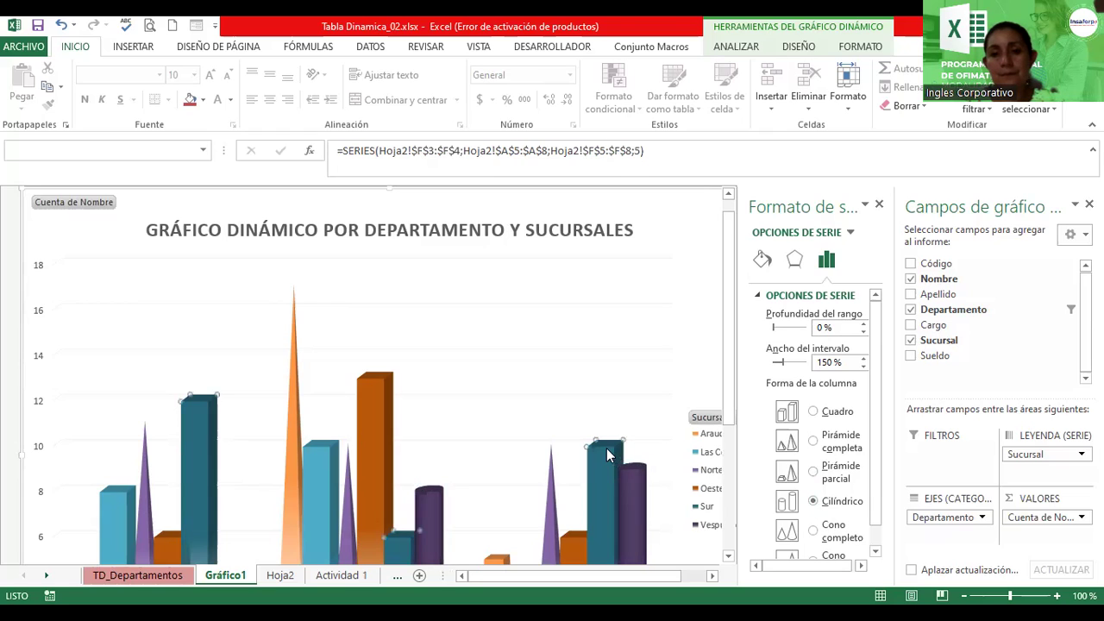
pyautogui.click(814, 530)
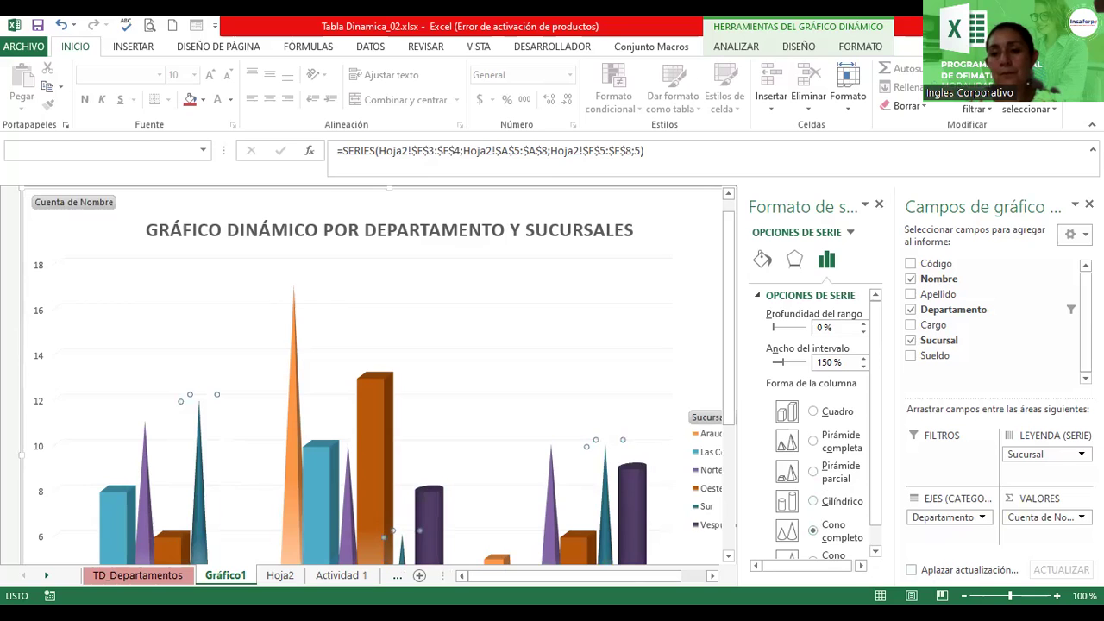
pyautogui.scroll(-1, 371, 379)
pyautogui.scroll(-1, 371, 379)
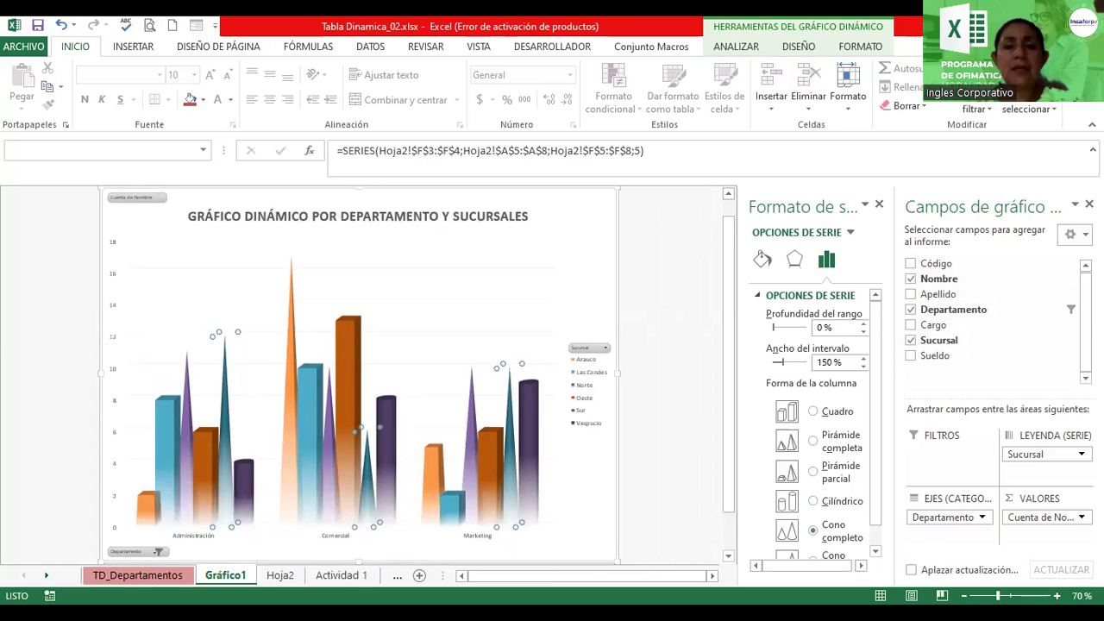
pyautogui.click(480, 537)
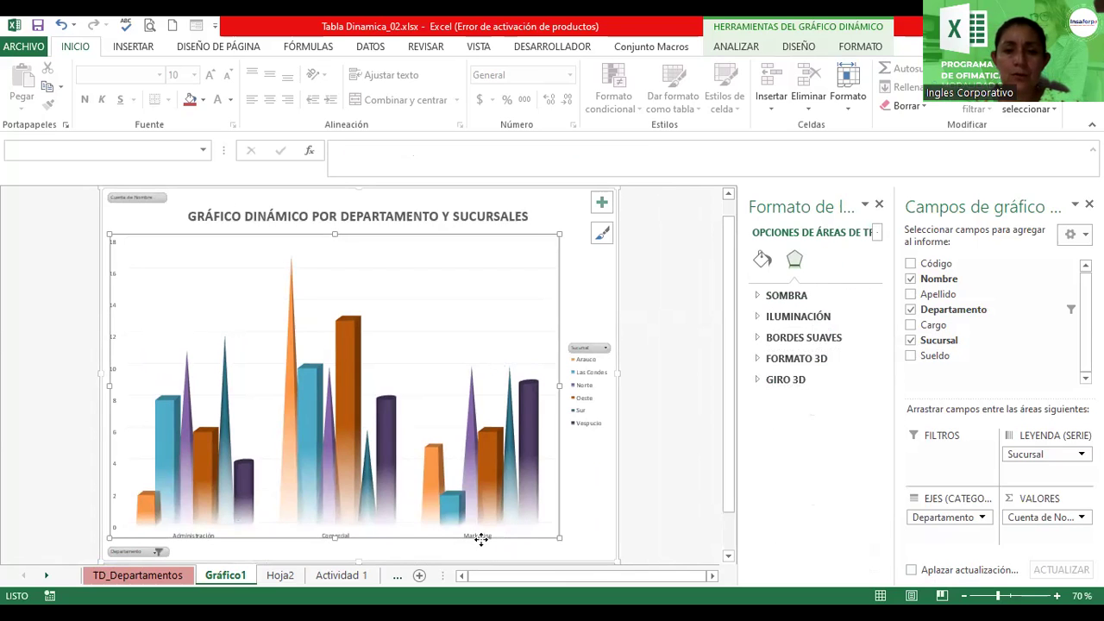
pyautogui.click(642, 514)
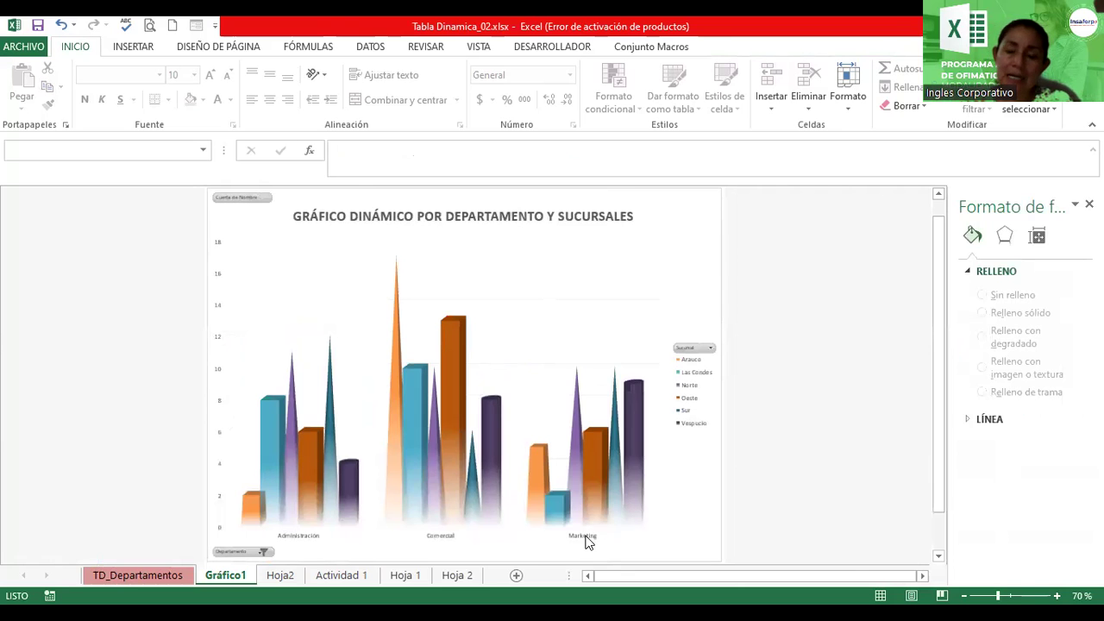
pyautogui.click(585, 539)
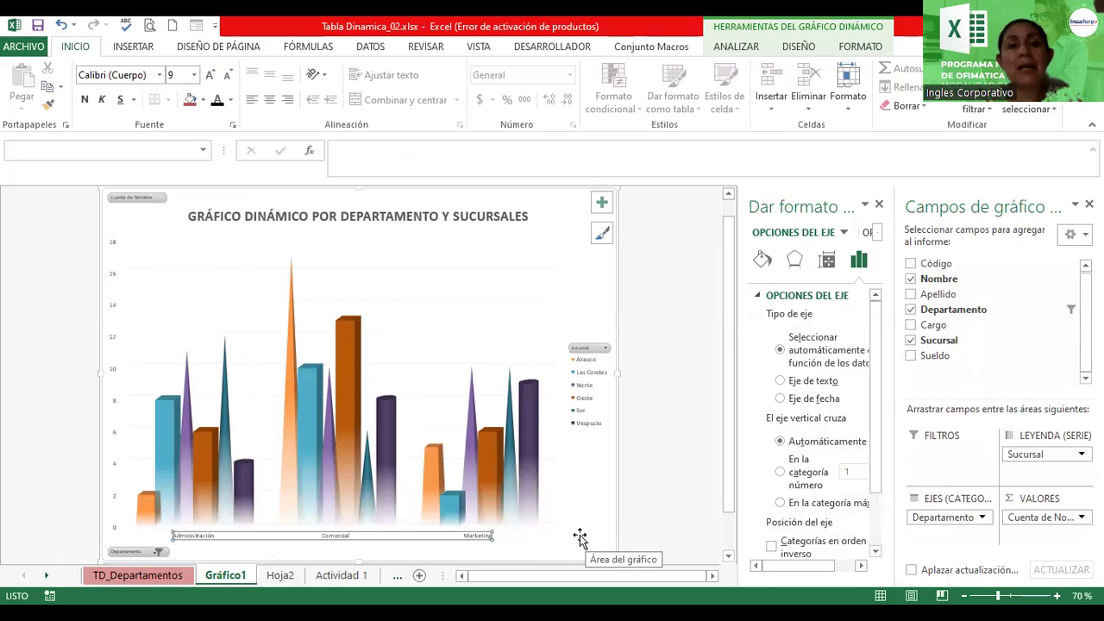
# - Make the department axis labels bold, two sizes larger and darker in colour
pyautogui.click(87, 99)
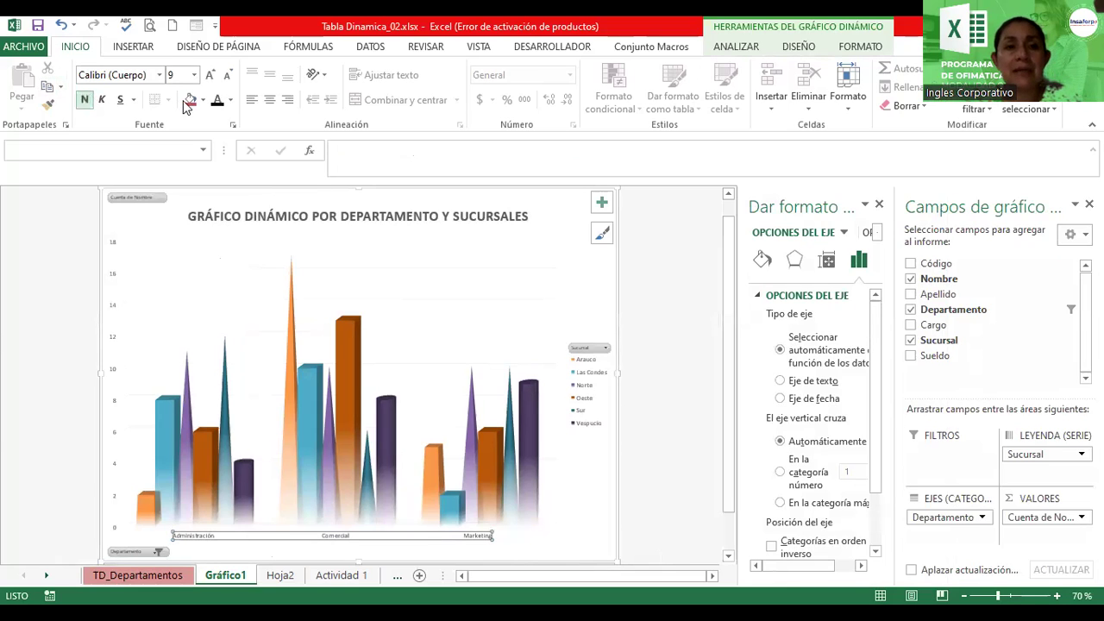
pyautogui.click(209, 76)
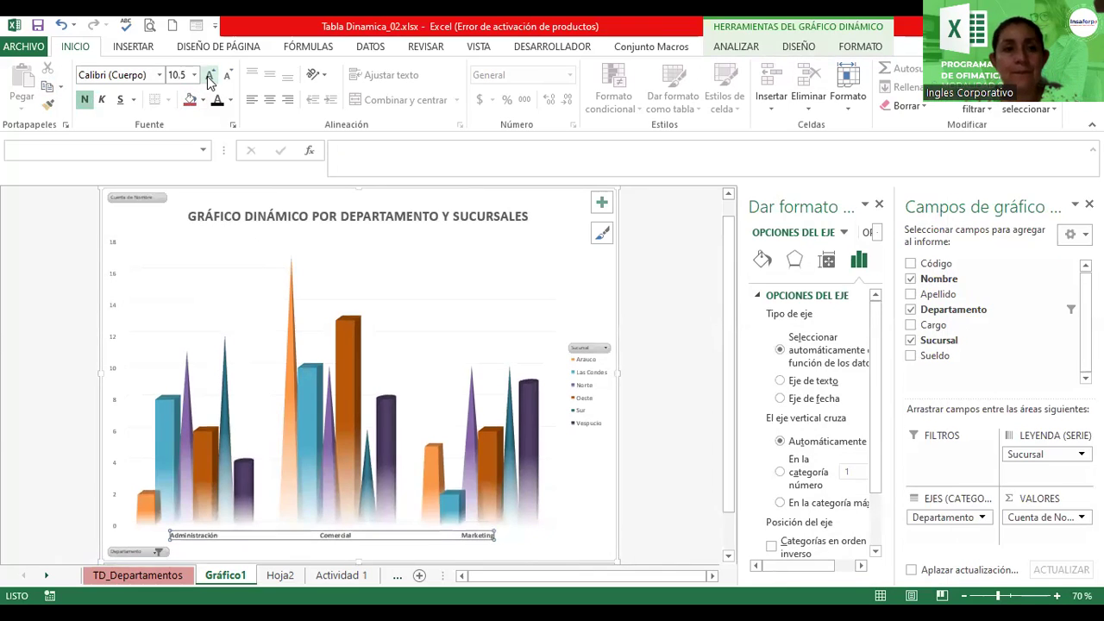
pyautogui.click(217, 100)
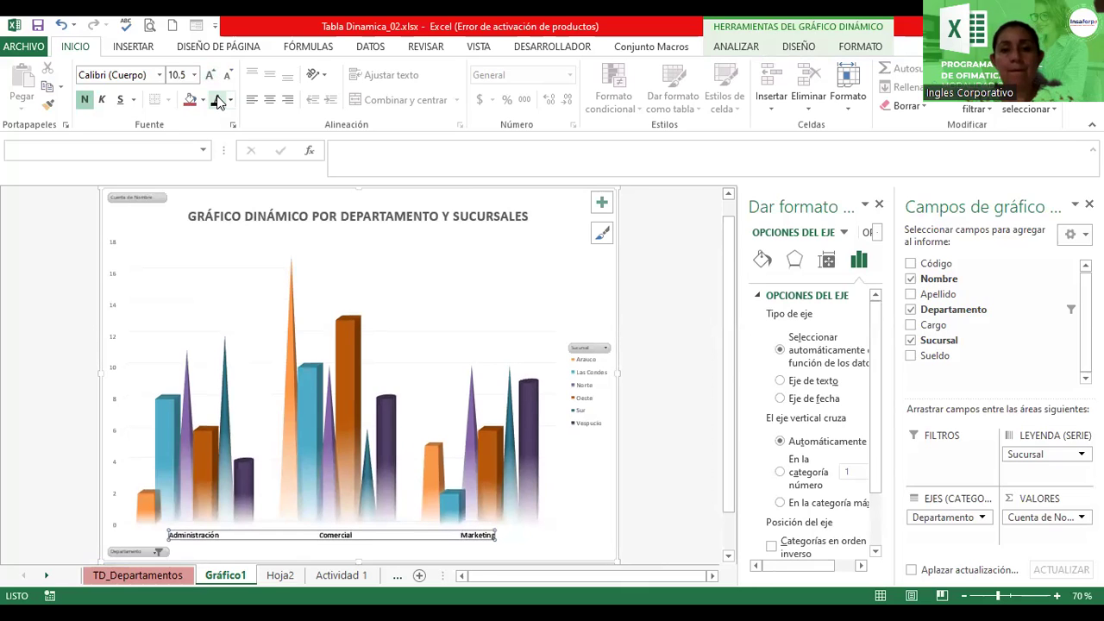
pyautogui.click(210, 76)
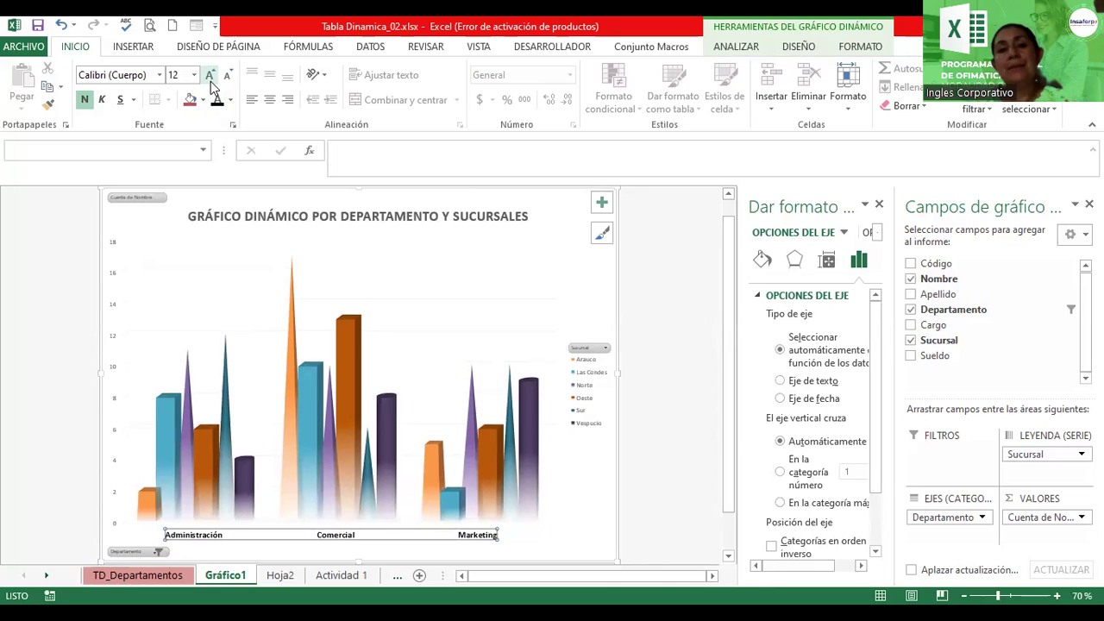
pyautogui.click(584, 391)
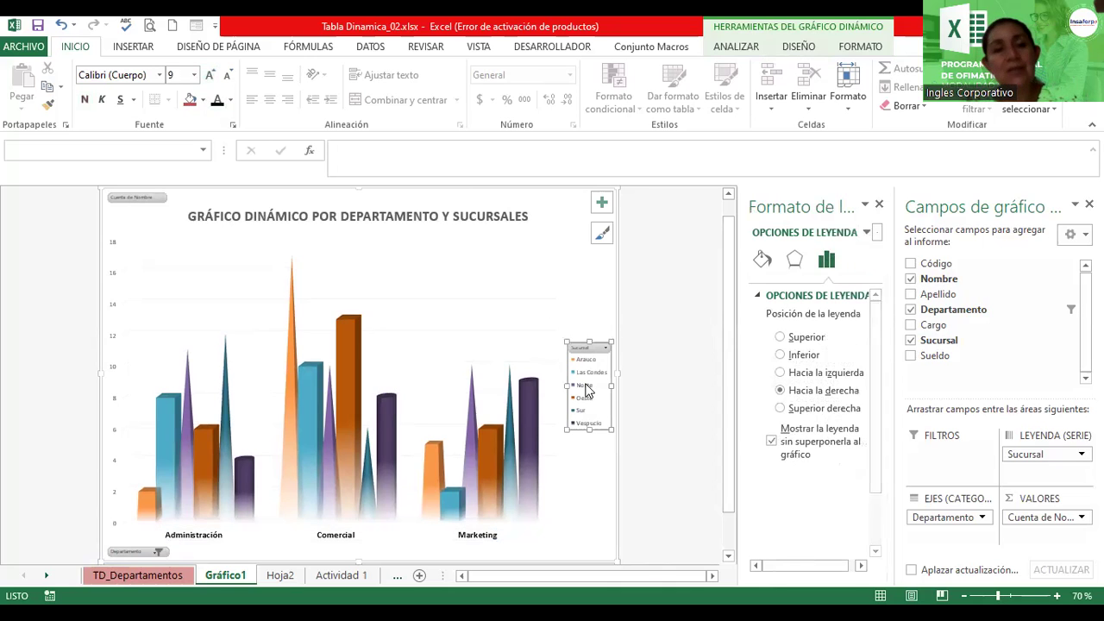
# - Enlarge the branch legend text to 12 points and make it bold
pyautogui.click(212, 75)
pyautogui.click(211, 75)
pyautogui.click(212, 75)
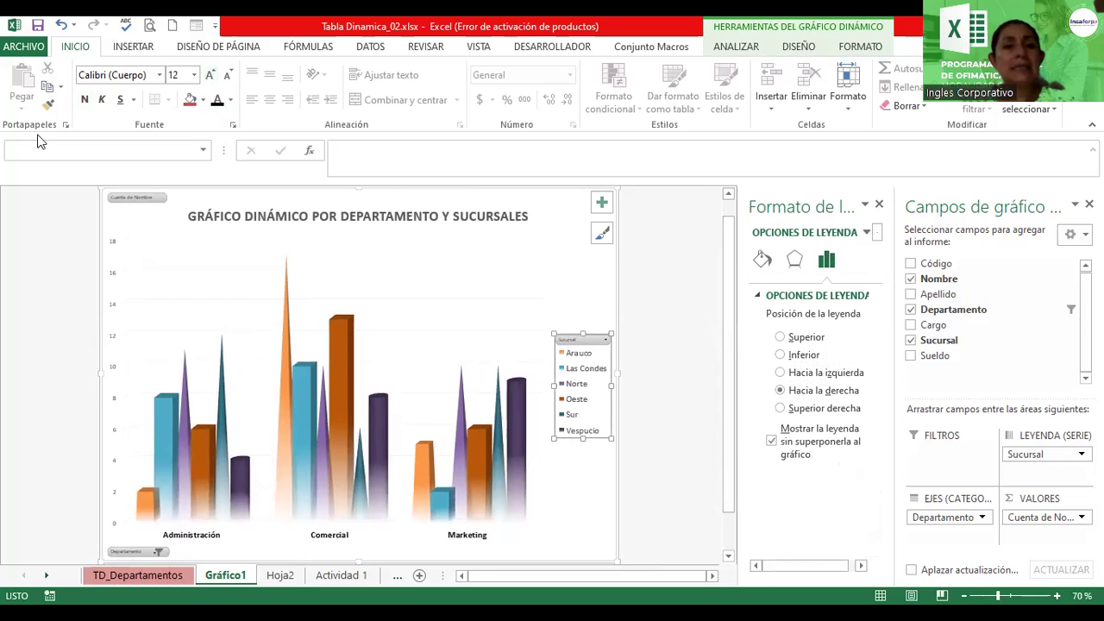
pyautogui.click(83, 101)
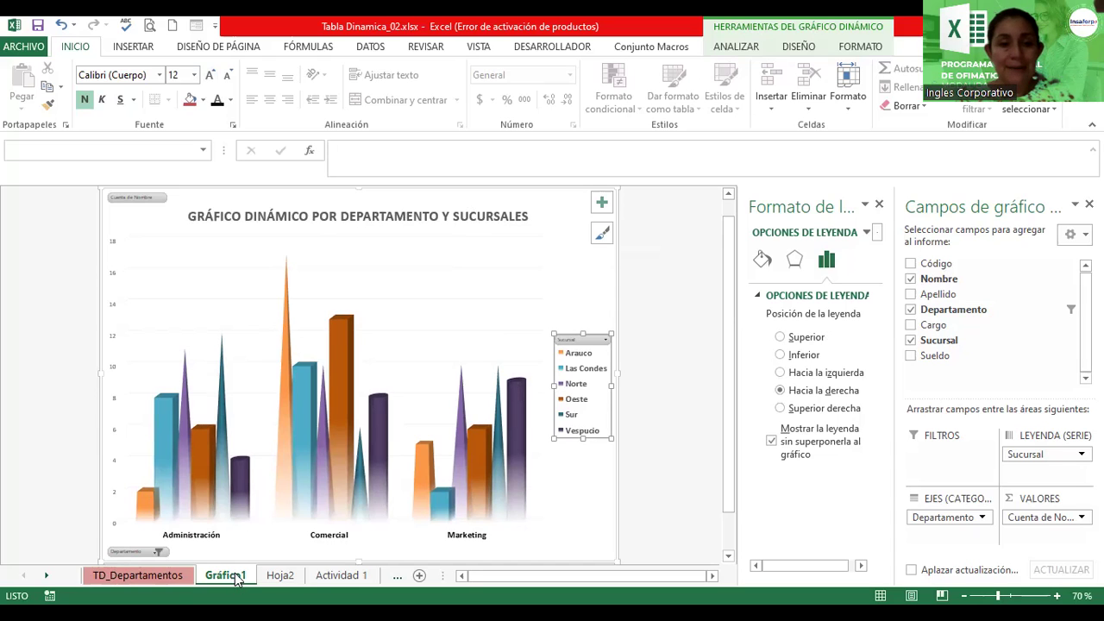
# - Rename the Gráfico1 chart sheet to Gráfico1_Departamentos
pyautogui.click(238, 580)
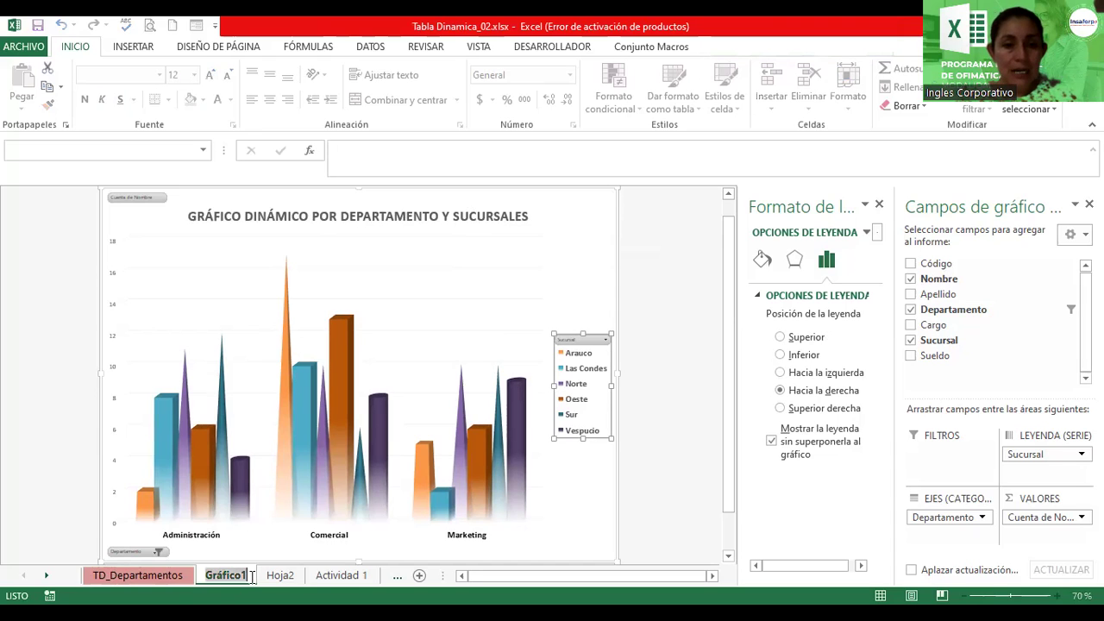
pyautogui.doubleClick(247, 576)
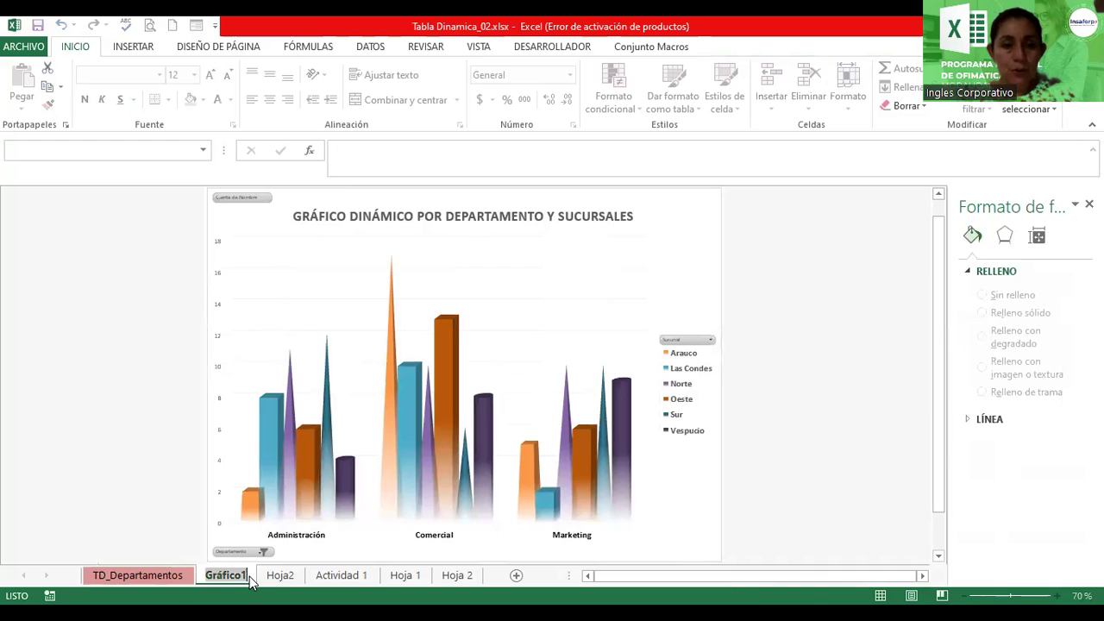
pyautogui.click(247, 576)
pyautogui.write('_Departamento')
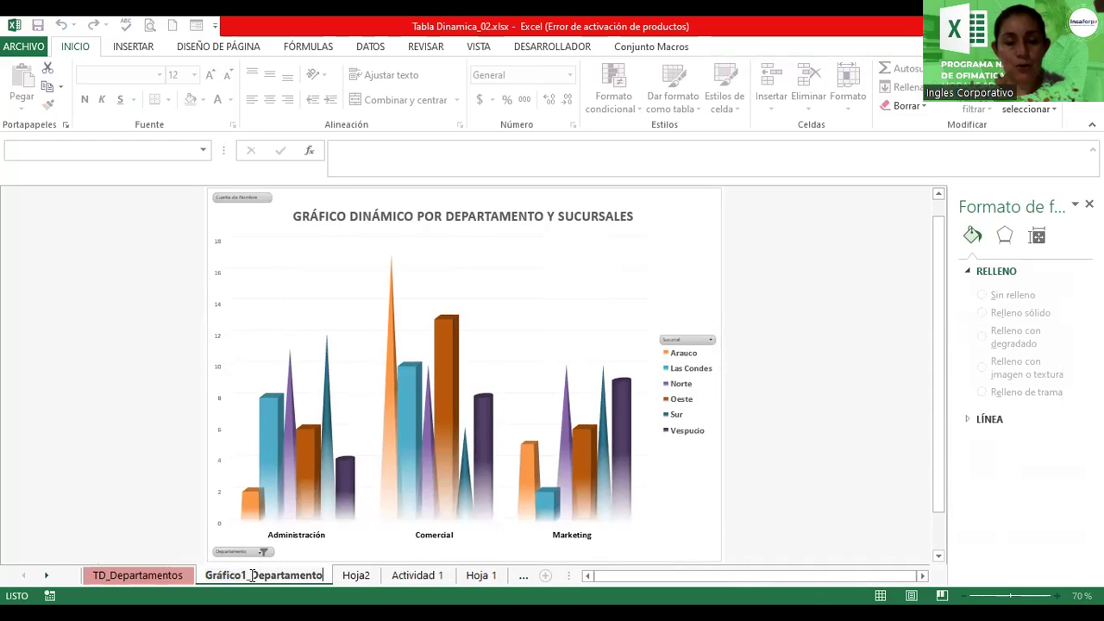
pyautogui.write('s')
pyautogui.press('Return')
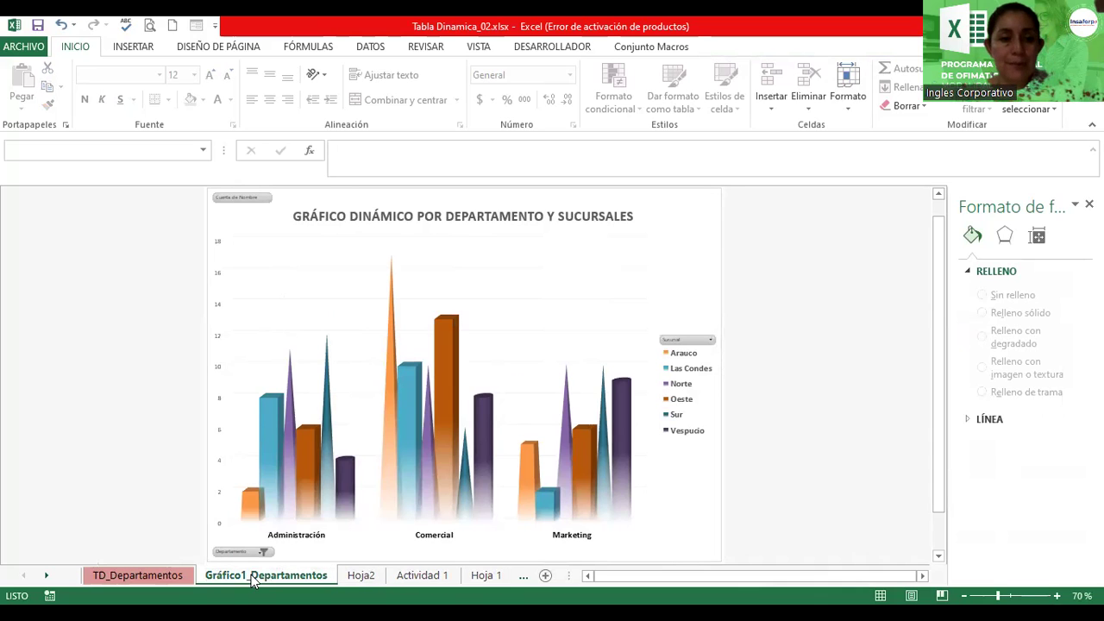
# - Give the Gráfico1_Departamentos tab a dark colour, then go to Hoja2
pyautogui.rightClick(253, 579)
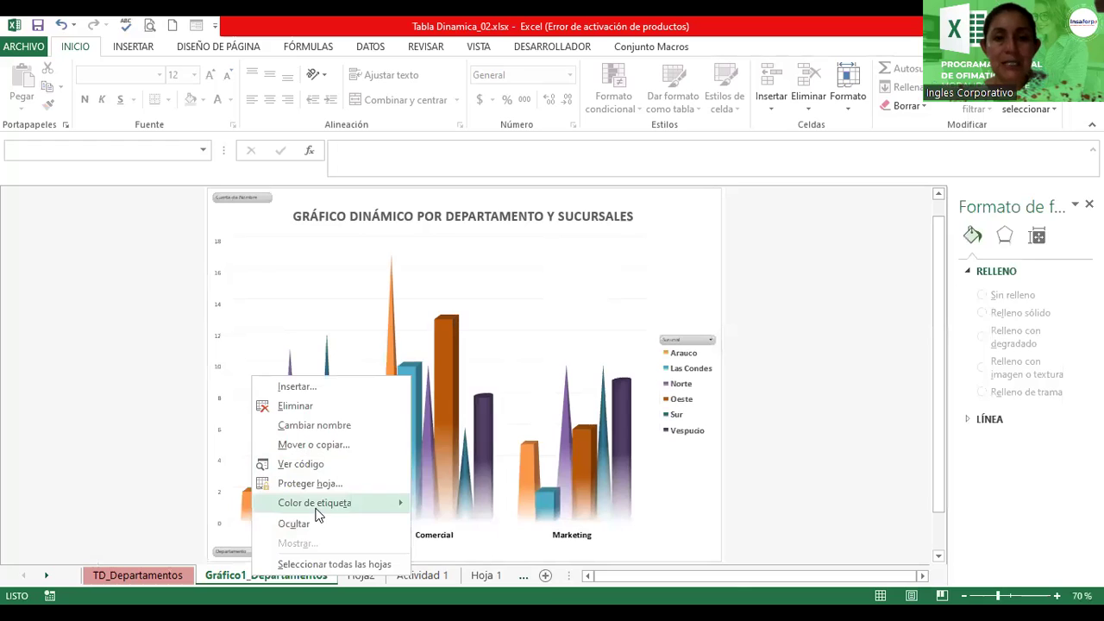
pyautogui.moveTo(328, 502)
pyautogui.click(431, 516)
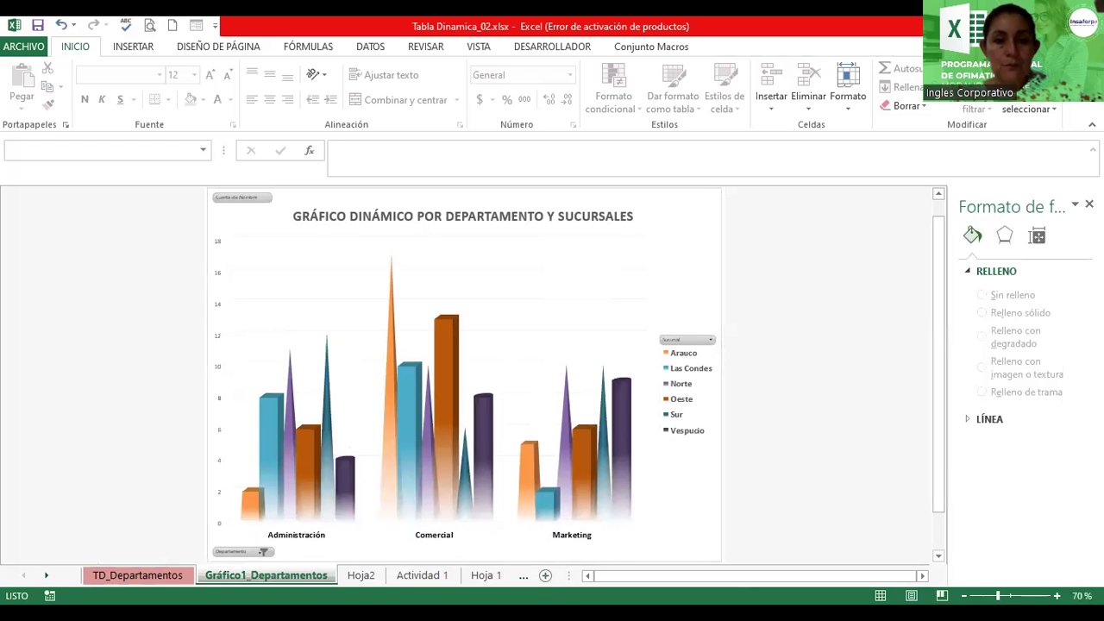
pyautogui.click(360, 580)
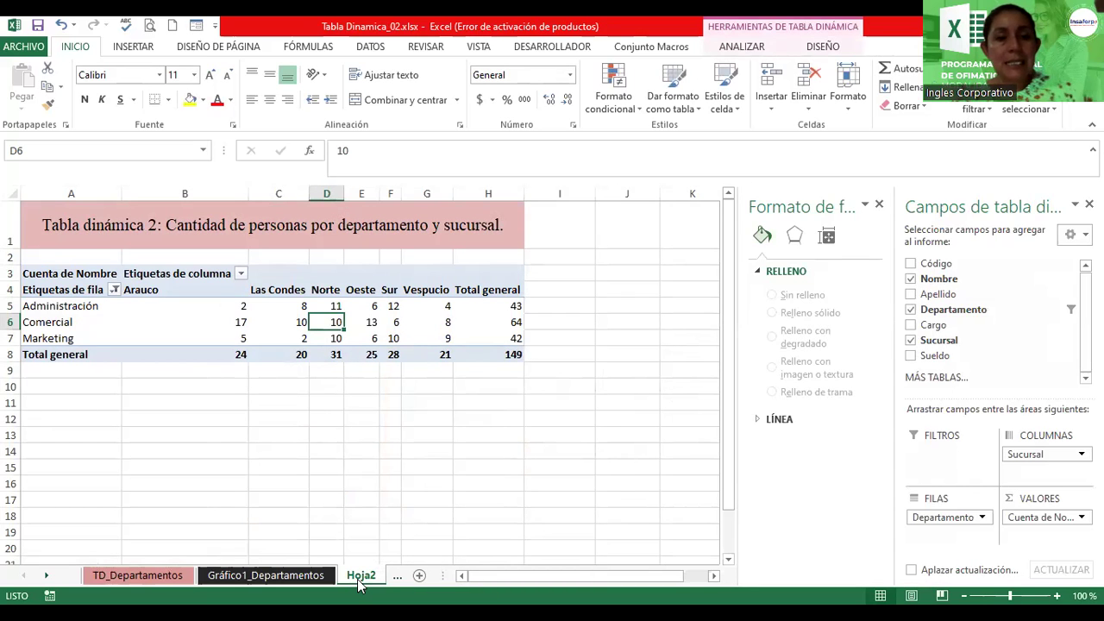
# - Rename the Hoja2 sheet to TD2_Depto._Surcursal
pyautogui.doubleClick(360, 575)
pyautogui.write('TD2_D')
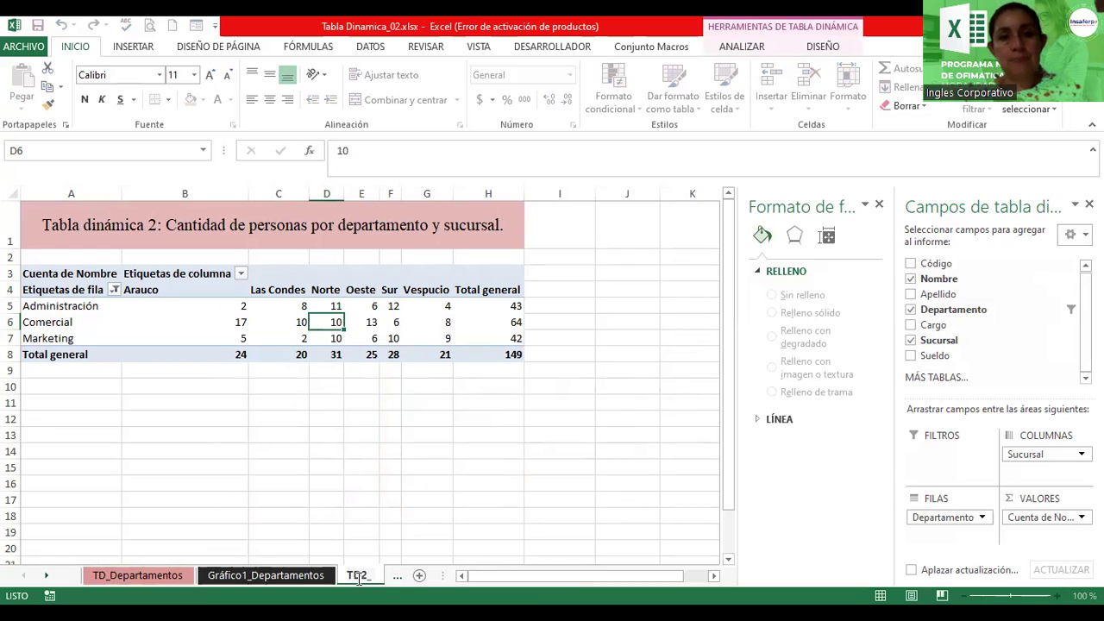
pyautogui.write('e')
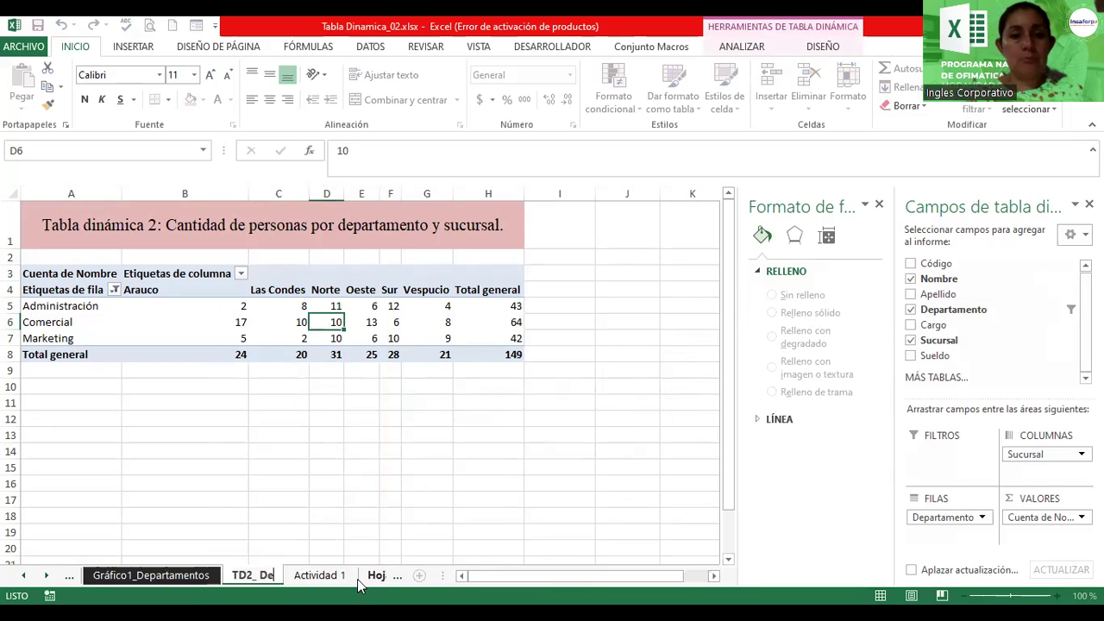
pyautogui.write('pto.')
pyautogui.press('BackSpace')
pyautogui.write('_Surcursa')
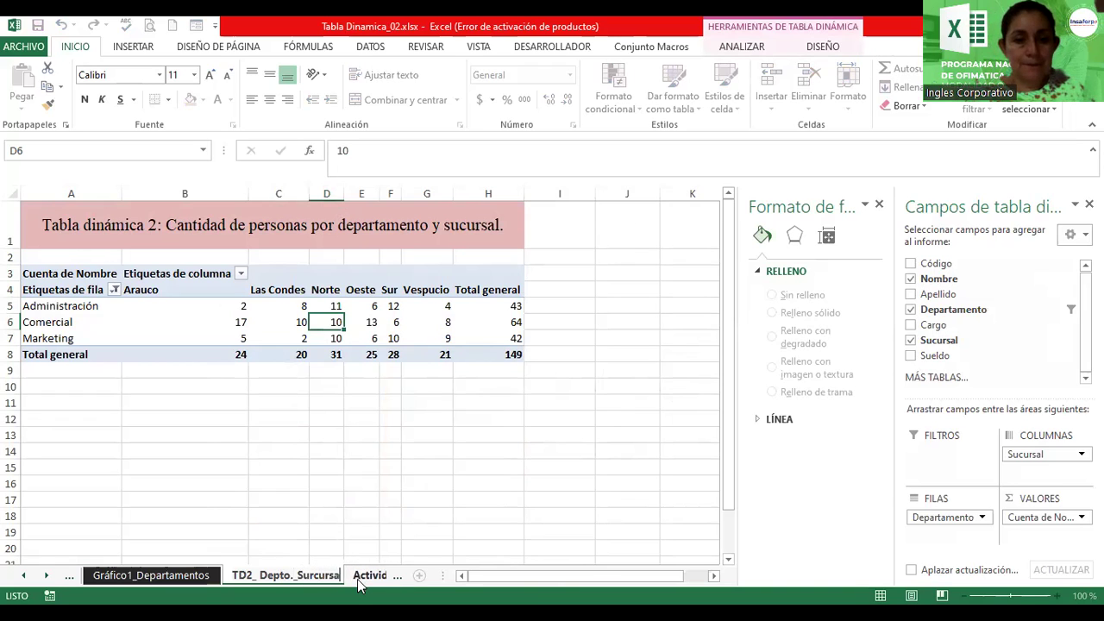
pyautogui.write('l')
pyautogui.press('Return')
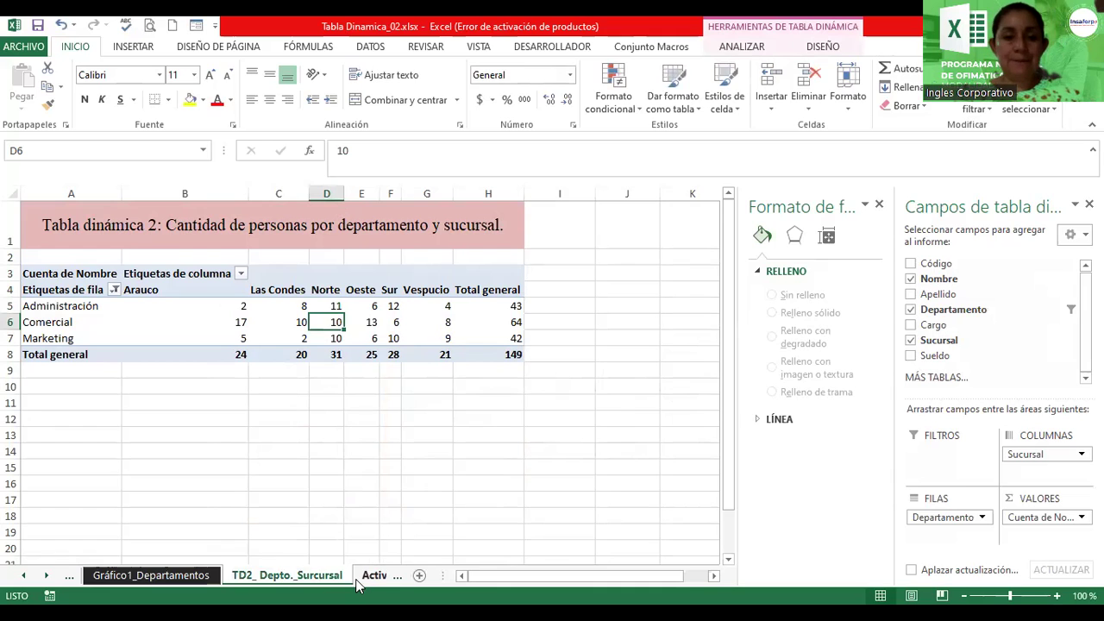
# - Give the TD2_Depto._Surcursal tab a dark colour
pyautogui.rightClick(339, 576)
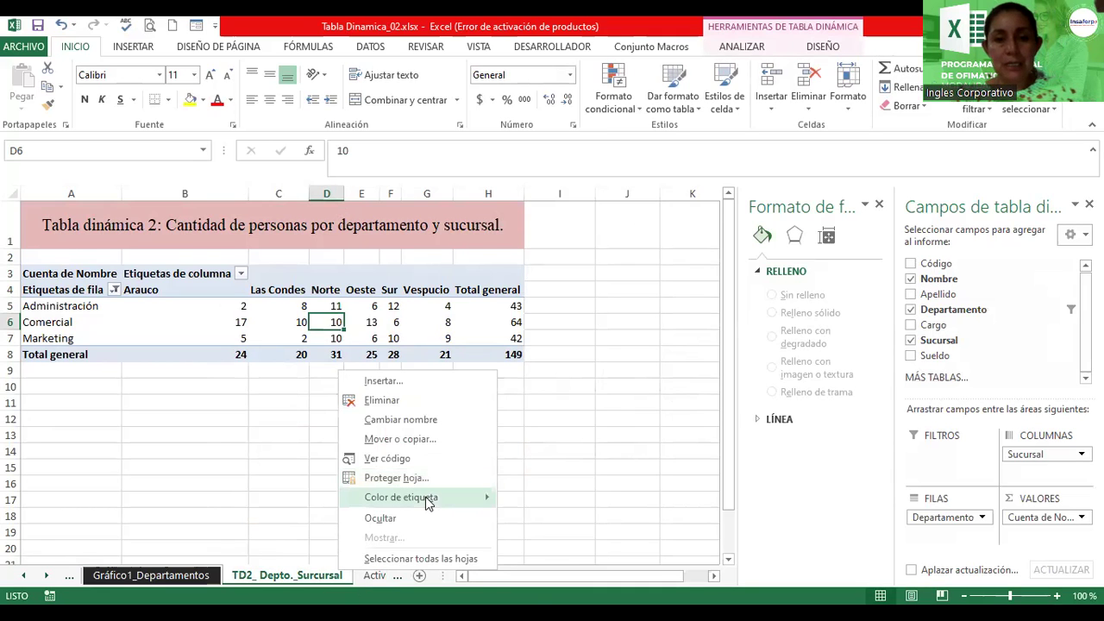
pyautogui.moveTo(429, 500)
pyautogui.click(550, 511)
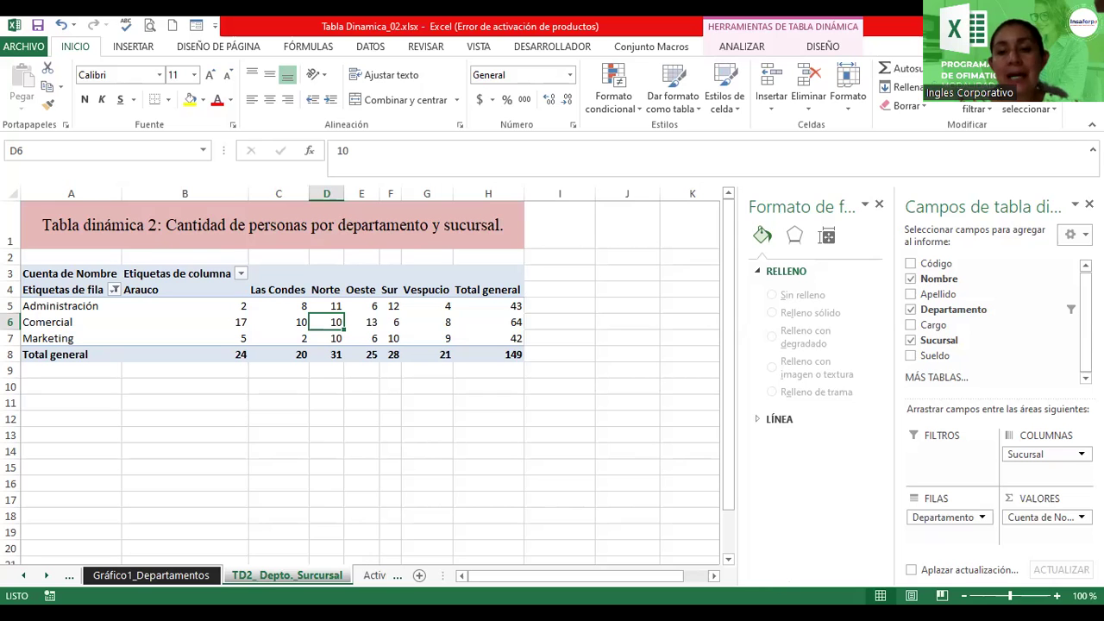
# - Review pivot table 2's ANALIZAR and DISEÑO tools, then return to Gráfico1_Departamentos
pyautogui.scroll(1, 685, 460)
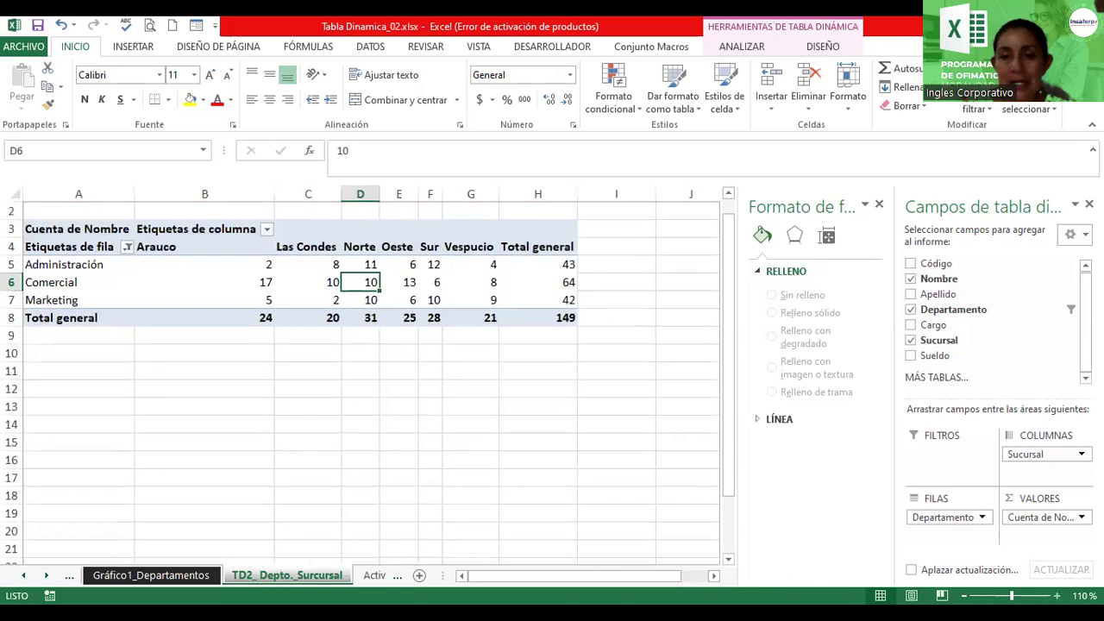
pyautogui.scroll(1, 716, 317)
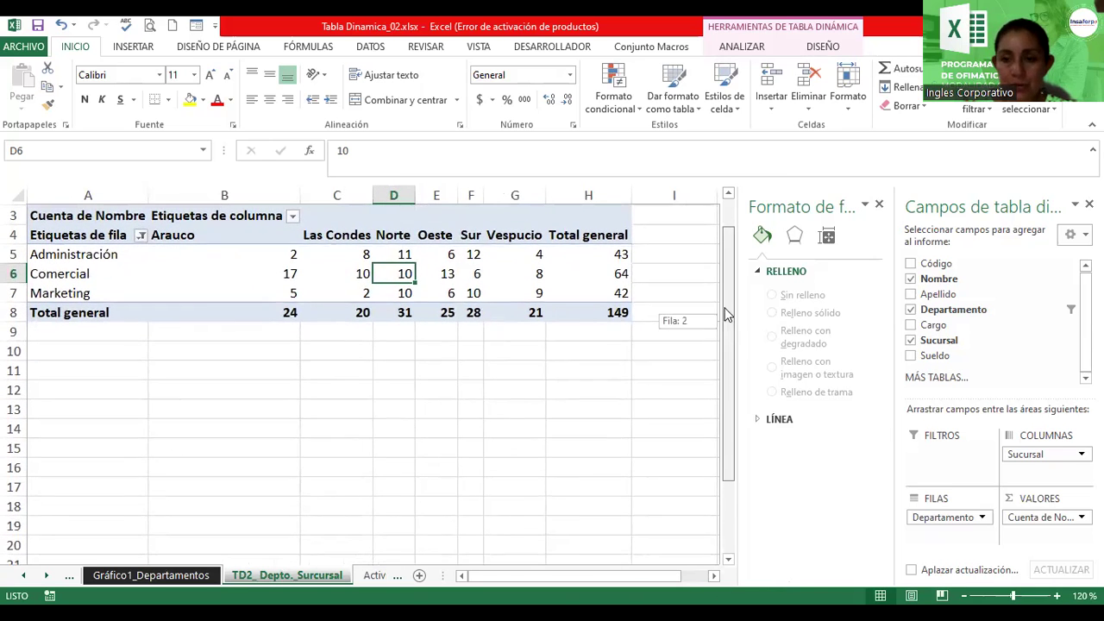
pyautogui.click(496, 333)
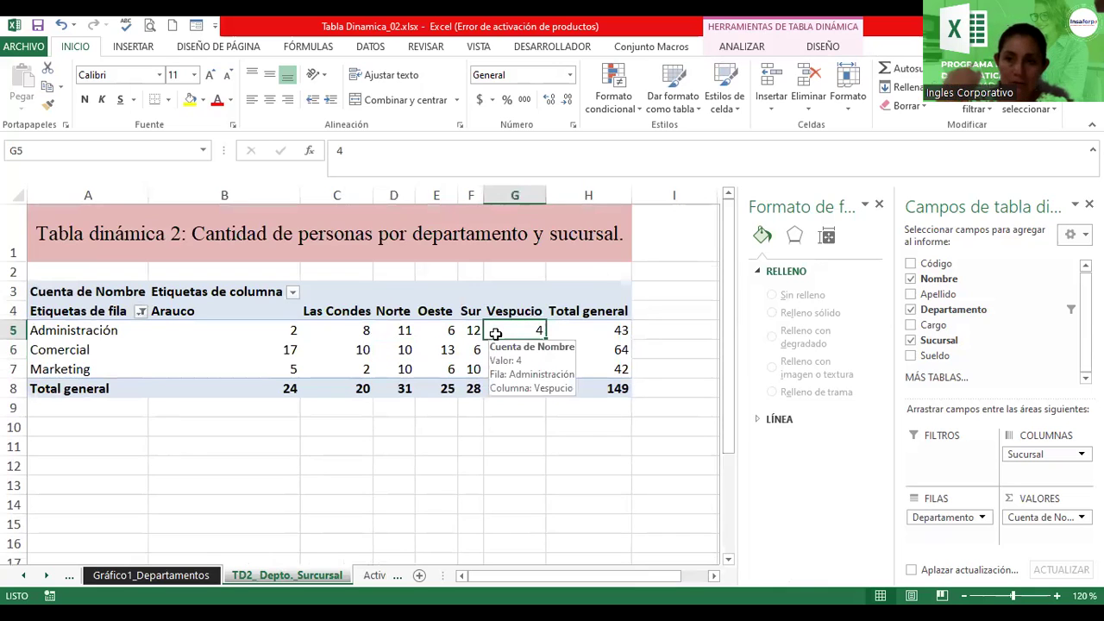
pyautogui.click(721, 49)
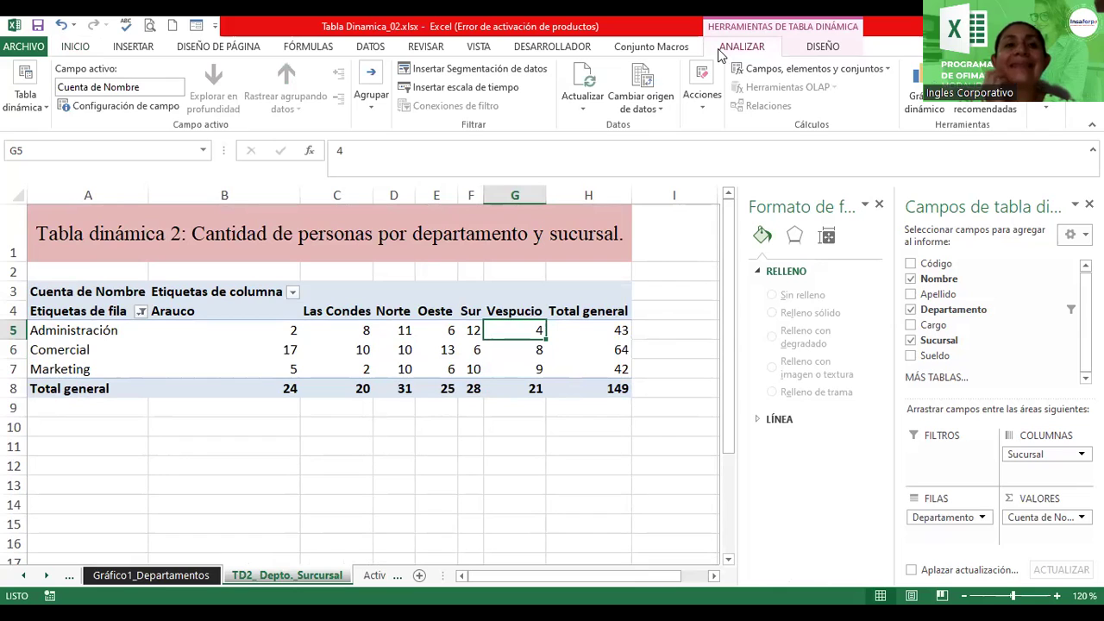
pyautogui.click(826, 47)
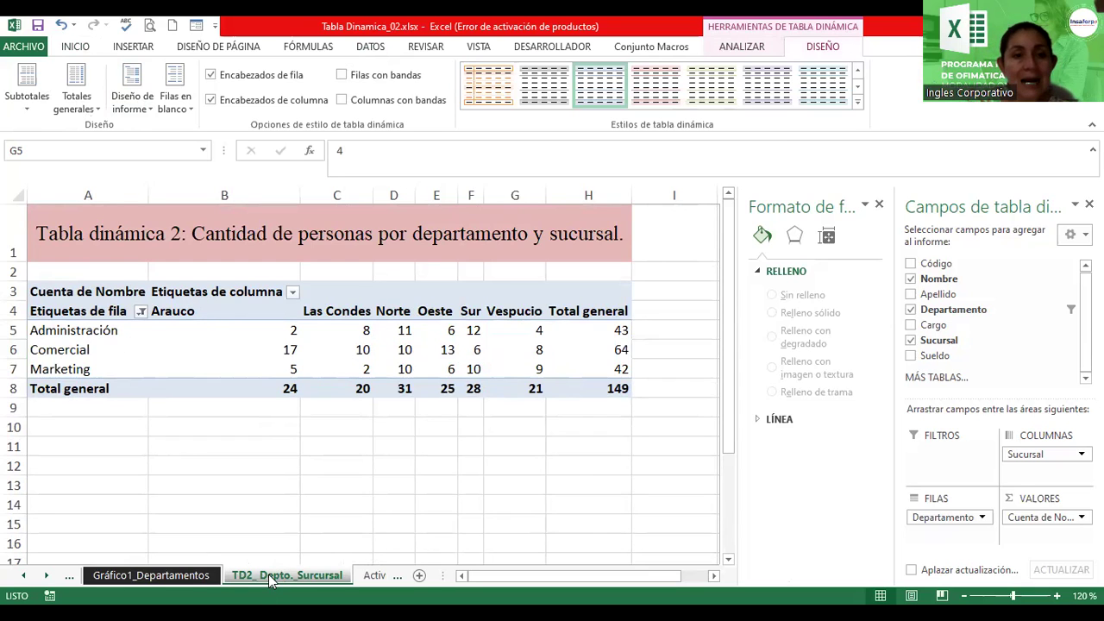
pyautogui.click(182, 578)
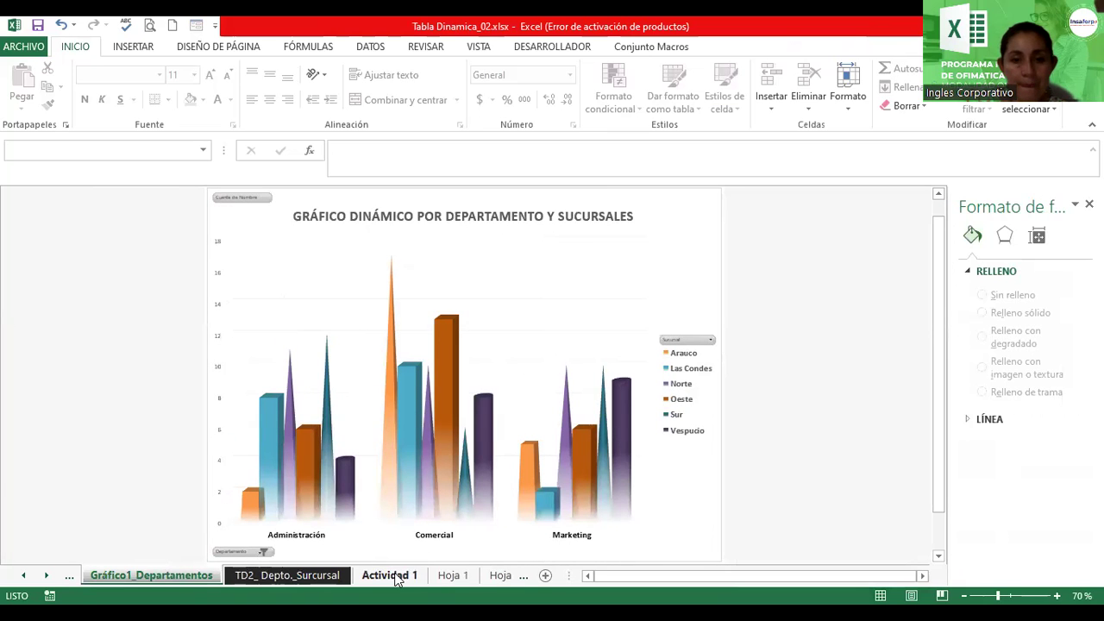
# - Browse the Hoja 1, Actividad 1, TD2, chart and TD_Departamentos sheets, then add blank Hoja3
pyautogui.click(441, 575)
pyautogui.click(397, 578)
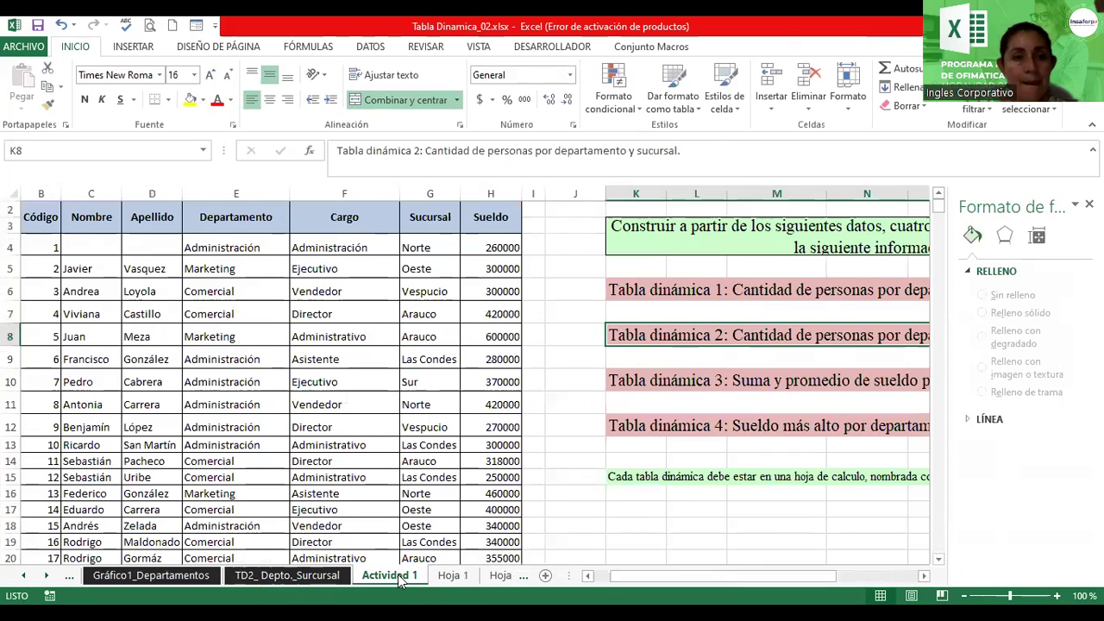
pyautogui.click(337, 579)
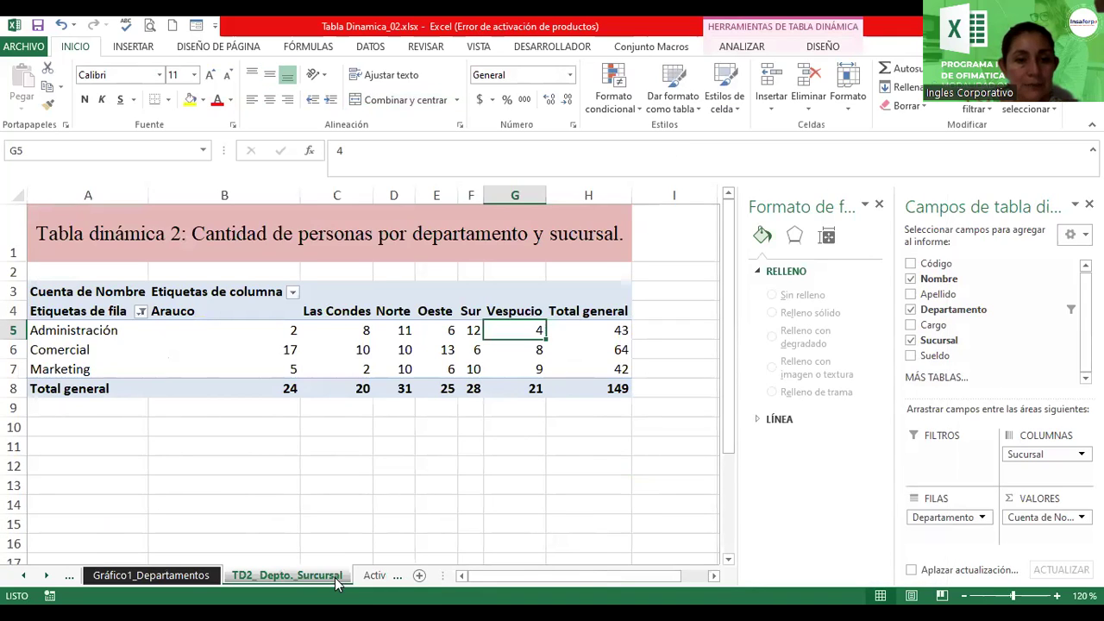
pyautogui.moveTo(442, 575); pyautogui.dragTo(574, 575)
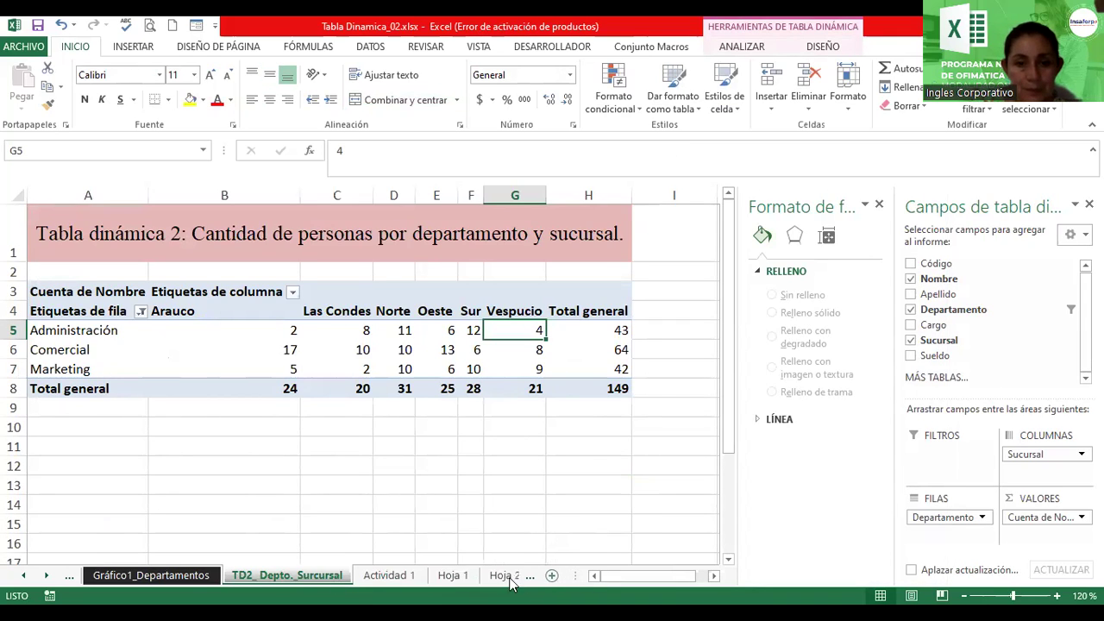
pyautogui.click(453, 580)
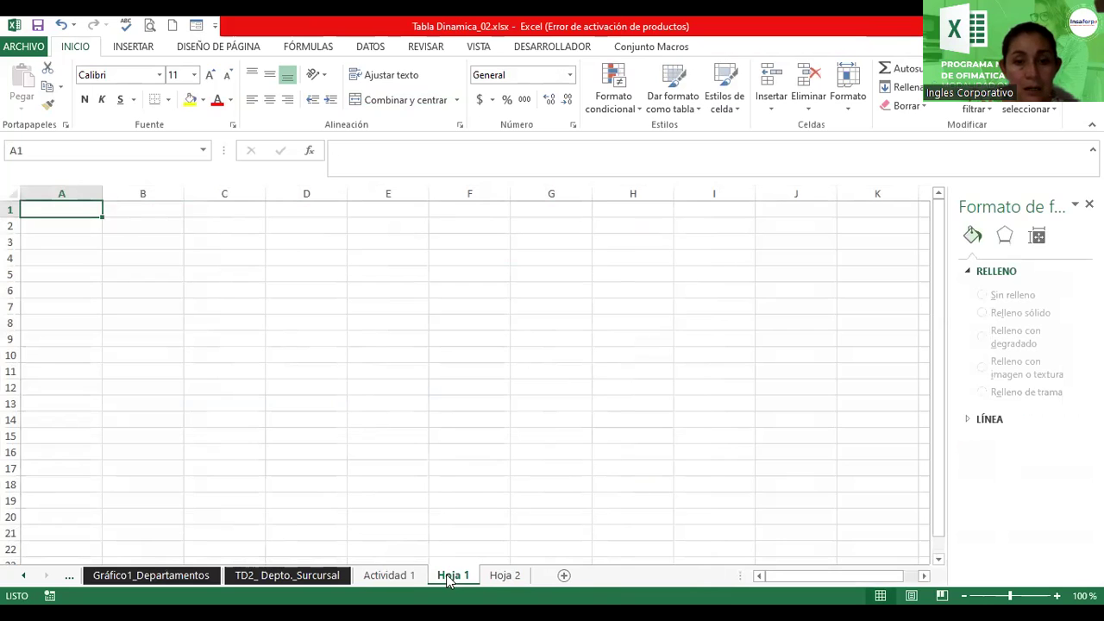
pyautogui.click(411, 578)
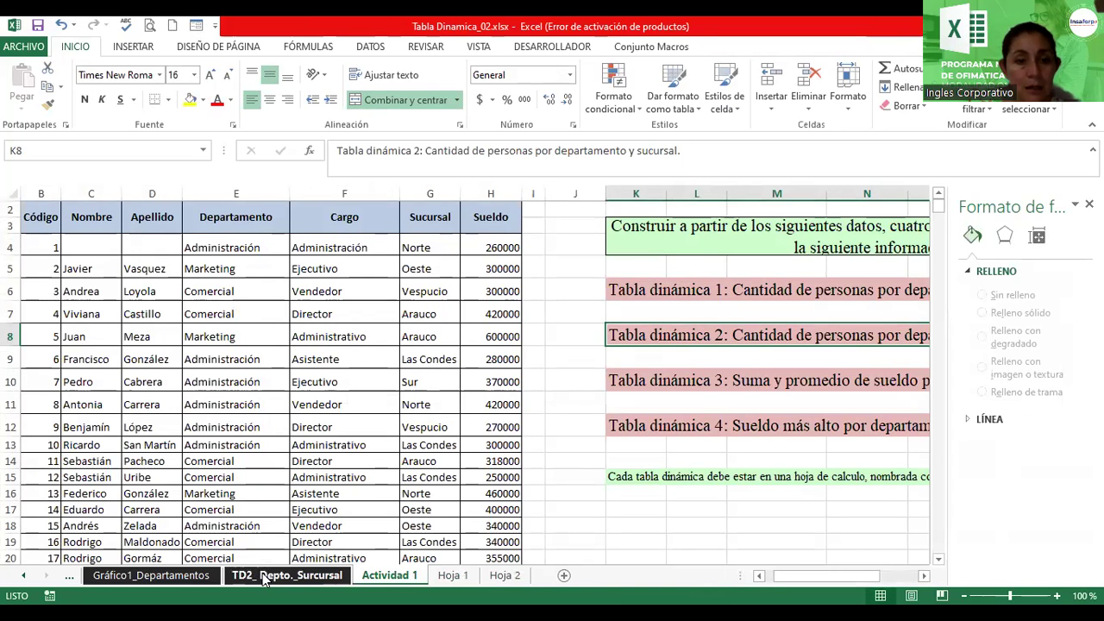
pyautogui.click(266, 577)
pyautogui.click(183, 577)
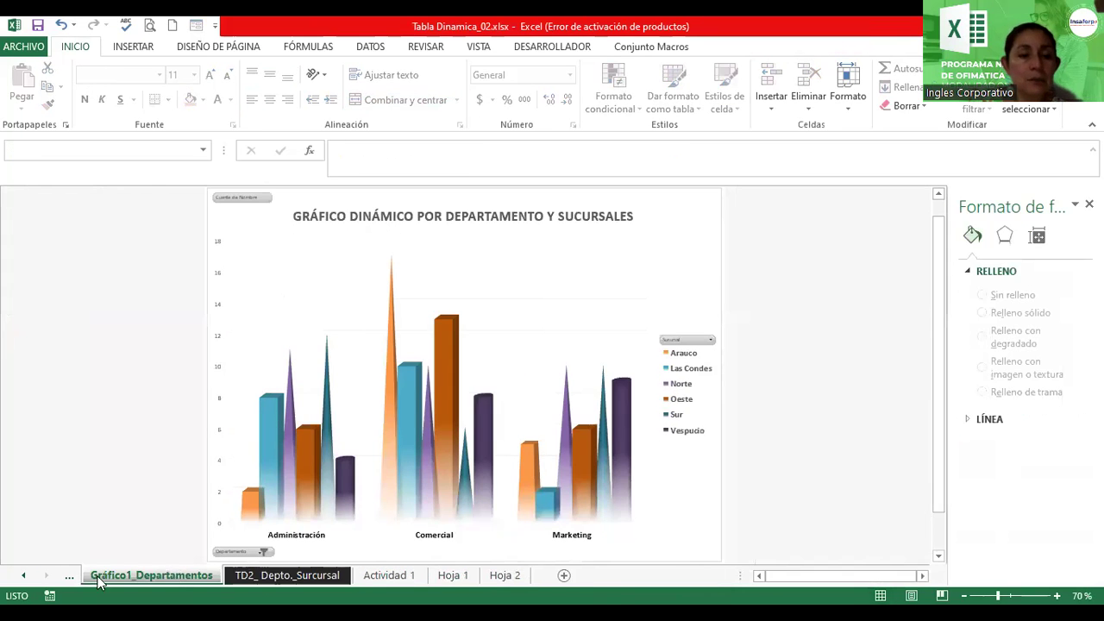
pyautogui.click(70, 576)
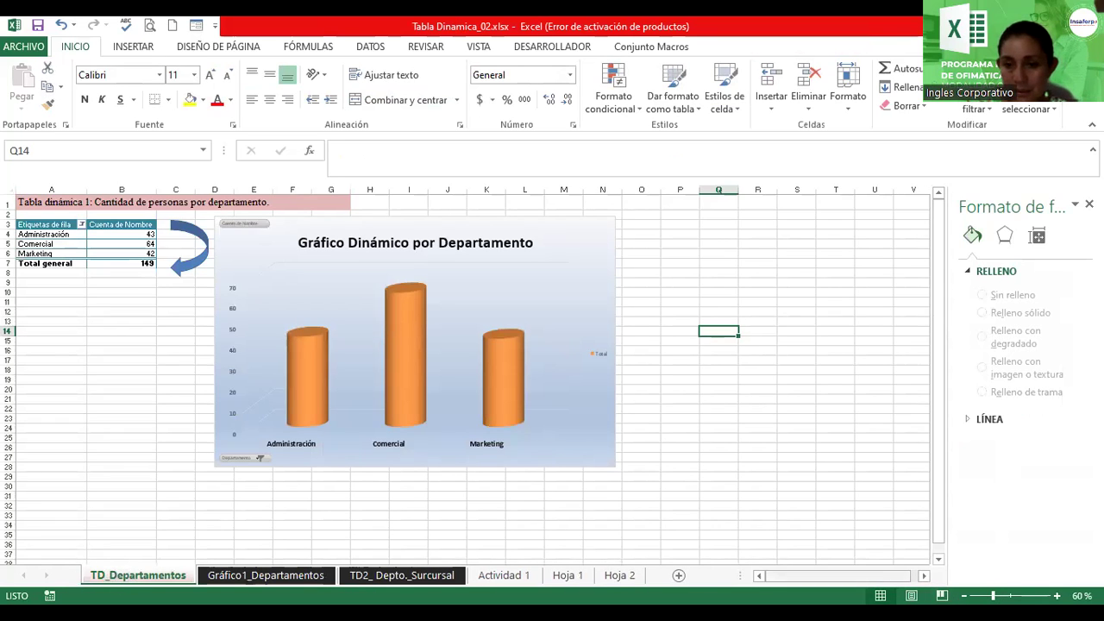
pyautogui.click(679, 576)
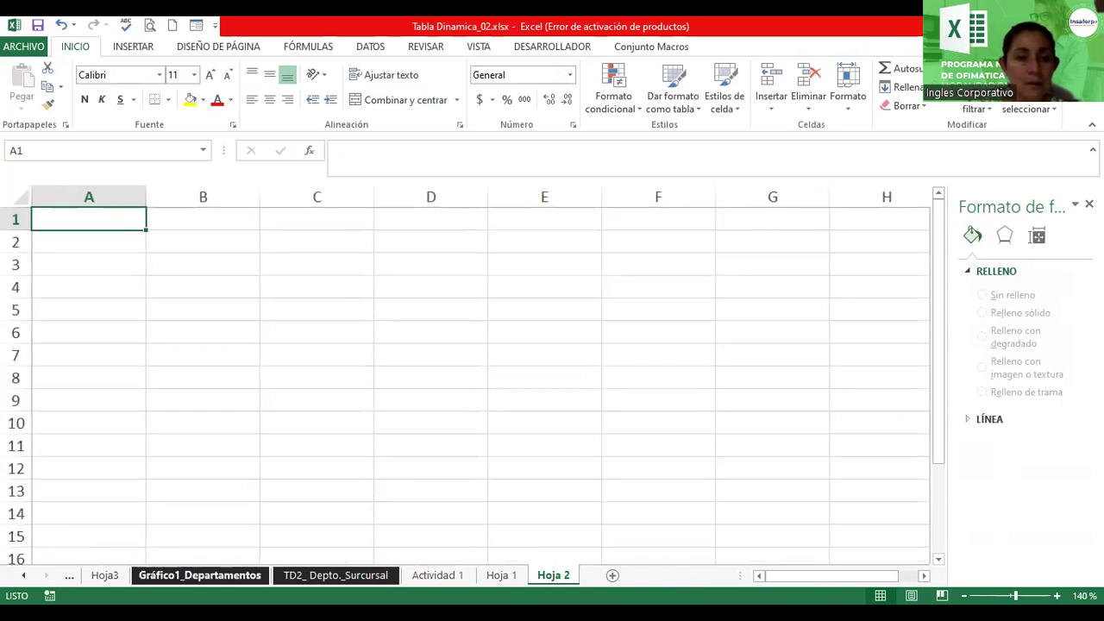
pyautogui.click(109, 578)
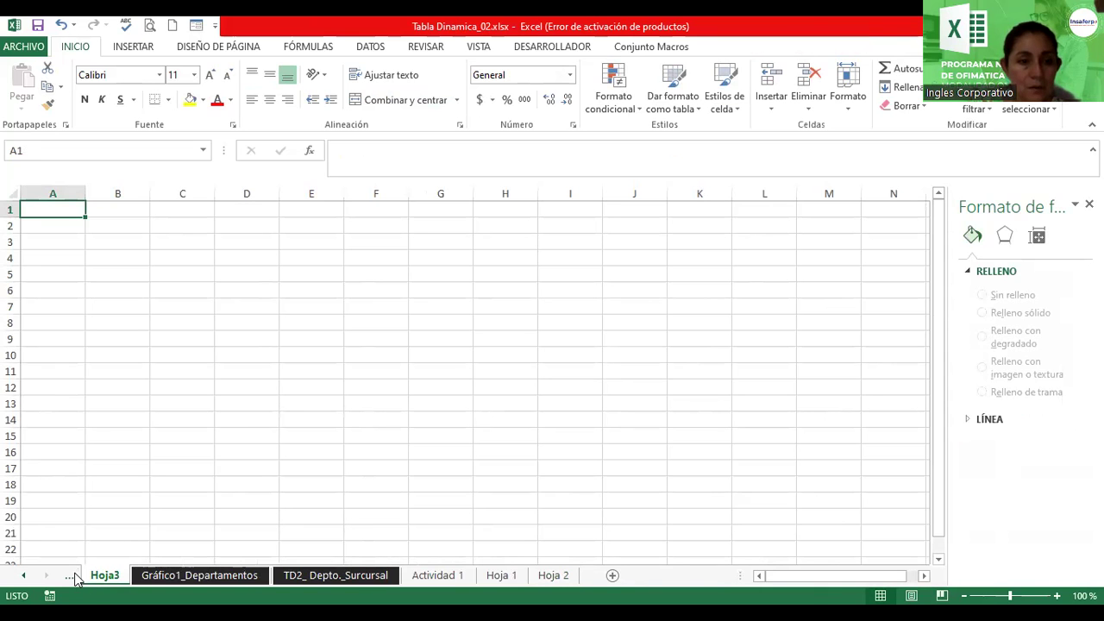
# - Delete the extra Hoja3 worksheet
pyautogui.click(72, 576)
pyautogui.click(212, 575)
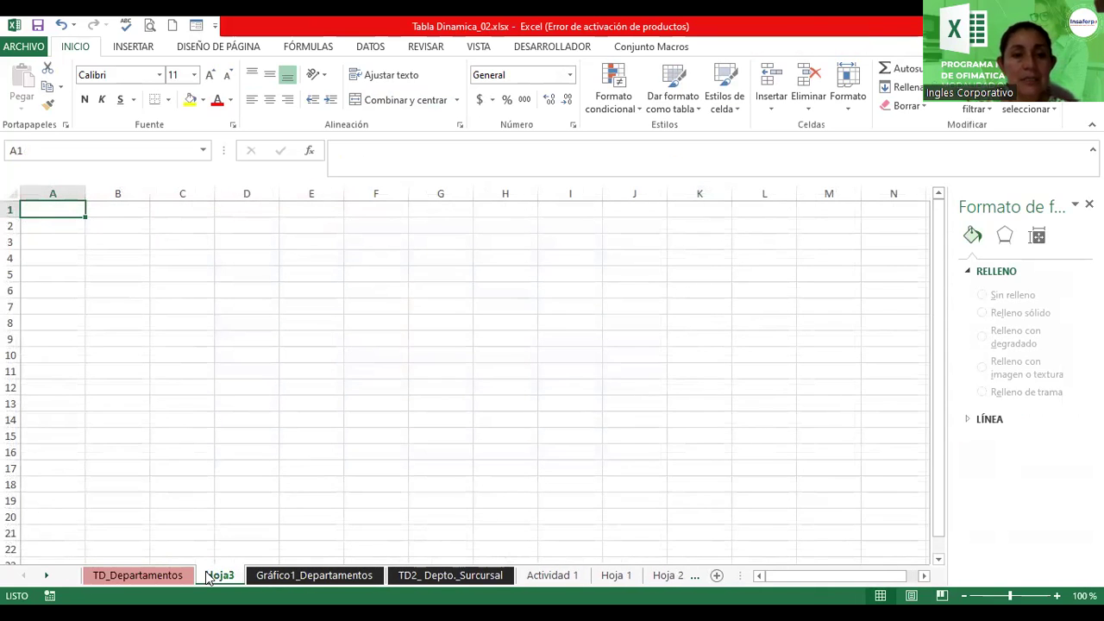
pyautogui.rightClick(208, 577)
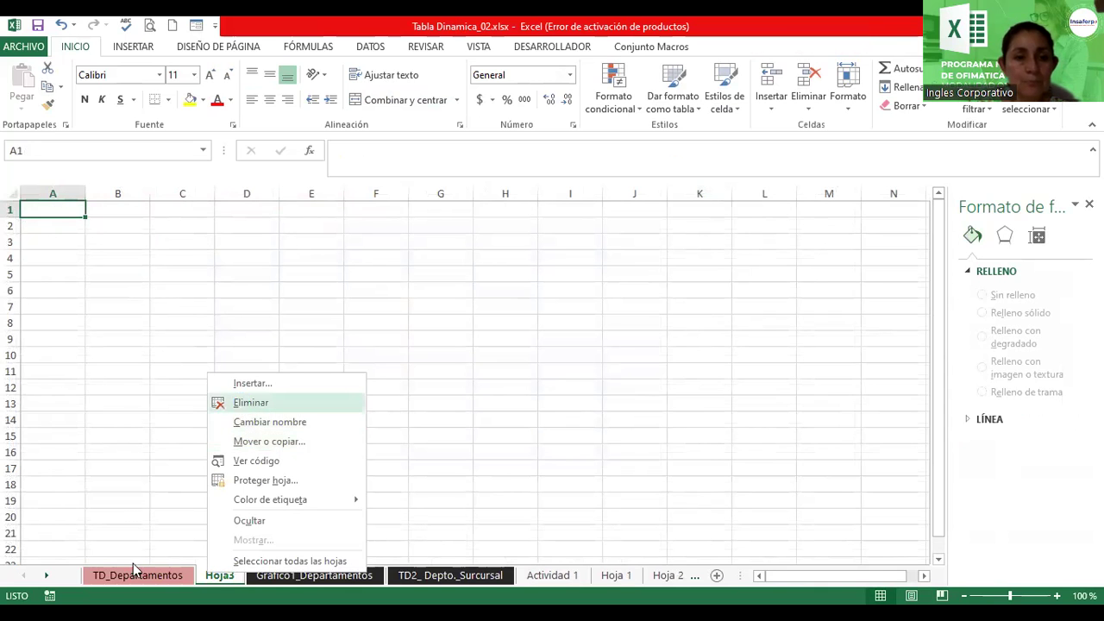
pyautogui.click(246, 403)
# - Zoom in on the TD_Departamentos pivot table and chart, then return to TD2_ Depto._Surcursal
pyautogui.click(111, 578)
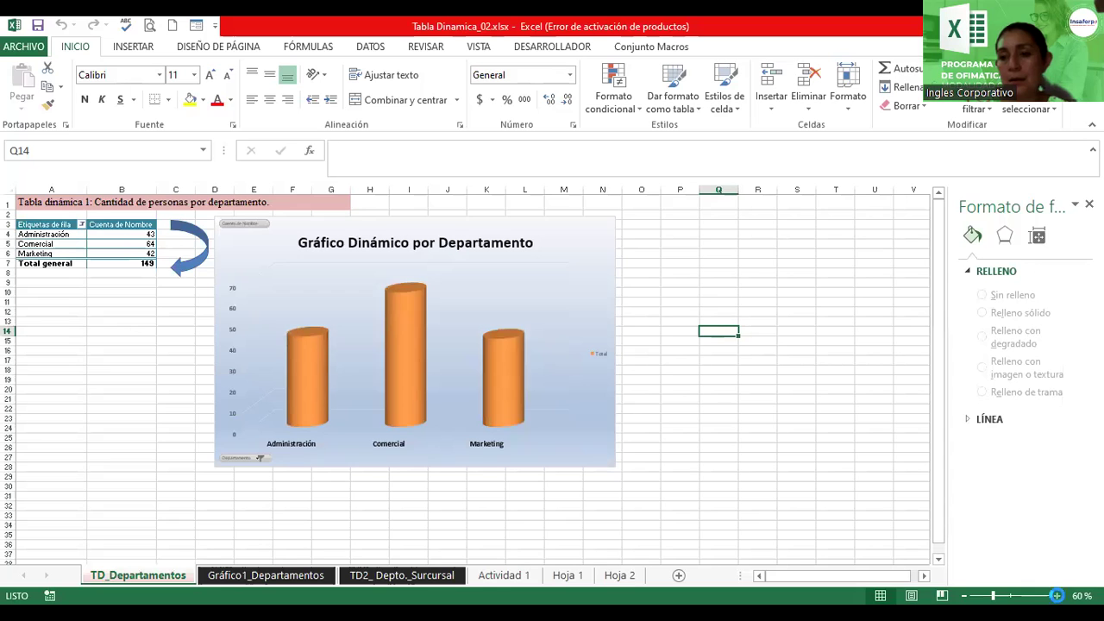
pyautogui.click(1057, 596)
pyautogui.click(1057, 595)
pyautogui.click(1057, 596)
pyautogui.click(1056, 595)
pyautogui.click(1057, 595)
pyautogui.click(1056, 595)
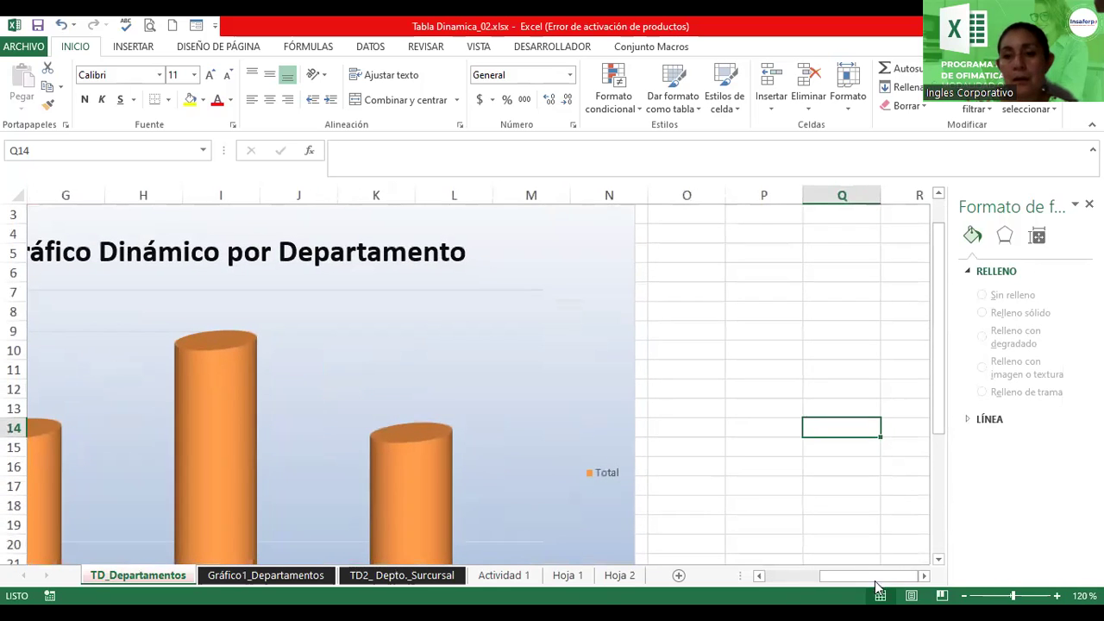
pyautogui.moveTo(872, 575); pyautogui.dragTo(785, 593)
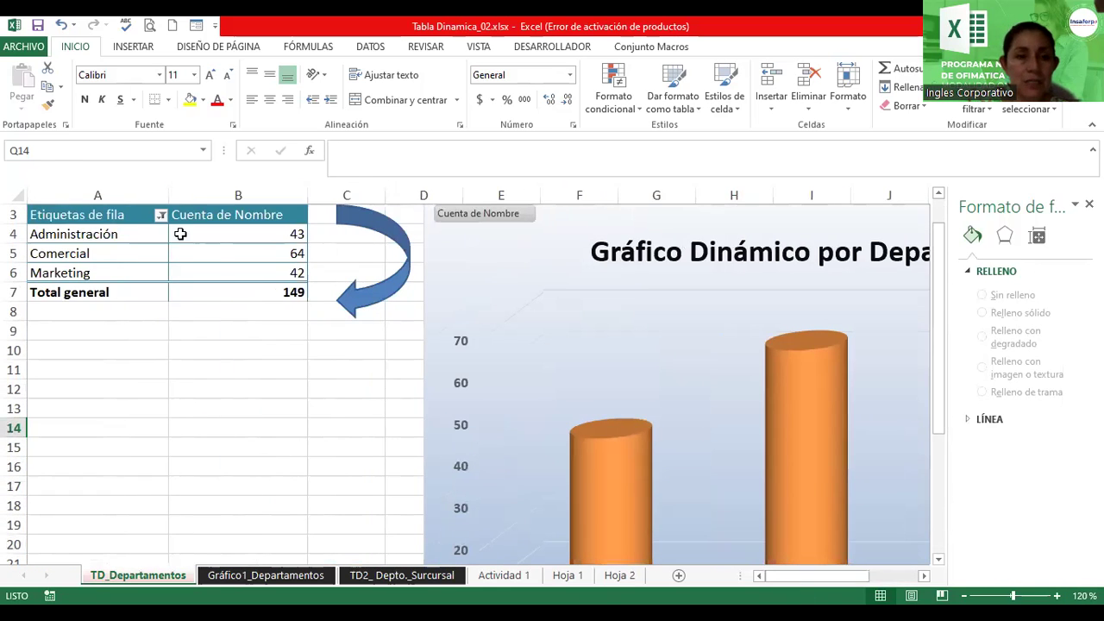
pyautogui.click(223, 252)
pyautogui.moveTo(227, 276)
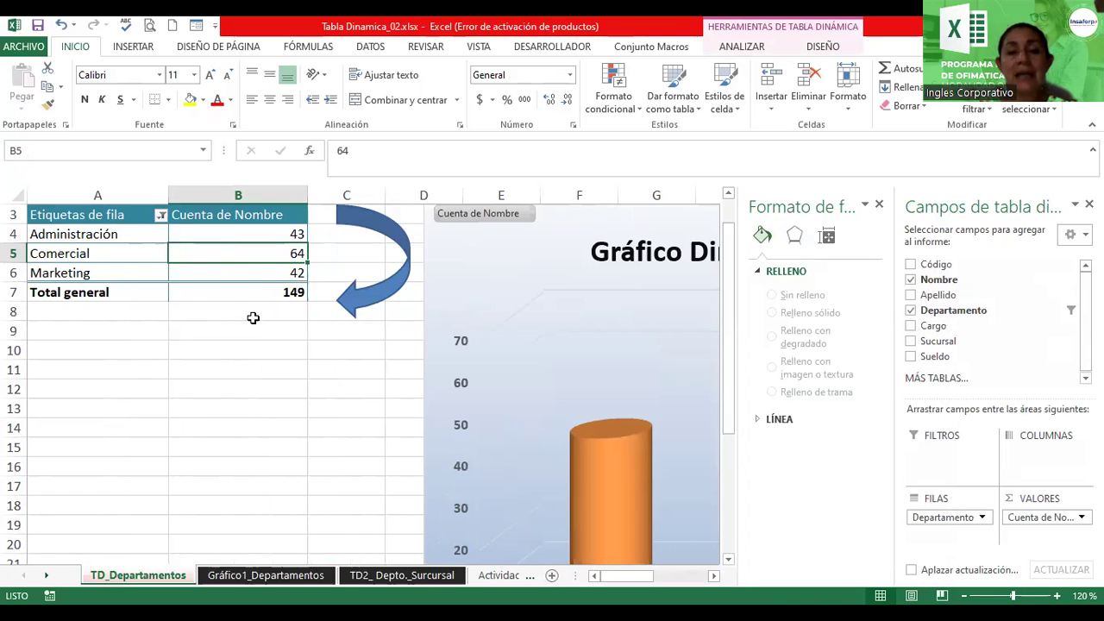
pyautogui.moveTo(239, 295)
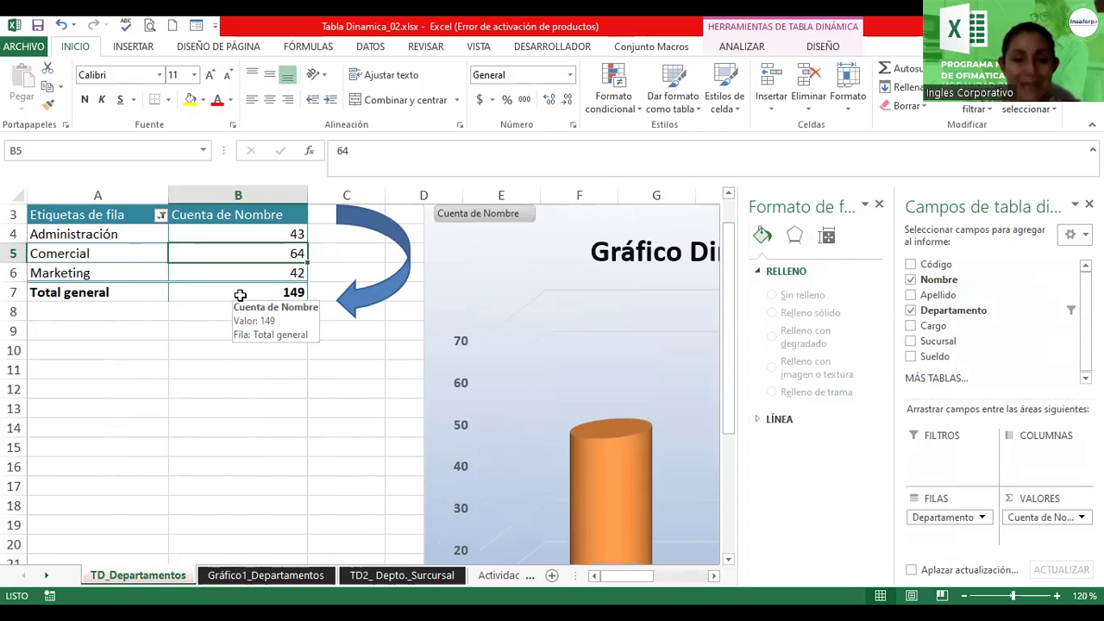
pyautogui.click(370, 583)
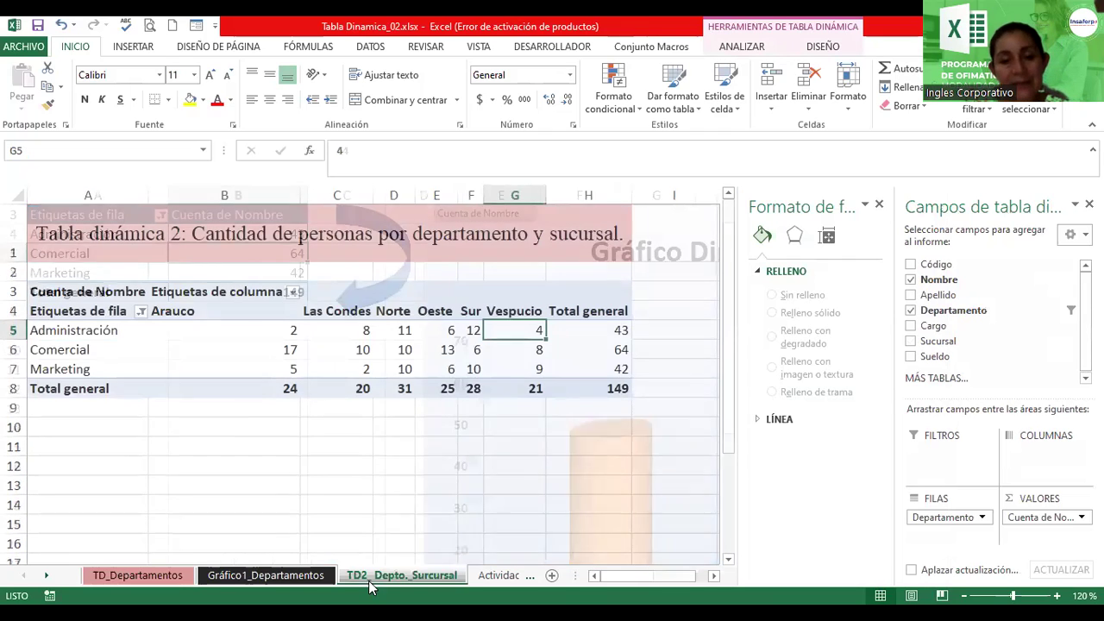
# - Inspect the Total general row and column values, including Administración's 43, and show the pivot DISEÑO options
pyautogui.moveTo(432, 372)
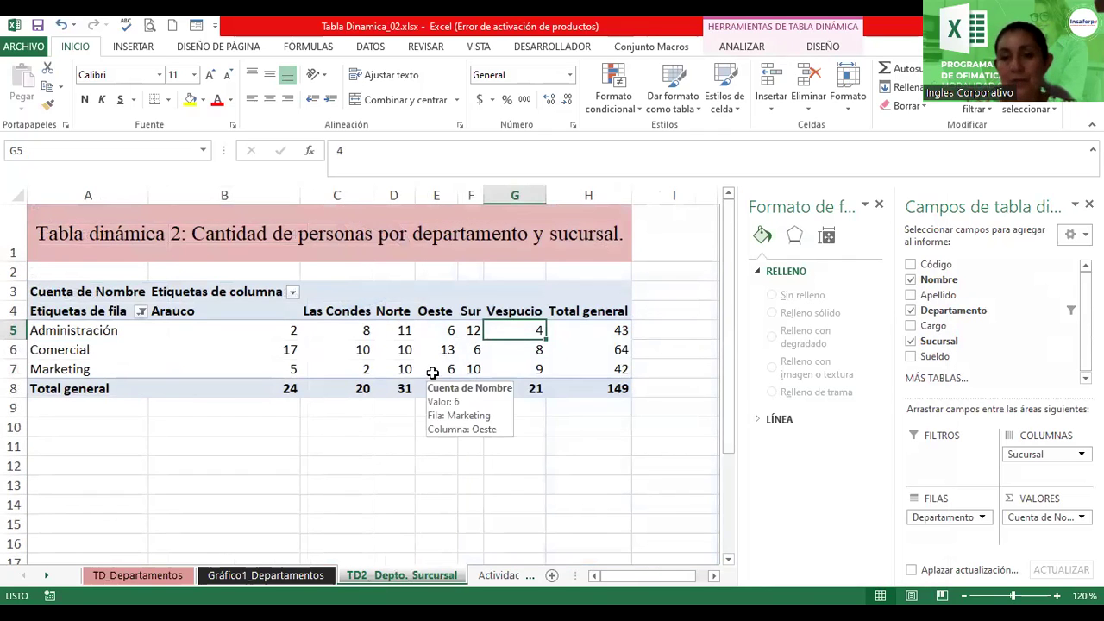
pyautogui.moveTo(427, 352)
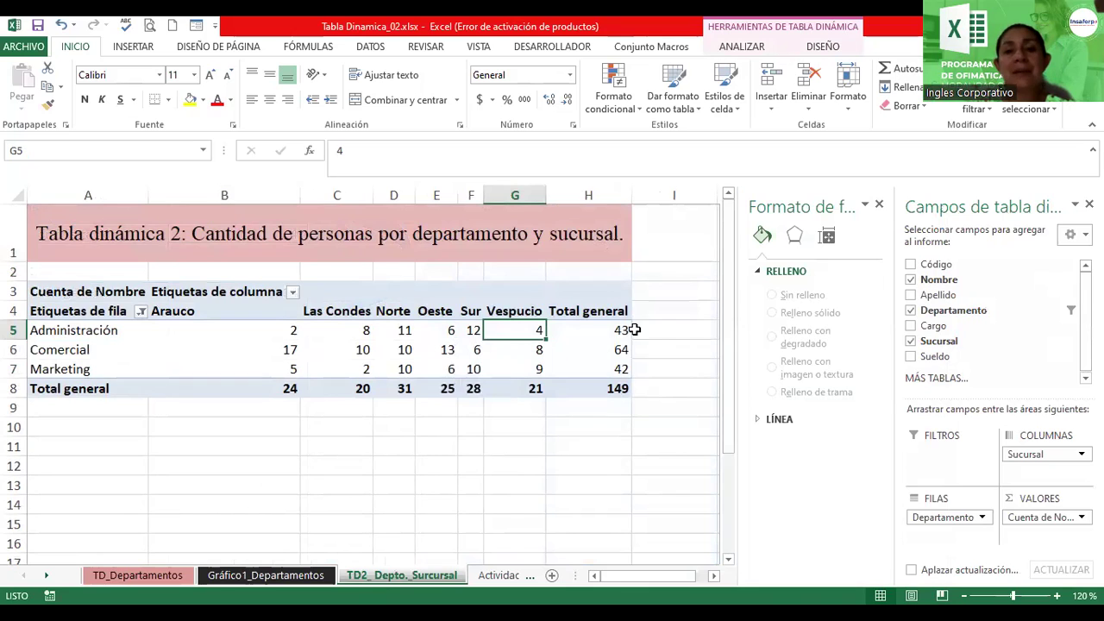
pyautogui.moveTo(603, 329); pyautogui.dragTo(607, 369)
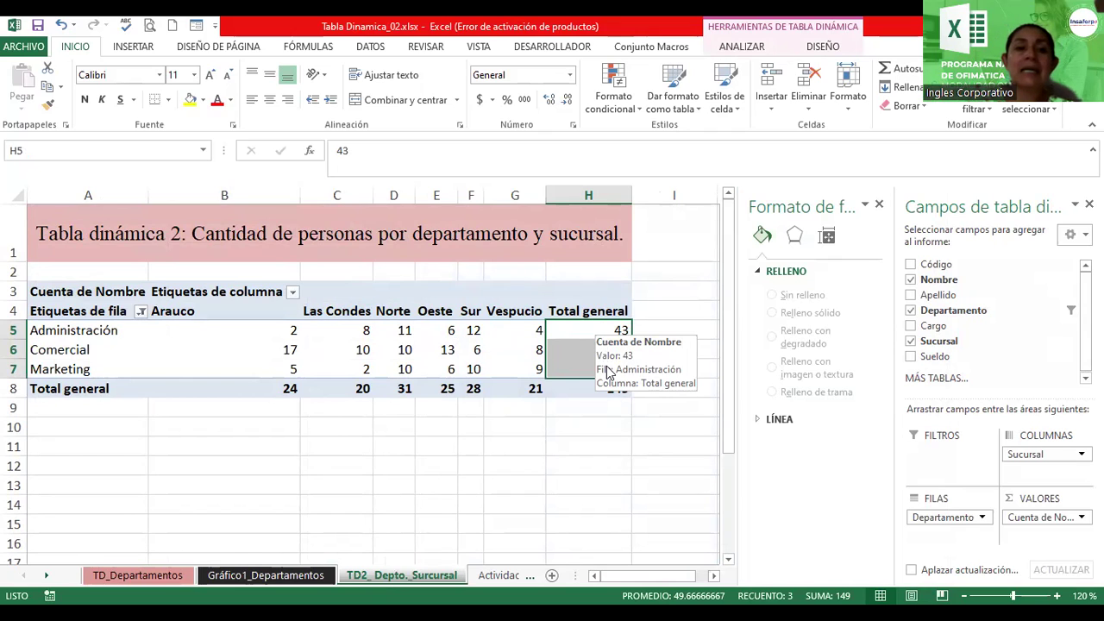
pyautogui.click(69, 388)
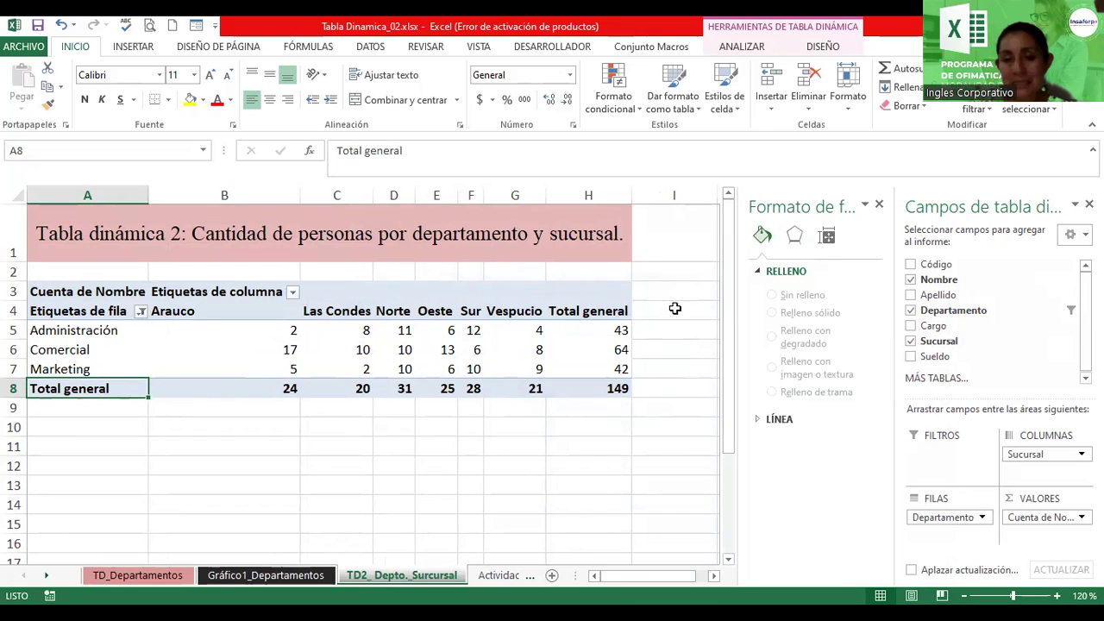
pyautogui.moveTo(615, 330)
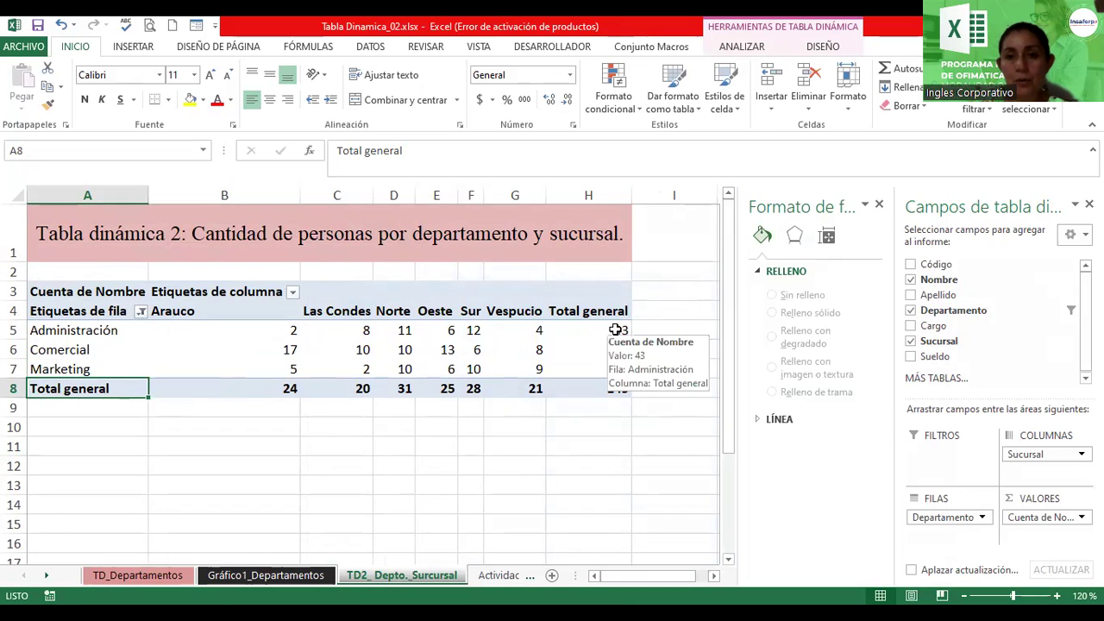
pyautogui.click(338, 385)
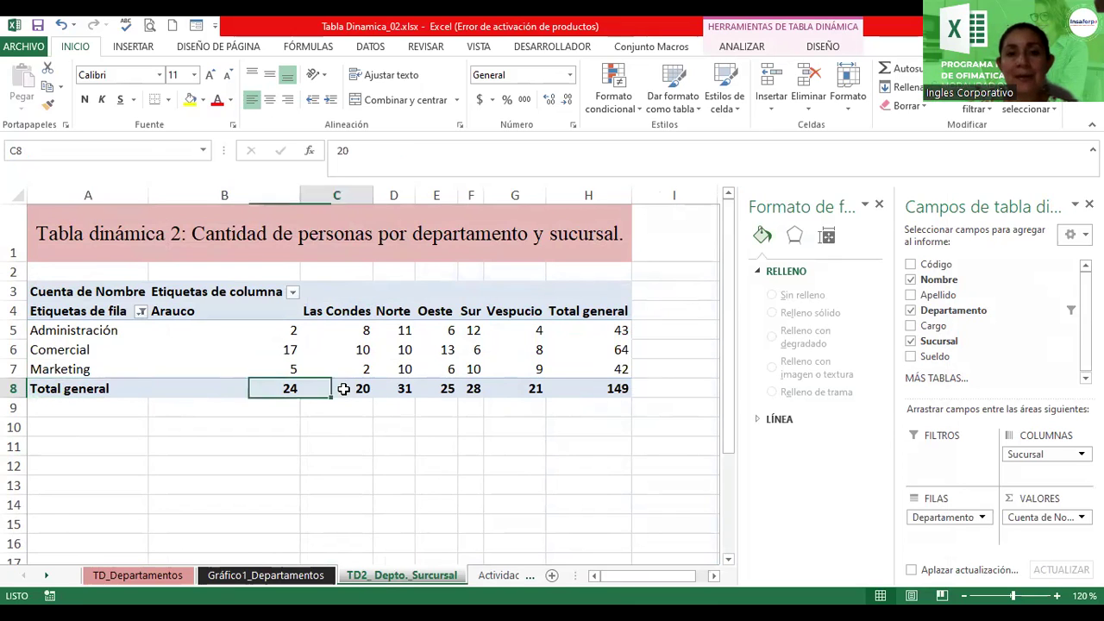
pyautogui.click(406, 389)
pyautogui.click(594, 327)
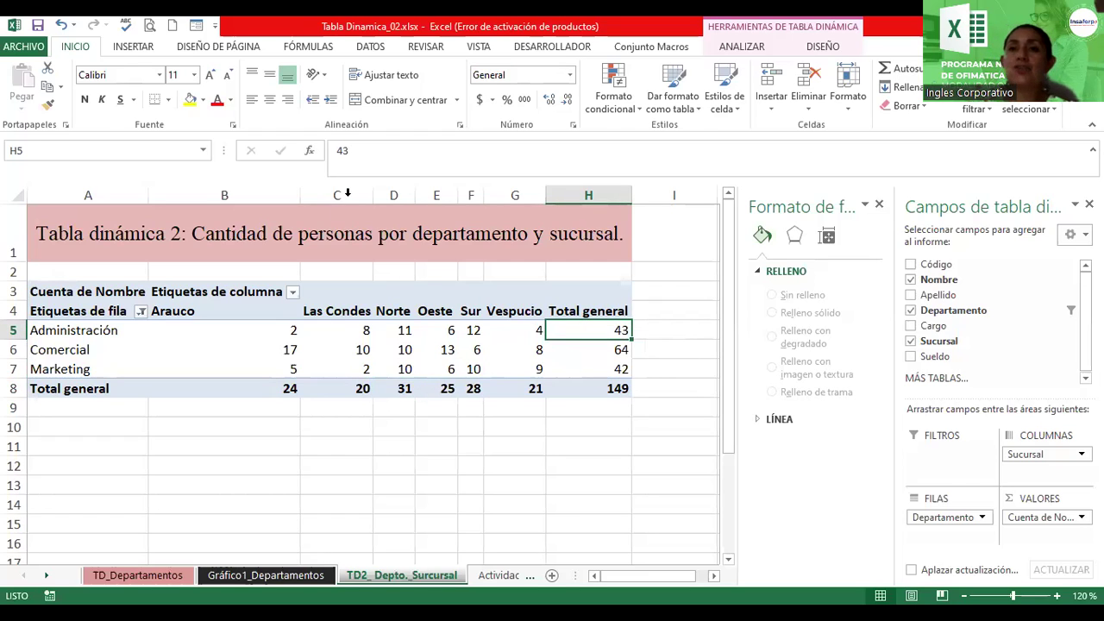
pyautogui.click(823, 46)
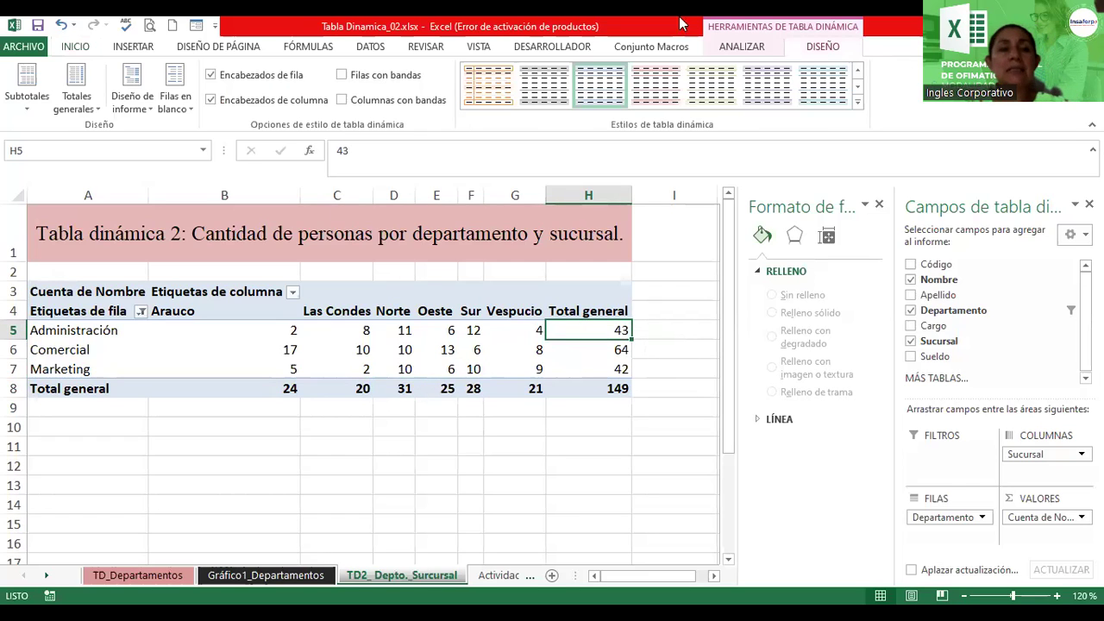
# - Try grand totals 'Activado solo para filas', then 'Activado solo para columnas'
pyautogui.click(95, 110)
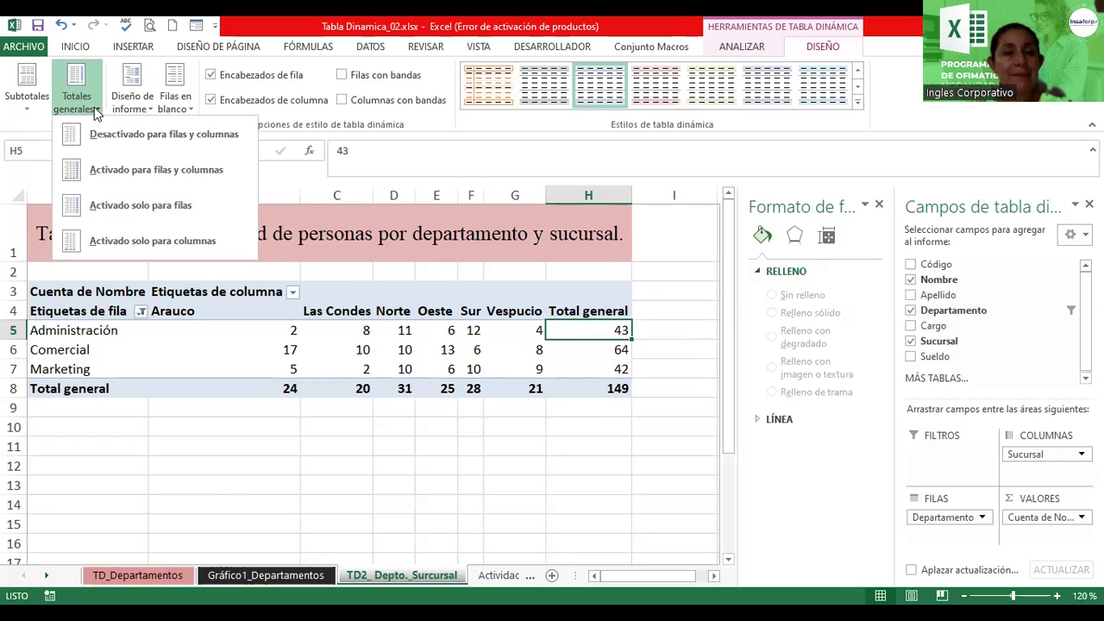
pyautogui.click(111, 207)
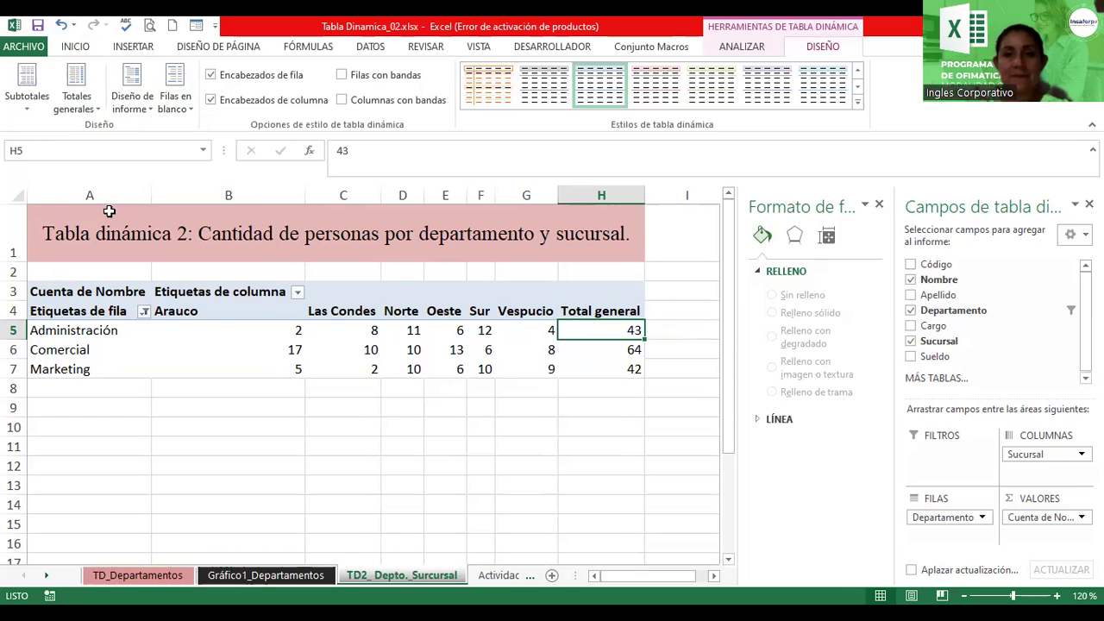
pyautogui.click(98, 109)
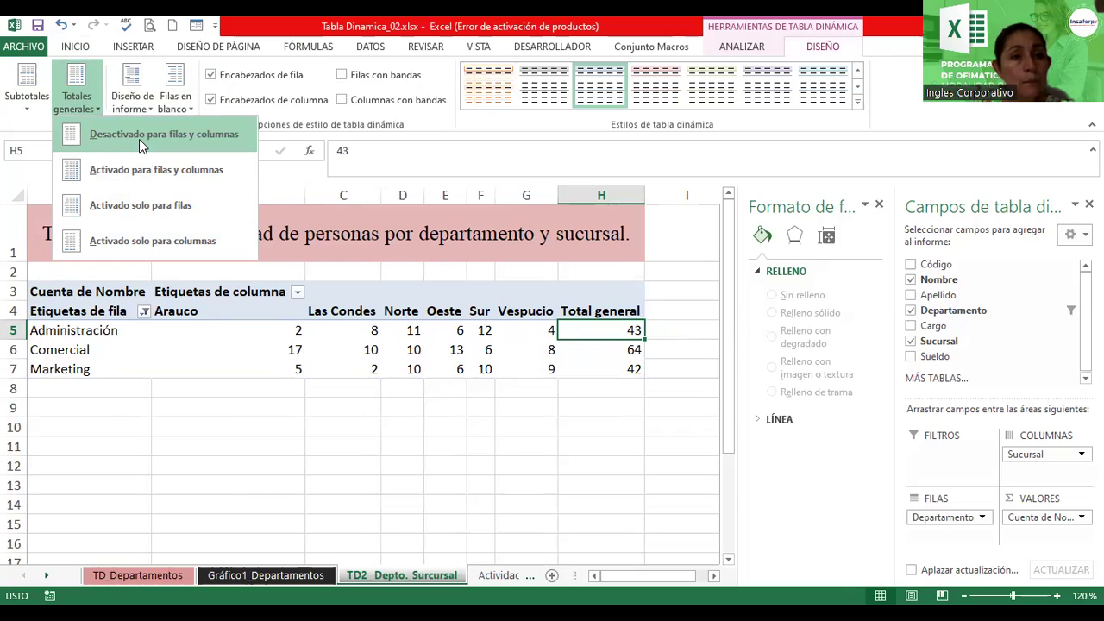
pyautogui.click(134, 253)
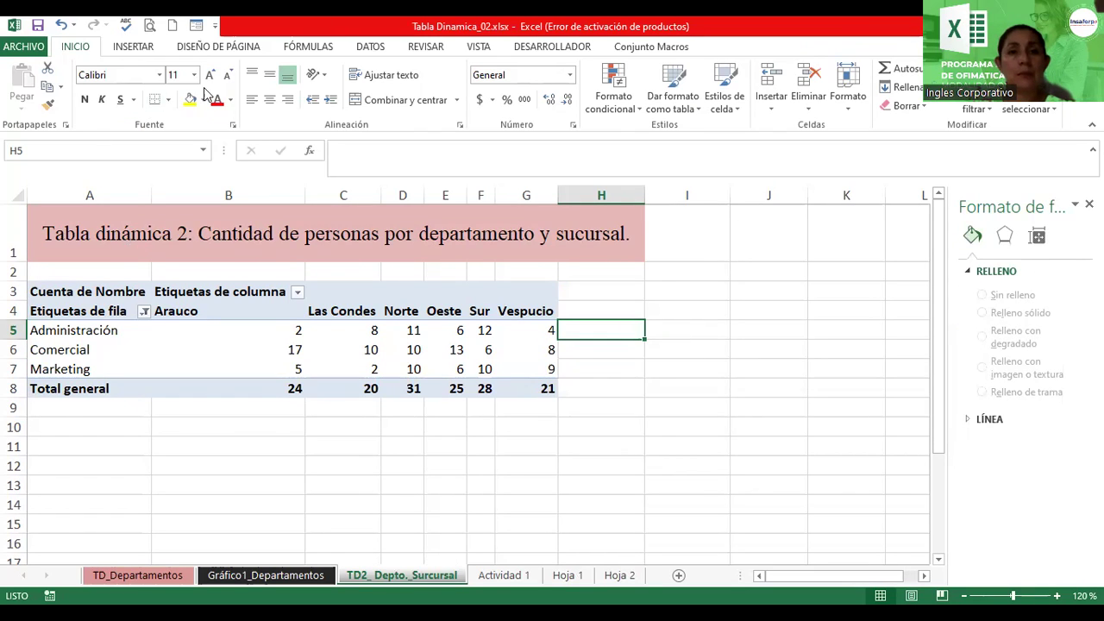
# - Set the pivot table's grand totals to 'Desactivado para filas y columnas'
pyautogui.click(411, 314)
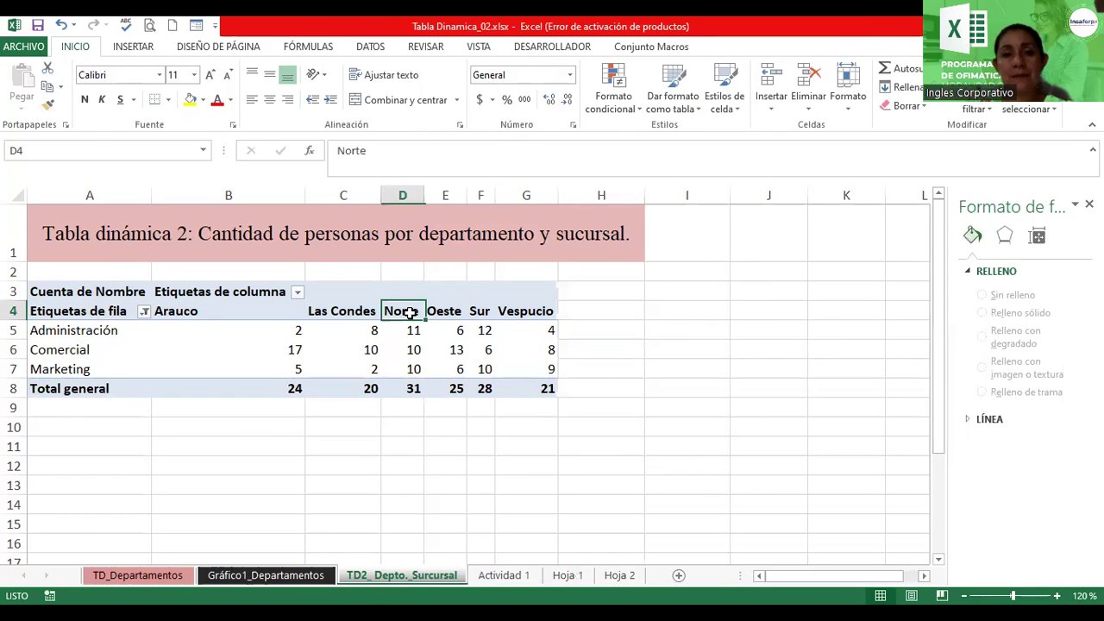
pyautogui.click(815, 47)
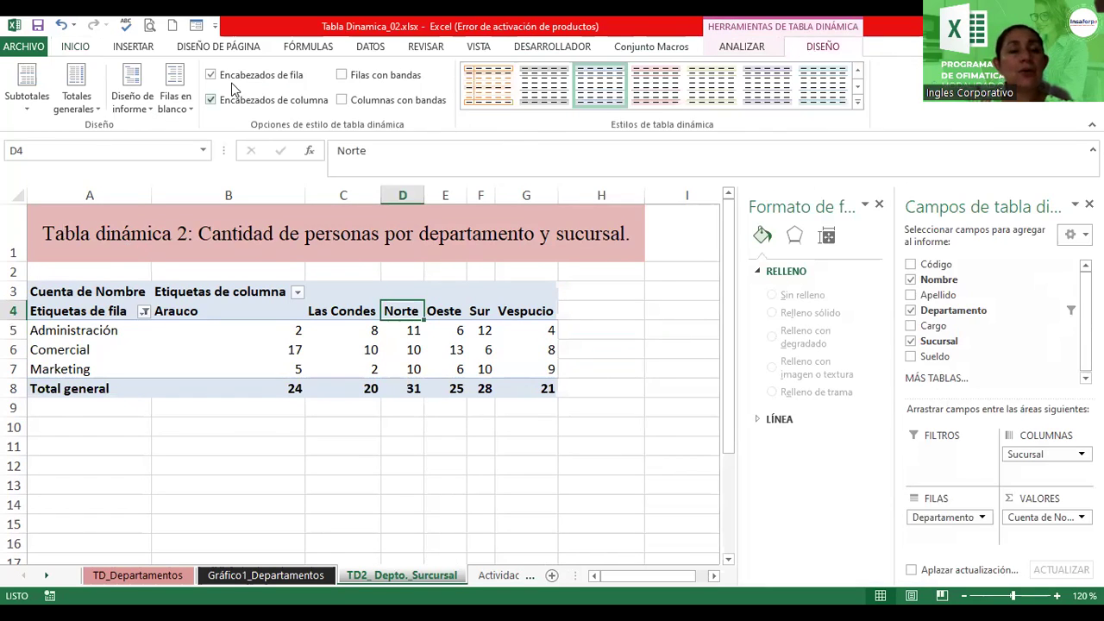
pyautogui.click(82, 112)
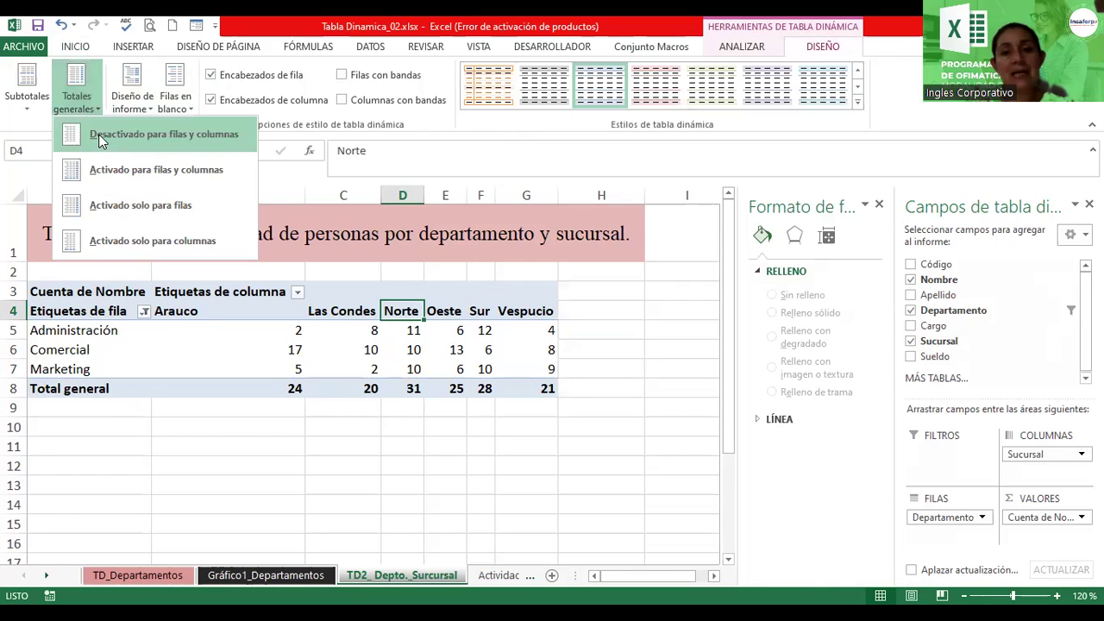
pyautogui.click(98, 136)
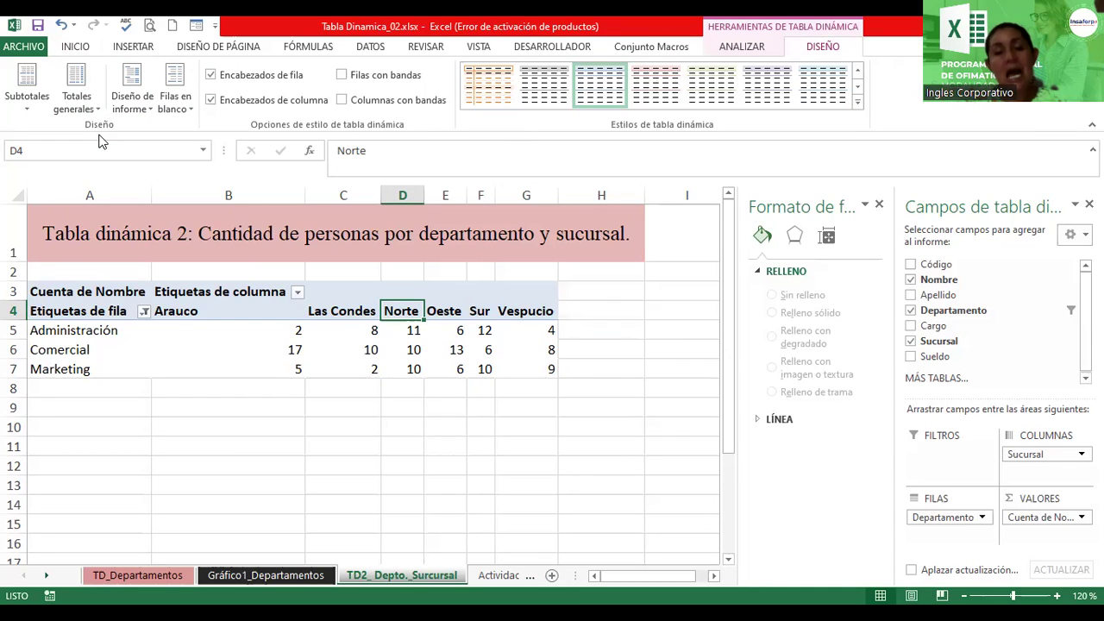
# - Review Administración's branch counts, then set grand totals to 'Activado para filas y columnas'
pyautogui.click(110, 333)
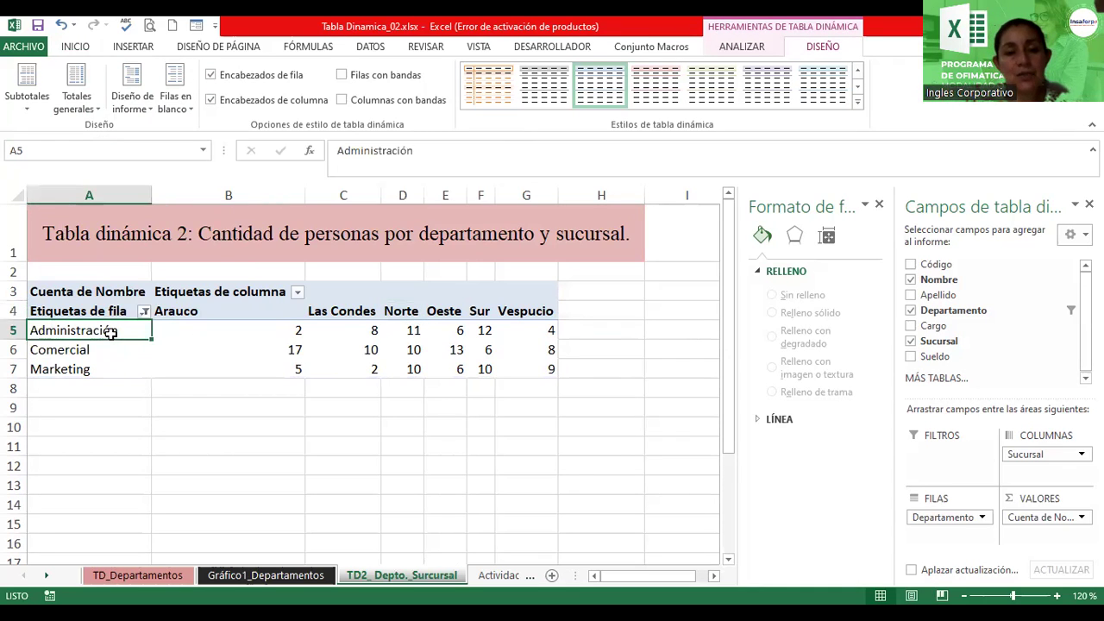
pyautogui.click(227, 332)
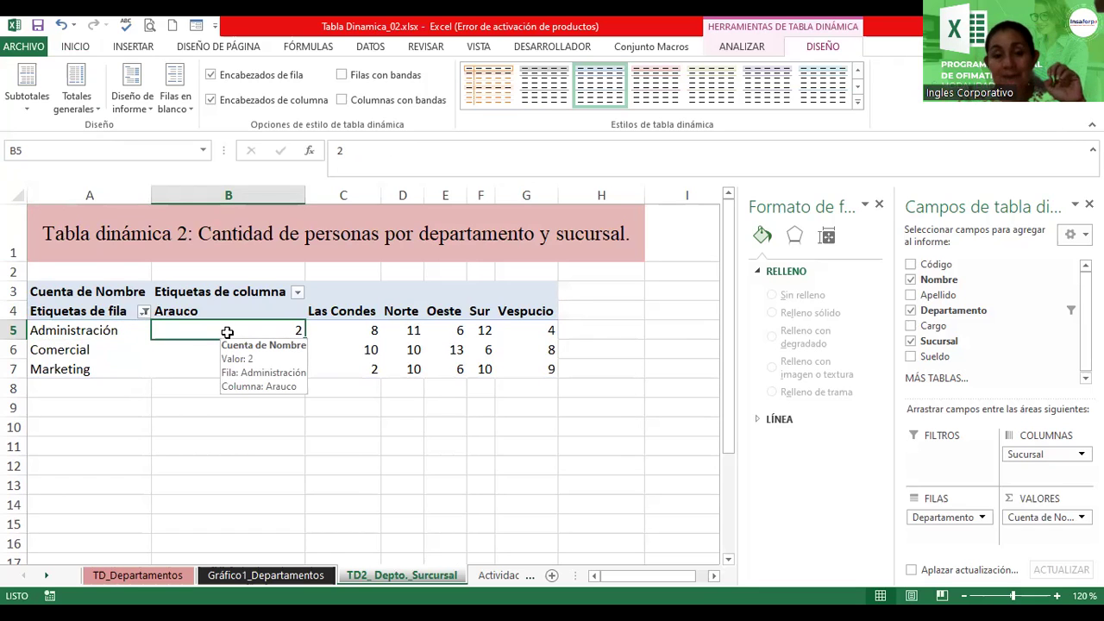
pyautogui.click(354, 335)
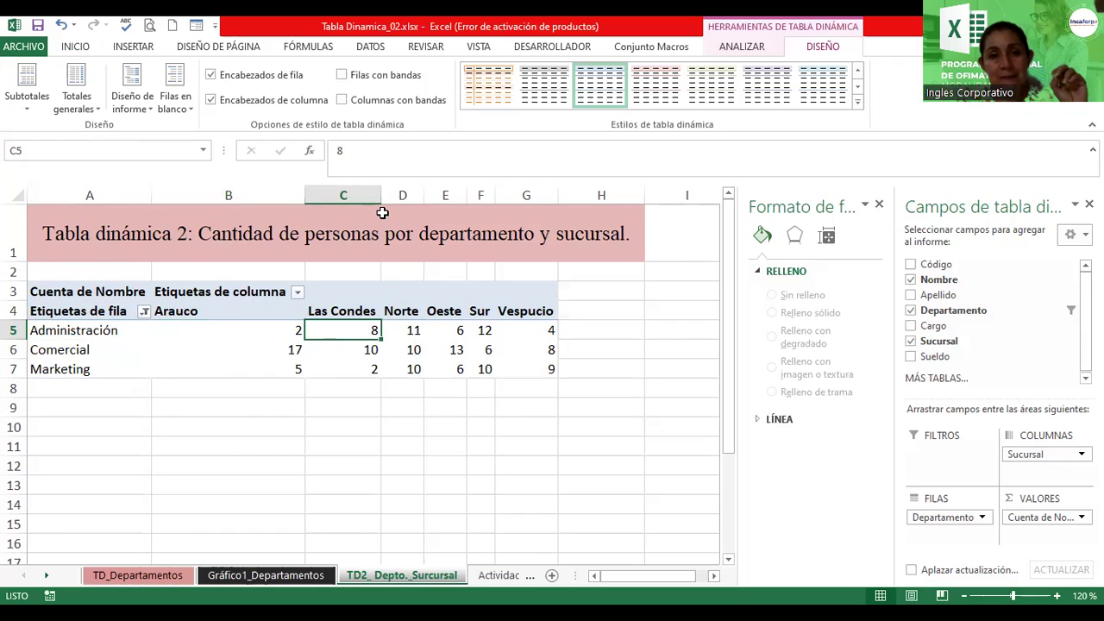
pyautogui.click(432, 331)
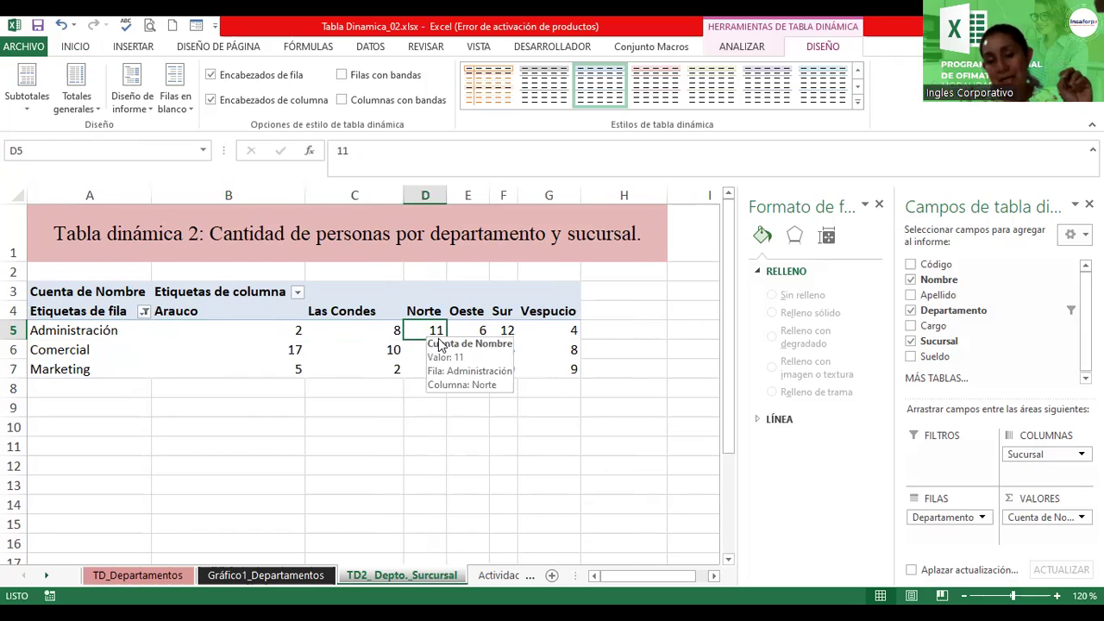
pyautogui.click(466, 331)
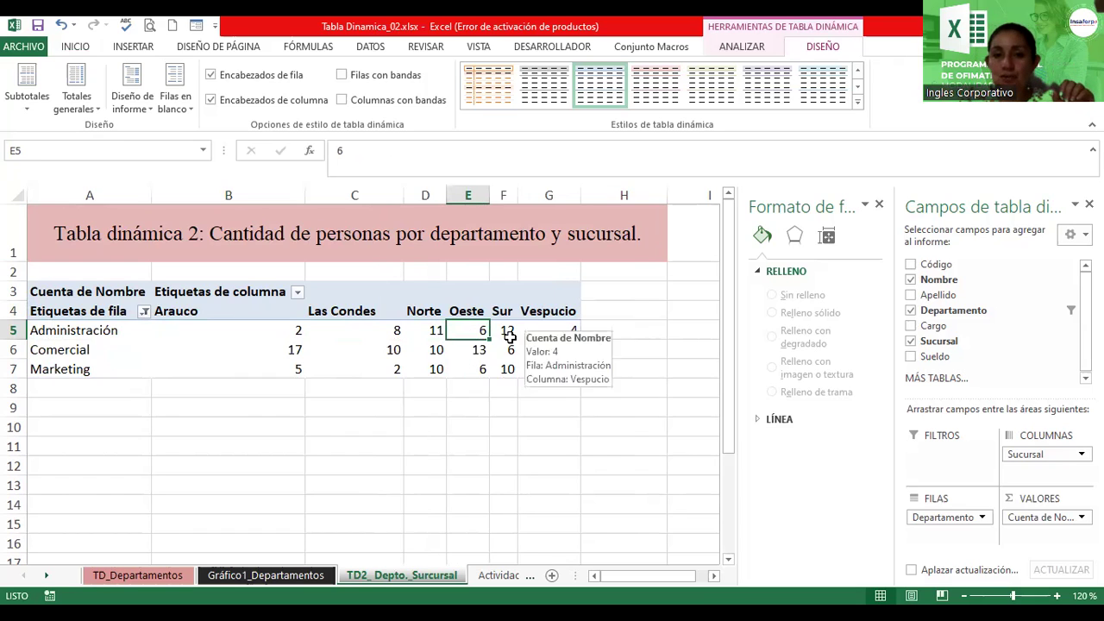
pyautogui.click(505, 330)
pyautogui.moveTo(530, 342)
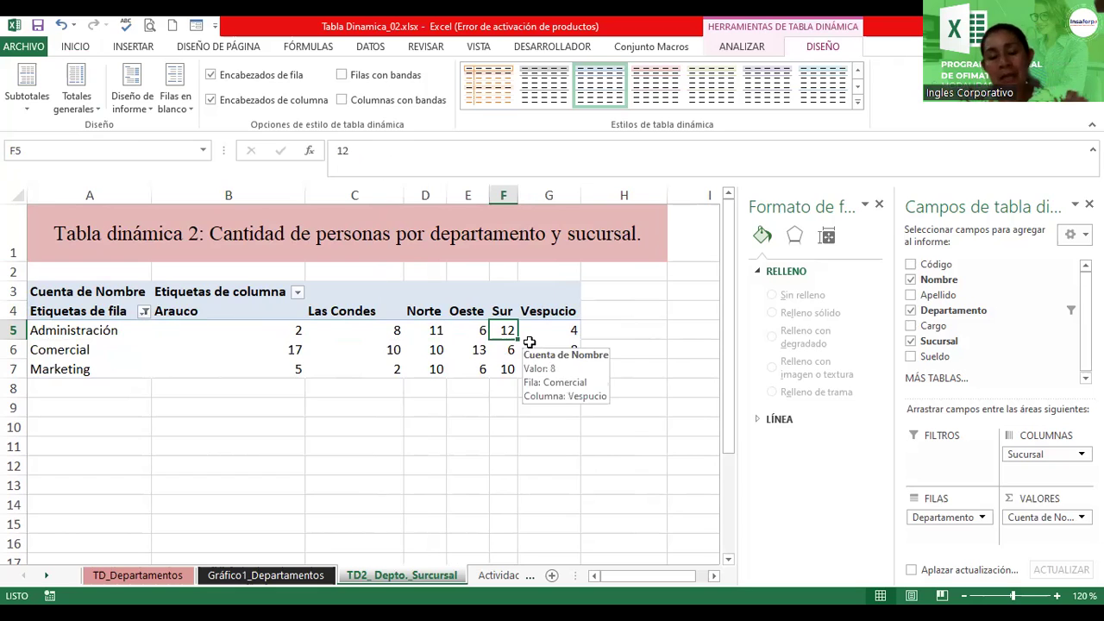
pyautogui.click(537, 330)
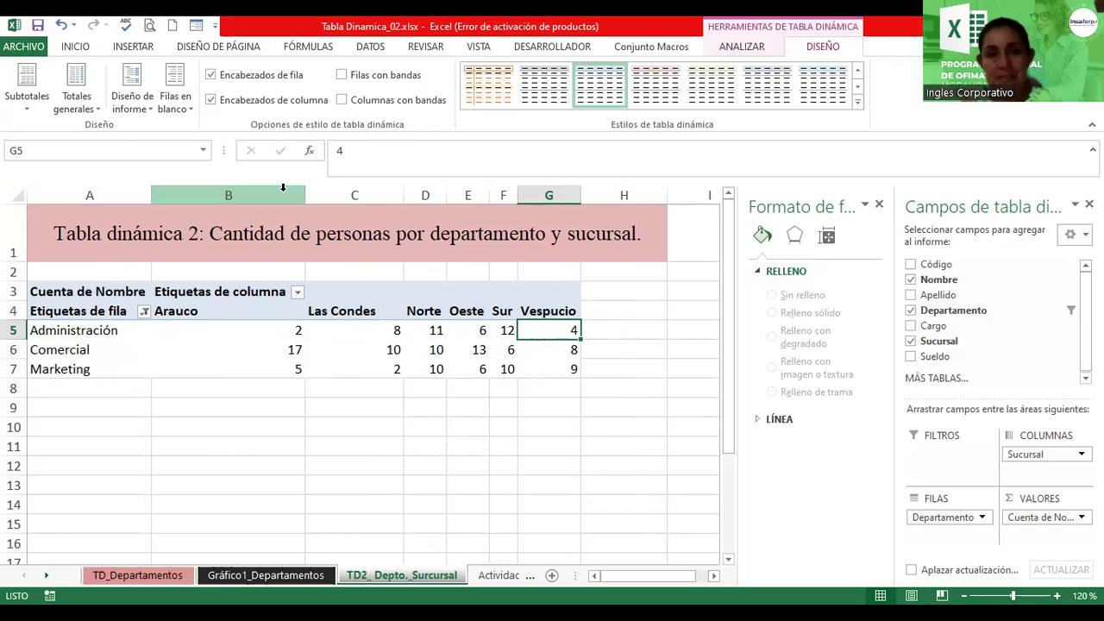
pyautogui.click(95, 115)
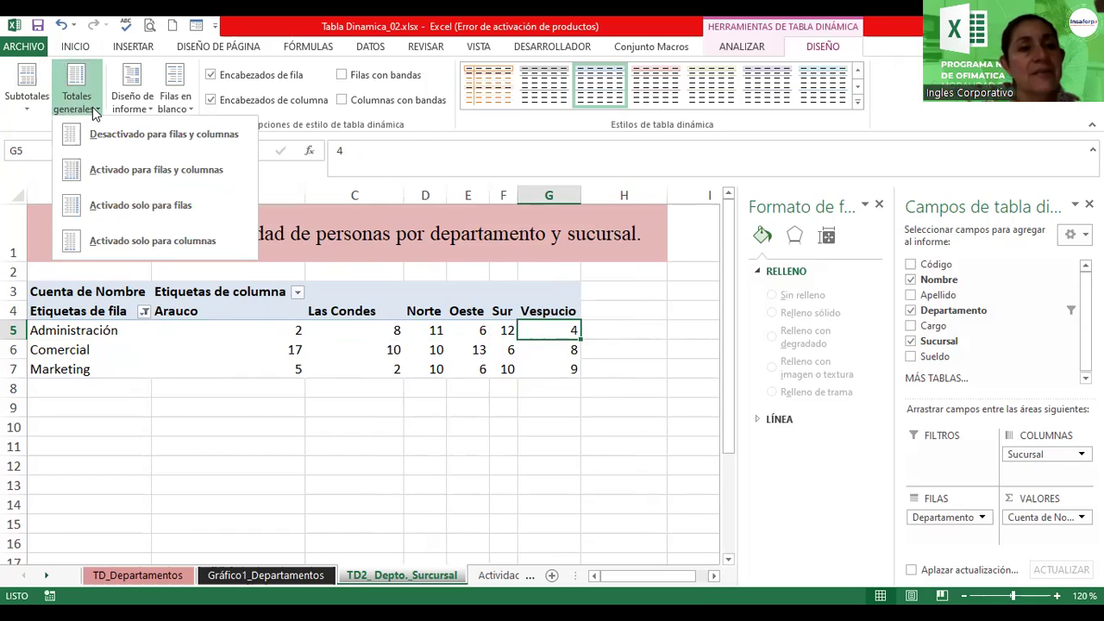
pyautogui.click(111, 172)
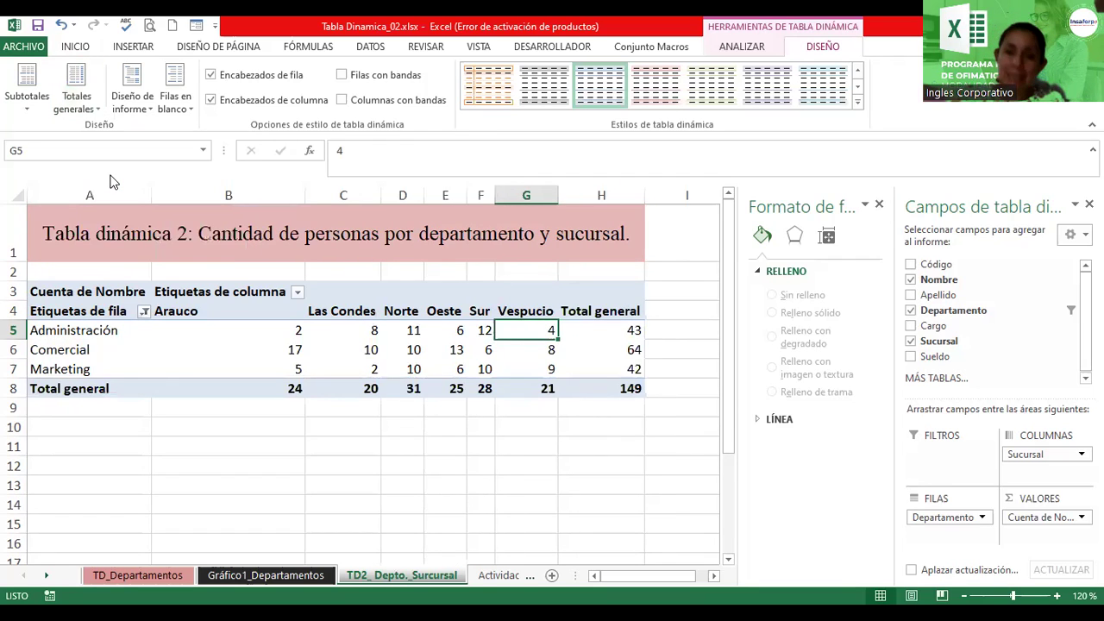
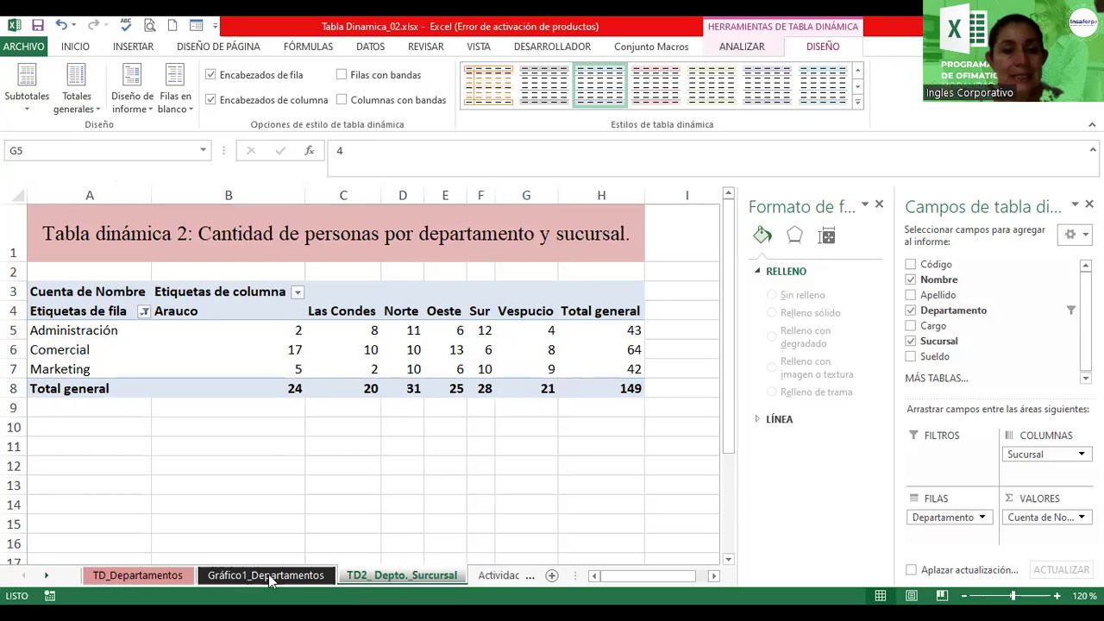
# - Go from the Gráfico1_Departamentos sheet to Actividad 1, review the Tabla dinámica 3 task, and select a data cell
pyautogui.click(221, 576)
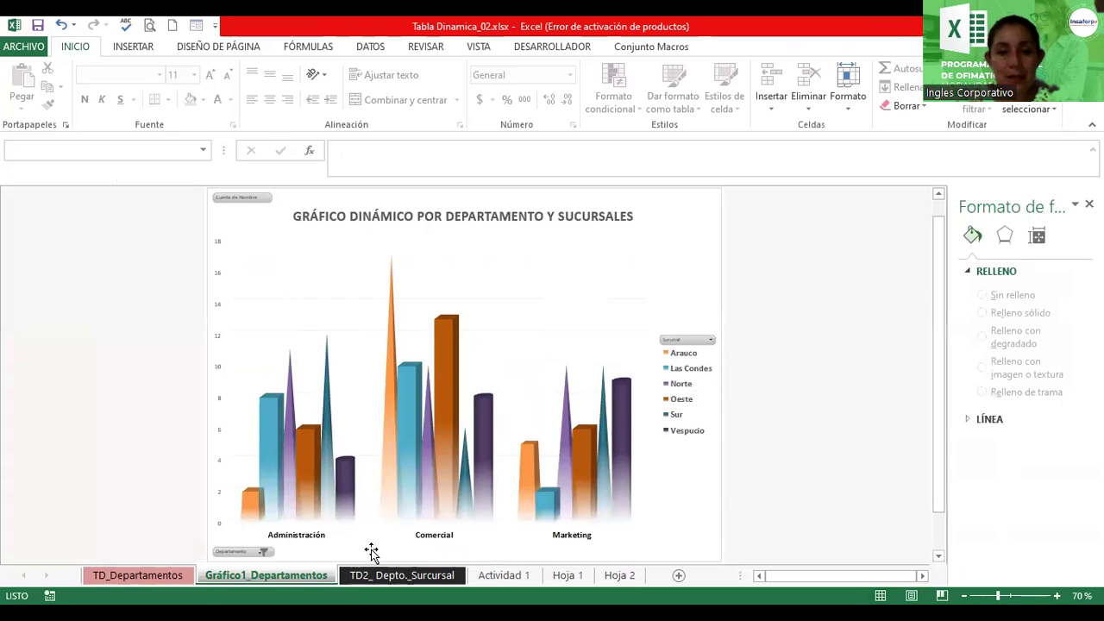
pyautogui.click(488, 576)
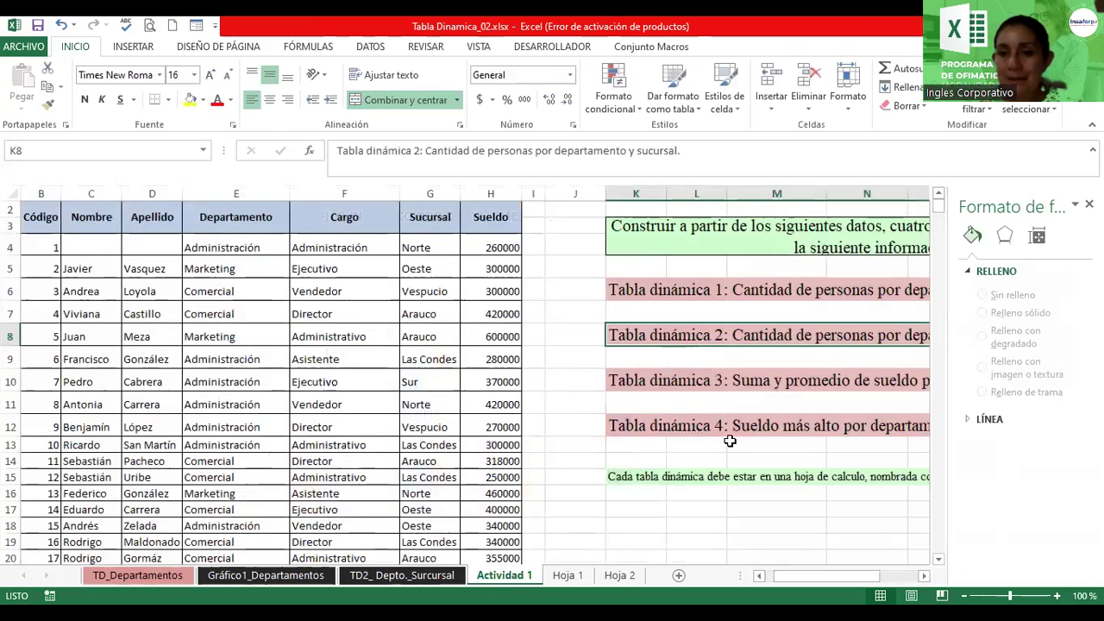
pyautogui.click(745, 385)
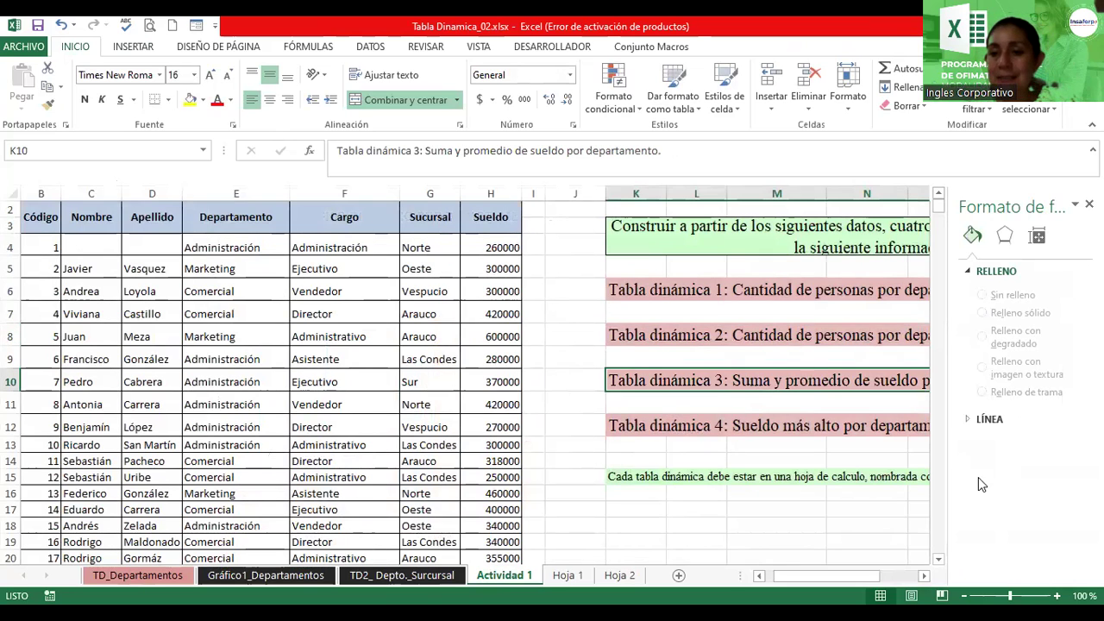
pyautogui.moveTo(954, 469); pyautogui.dragTo(1014, 470)
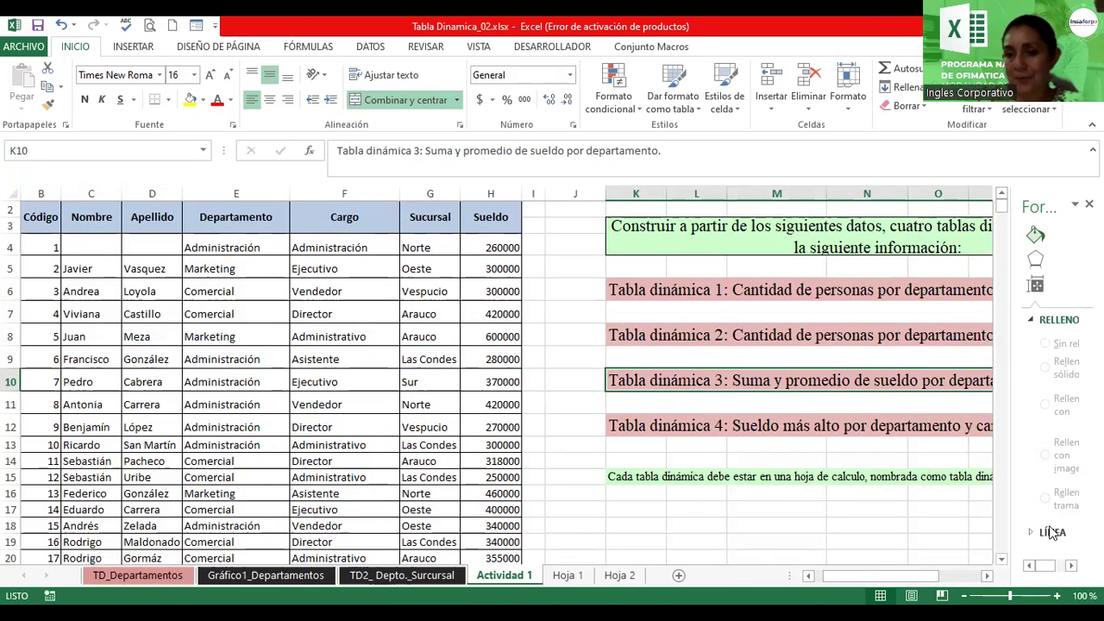
pyautogui.click(987, 575)
pyautogui.click(988, 575)
pyautogui.click(988, 575)
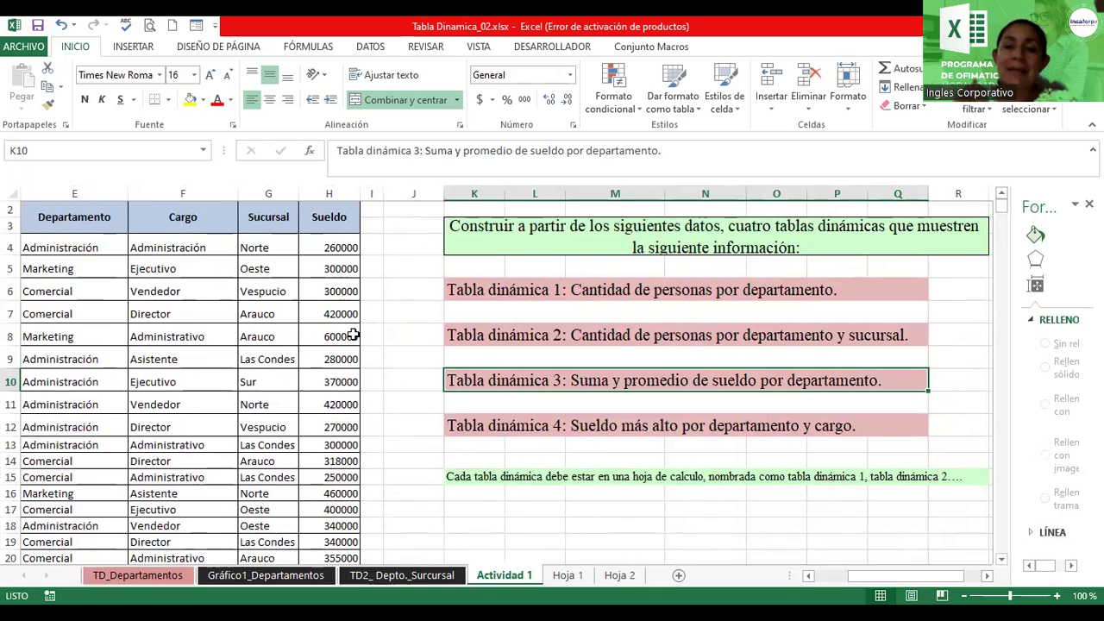
pyautogui.click(168, 309)
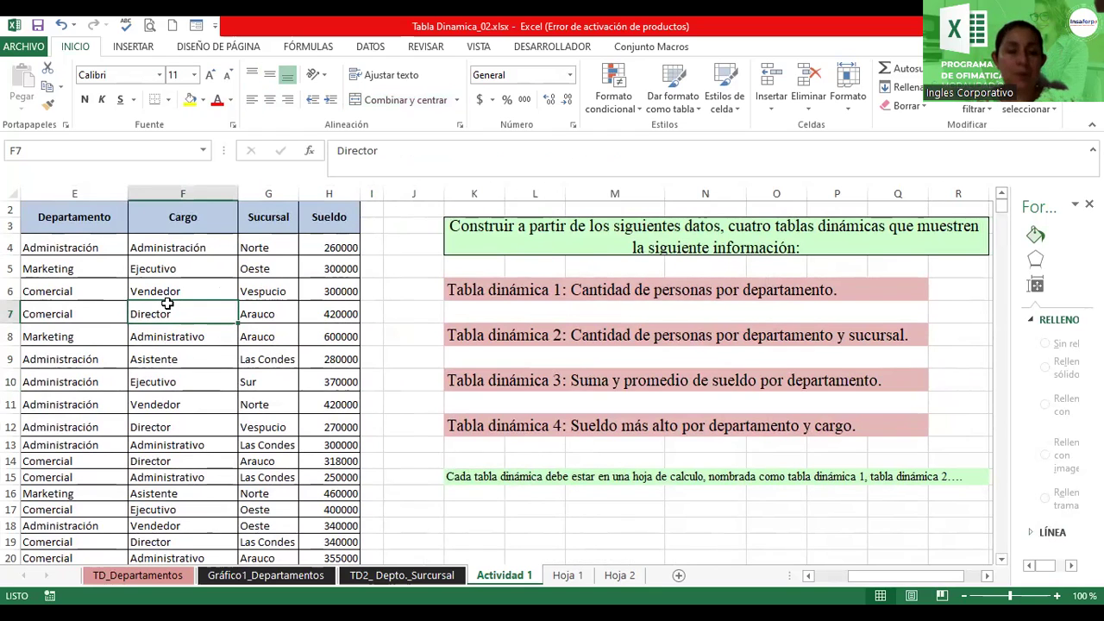
# - Create a pivot table of the employee data on a new sheet
pyautogui.click(132, 48)
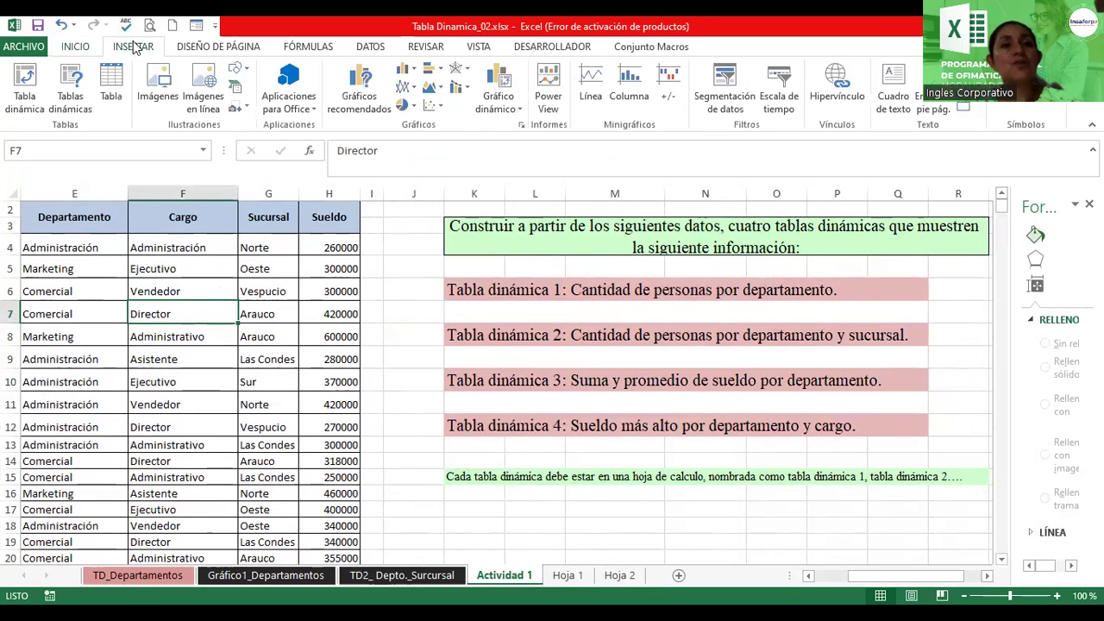
pyautogui.click(26, 86)
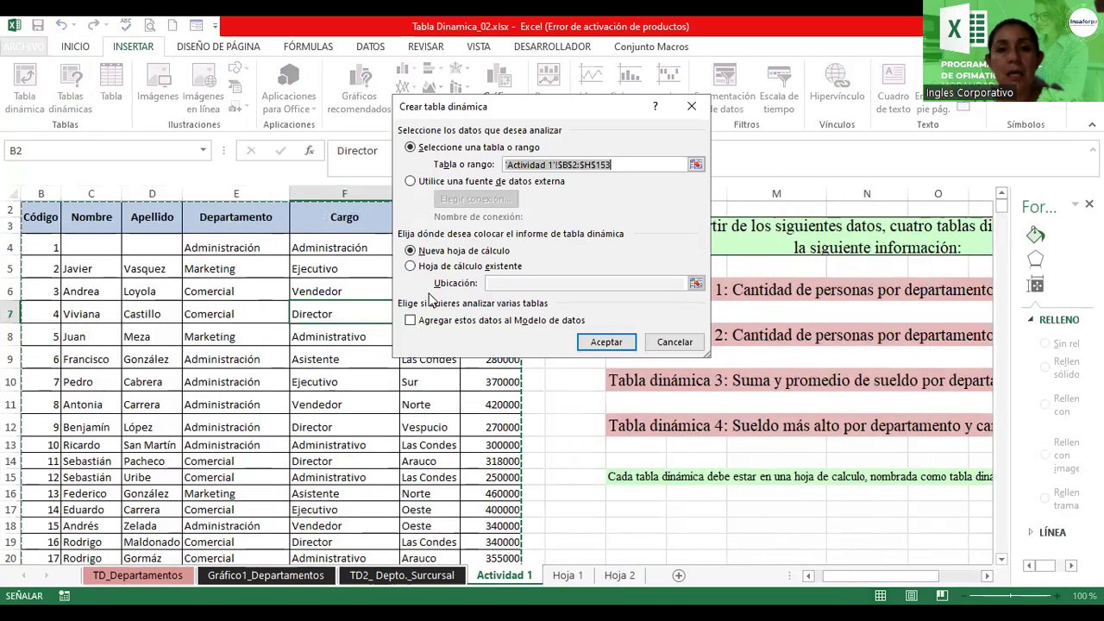
pyautogui.click(608, 343)
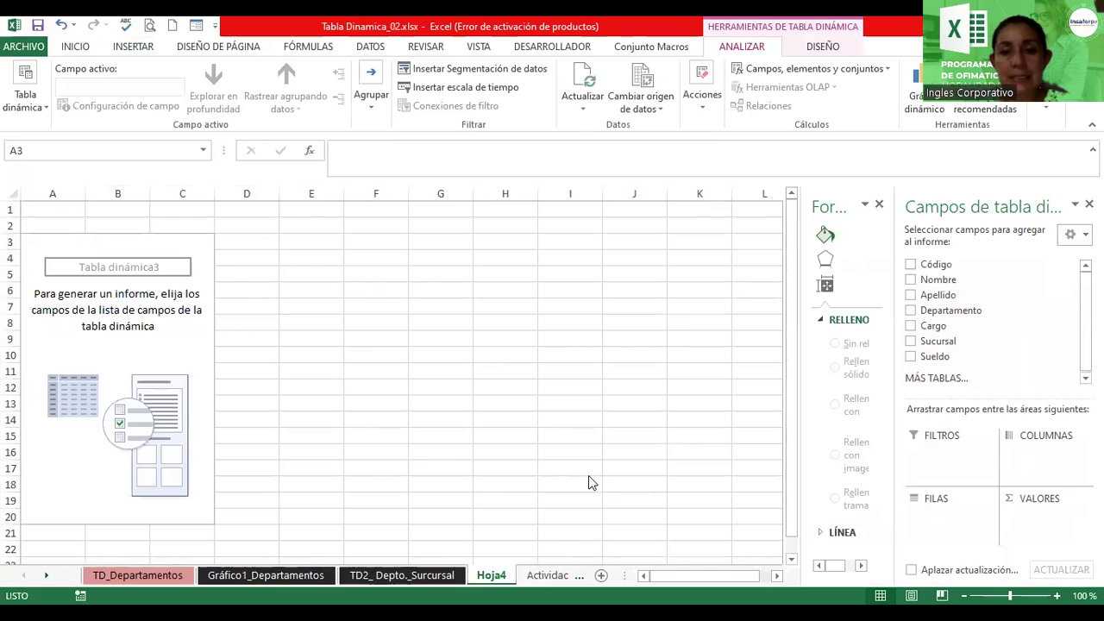
# - Copy the Tabla dinámica 3 task title from K10 of Actividad 1 into cell A1 of Hoja4
pyautogui.click(531, 576)
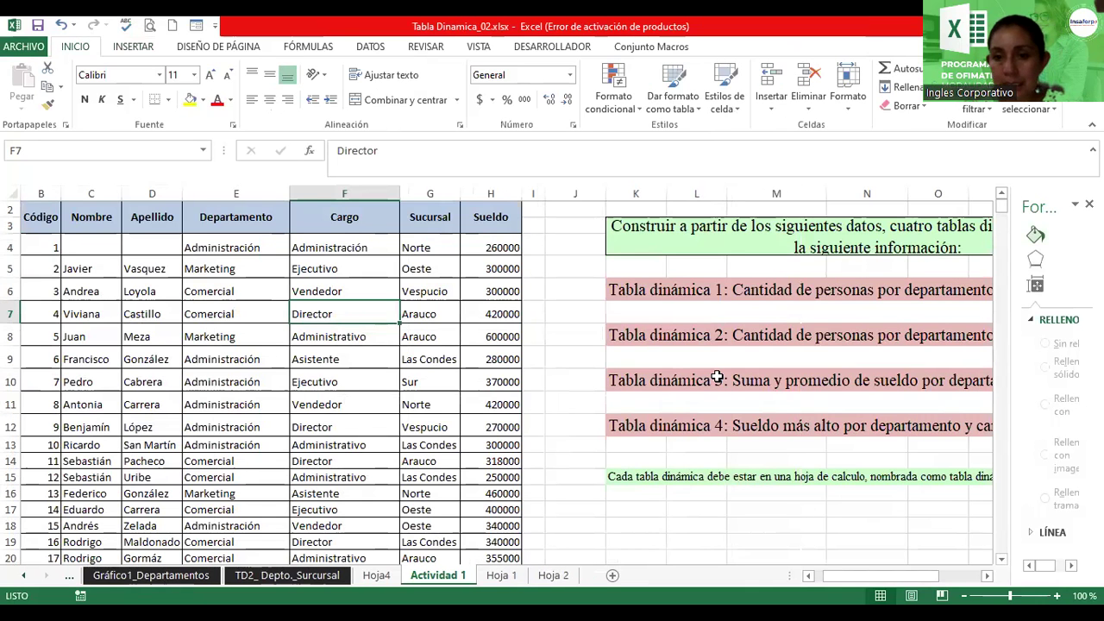
pyautogui.click(717, 380)
pyautogui.hotkey('ctrl', 'c')
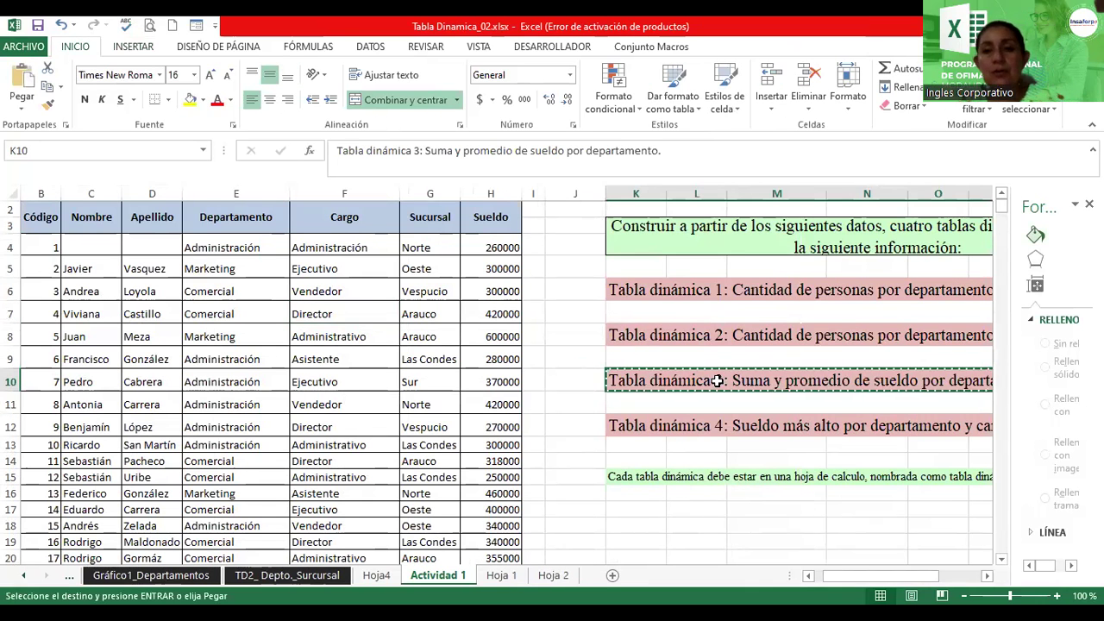
pyautogui.click(377, 576)
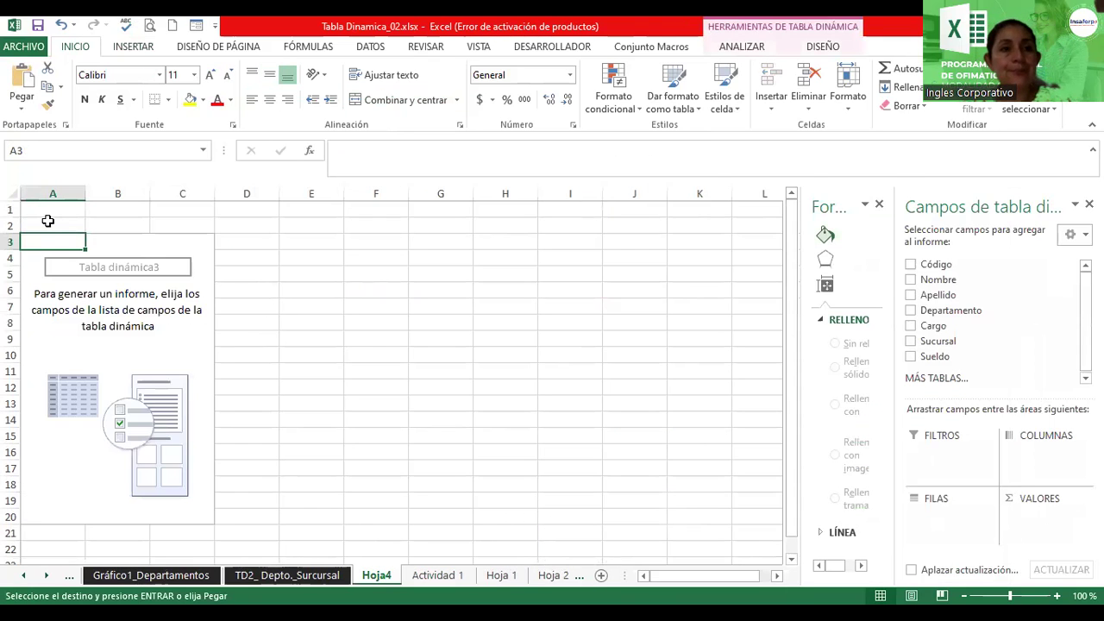
pyautogui.click(53, 219)
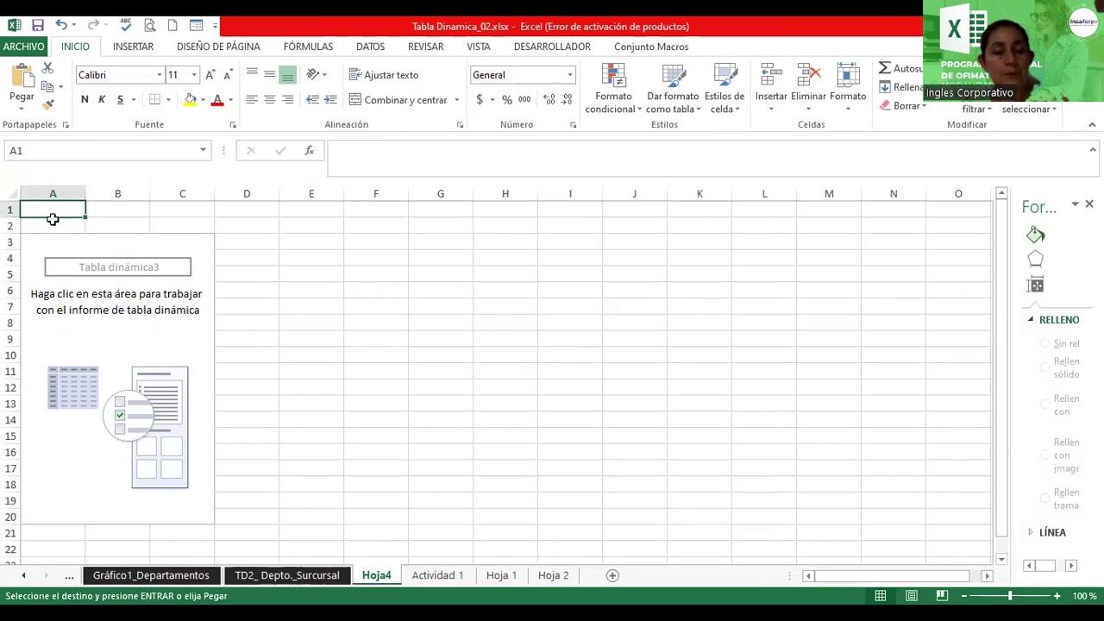
pyautogui.hotkey('ctrl', 'v')
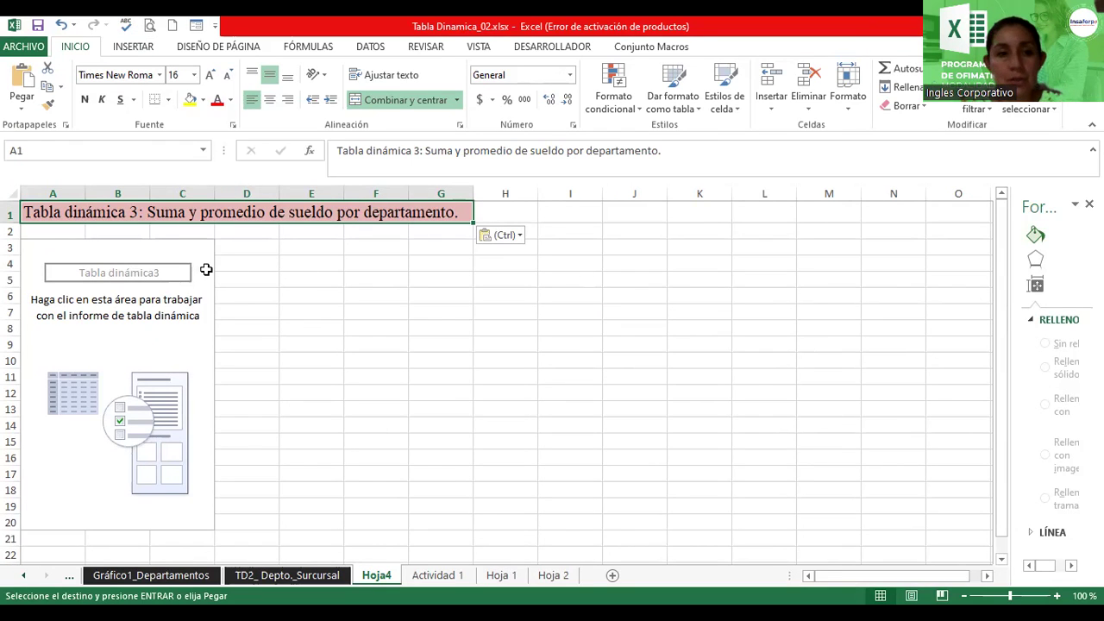
pyautogui.click(163, 285)
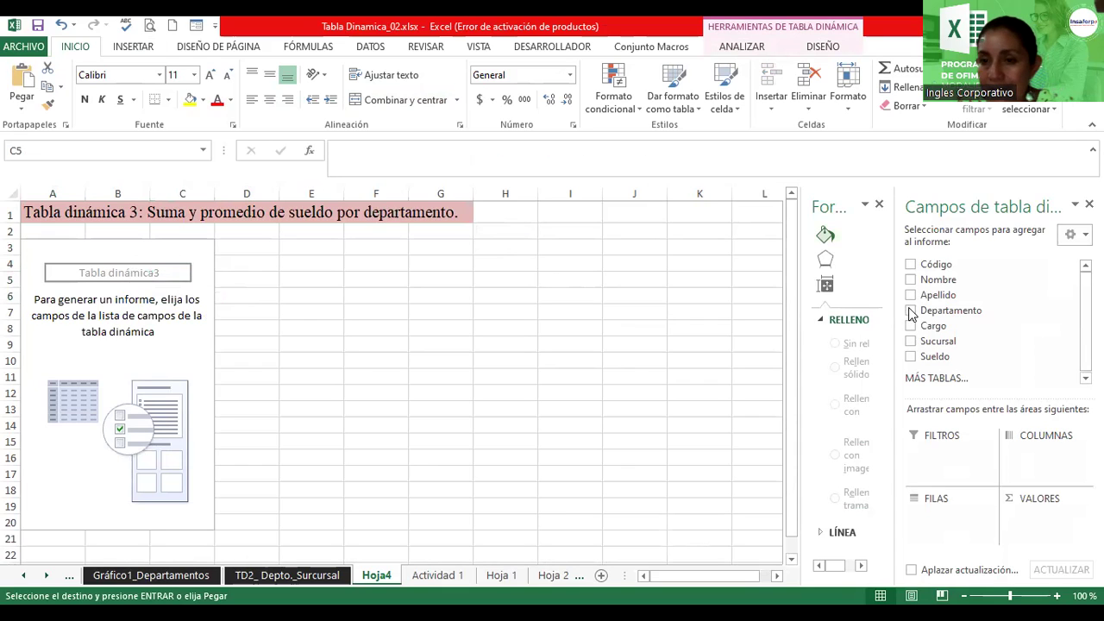
# - Put Departamento in rows and Sueldo in values, giving counts 44, 64 and 42
pyautogui.moveTo(949, 311); pyautogui.dragTo(955, 531)
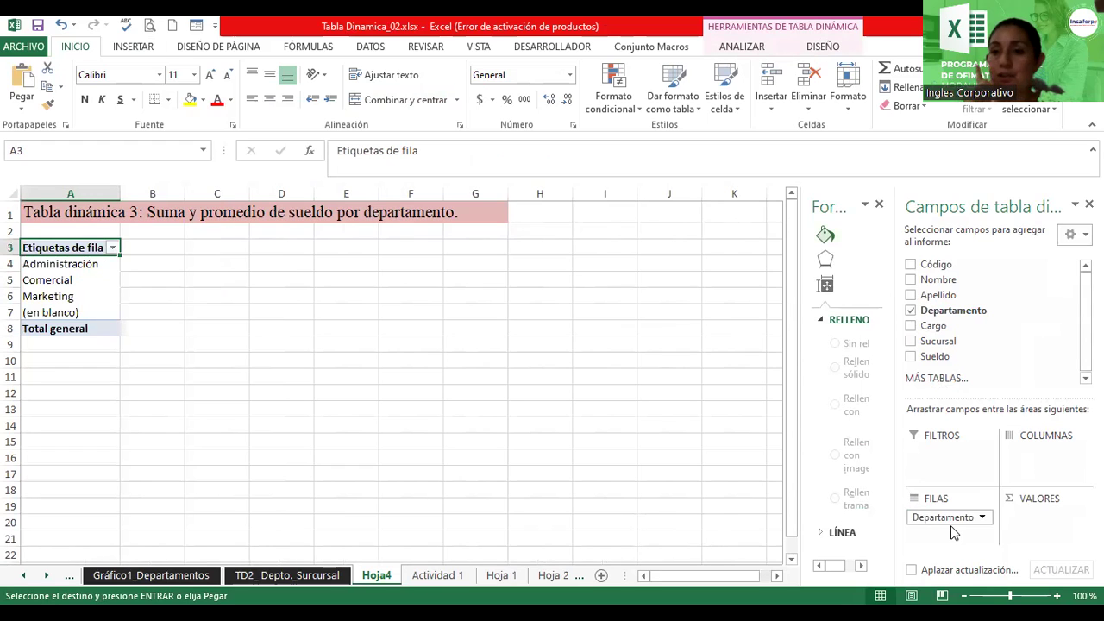
pyautogui.moveTo(935, 356)
pyautogui.mouseDown()
pyautogui.moveTo(990, 424)
pyautogui.moveTo(1035, 530)
pyautogui.mouseUp()
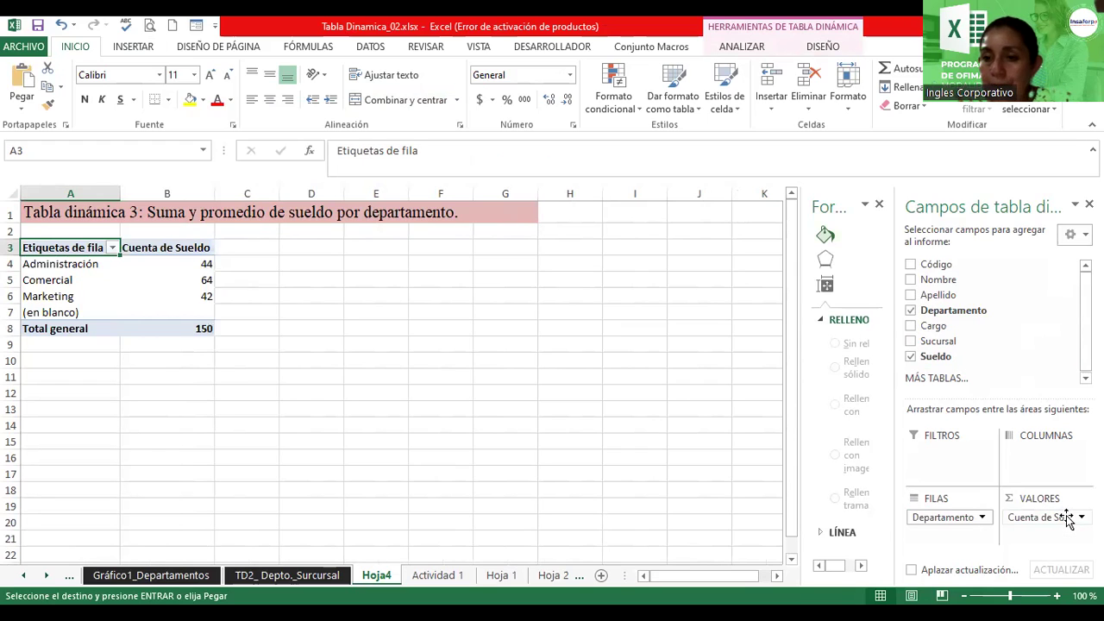
pyautogui.click(1041, 518)
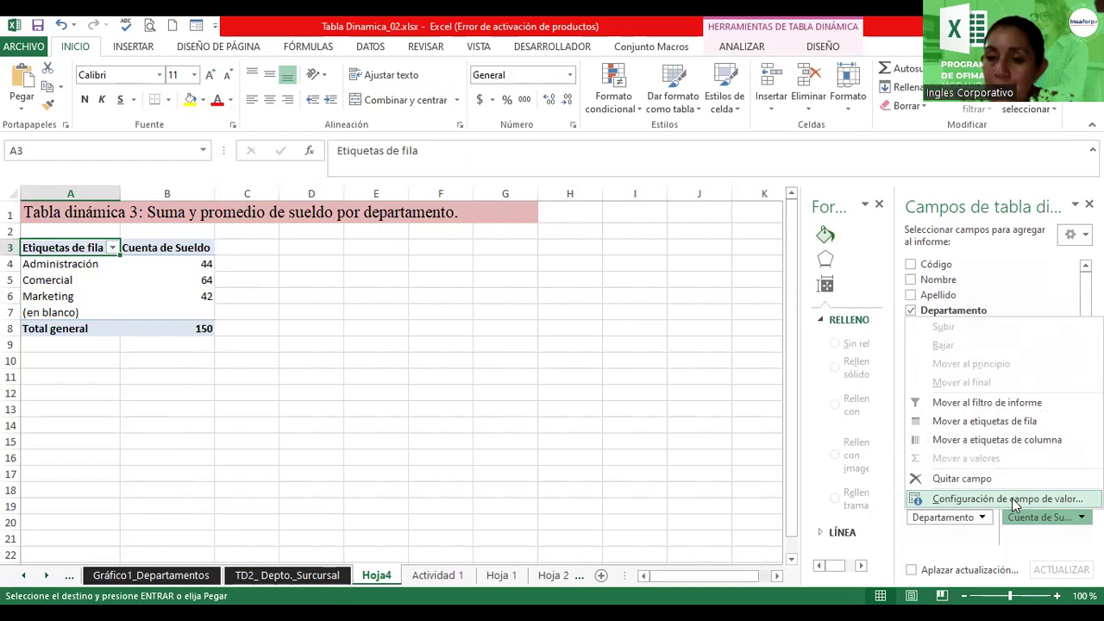
# - Change the Sueldo value field to summarise as a sum
pyautogui.click(1012, 497)
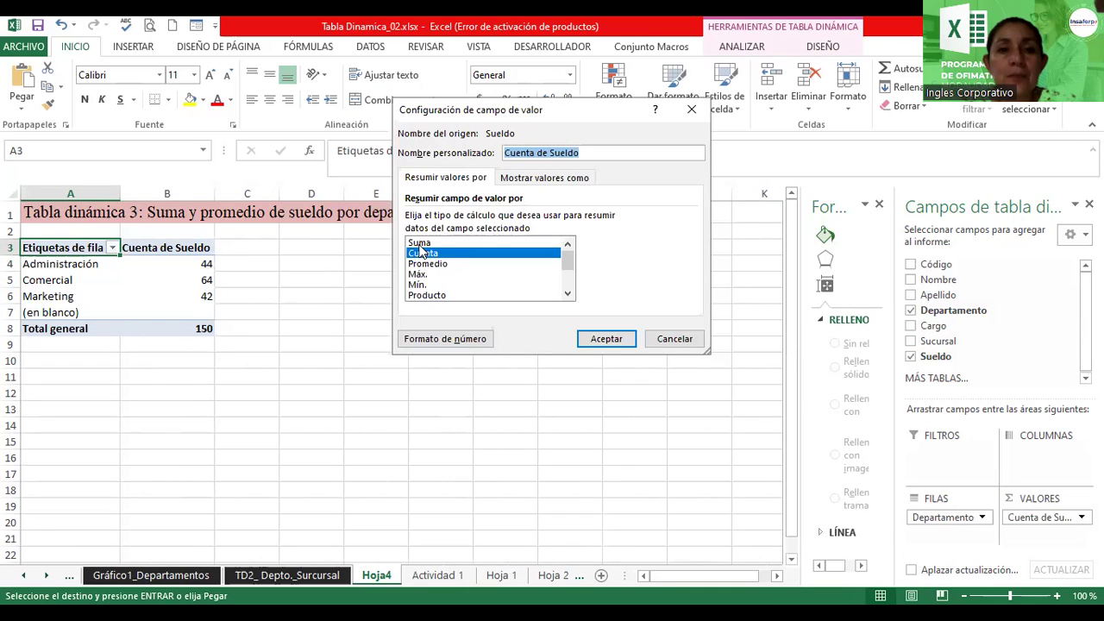
pyautogui.click(420, 242)
pyautogui.click(611, 339)
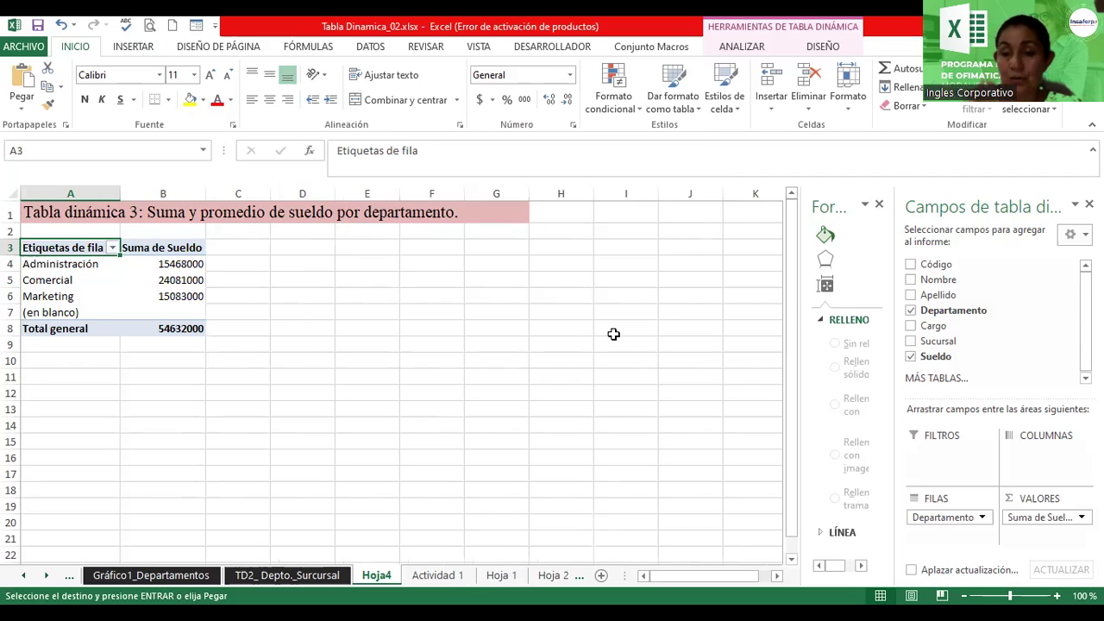
# - Format the salary sums as accounting currency and filter out blank departments
pyautogui.click(1040, 518)
pyautogui.click(964, 499)
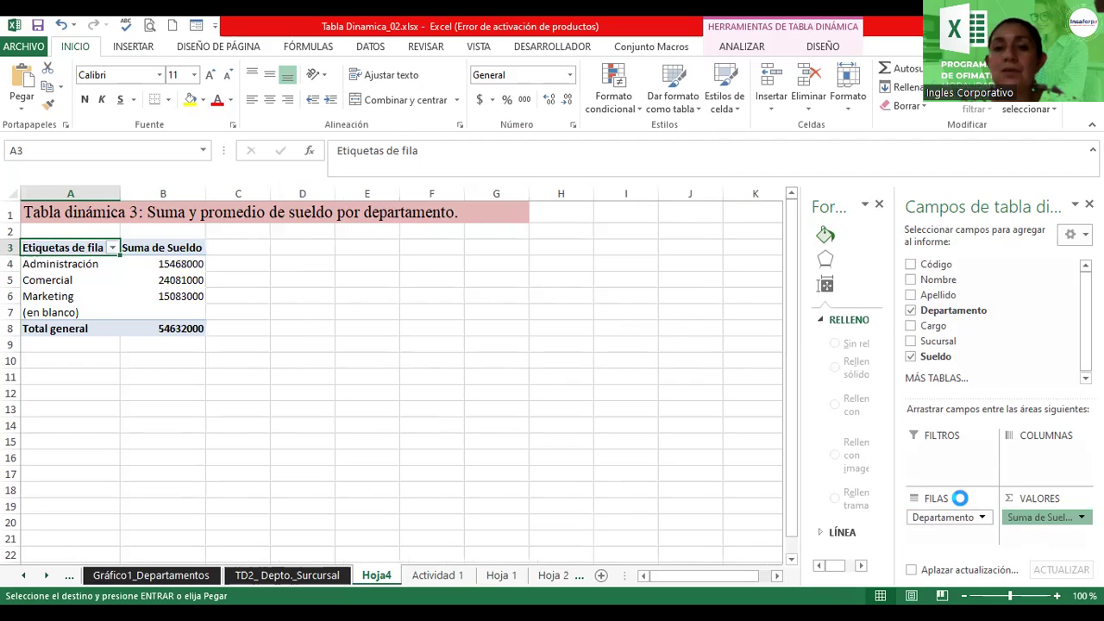
pyautogui.click(446, 339)
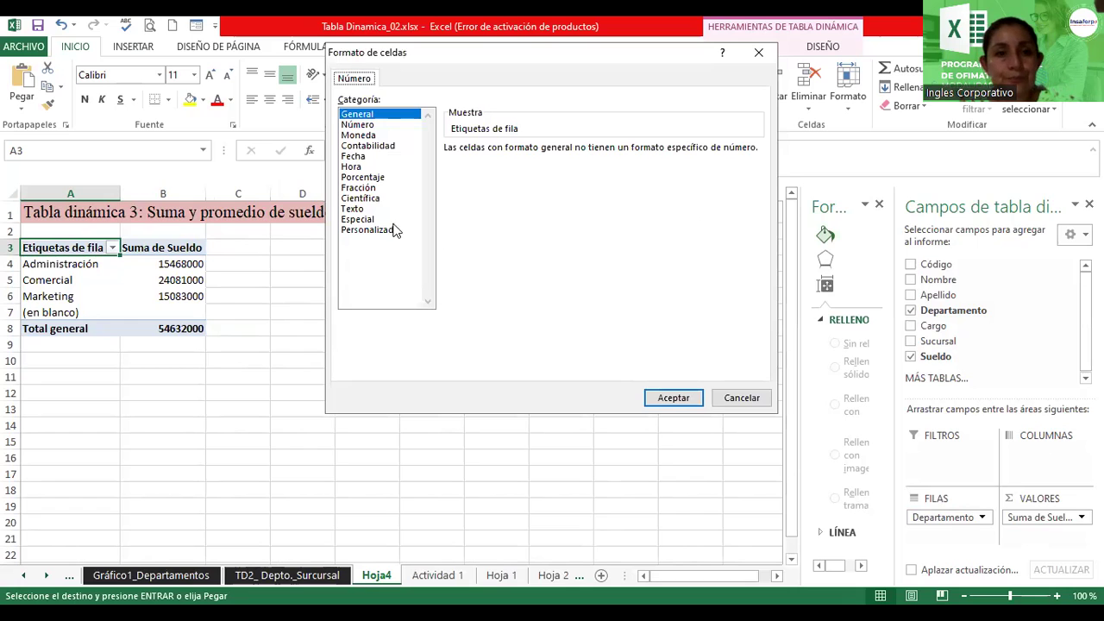
pyautogui.click(386, 146)
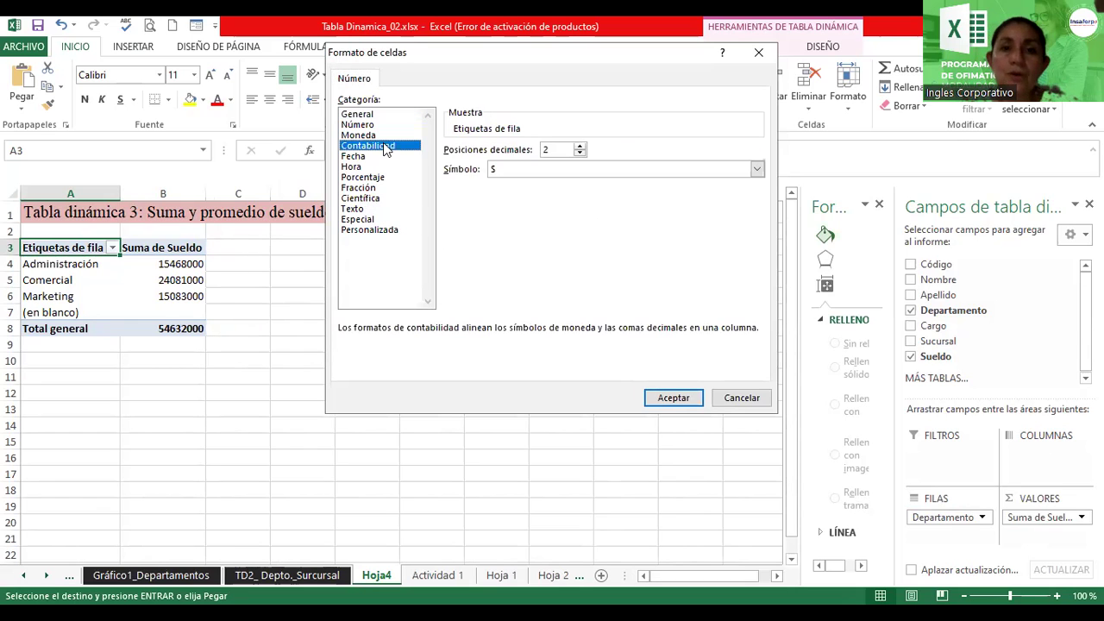
pyautogui.click(673, 399)
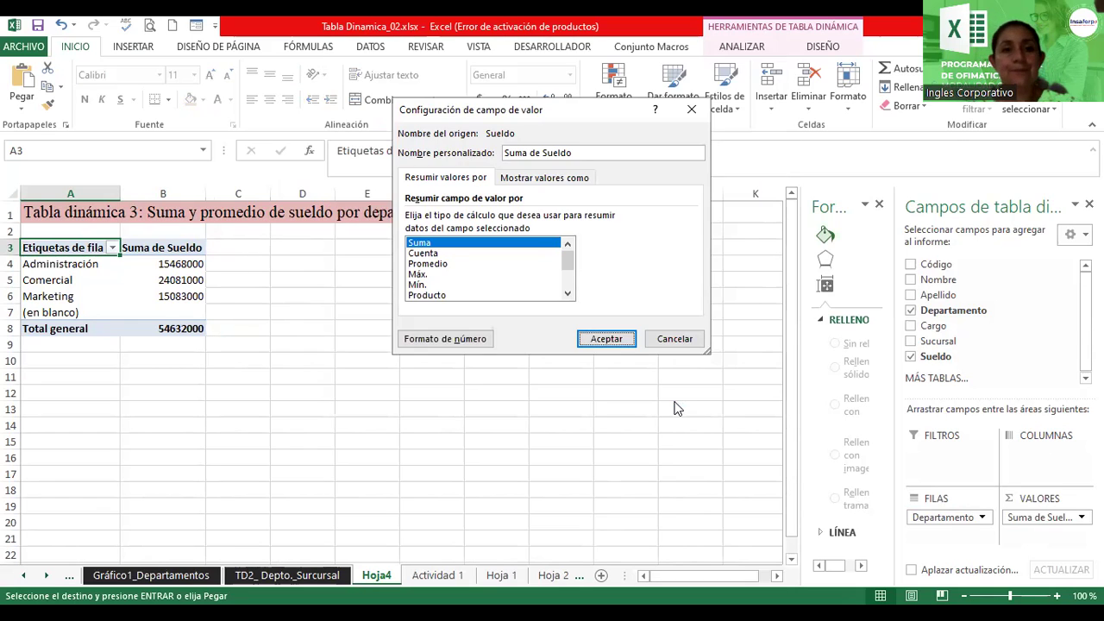
pyautogui.click(607, 339)
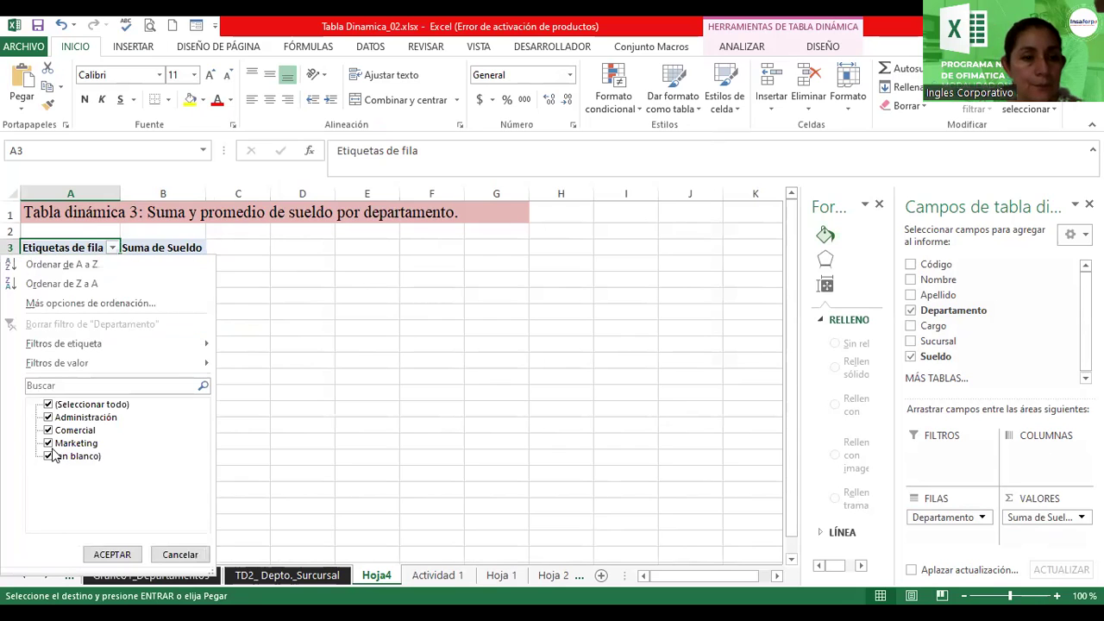
pyautogui.click(48, 457)
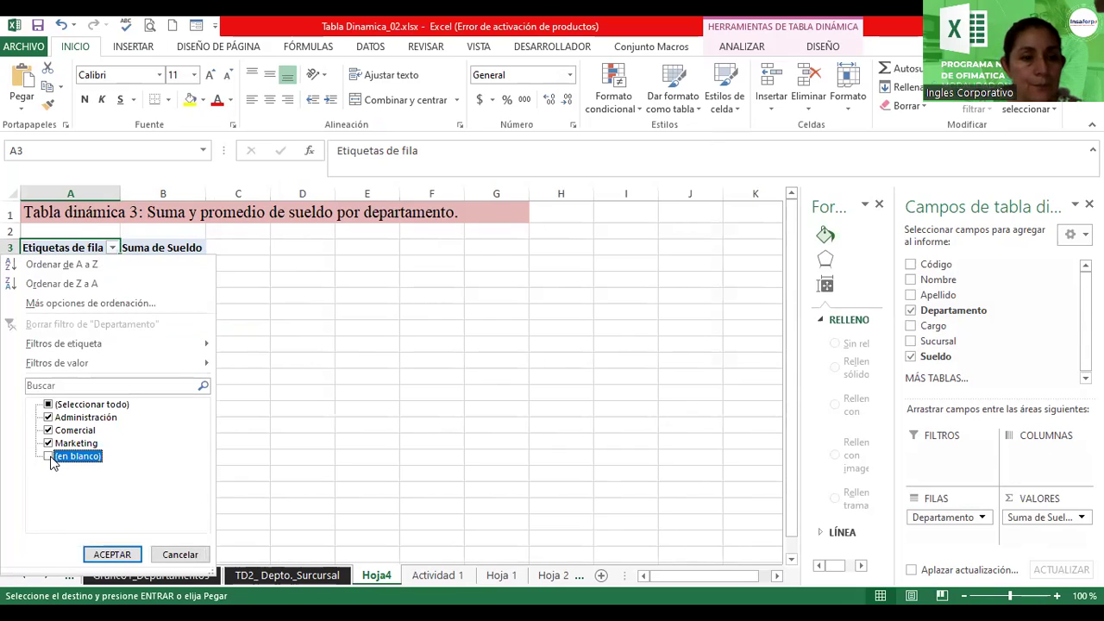
pyautogui.click(129, 556)
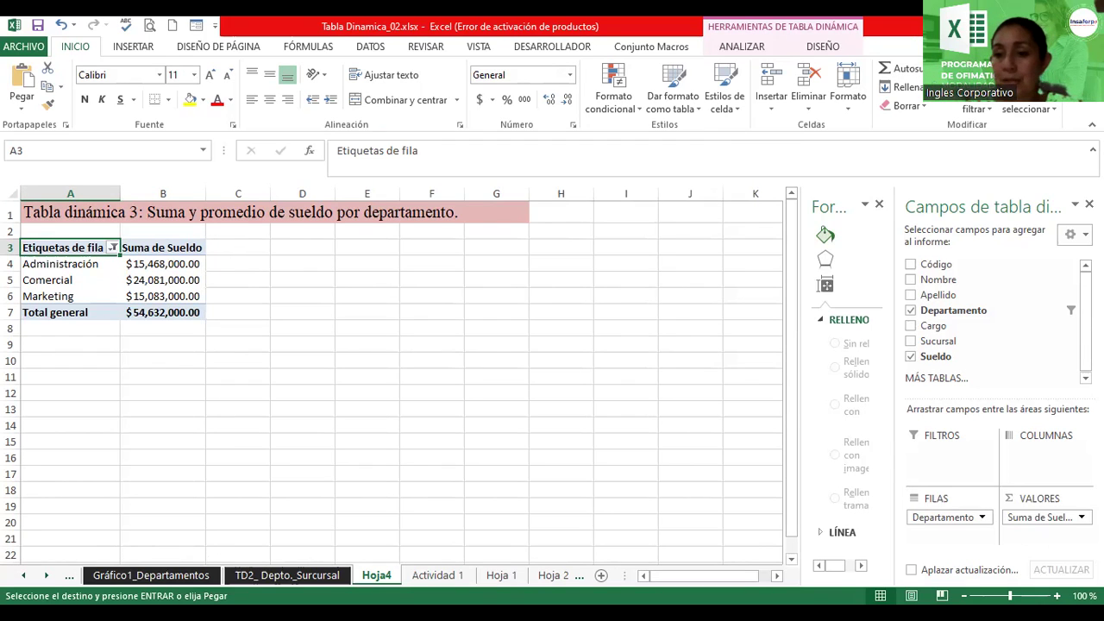
# - Add Sueldo to values again, summarise it as Promedio, and choose Contabilidad number format
pyautogui.moveTo(974, 367); pyautogui.dragTo(976, 431)
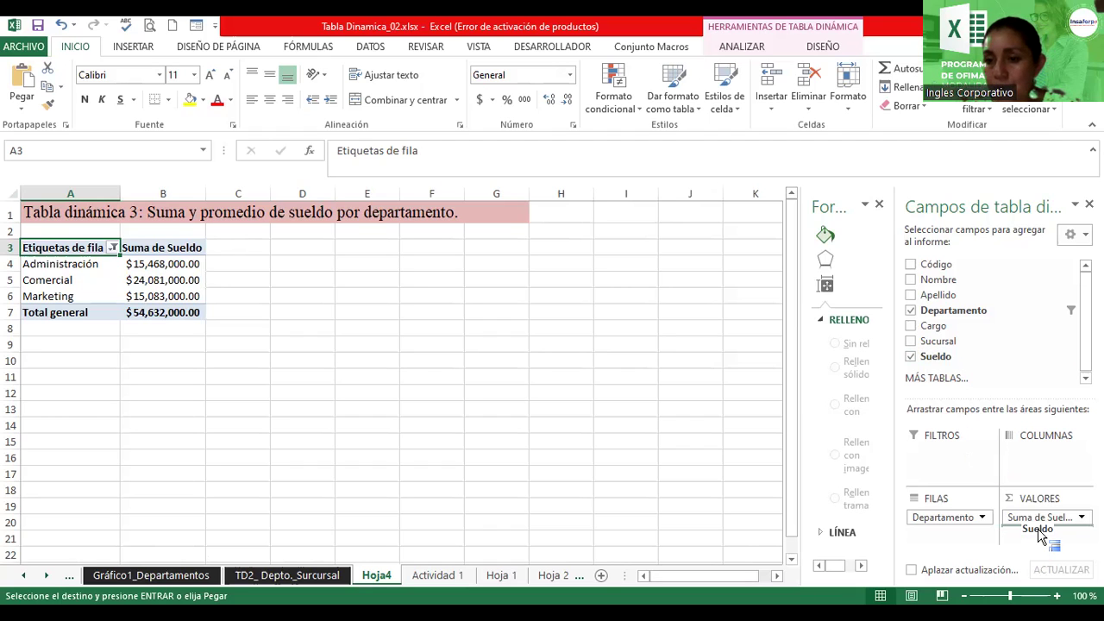
pyautogui.moveTo(976, 431); pyautogui.dragTo(1034, 541)
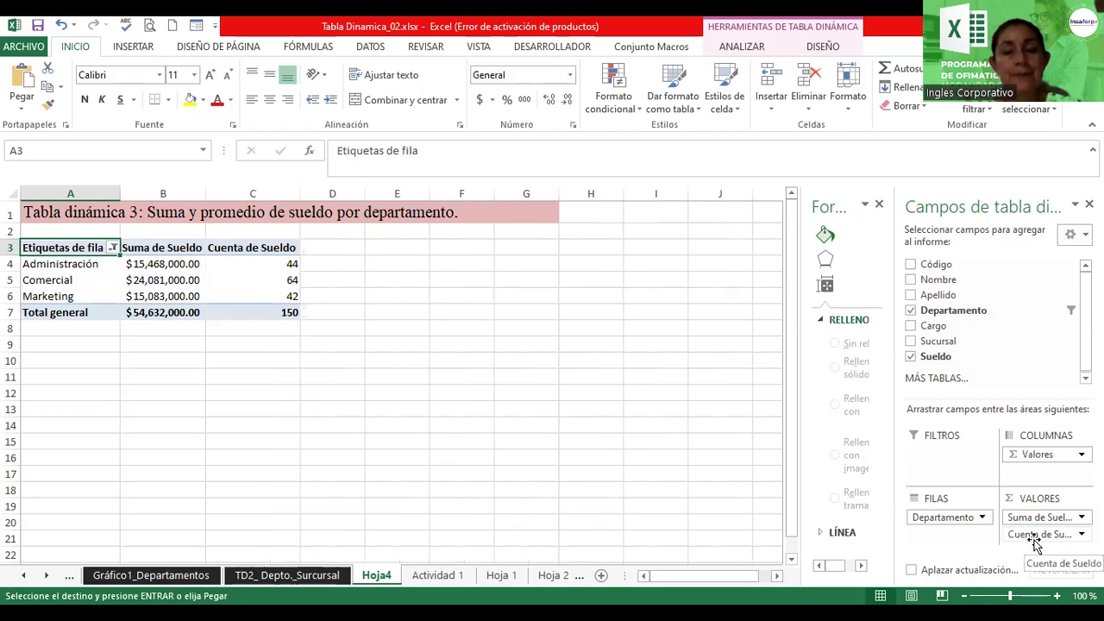
pyautogui.click(1032, 534)
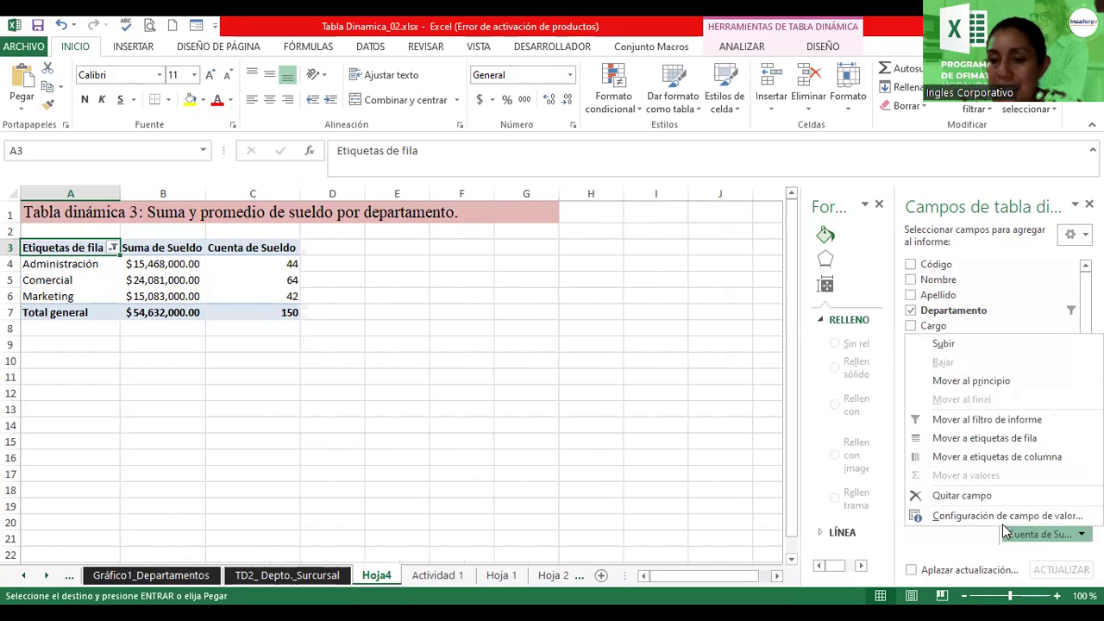
pyautogui.click(980, 516)
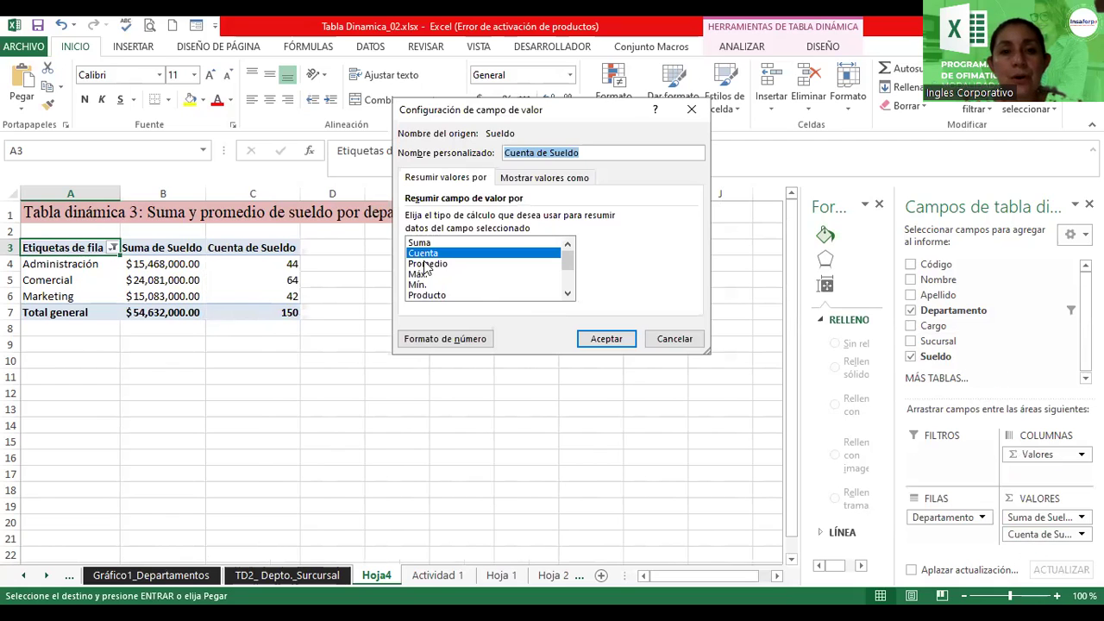
pyautogui.click(426, 263)
pyautogui.click(438, 341)
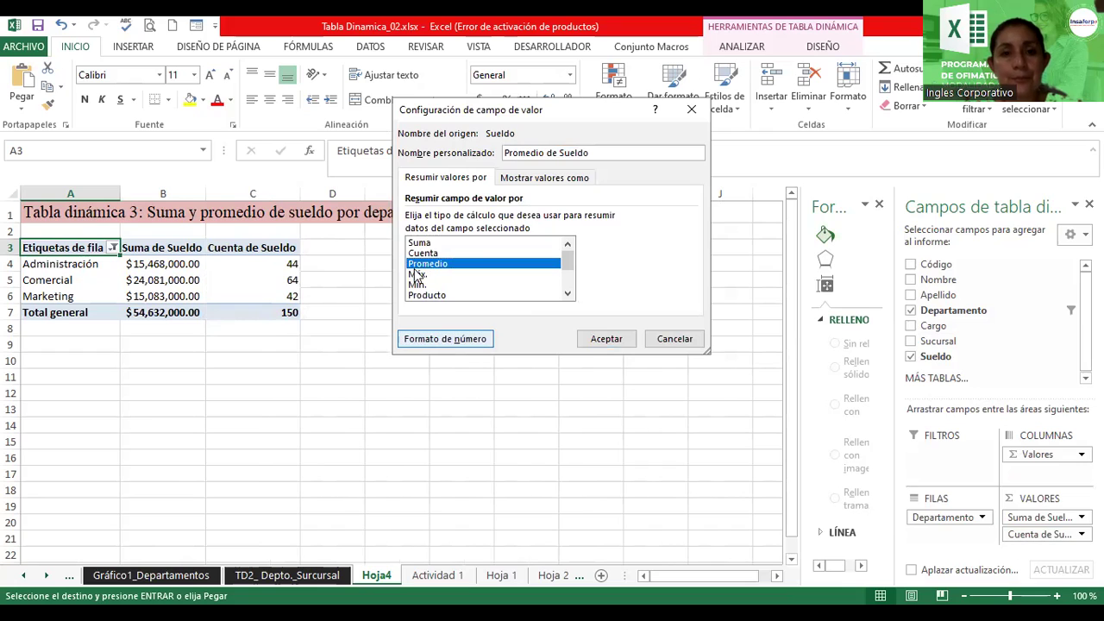
pyautogui.click(362, 146)
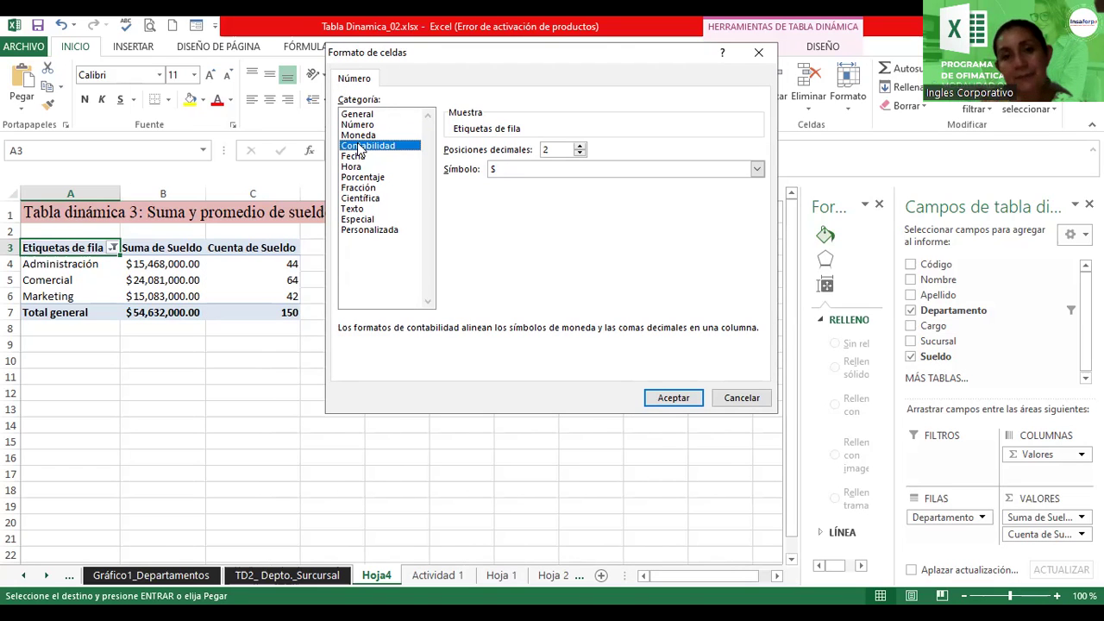
# - Confirm the Contabilidad format and Promedio summary, showing averages such as $351,545.45
pyautogui.click(682, 399)
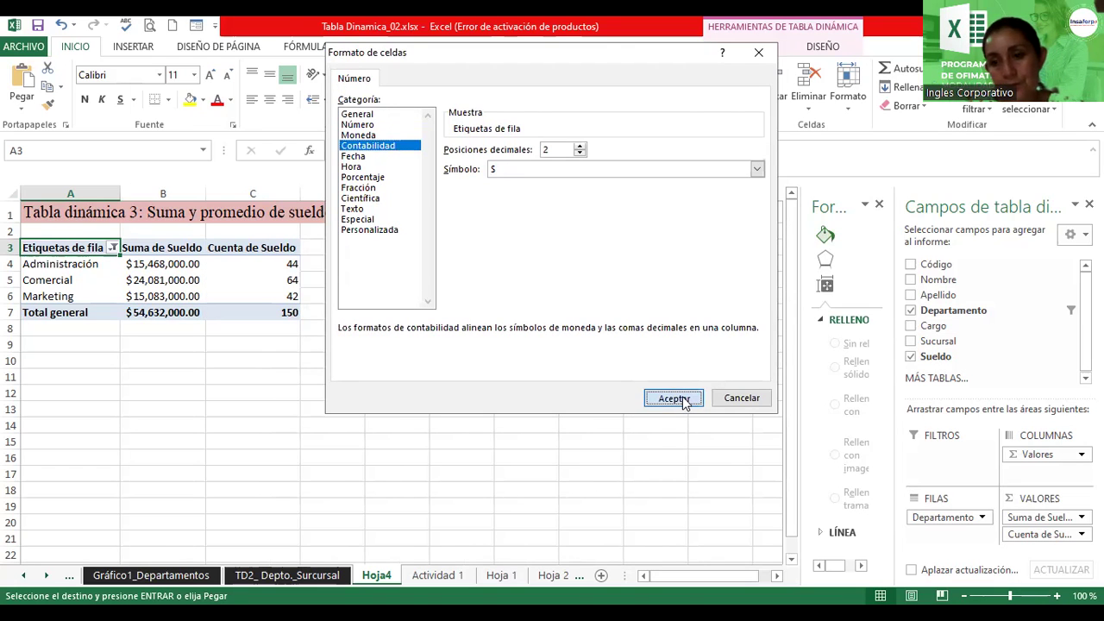
pyautogui.click(608, 340)
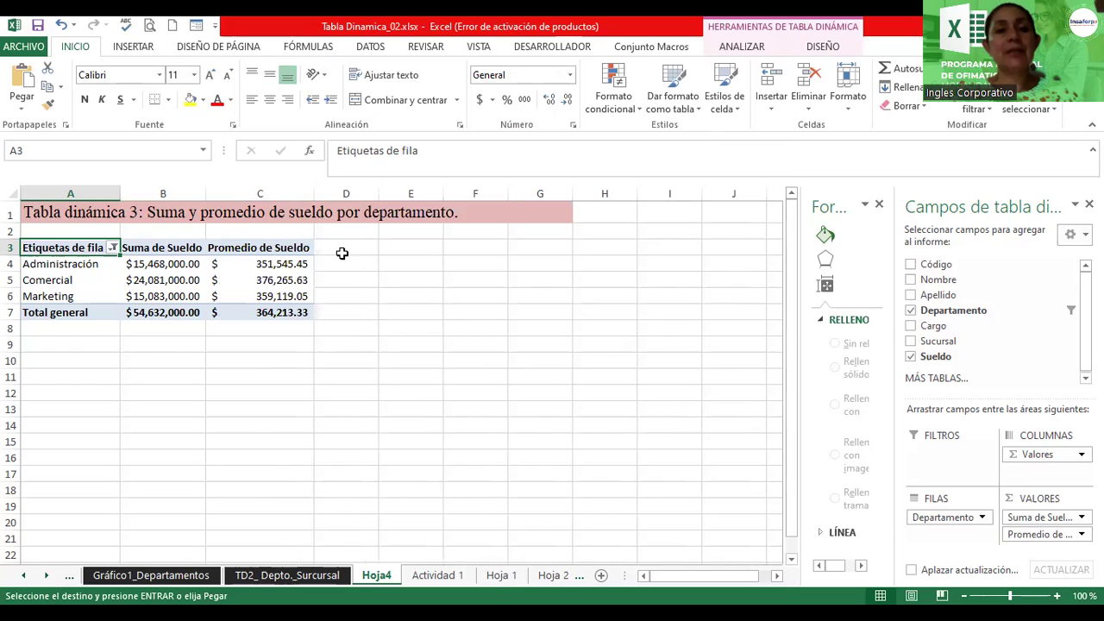
pyautogui.click(292, 265)
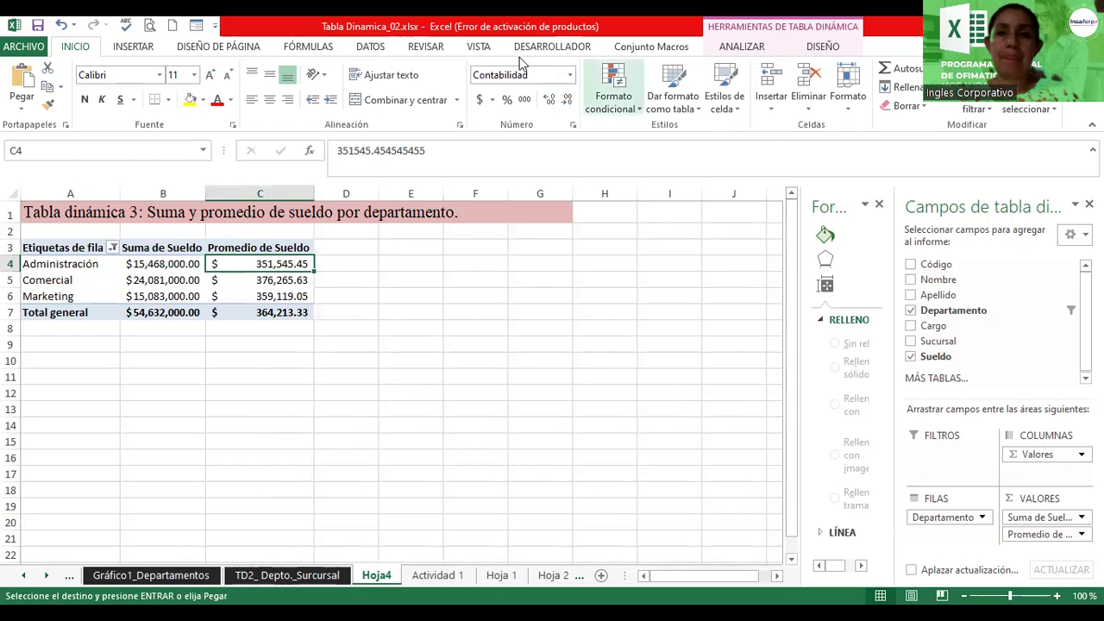
# - Apply a purple Medio pivot style and set the table's font size to 16
pyautogui.click(824, 46)
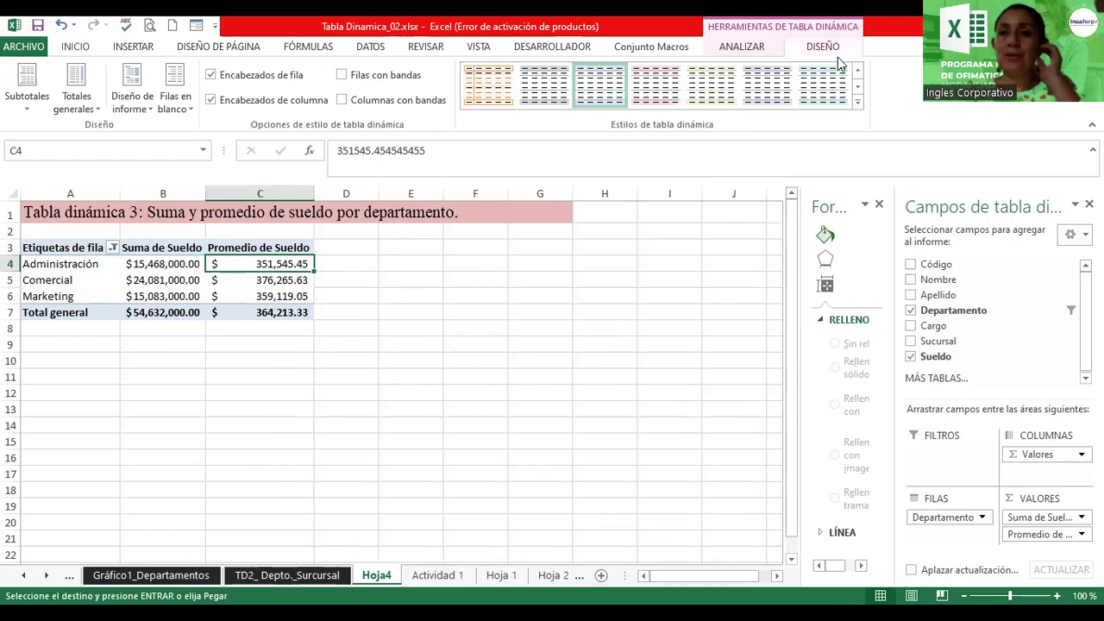
pyautogui.click(859, 102)
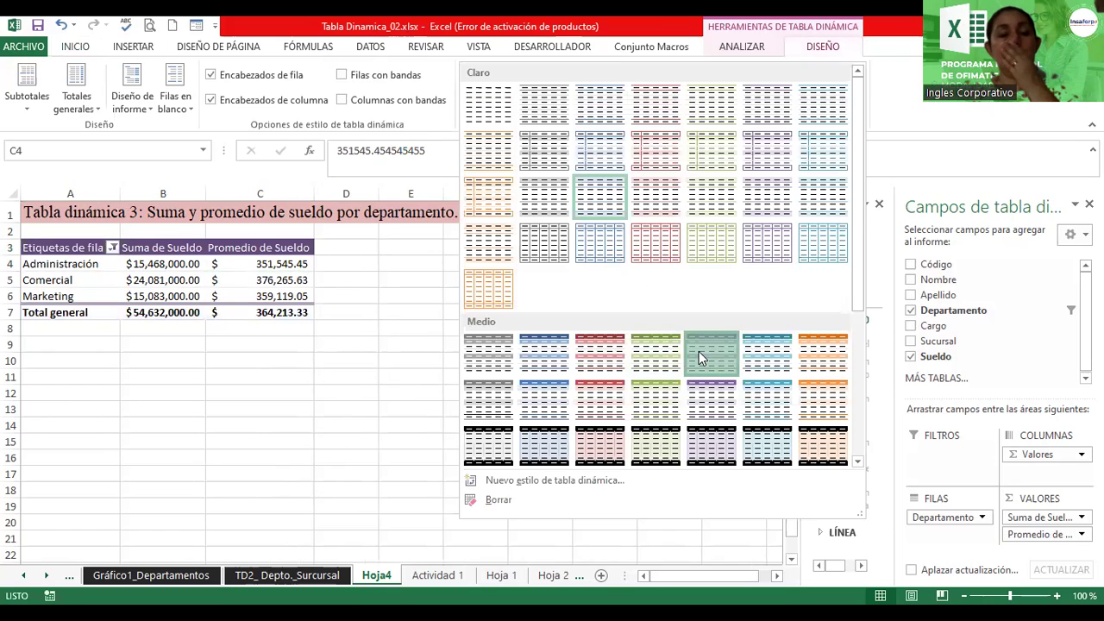
pyautogui.press('Escape')
pyautogui.moveTo(65, 250); pyautogui.dragTo(220, 310)
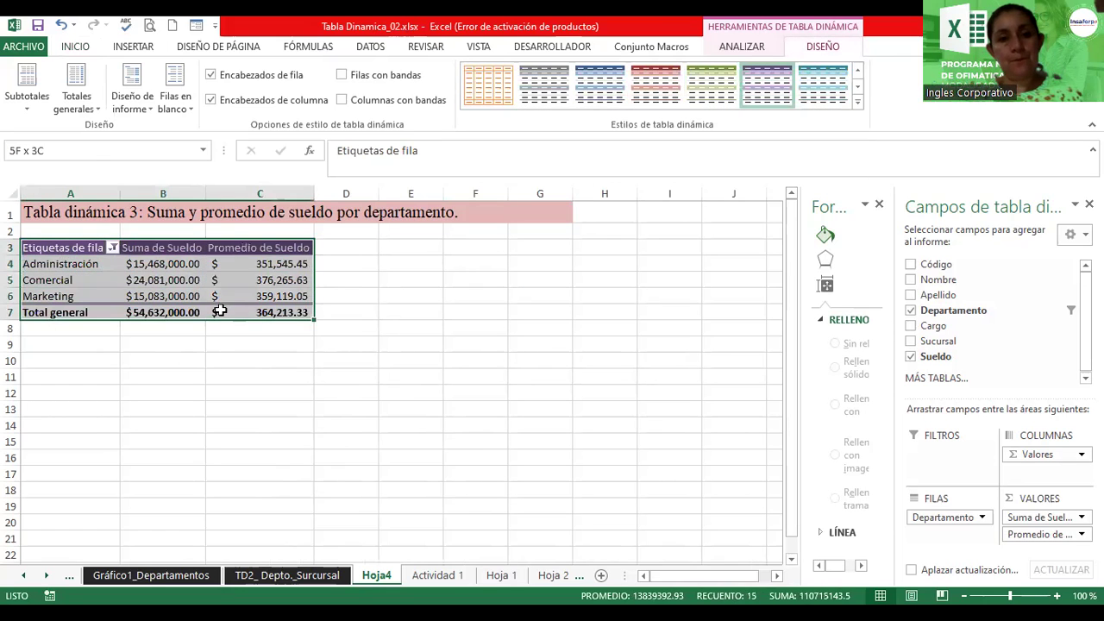
pyautogui.click(80, 47)
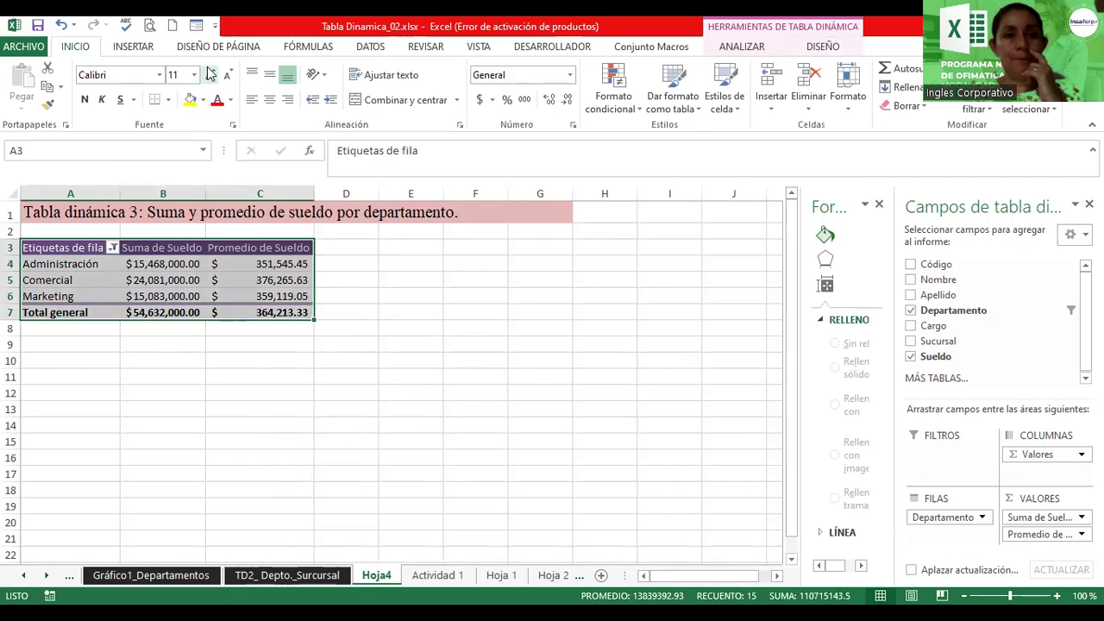
pyautogui.click(210, 74)
pyautogui.click(210, 75)
pyautogui.click(209, 74)
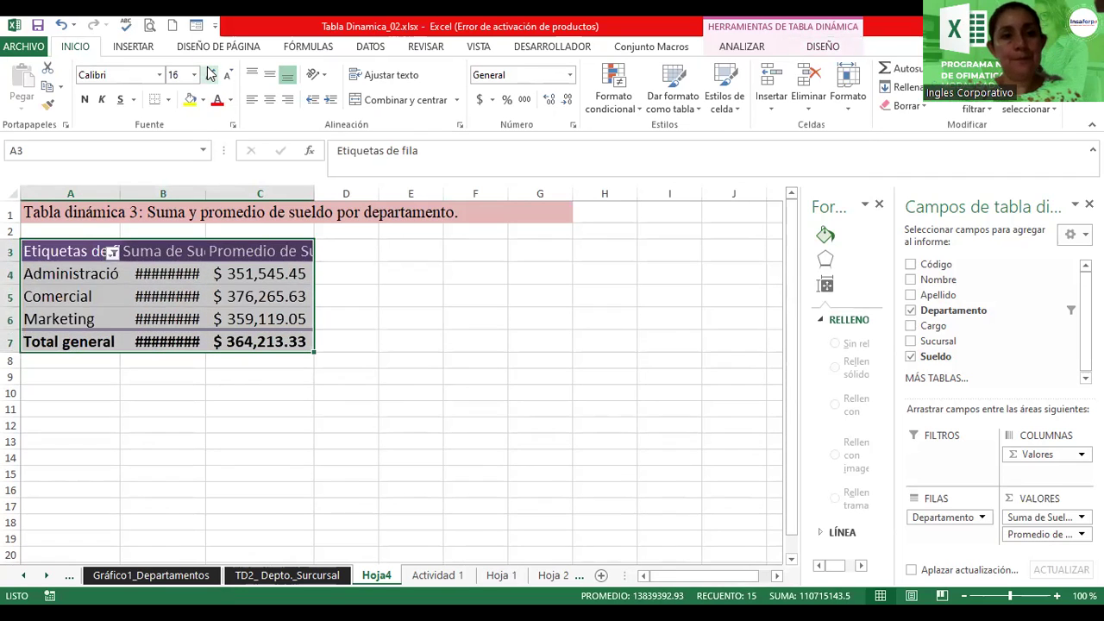
# - Widen columns A to C so Etiquetas de fila and all salary values show fully
pyautogui.doubleClick(206, 187)
pyautogui.moveTo(358, 192); pyautogui.dragTo(423, 192)
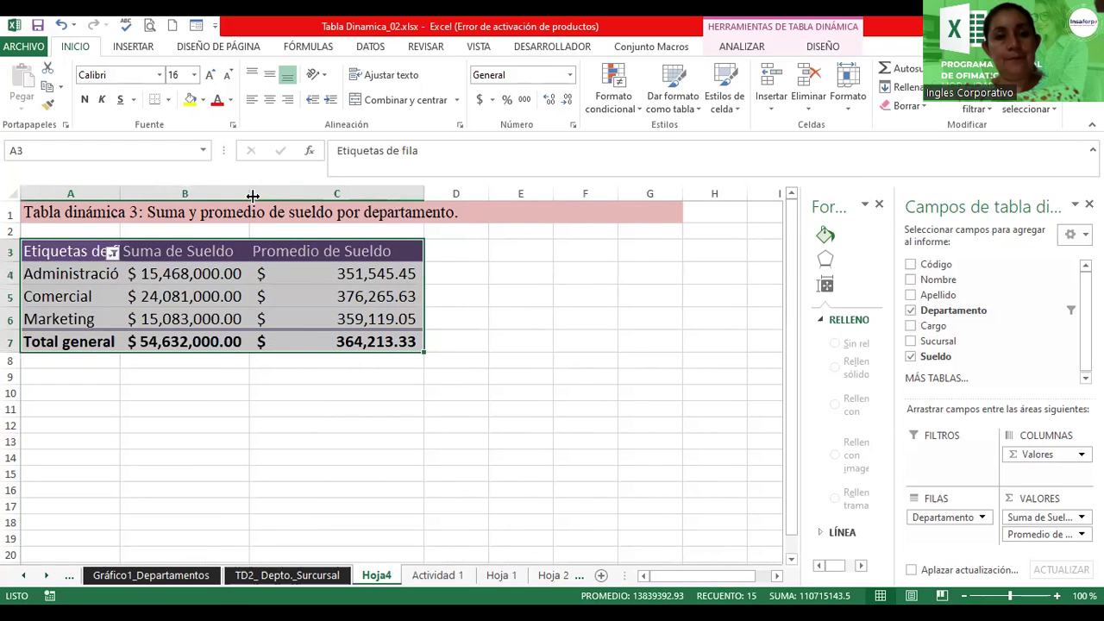
pyautogui.moveTo(252, 196); pyautogui.dragTo(286, 191)
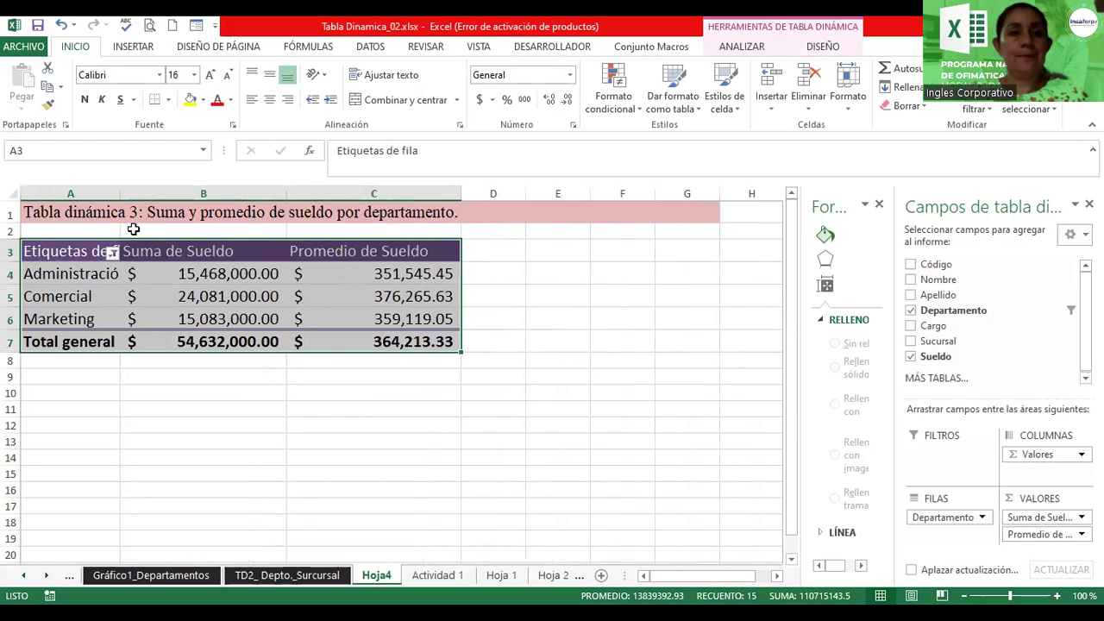
pyautogui.moveTo(118, 197); pyautogui.dragTo(167, 194)
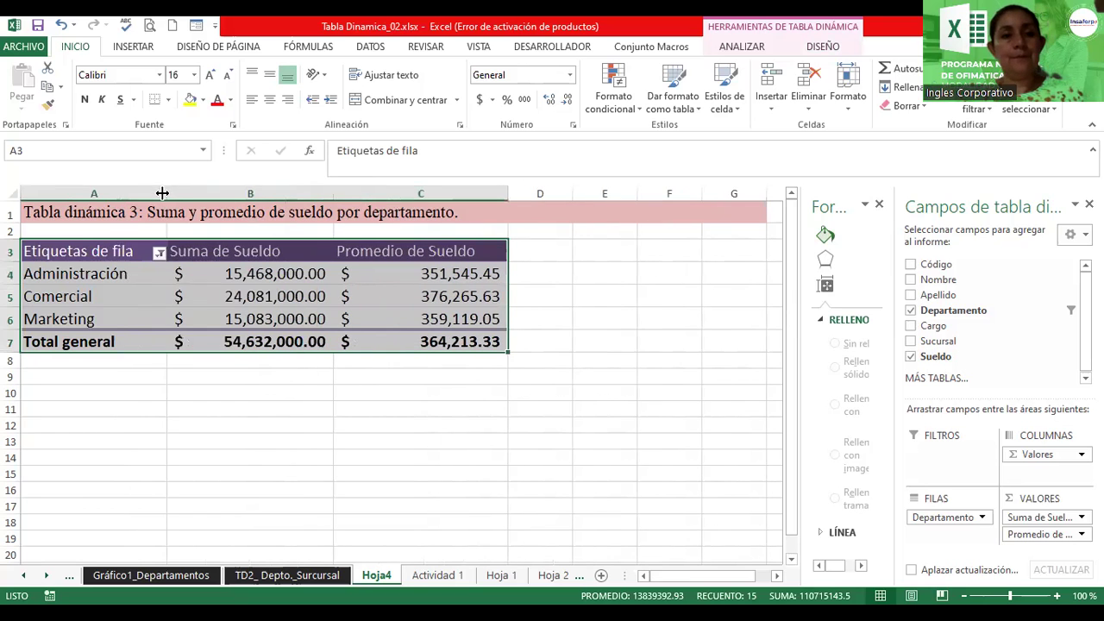
pyautogui.click(567, 322)
pyautogui.click(415, 276)
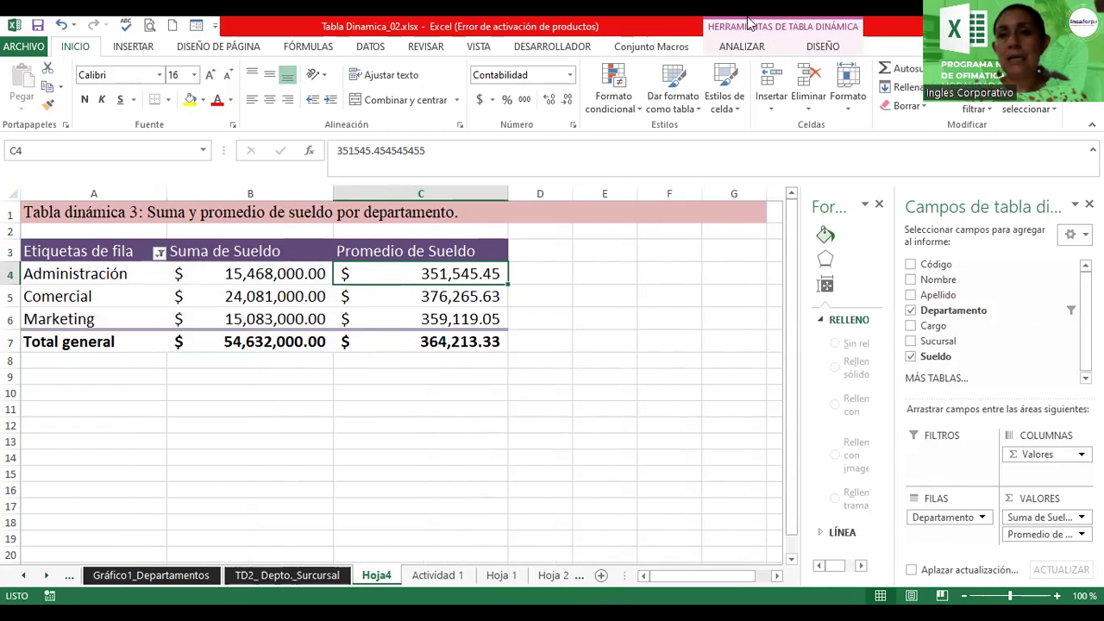
pyautogui.click(742, 46)
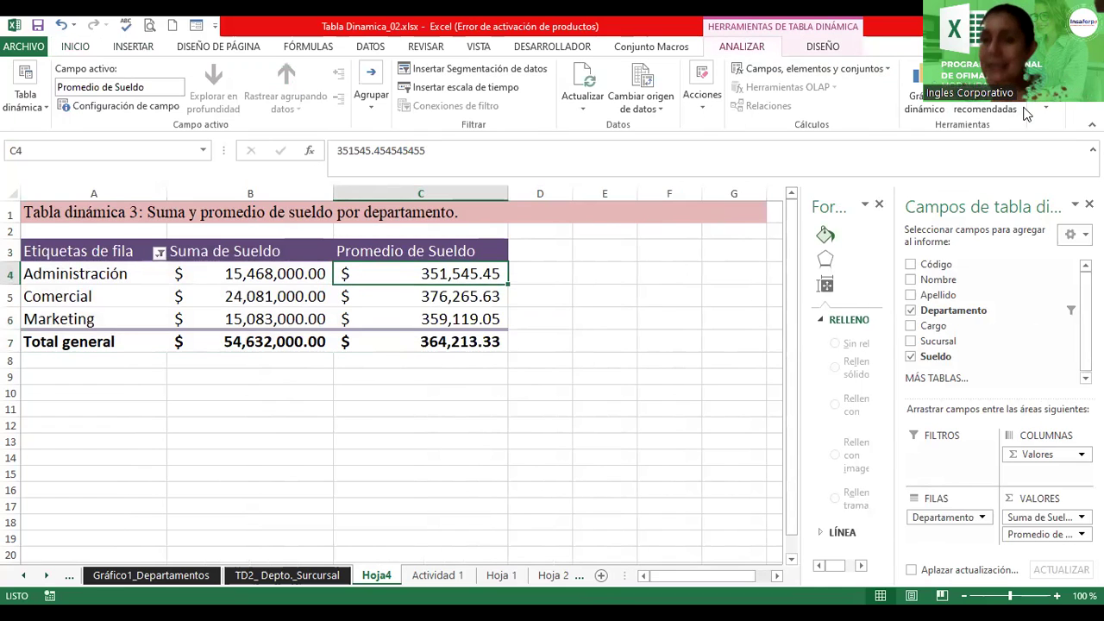
# - Insert a Columna 3D 100% apilada pivot chart from the salary pivot table
pyautogui.click(923, 91)
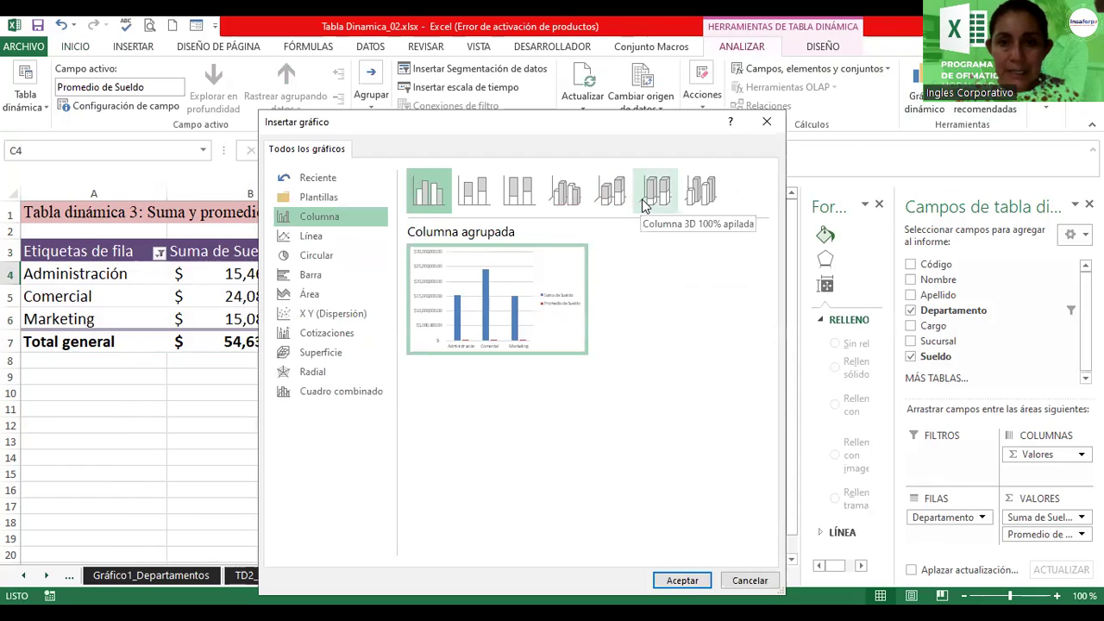
pyautogui.click(645, 201)
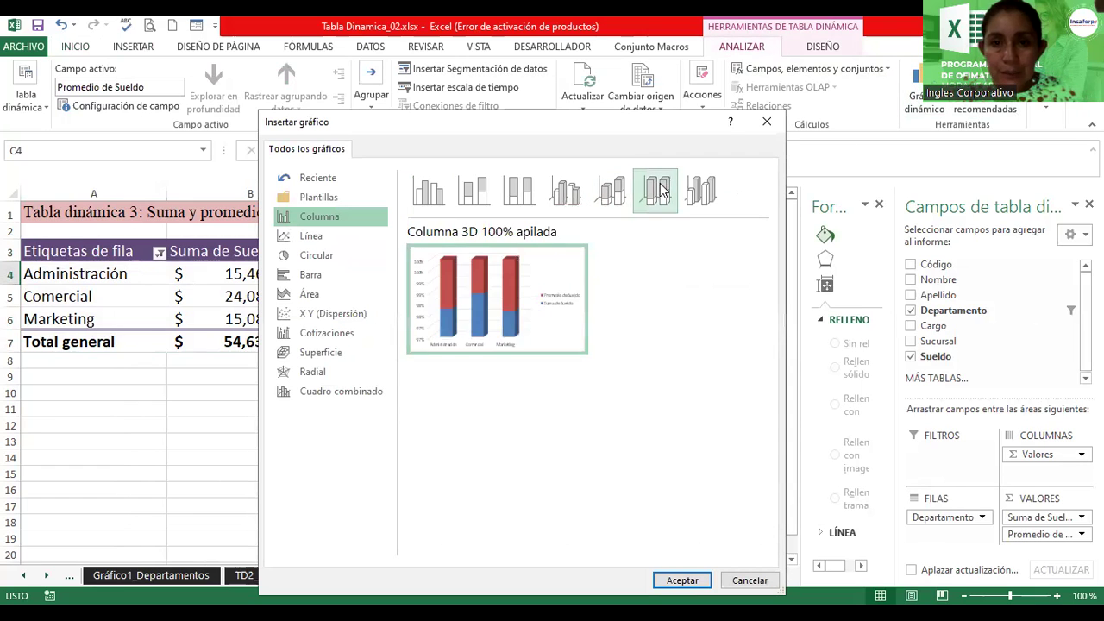
pyautogui.moveTo(484, 333)
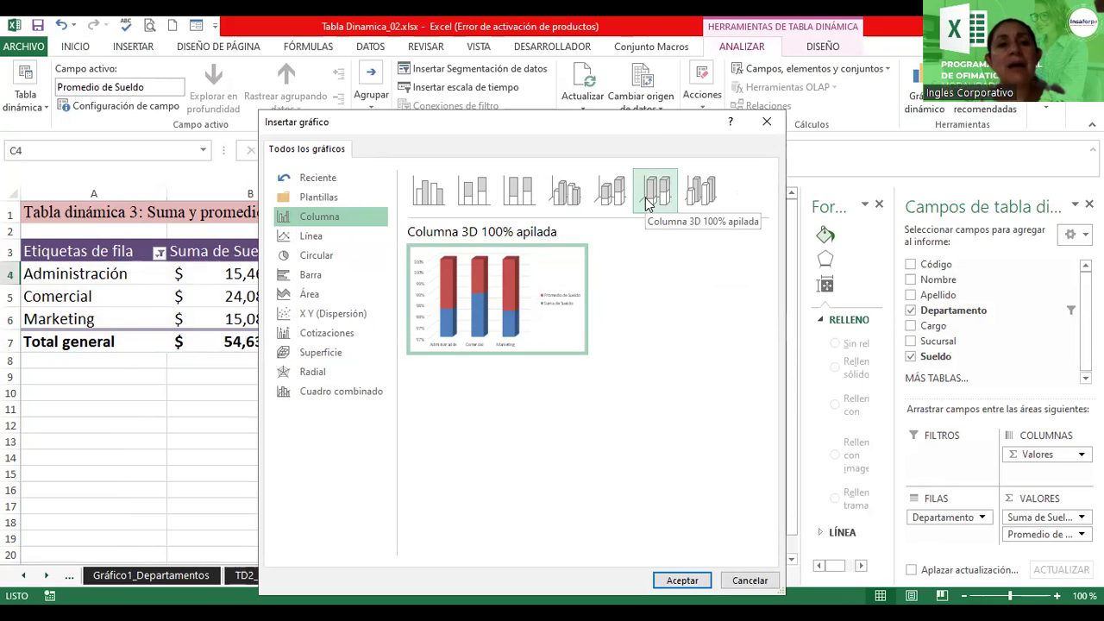
pyautogui.click(681, 580)
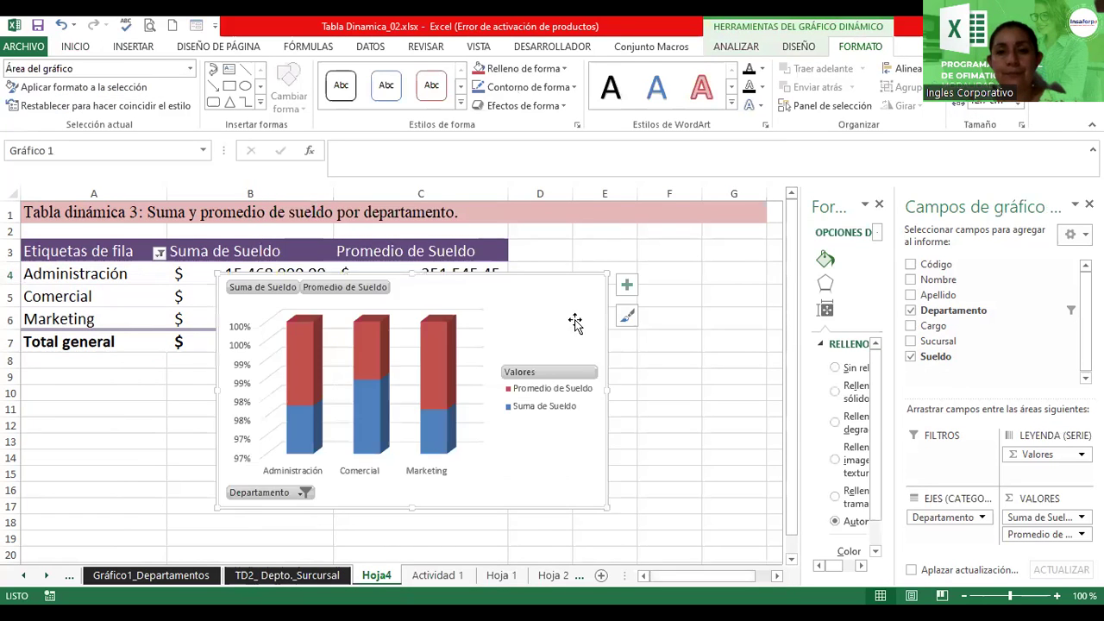
# - Move the chart beside the table, zoom the sheet to 80%, and enlarge the chart
pyautogui.moveTo(575, 323); pyautogui.dragTo(728, 293)
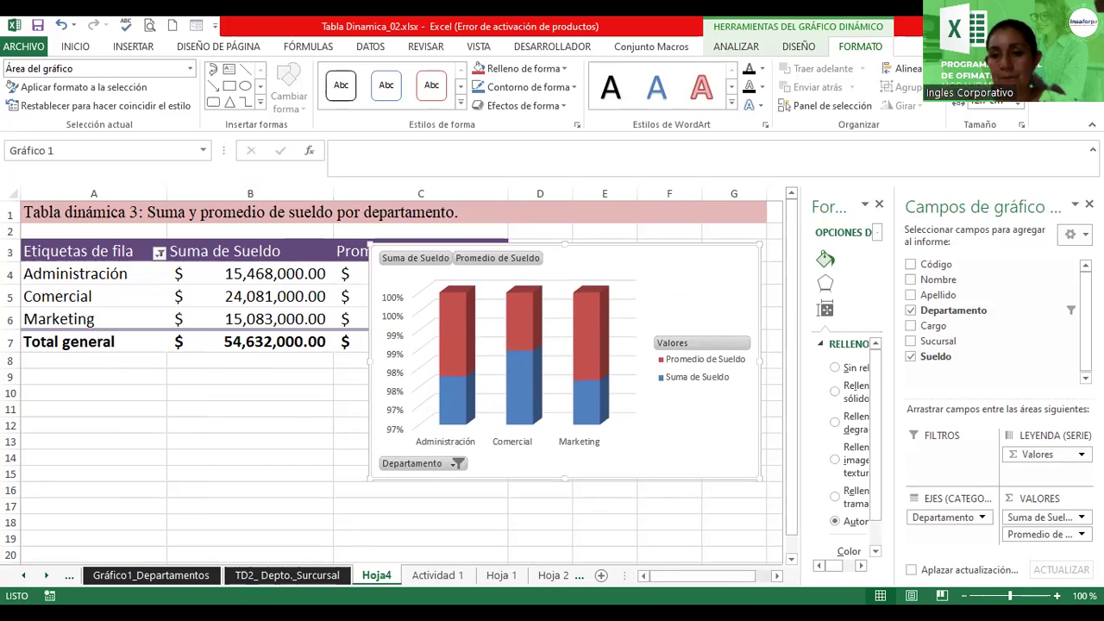
pyautogui.click(964, 595)
pyautogui.click(964, 595)
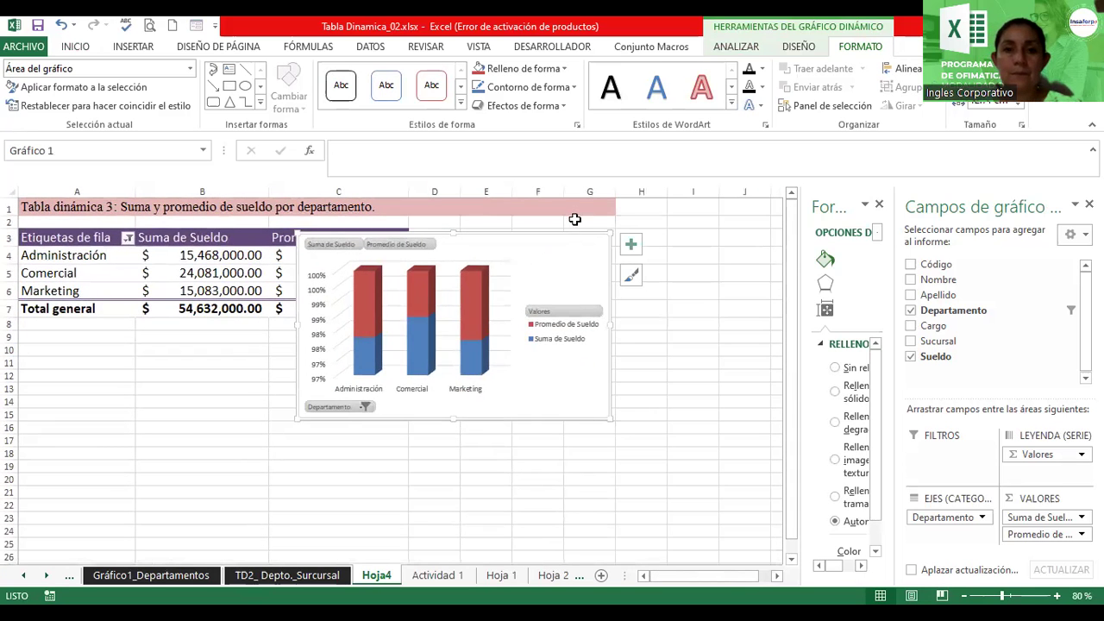
pyautogui.moveTo(572, 254); pyautogui.dragTo(687, 243)
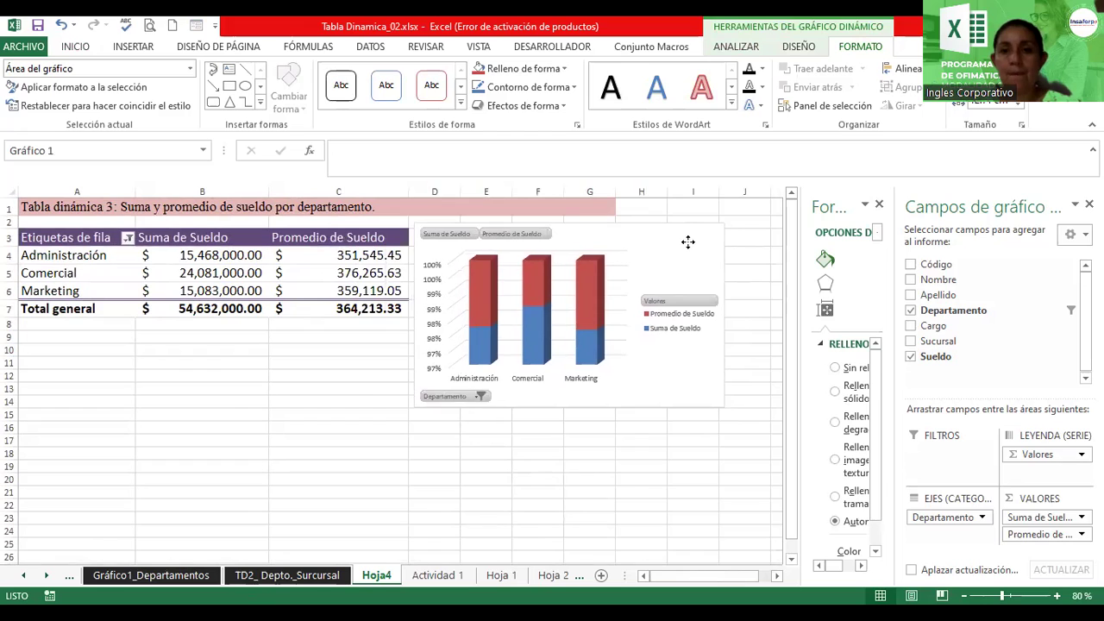
pyautogui.moveTo(726, 408); pyautogui.dragTo(762, 467)
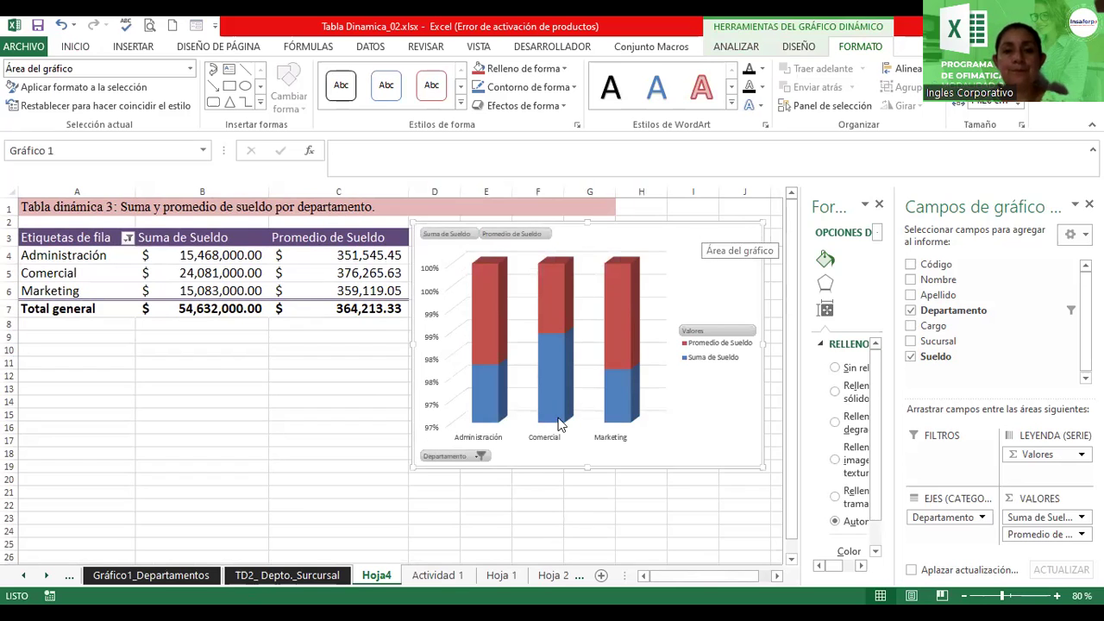
pyautogui.moveTo(404, 471); pyautogui.dragTo(402, 474)
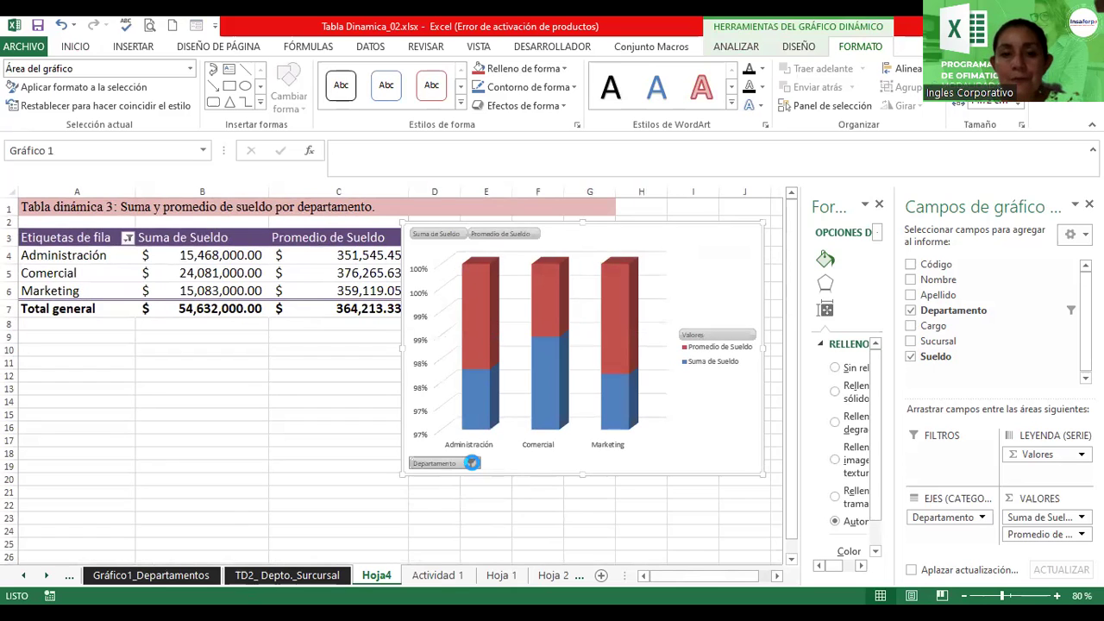
# - Filter the chart's Departamento field to exclude Comercial
pyautogui.click(472, 463)
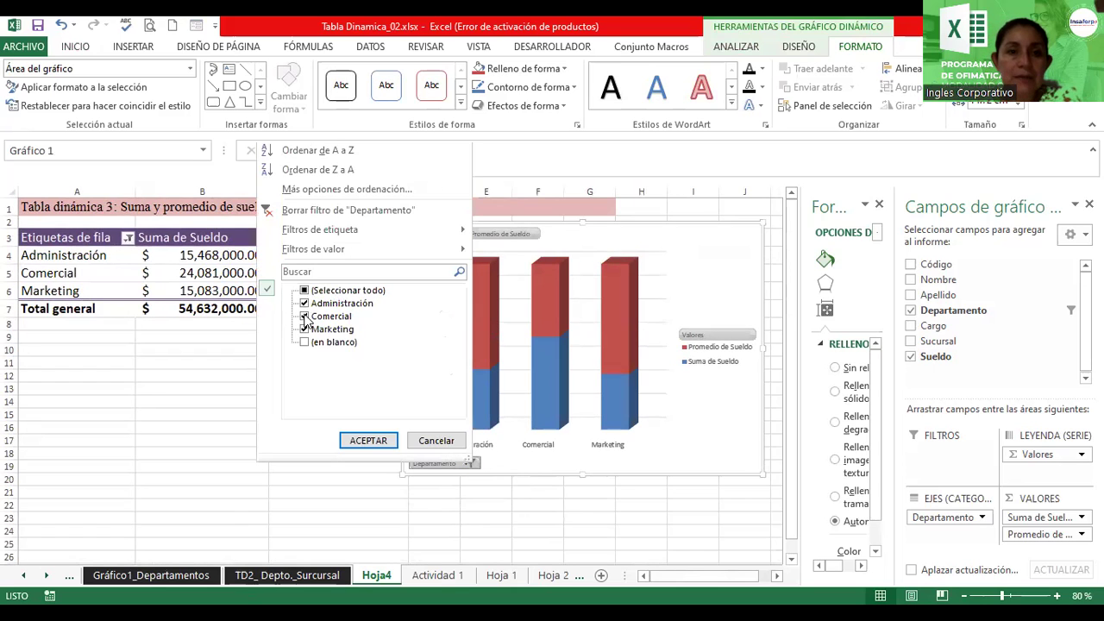
pyautogui.click(305, 317)
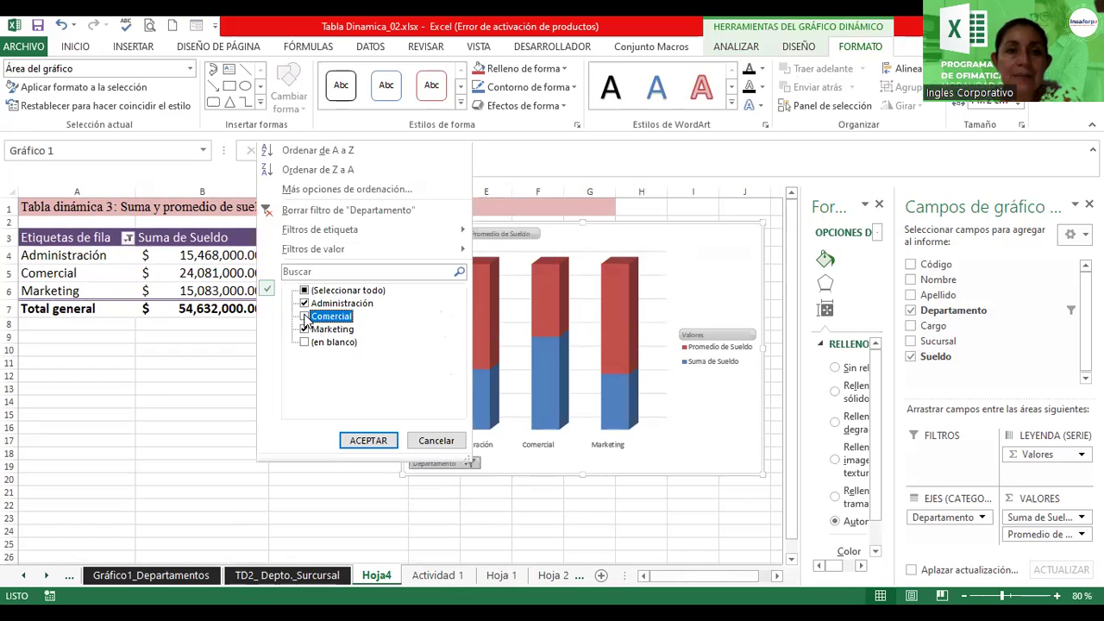
pyautogui.click(382, 441)
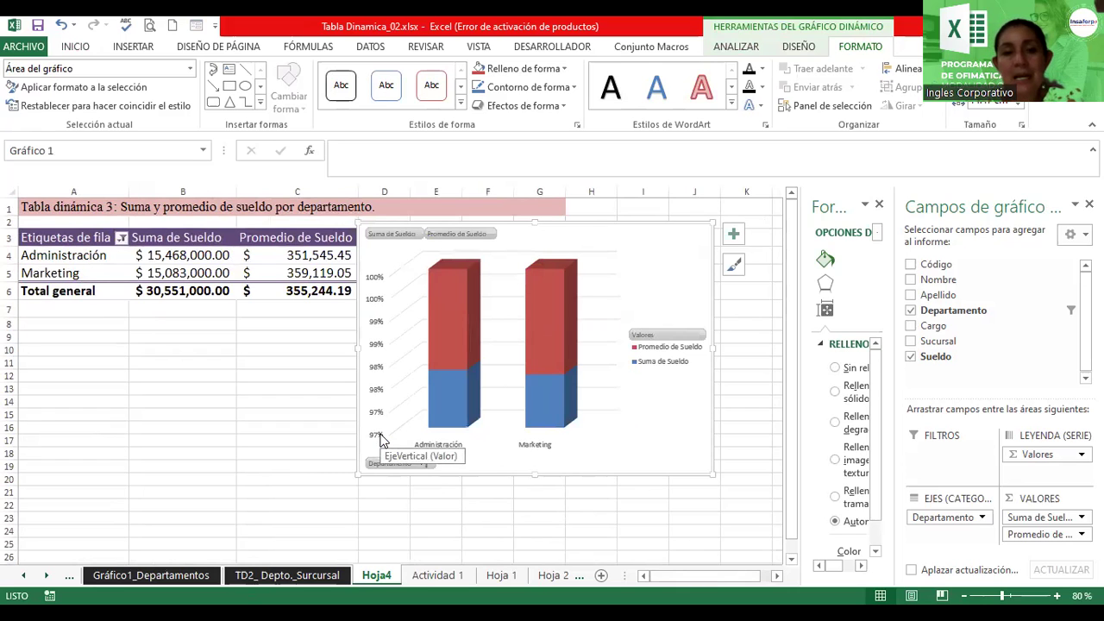
# - Select the Suma and Promedio field buttons and chart area, then browse the chart Design, Analyze and Format tools
pyautogui.click(401, 236)
pyautogui.click(446, 236)
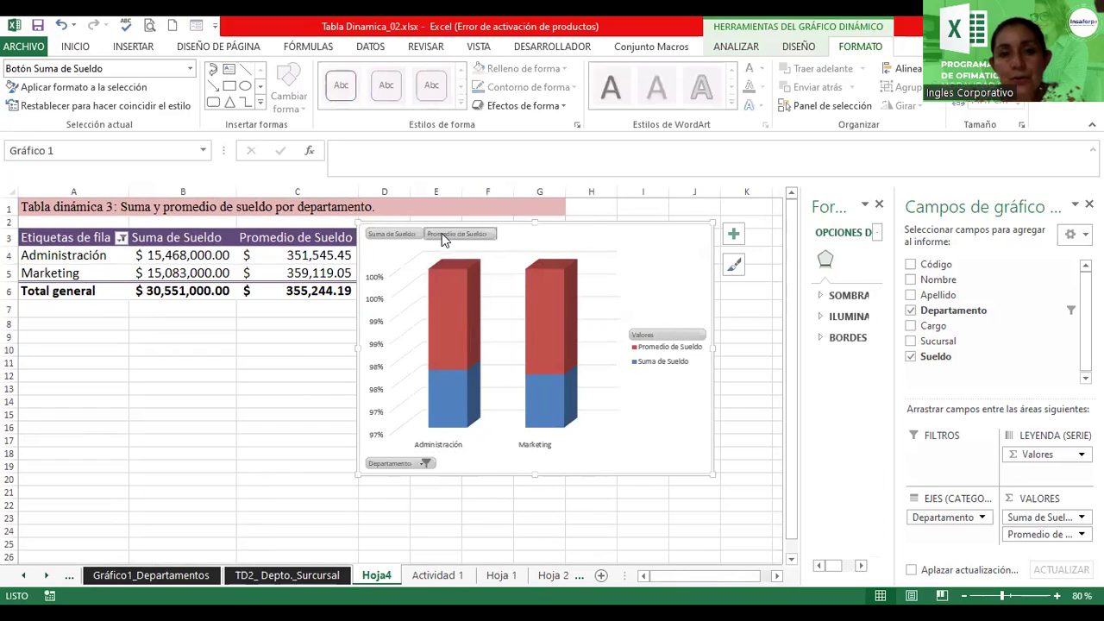
pyautogui.click(656, 250)
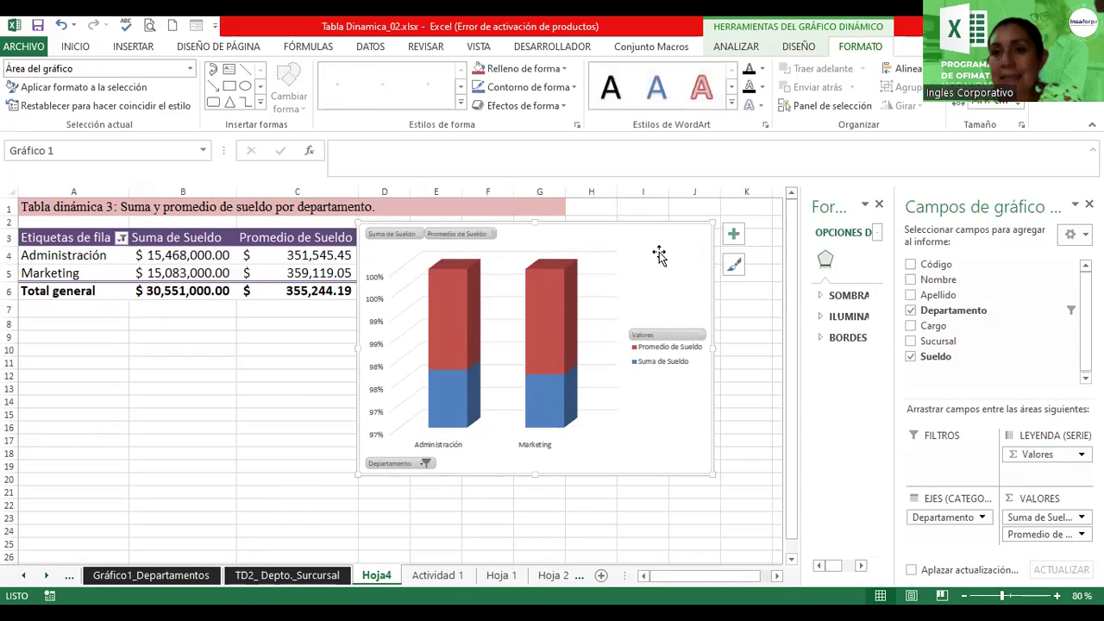
pyautogui.click(795, 50)
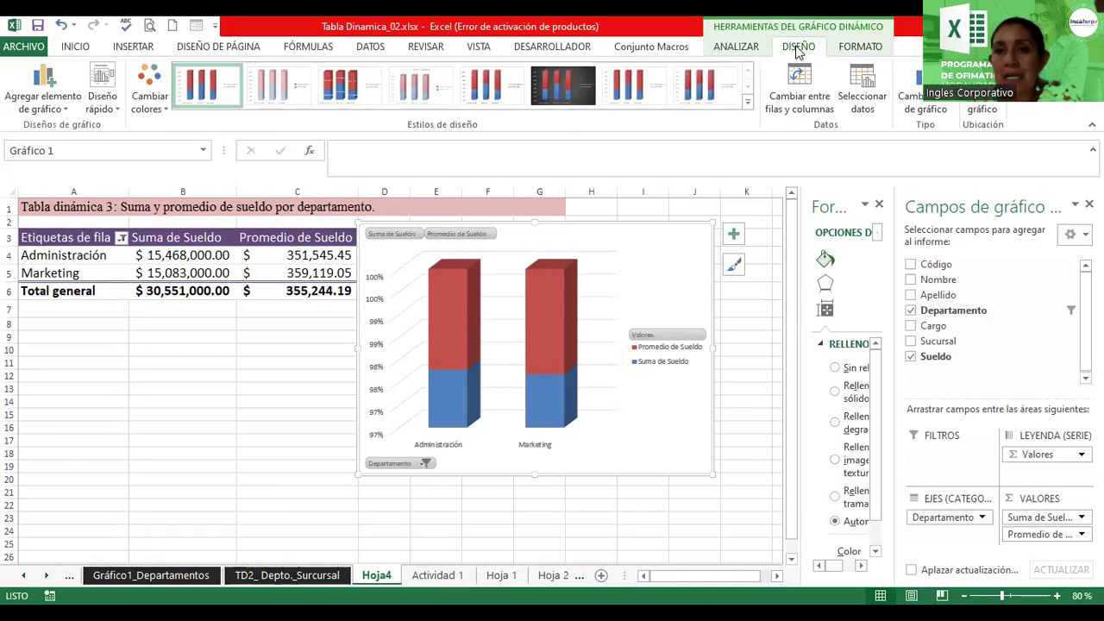
pyautogui.click(757, 46)
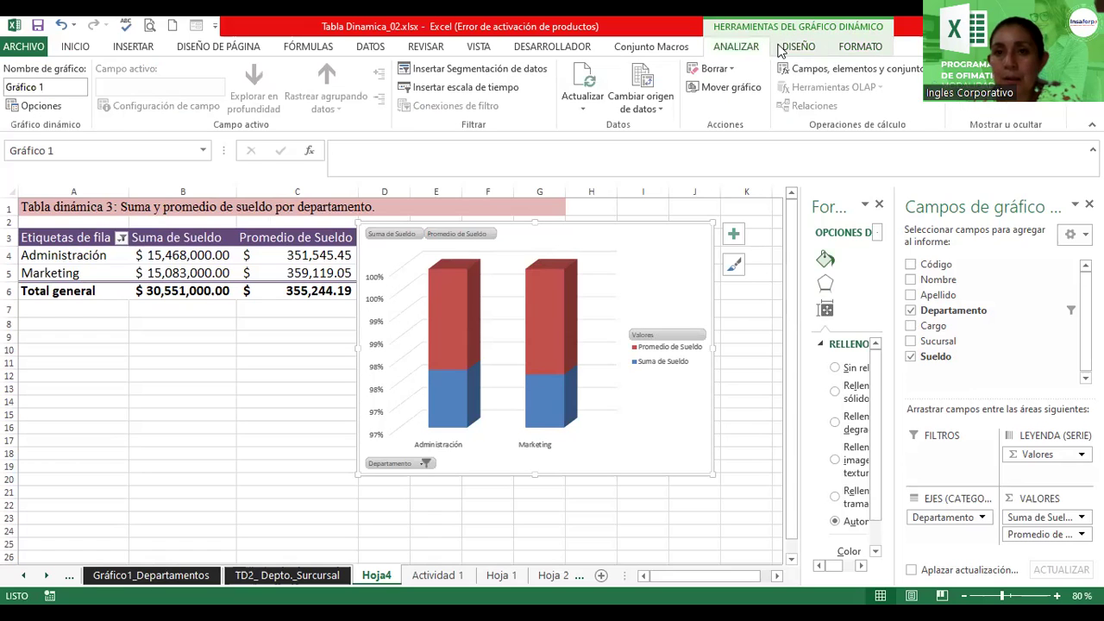
pyautogui.click(867, 48)
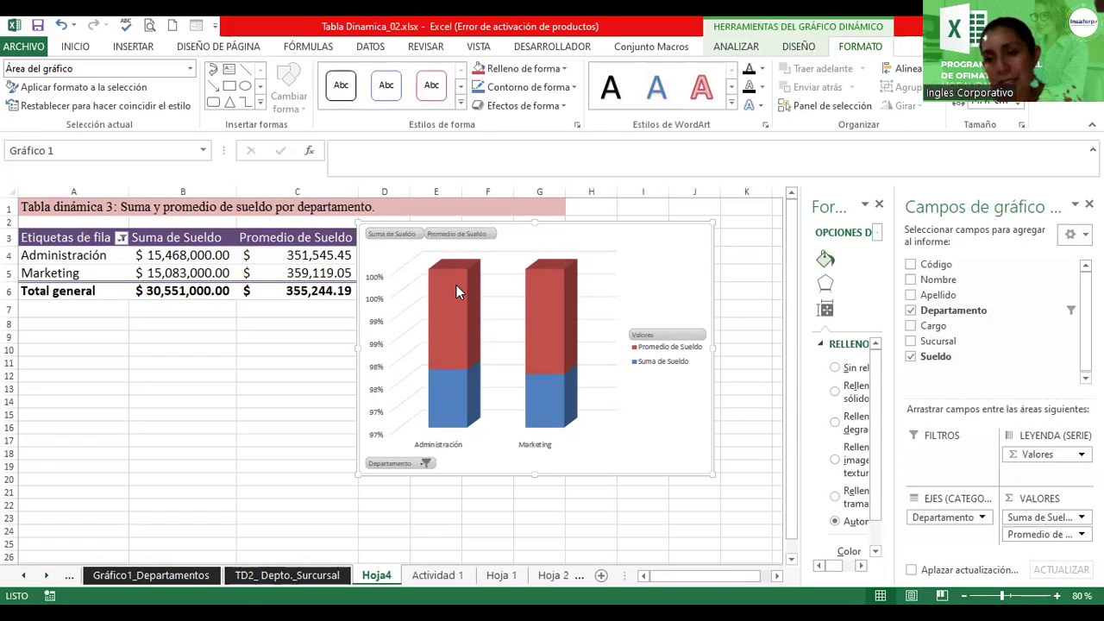
pyautogui.moveTo(459, 287)
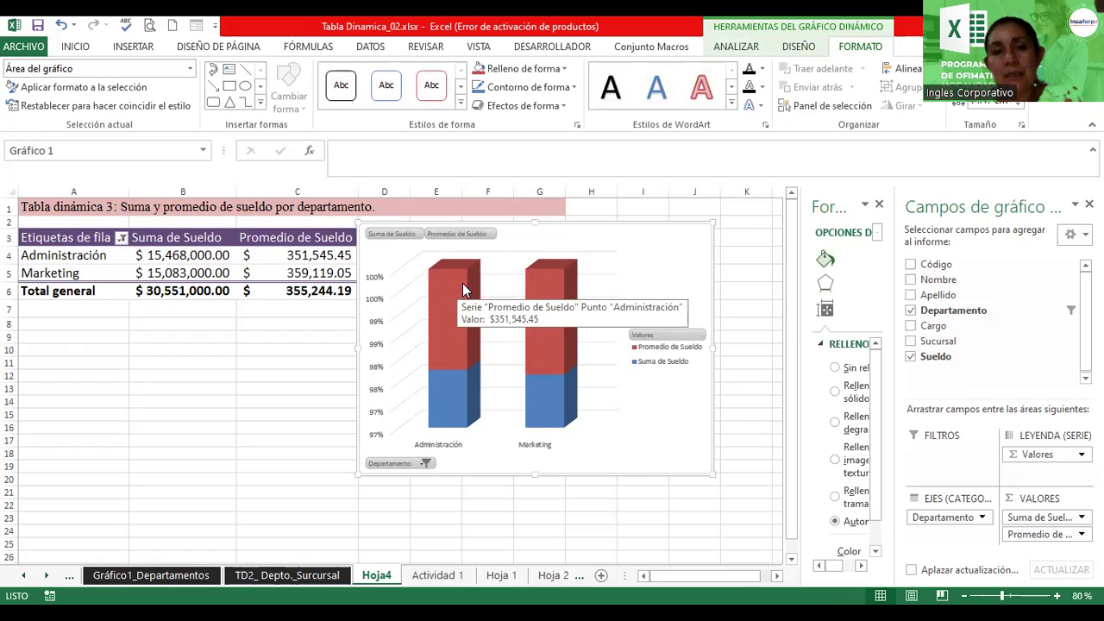
pyautogui.click(800, 47)
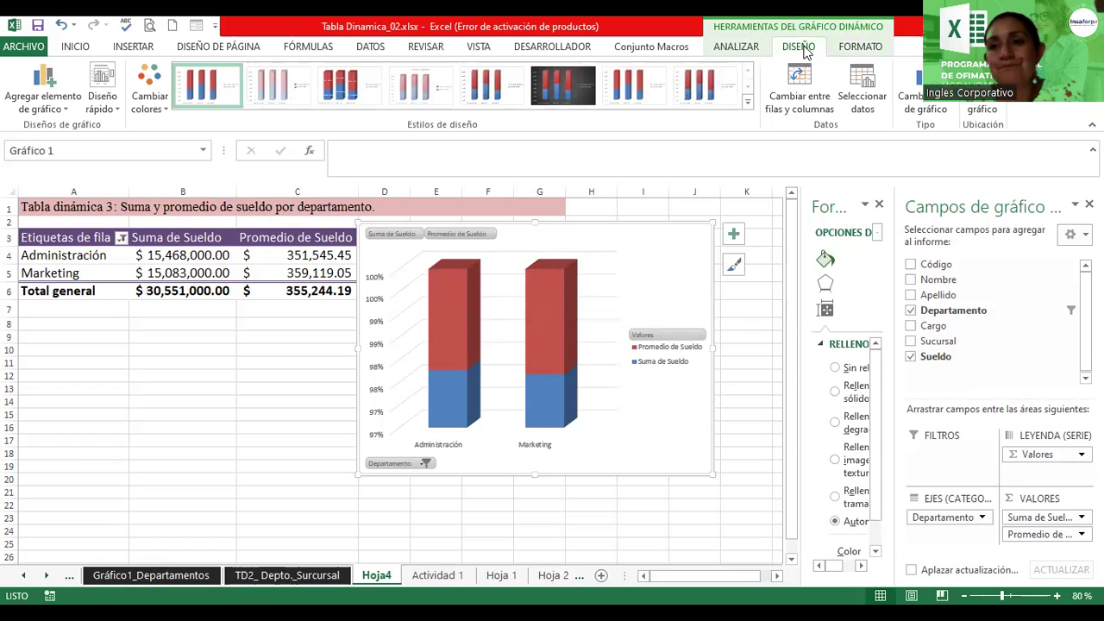
pyautogui.click(744, 48)
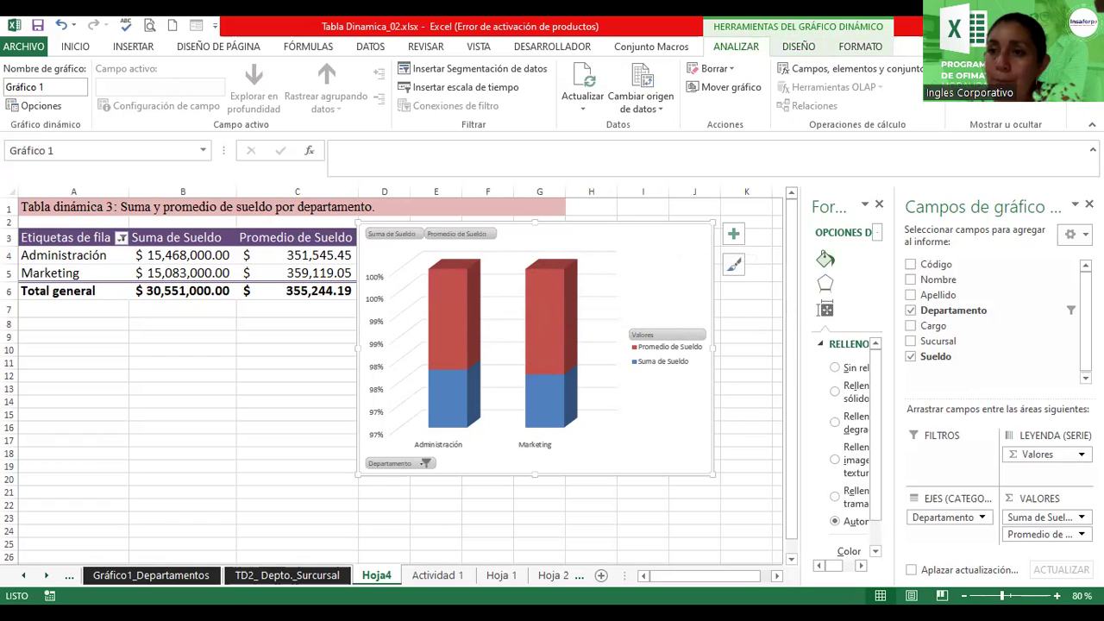
pyautogui.click(1048, 87)
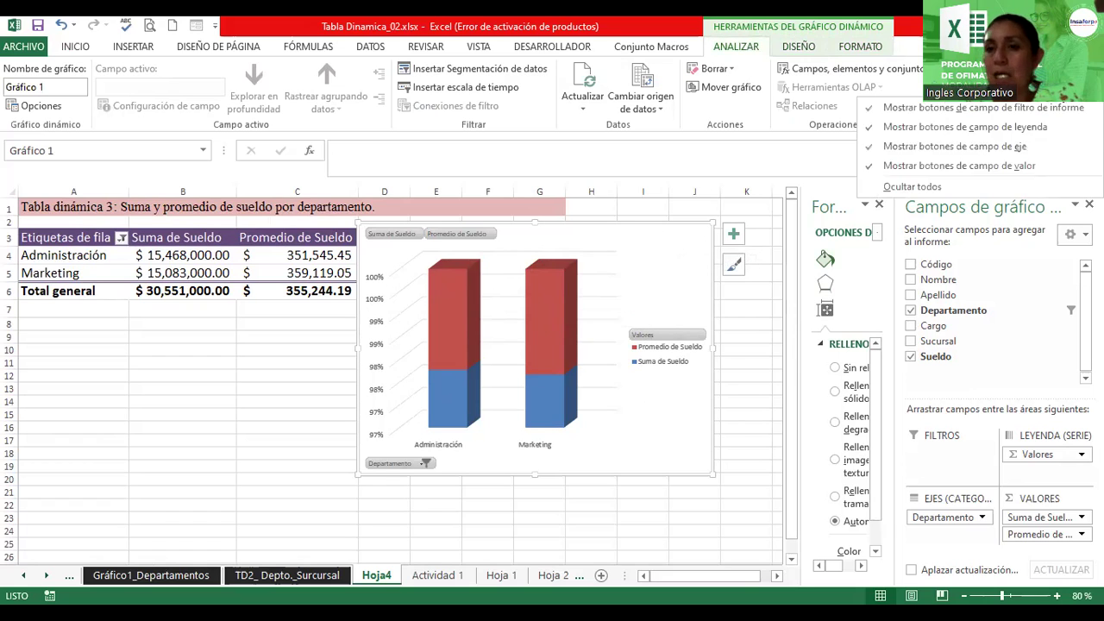
pyautogui.click(981, 110)
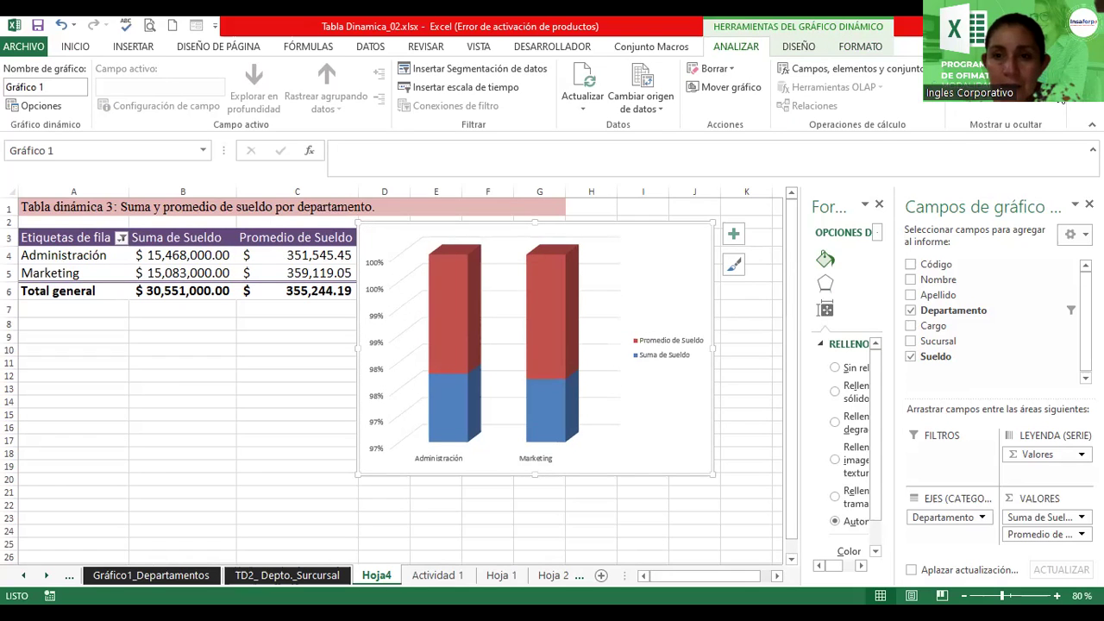
pyautogui.click(958, 86)
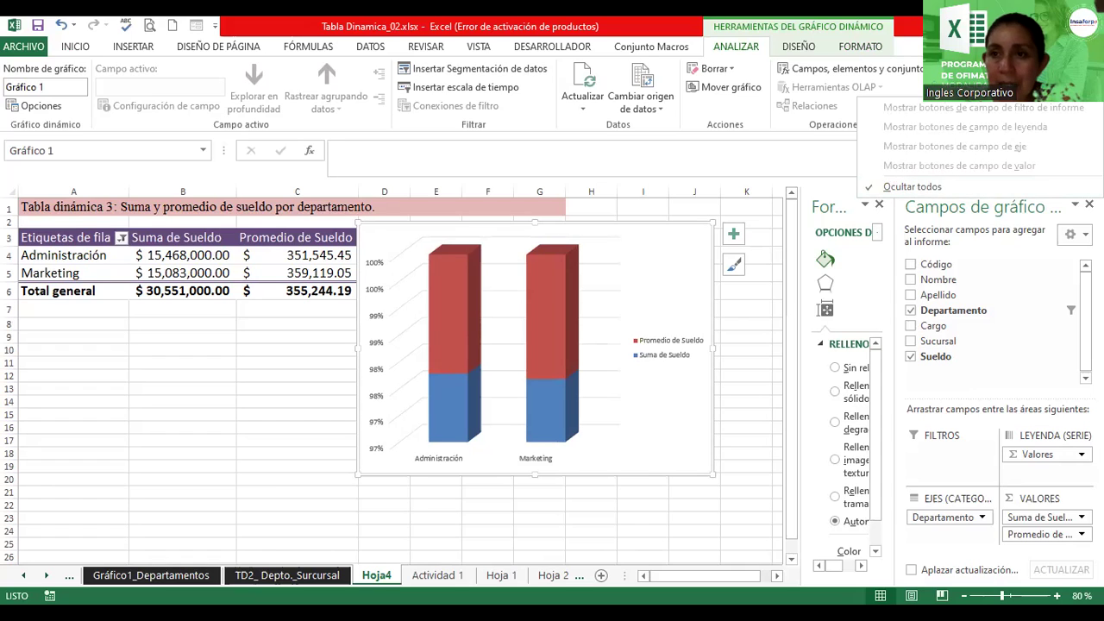
pyautogui.click(714, 291)
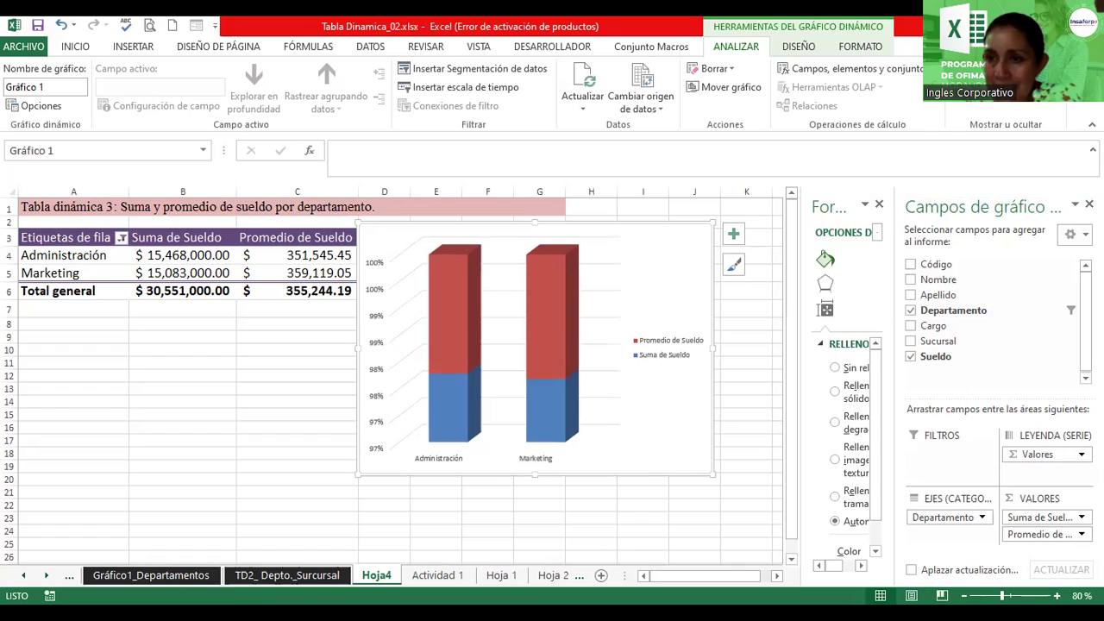
pyautogui.click(958, 86)
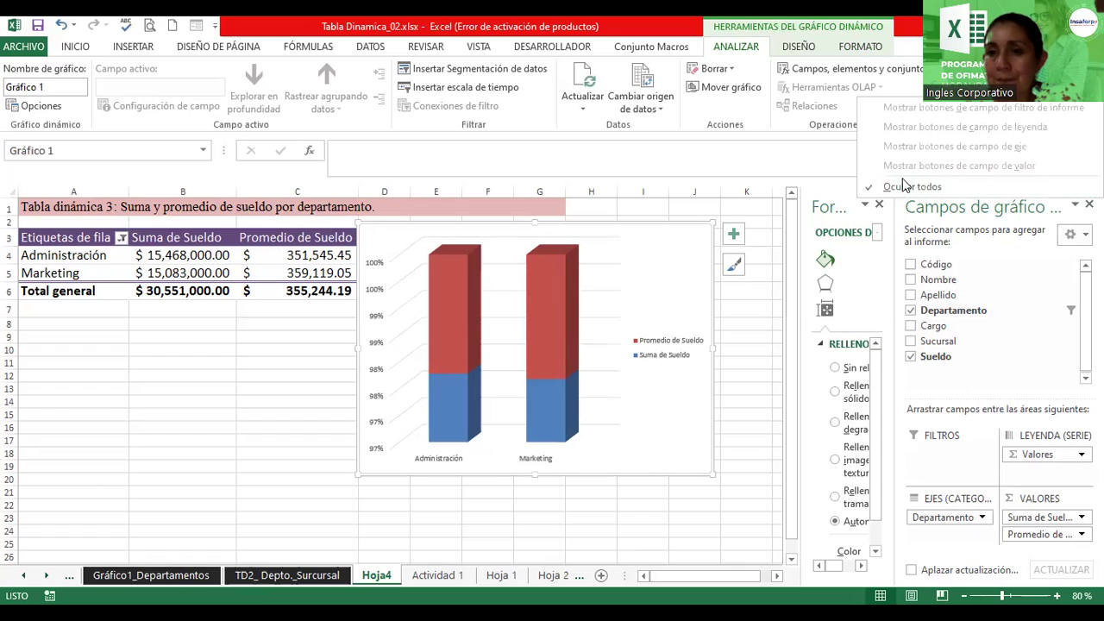
pyautogui.click(904, 187)
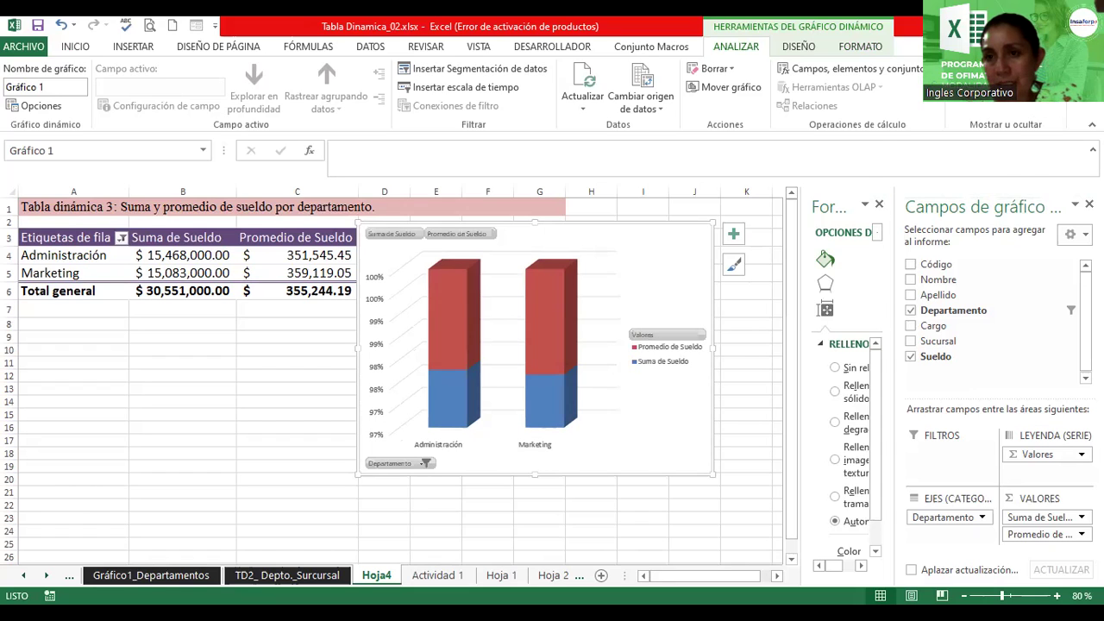
pyautogui.click(1009, 83)
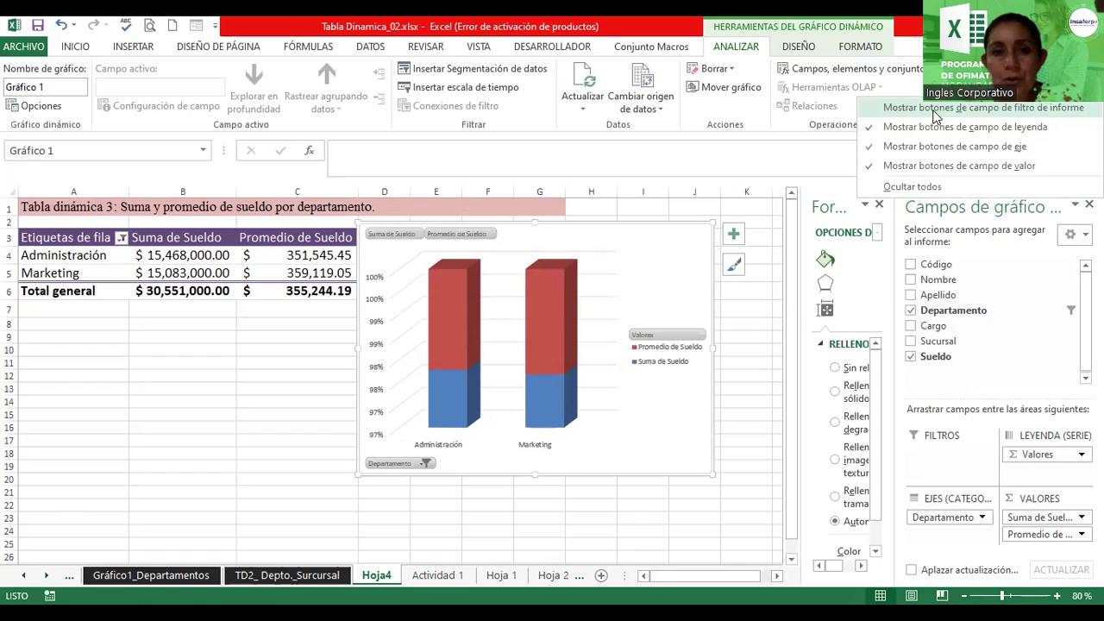
pyautogui.click(934, 113)
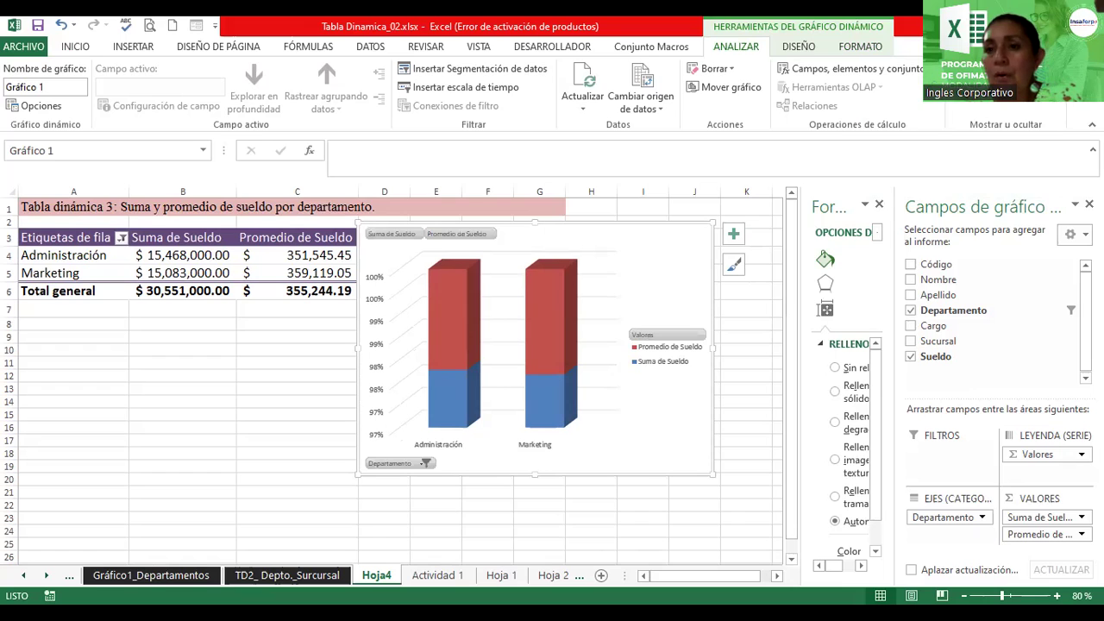
pyautogui.click(1009, 82)
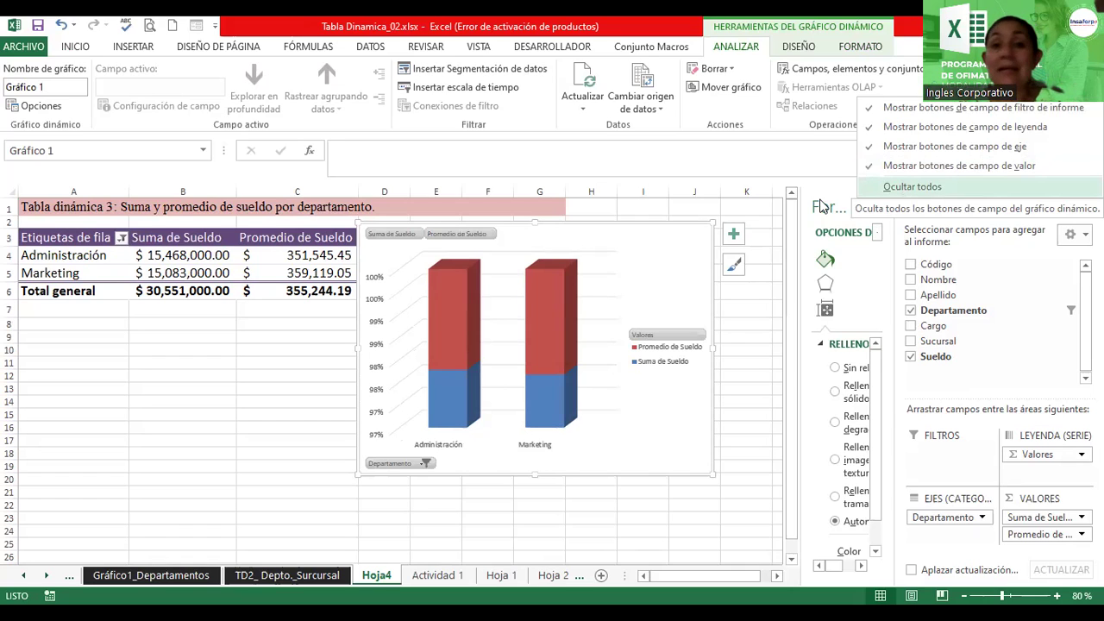
# - Add a chart title reading 'Gráfico Dinámico de Sueldos por Departamento' to the pivot chart
pyautogui.click(735, 234)
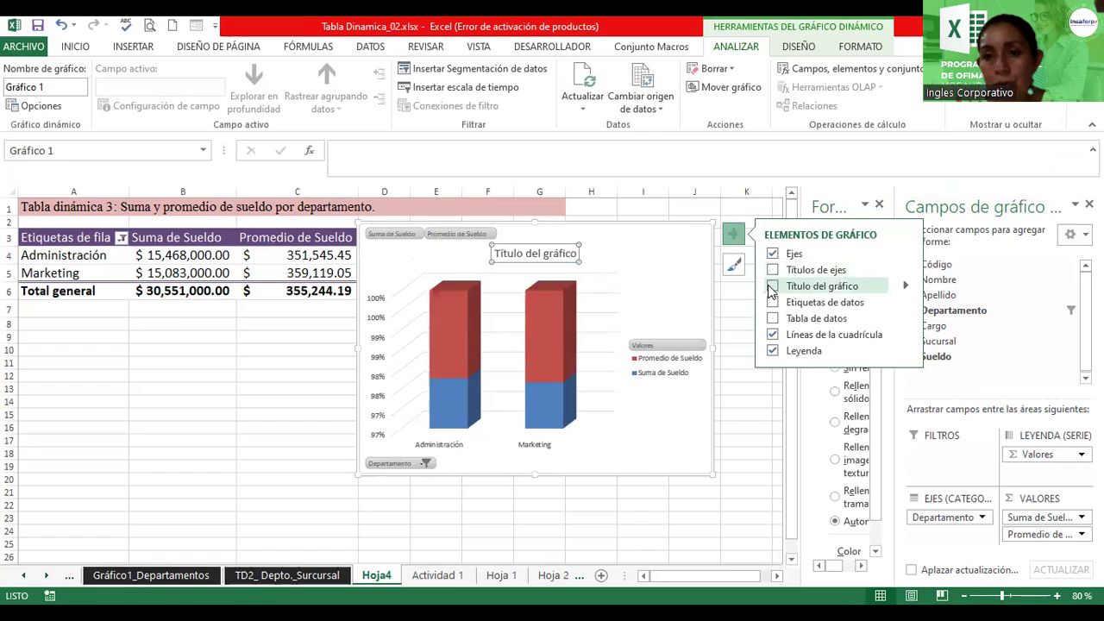
pyautogui.click(772, 285)
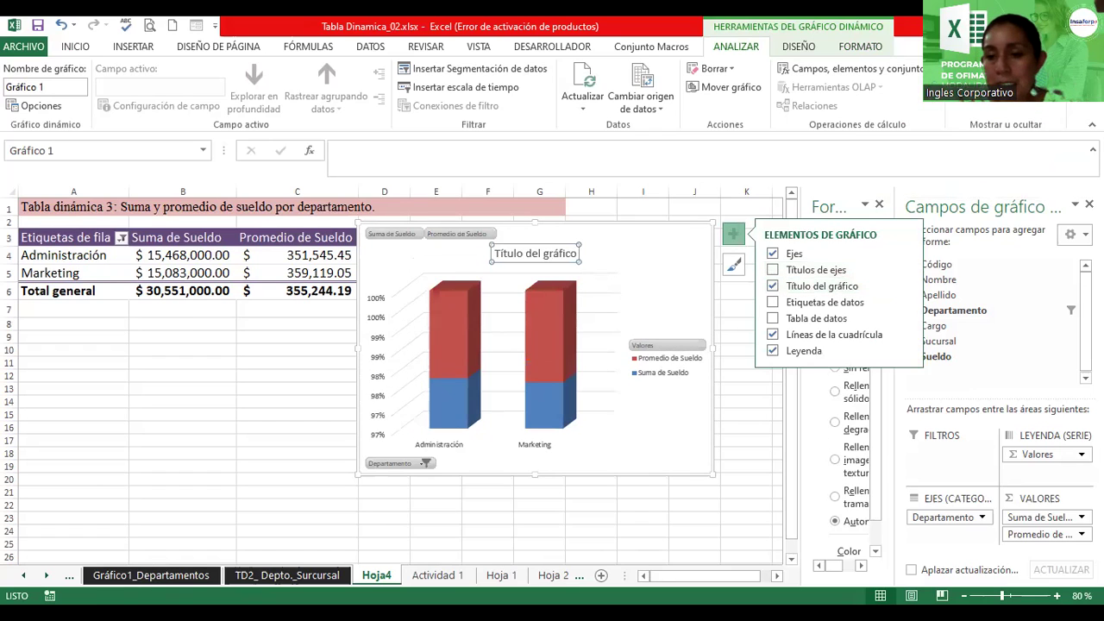
pyautogui.scroll(2, 626, 423)
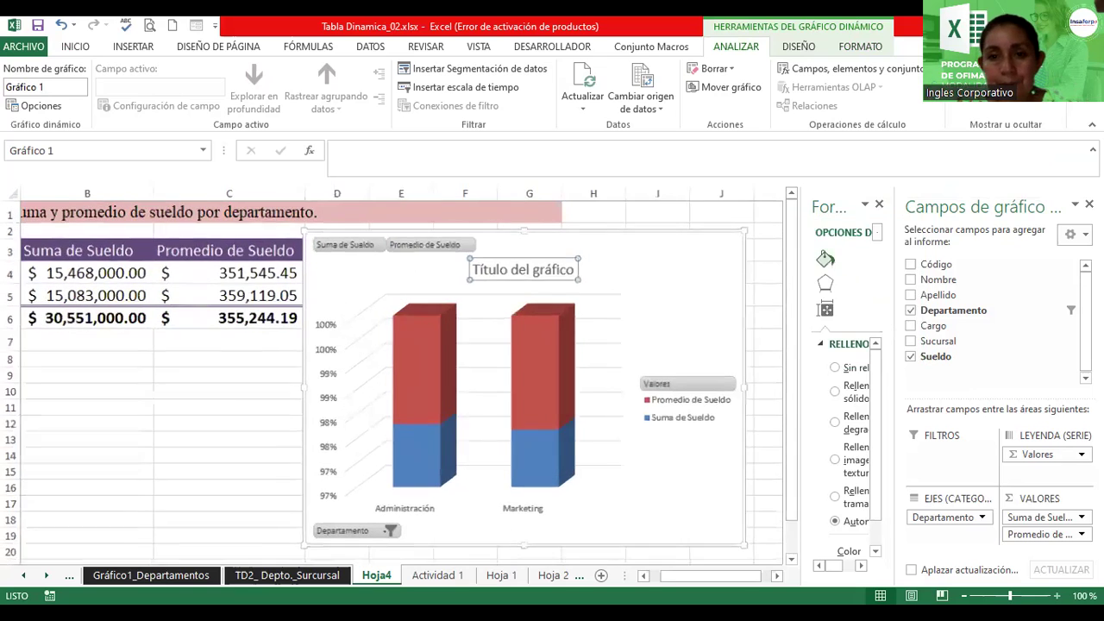
pyautogui.tripleClick(557, 273)
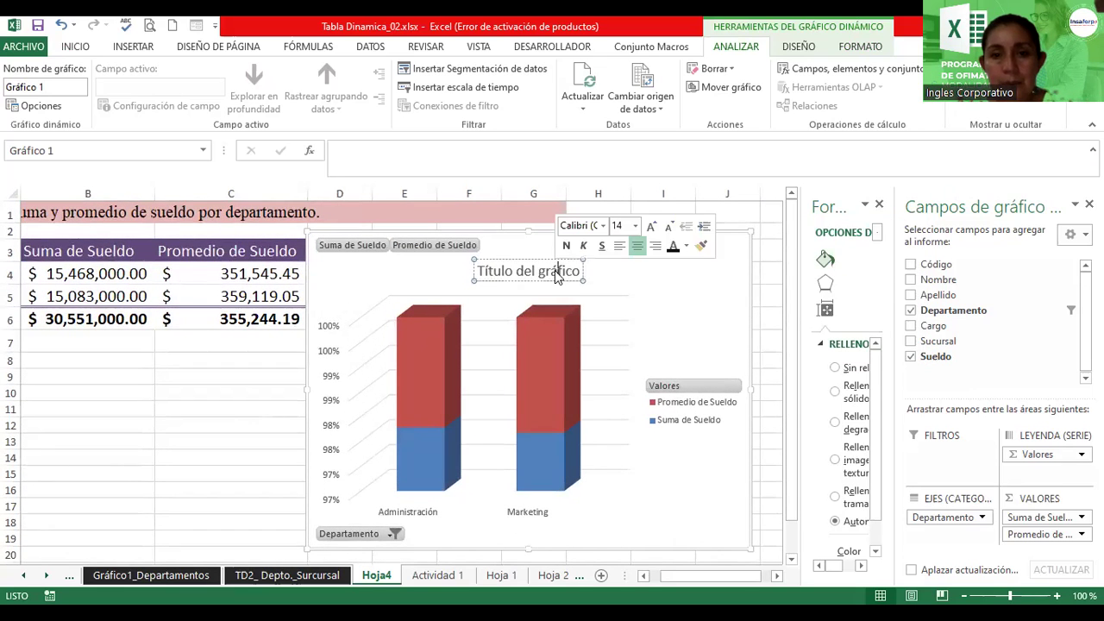
pyautogui.write('Gr')
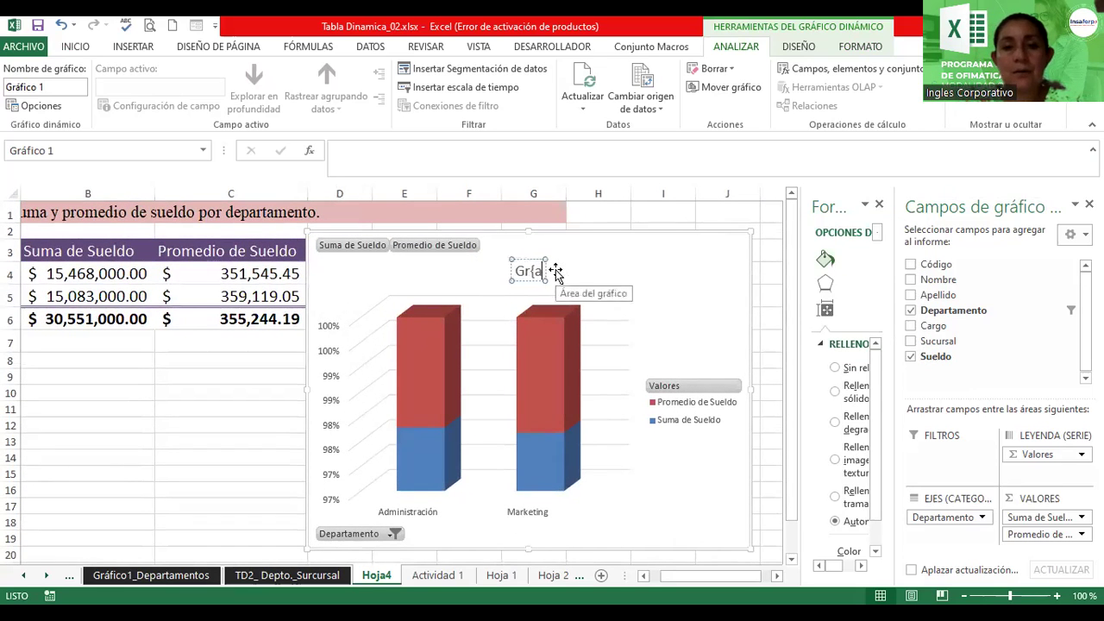
pyautogui.write('áfico Din')
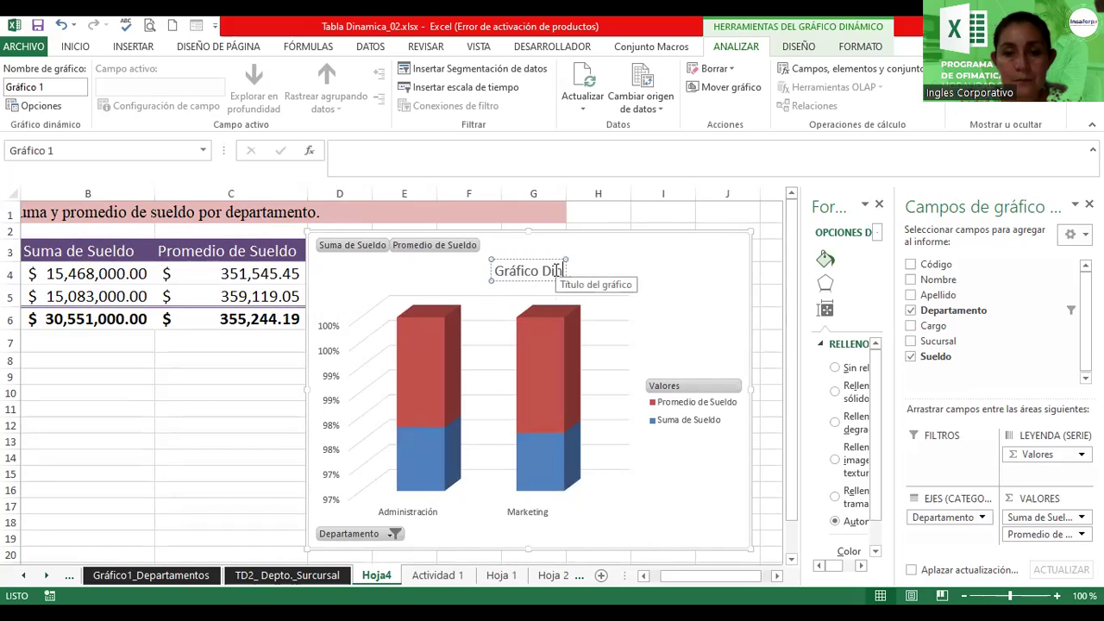
pyautogui.write('ámico')
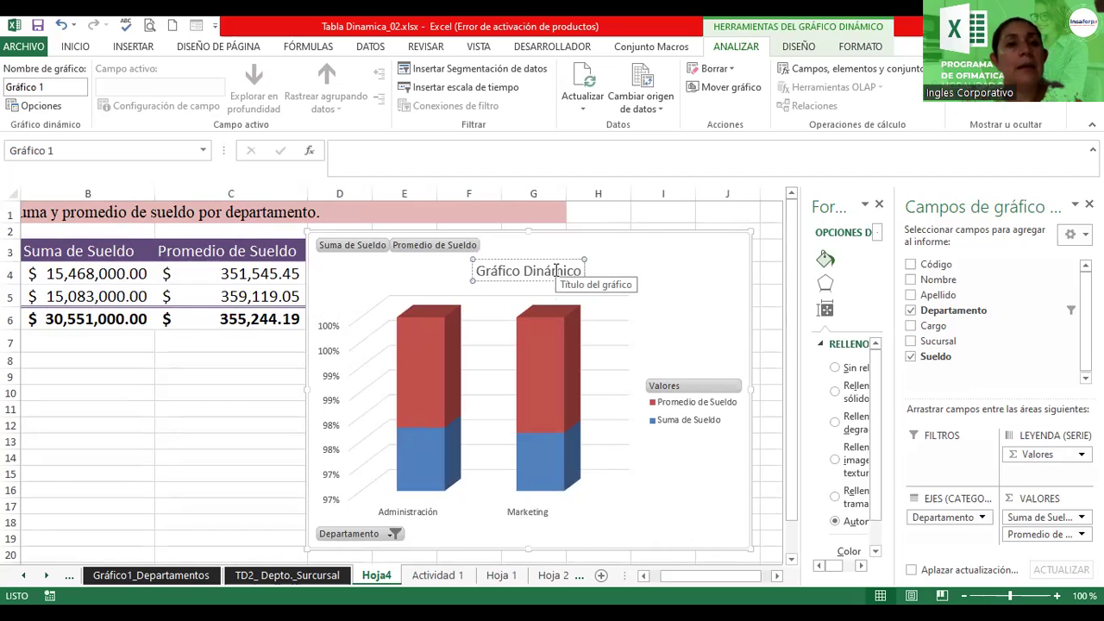
pyautogui.write(' de Sueldos y')
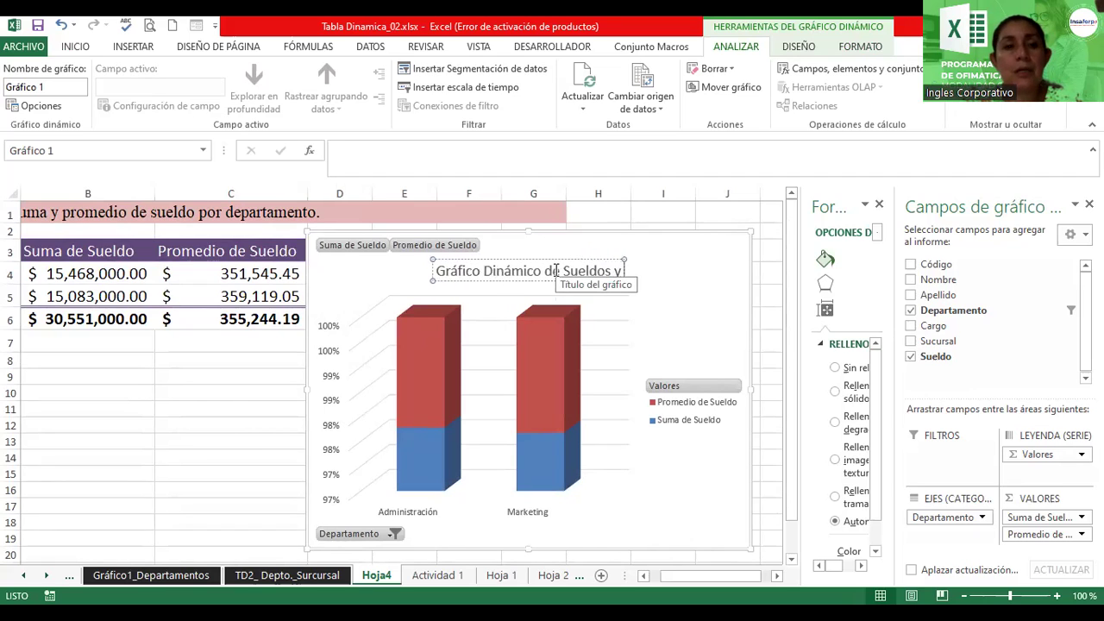
pyautogui.write(' Pr')
pyautogui.press('BackSpace')
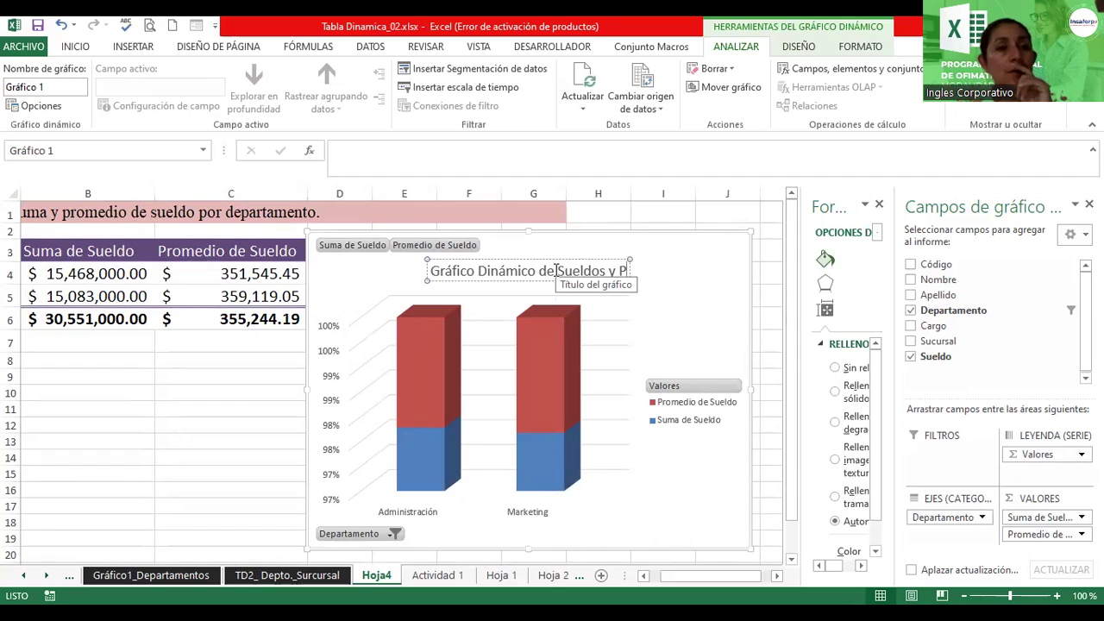
pyautogui.press('BackSpace')
pyautogui.press('BackSpace')
pyautogui.press('BackSpace')
pyautogui.press('BackSpace')
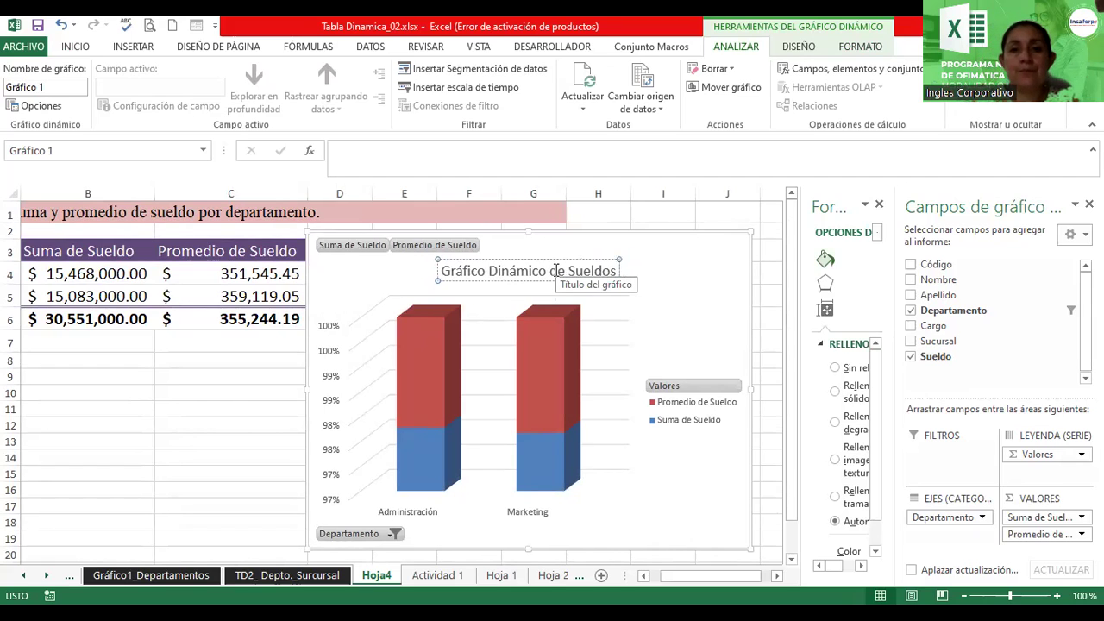
pyautogui.write(' por Departamento')
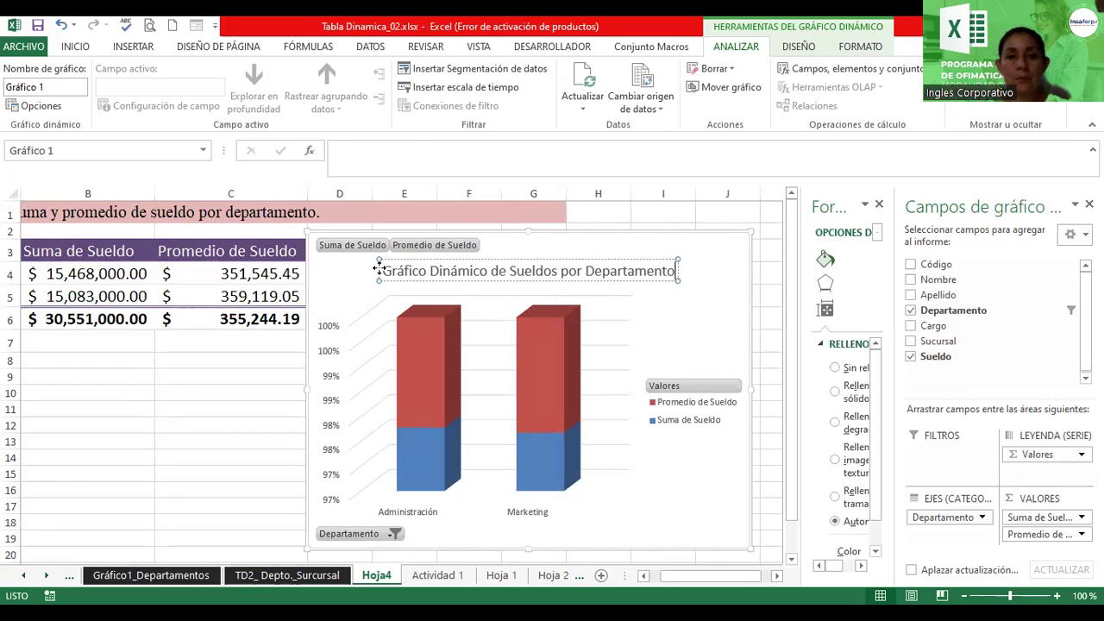
# - Make the chart title bold from the Inicio tab and deselect the chart
pyautogui.click(78, 50)
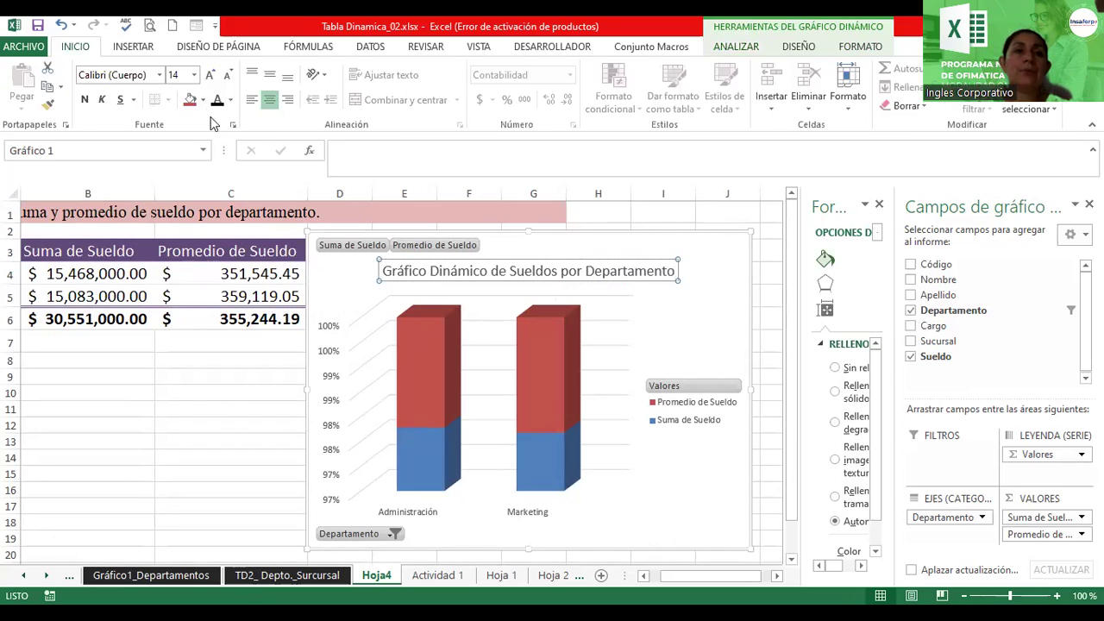
pyautogui.click(84, 100)
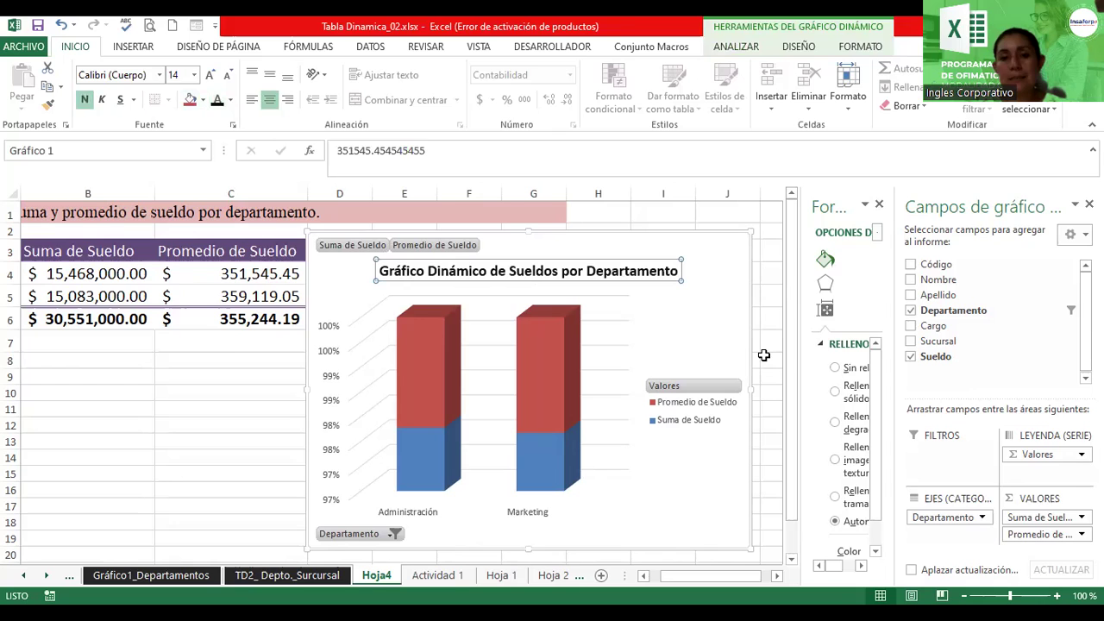
pyautogui.click(763, 355)
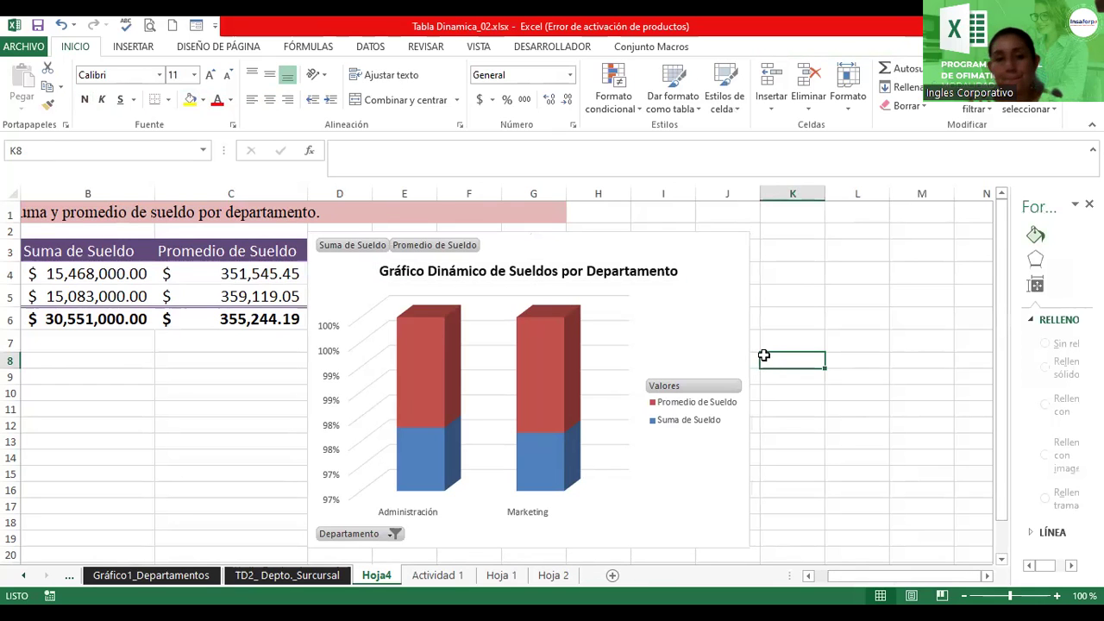
# - Nudge the chart slightly right, then browse back through the sheets to Actividad 1
pyautogui.moveTo(717, 239); pyautogui.dragTo(727, 234)
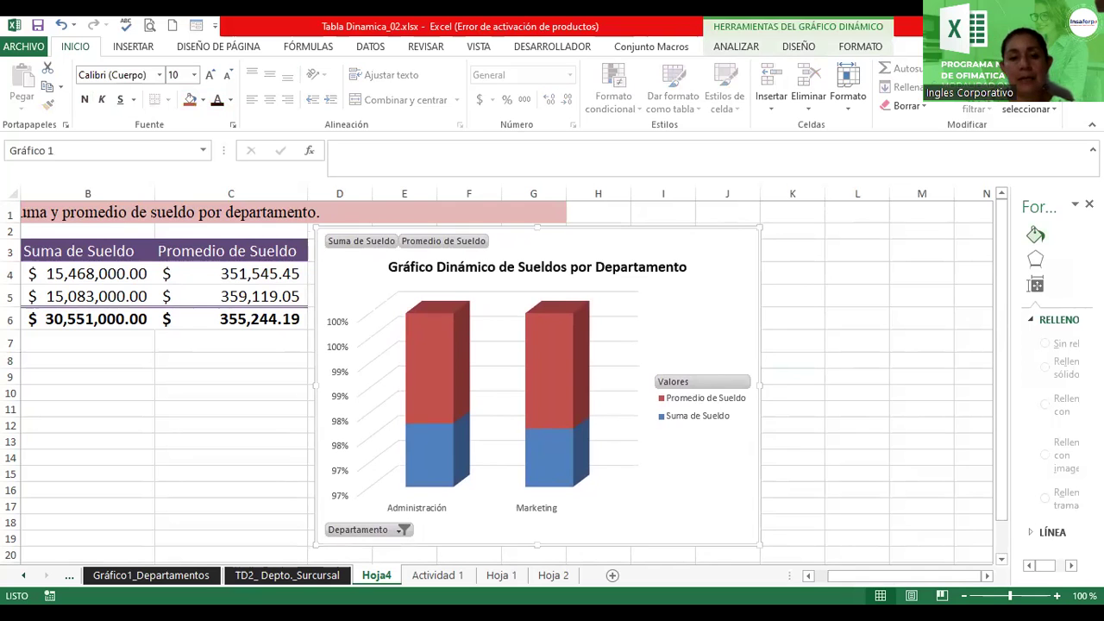
pyautogui.click(57, 576)
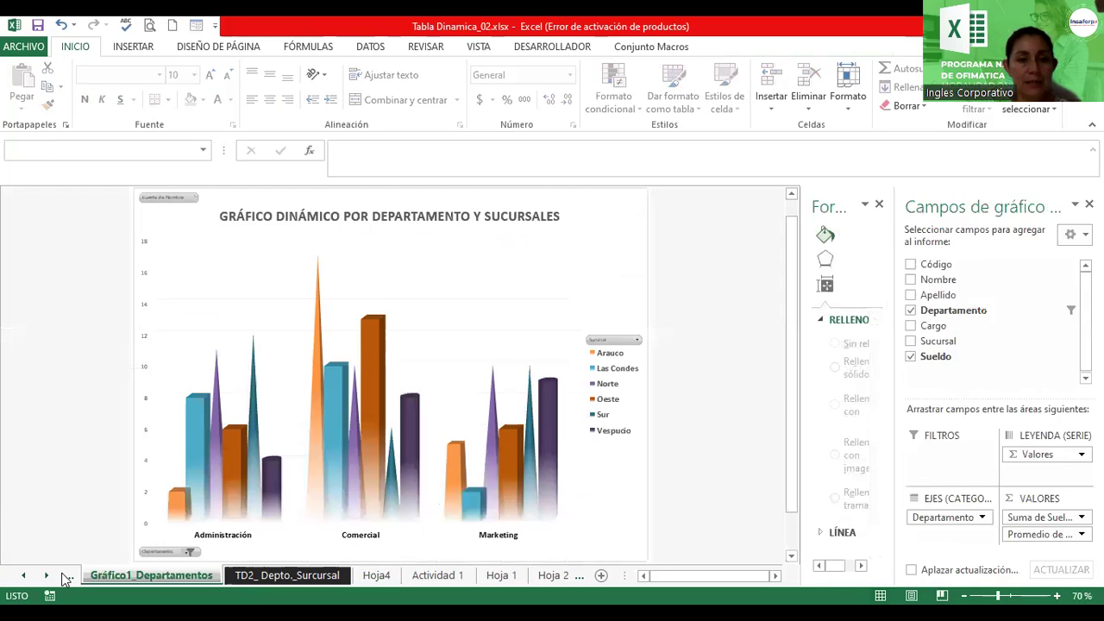
pyautogui.click(59, 578)
pyautogui.hotkey('ctrl', 'pagedown')
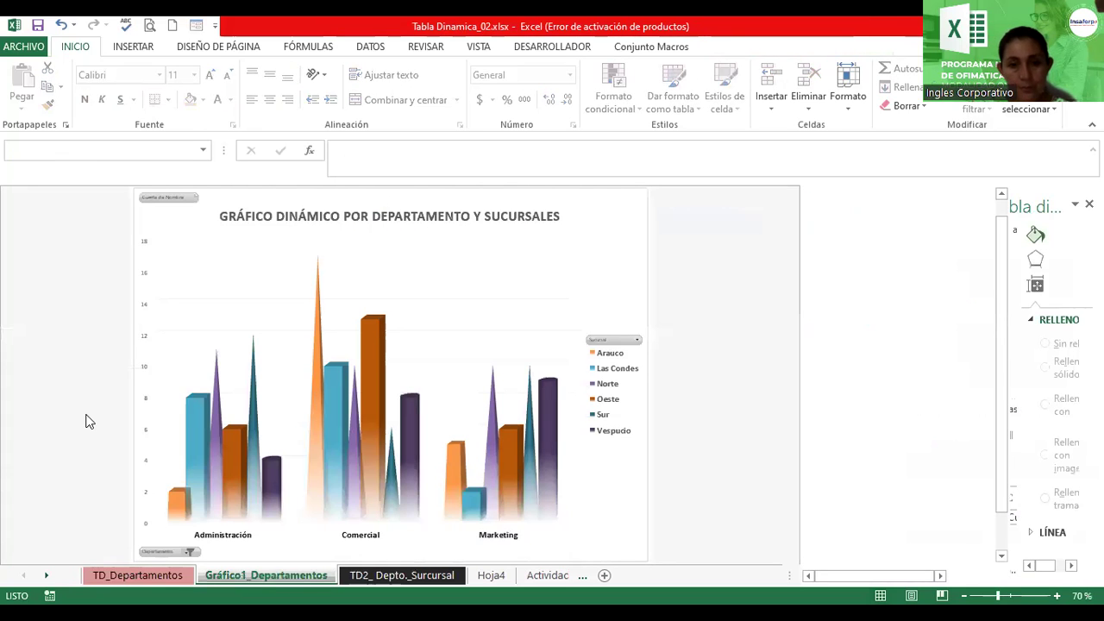
pyautogui.click(566, 577)
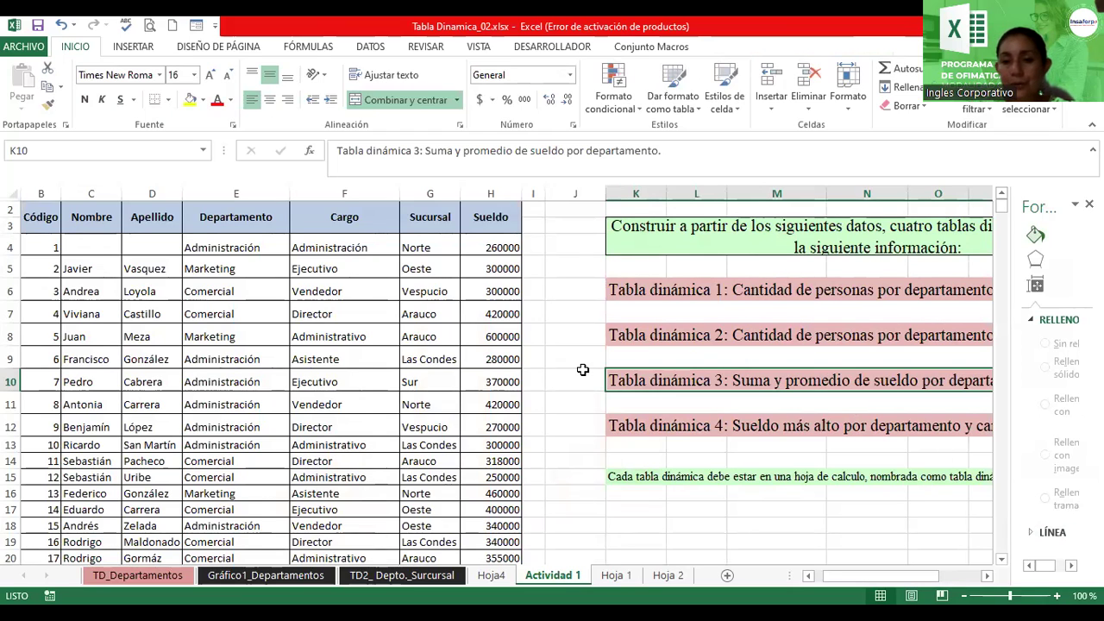
pyautogui.click(989, 576)
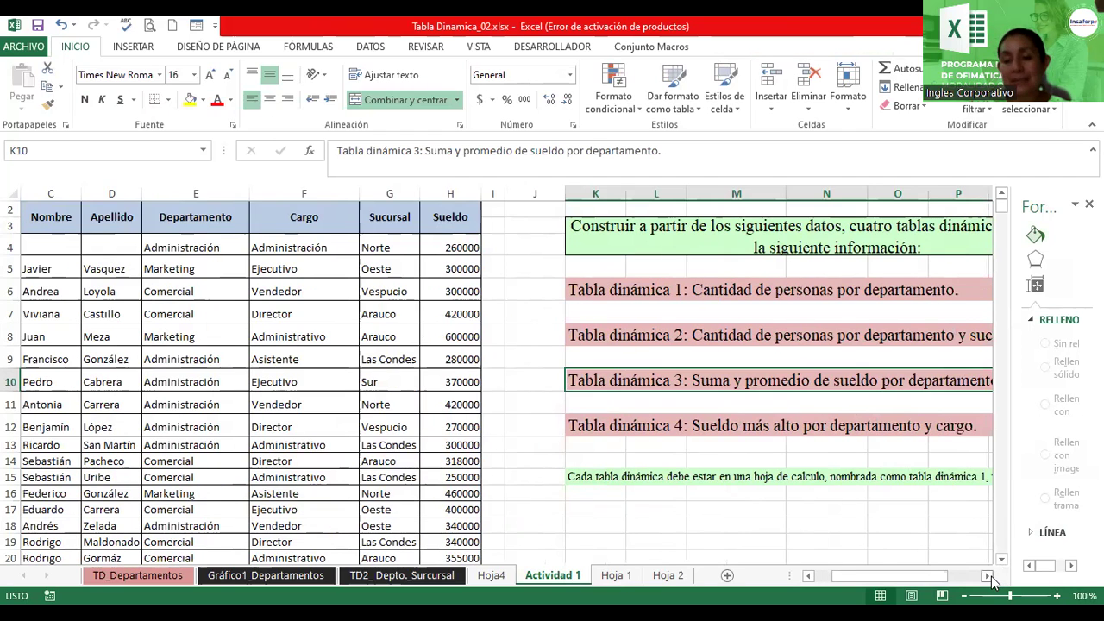
pyautogui.click(990, 577)
pyautogui.click(991, 576)
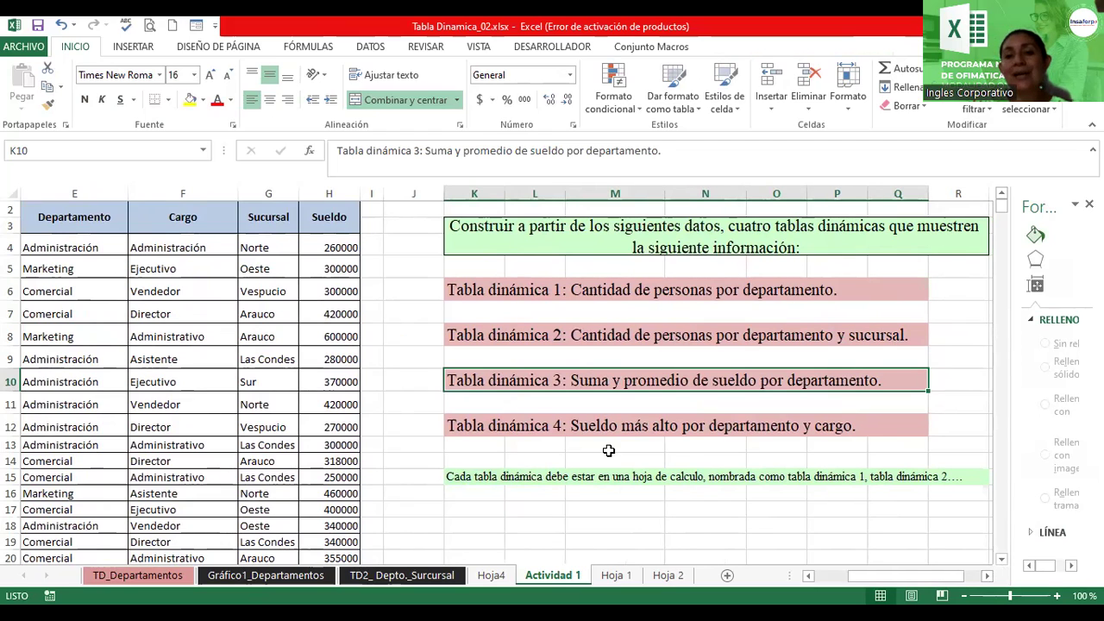
pyautogui.click(594, 423)
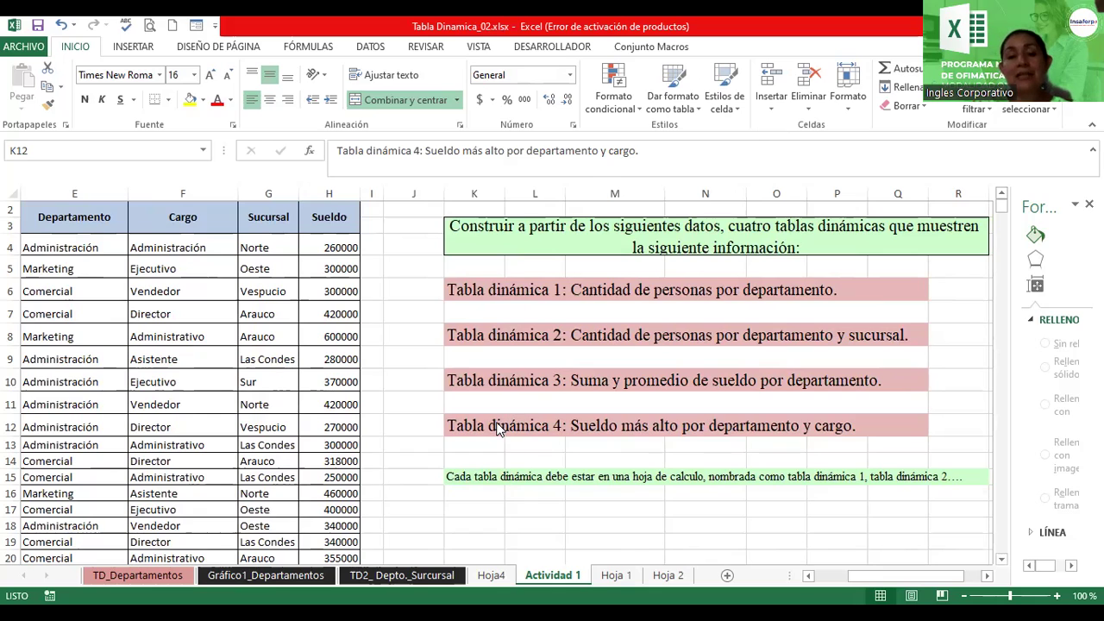
pyautogui.click(586, 420)
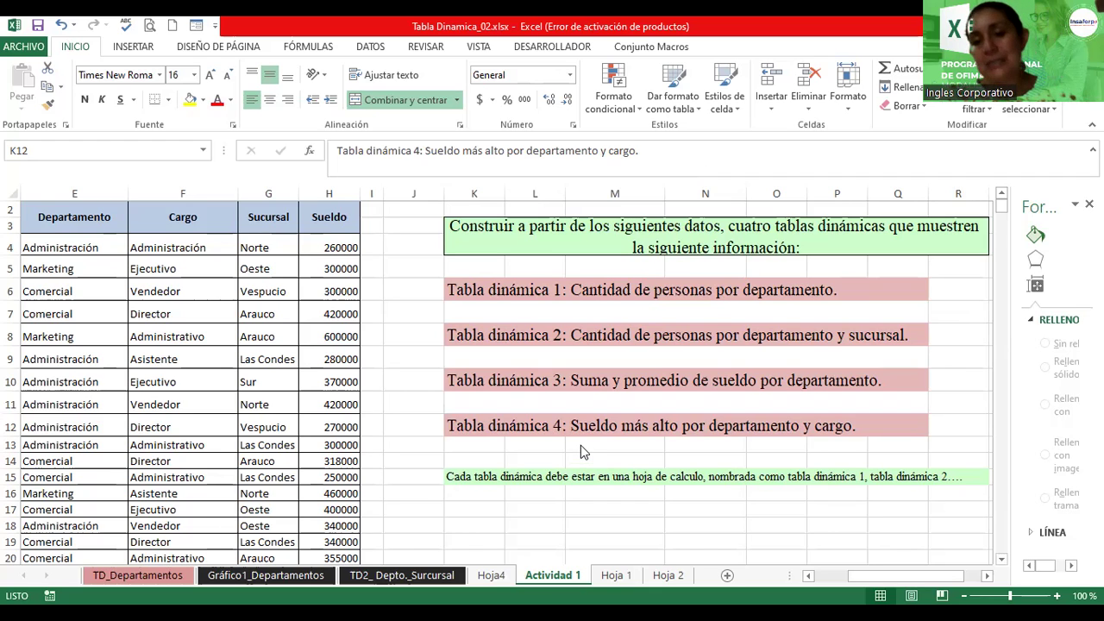
pyautogui.click(532, 423)
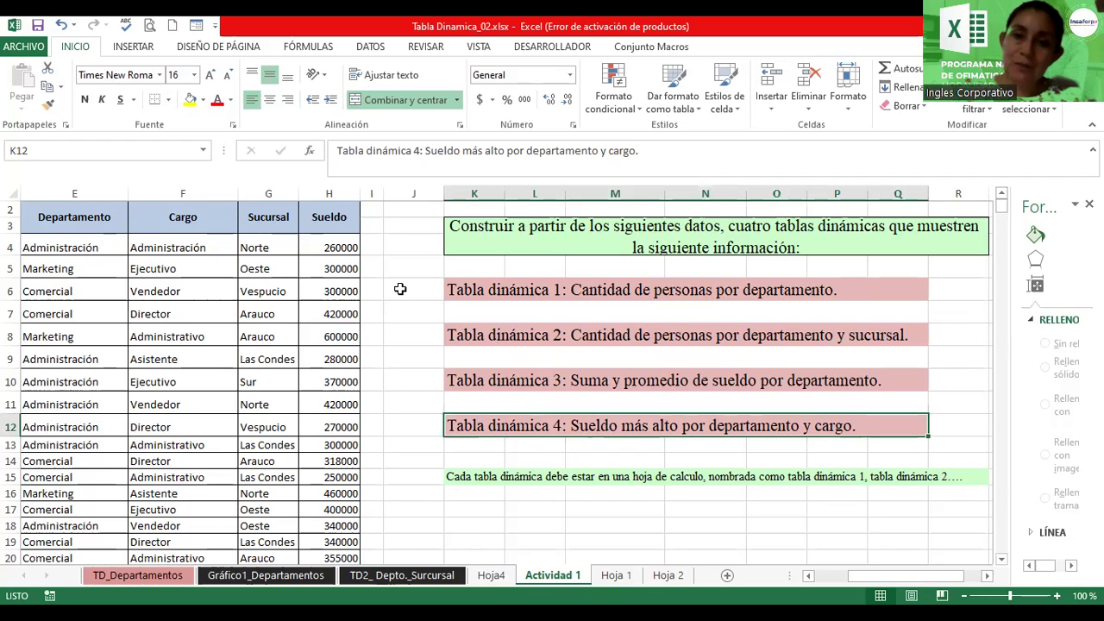